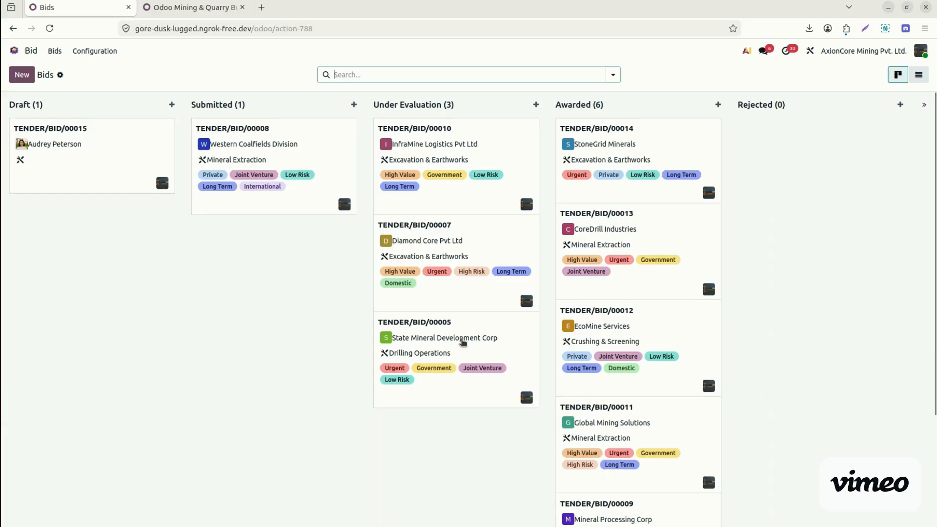
# - Open the awarded Global Mining Solutions bid and review its documents, location details and other information
pyautogui.click(604, 419)
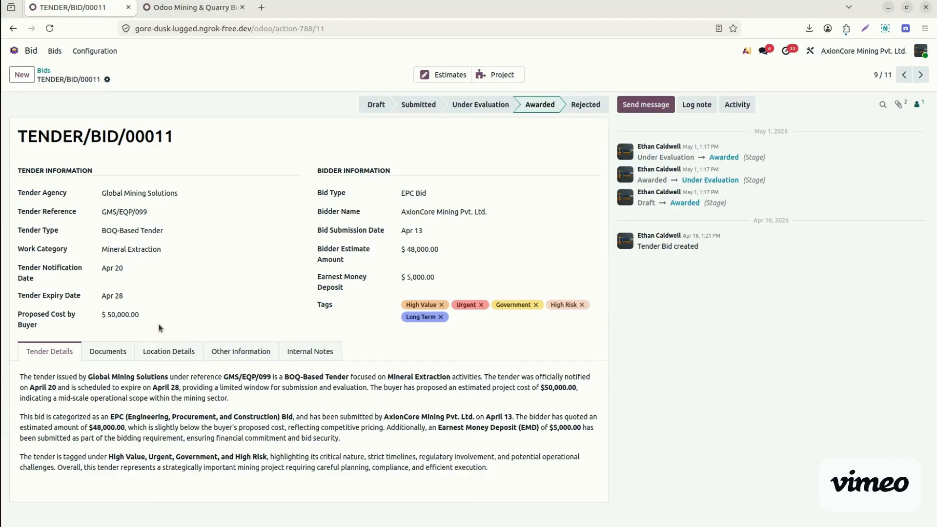
pyautogui.click(123, 355)
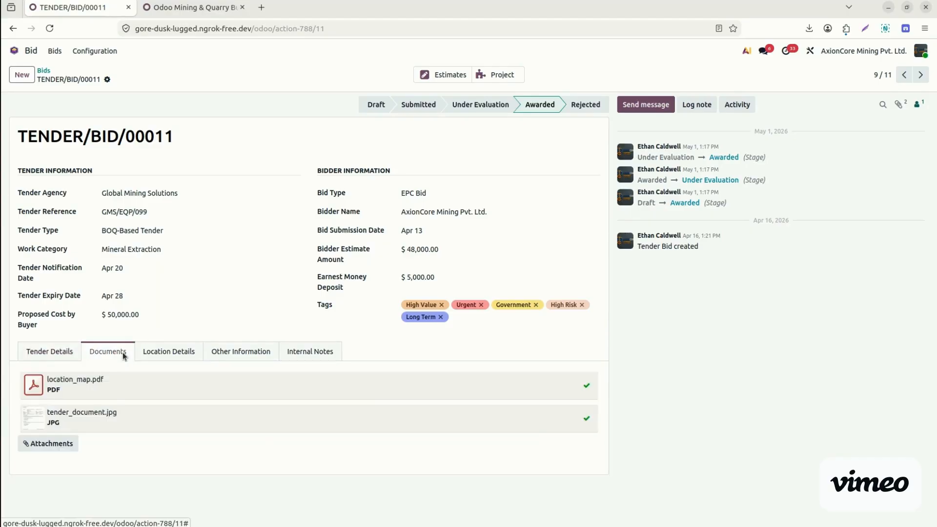
pyautogui.click(157, 357)
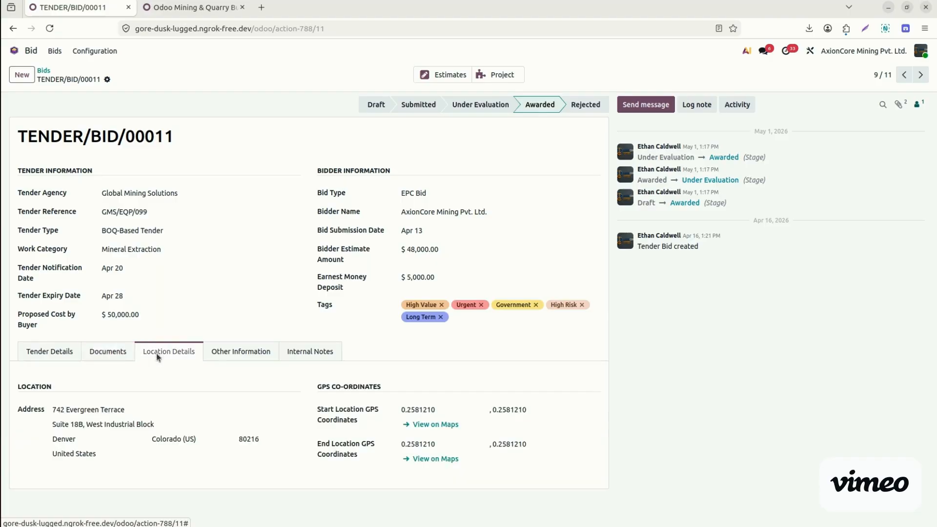
pyautogui.click(211, 354)
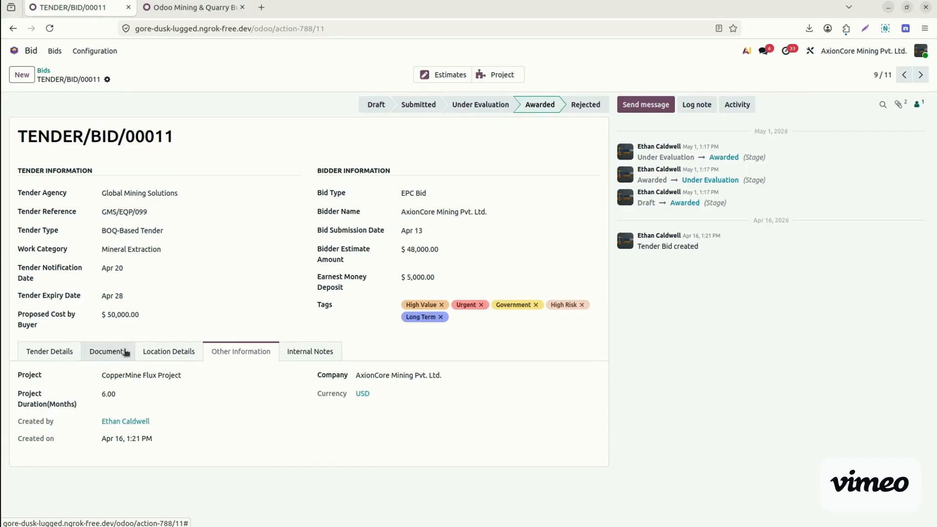
# - Open the job estimate linked to the bid and examine its material, labour and overhead estimation lines
pyautogui.click(445, 77)
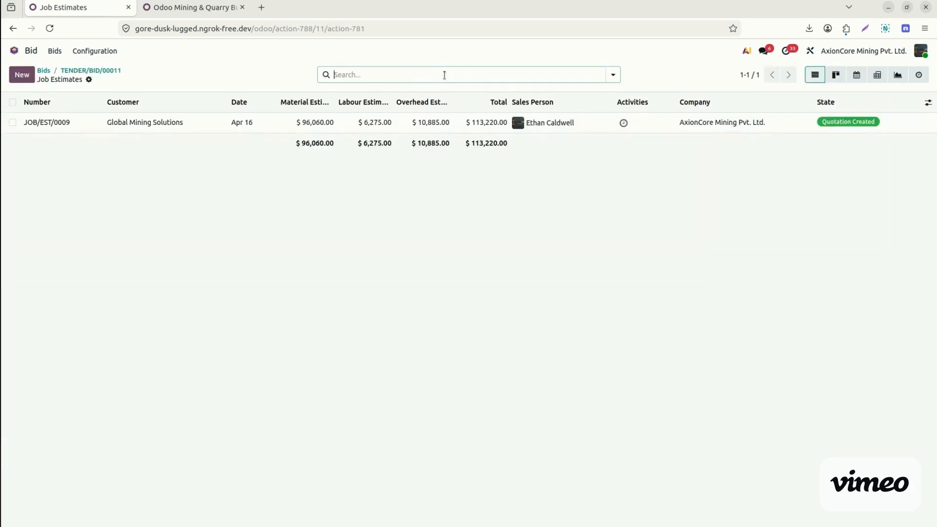
pyautogui.click(31, 122)
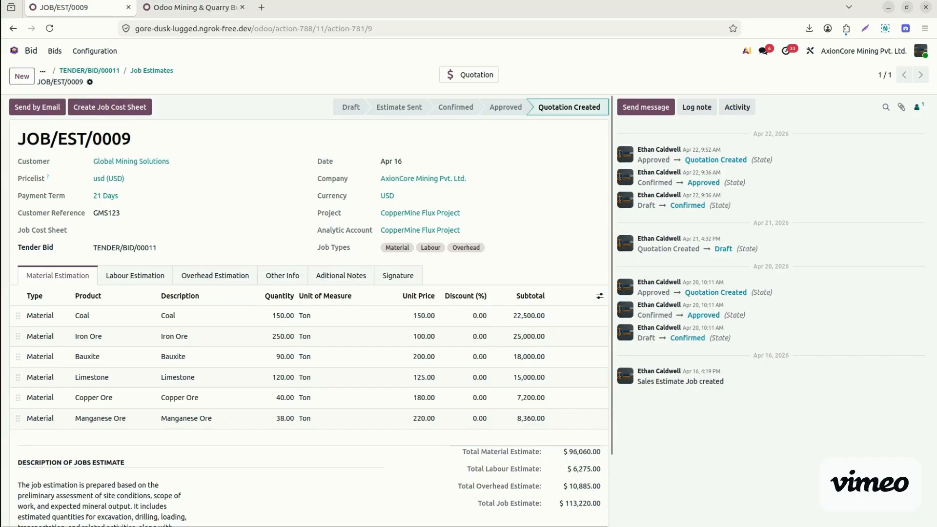
pyautogui.click(131, 275)
pyautogui.click(214, 276)
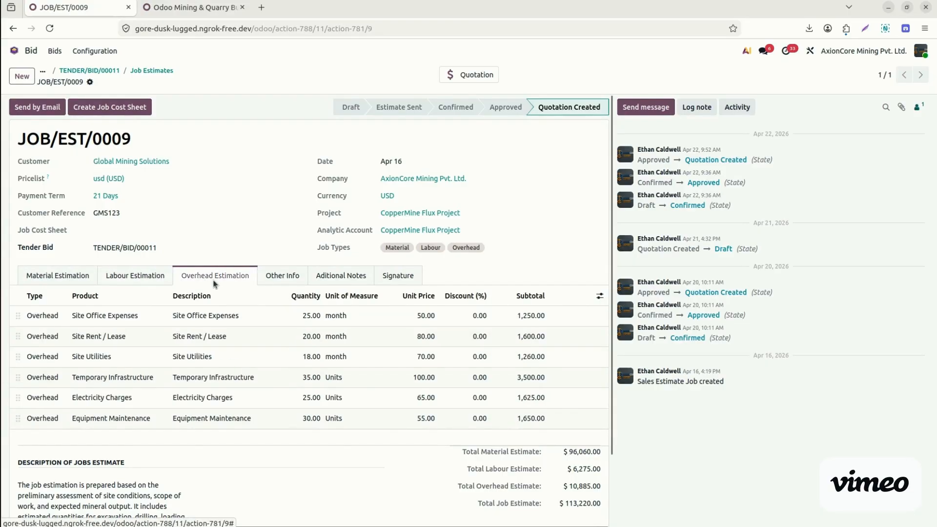
pyautogui.click(69, 277)
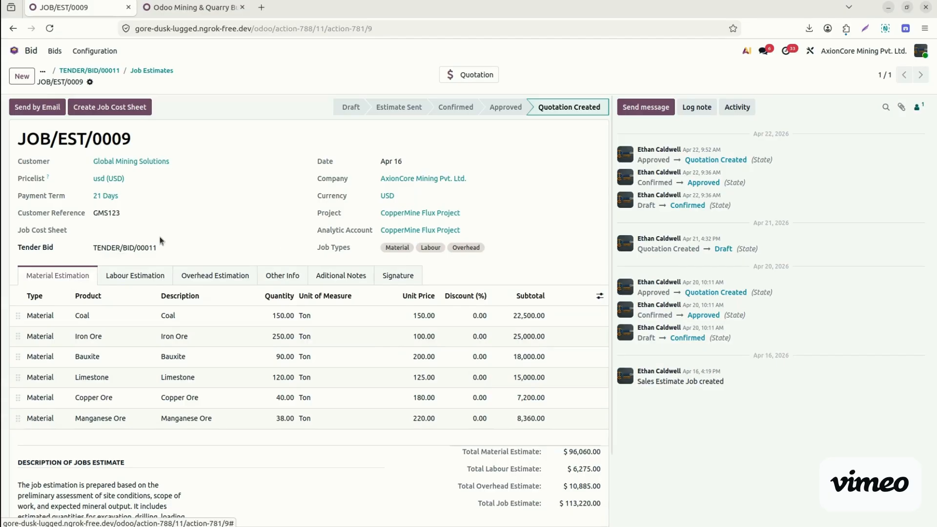
pyautogui.click(131, 277)
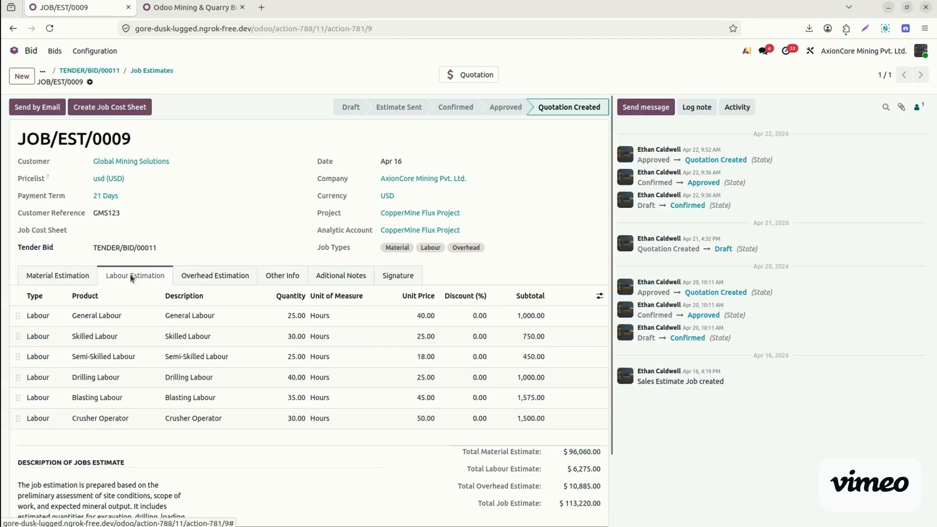
pyautogui.click(228, 278)
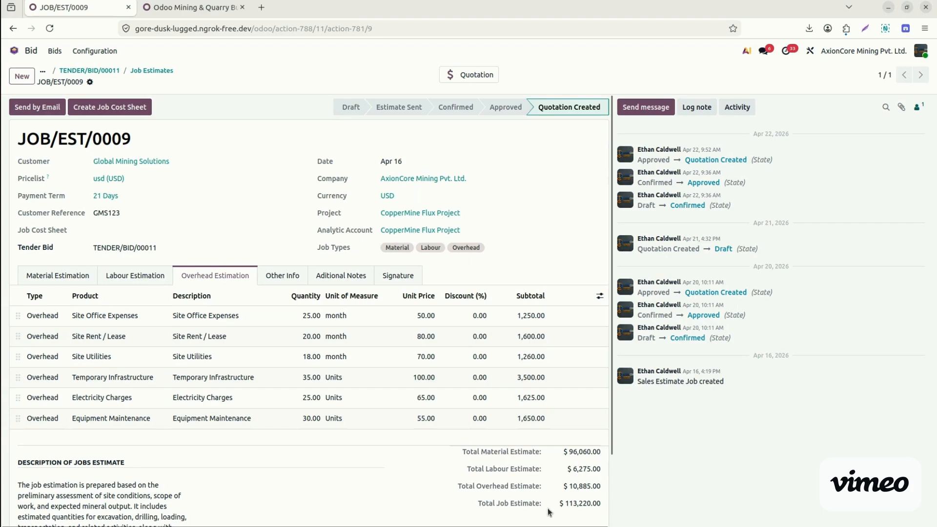
pyautogui.click(62, 274)
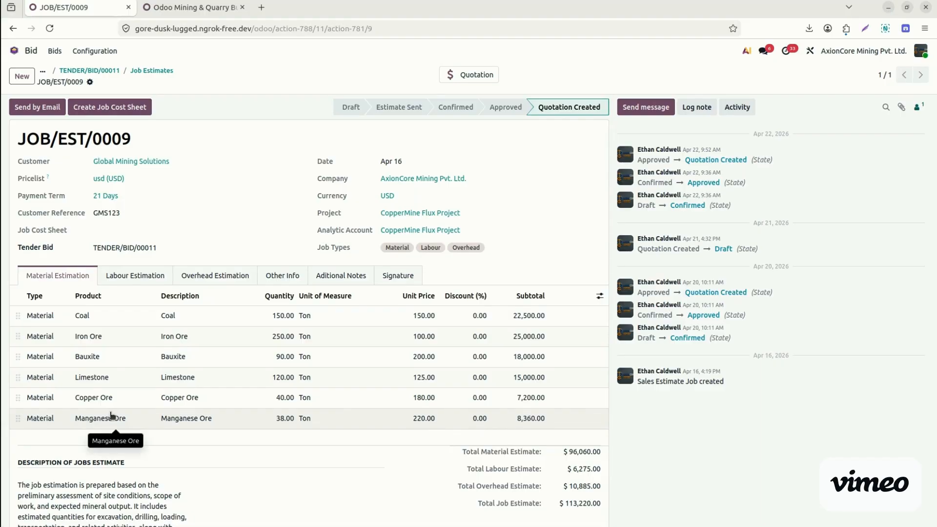
pyautogui.click(152, 276)
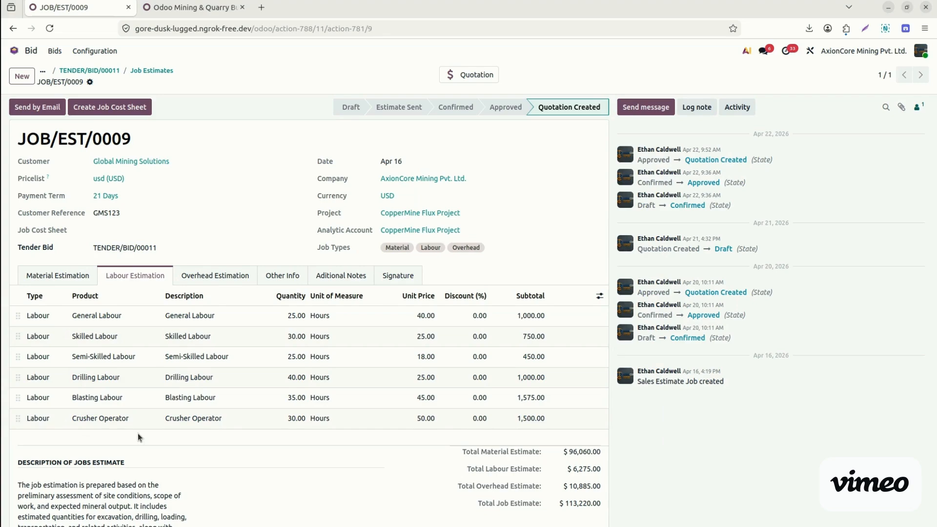
pyautogui.click(217, 285)
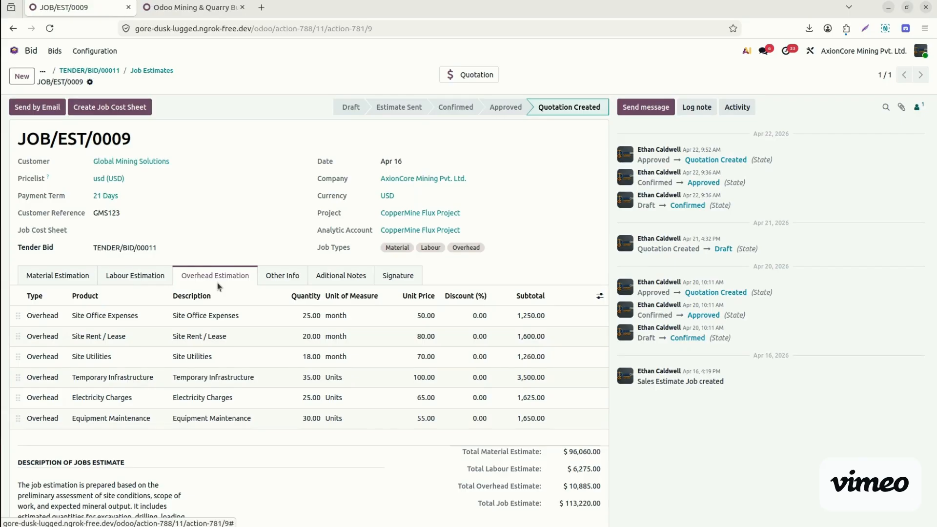
pyautogui.click(79, 277)
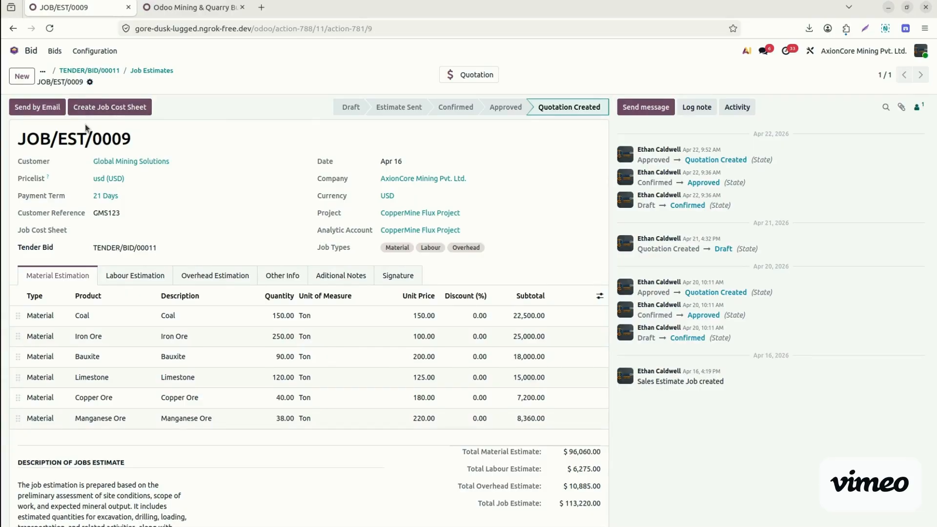
# - Print the job estimate as a PDF, view the report and return to the estimate record
pyautogui.click(90, 82)
pyautogui.click(119, 100)
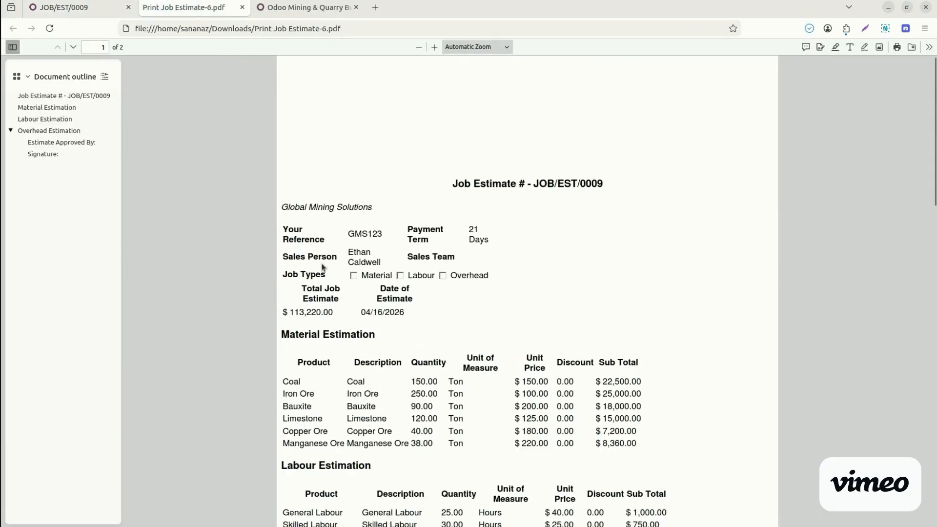
pyautogui.click(64, 7)
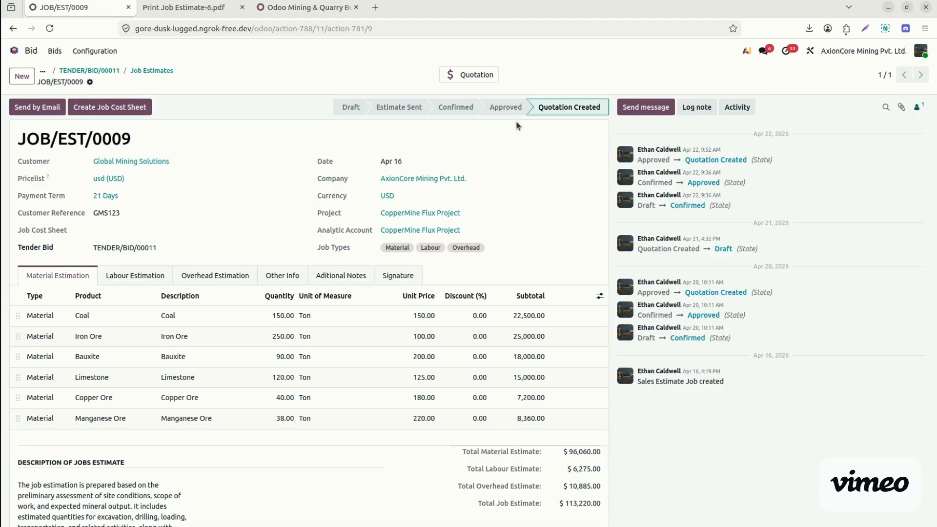
# - Switch to the Lab app and open the Crushing & Grinding Operations record from the Internal stage
pyautogui.click(14, 51)
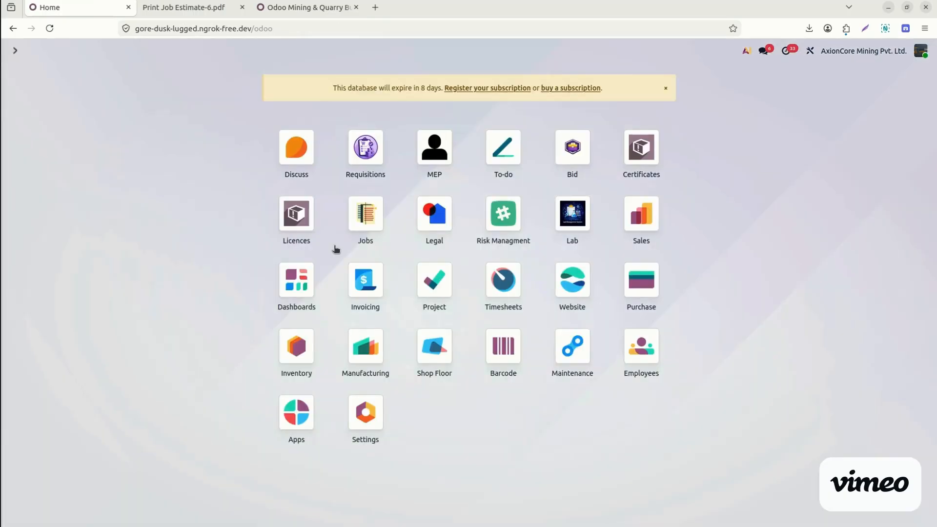
pyautogui.click(585, 231)
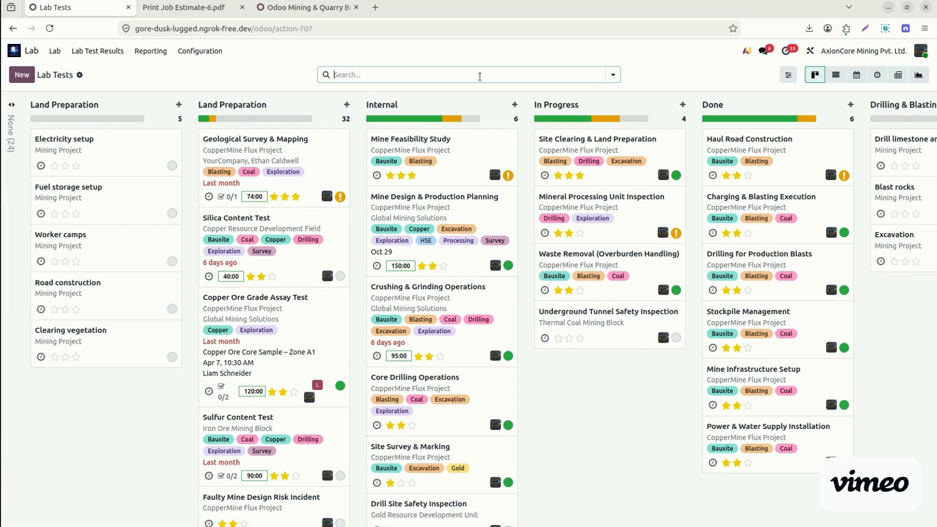
pyautogui.click(454, 303)
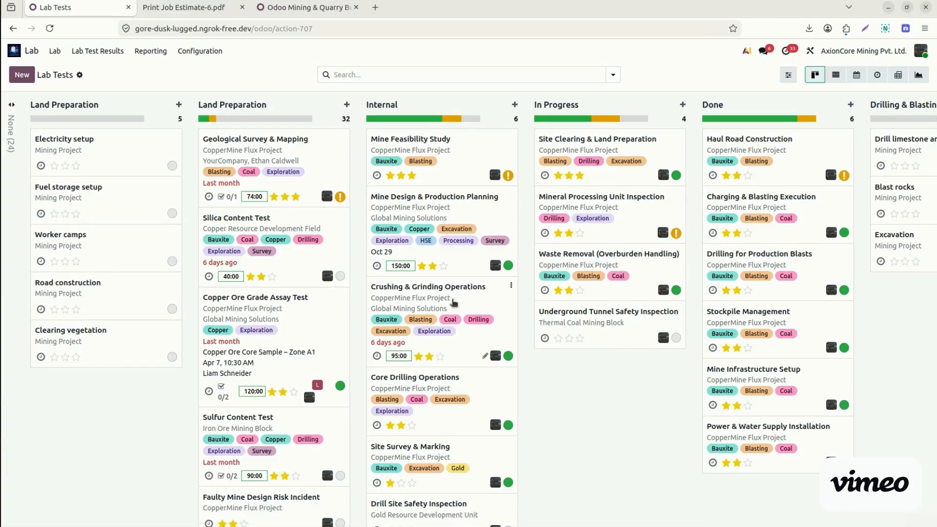
pyautogui.click(453, 301)
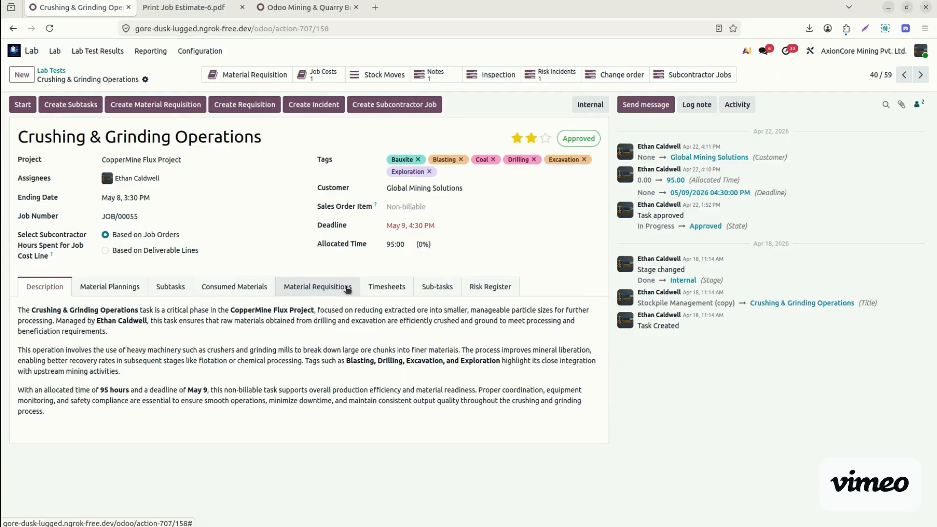
# - Return to the lab tests overview, search the tasks for "test" and open the Copper Ore Grade Assay Test
pyautogui.click(57, 49)
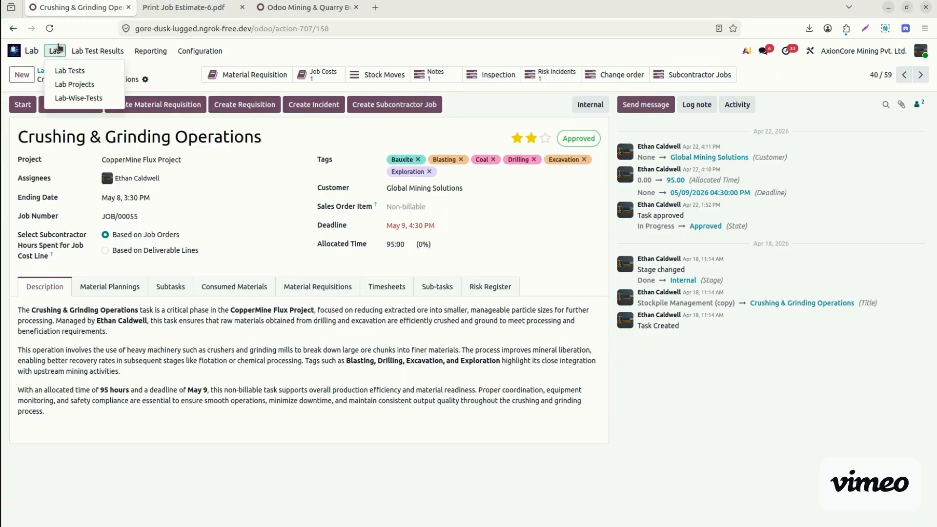
pyautogui.click(66, 69)
pyautogui.click(450, 74)
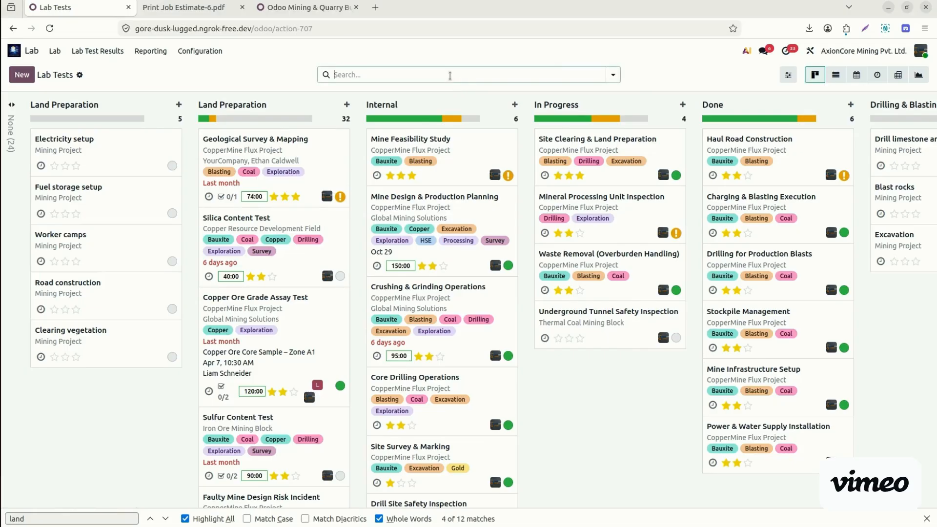
pyautogui.write('test')
pyautogui.press('Return')
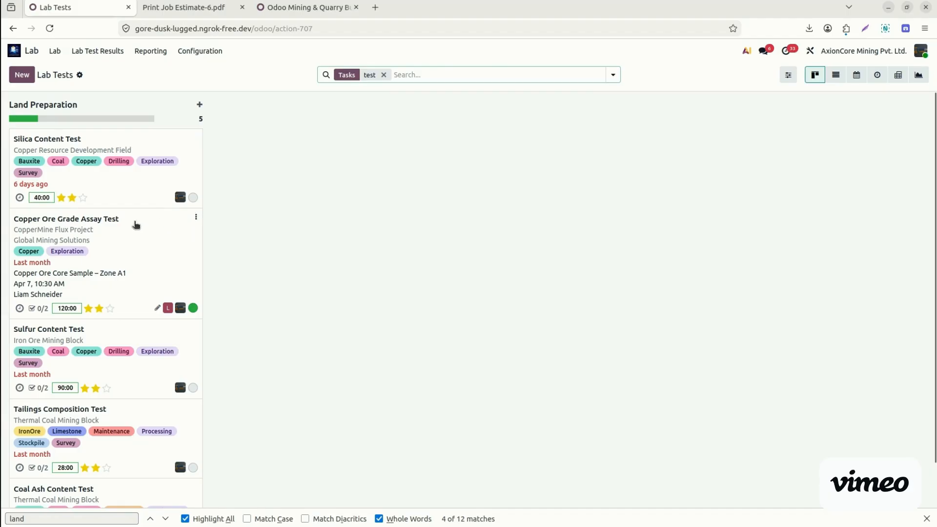
pyautogui.click(136, 224)
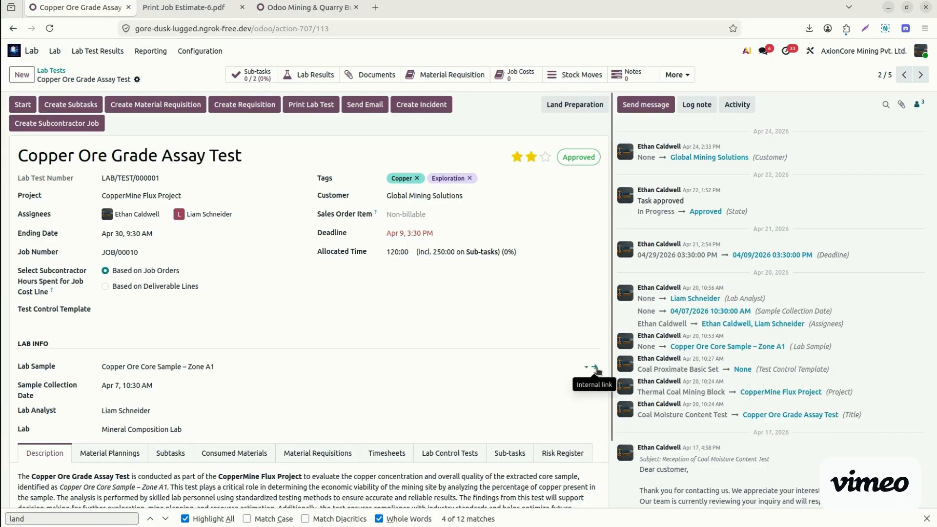
# - View the assay test's linked lab sample and Mineral Composition Lab records, returning to the test form
pyautogui.click(597, 372)
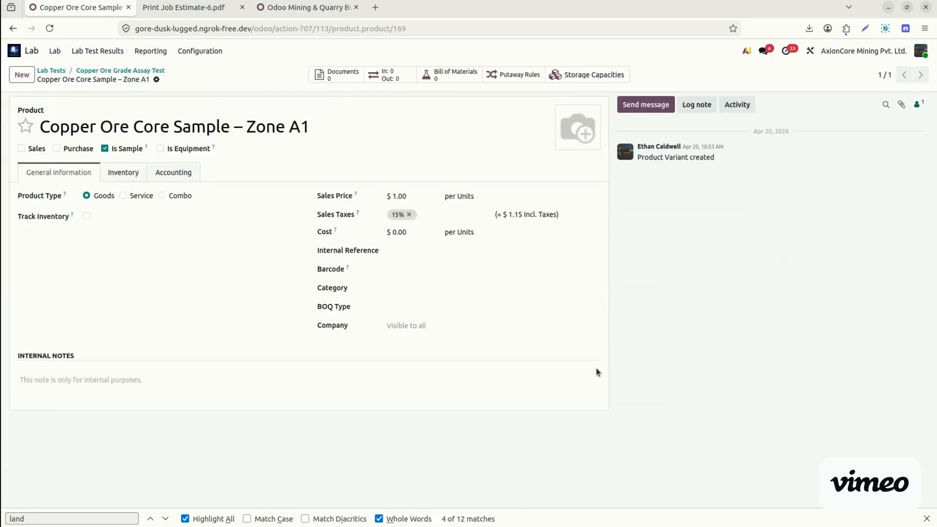
pyautogui.click(152, 71)
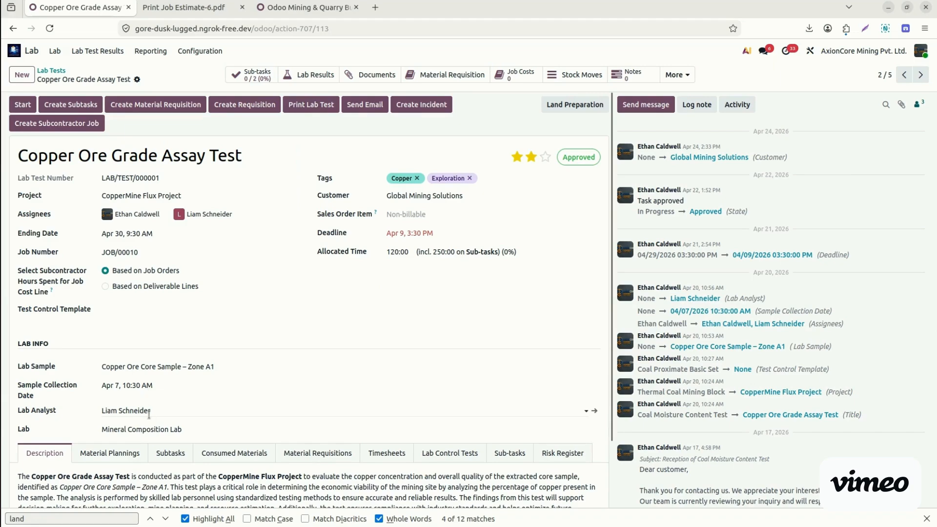
pyautogui.click(204, 431)
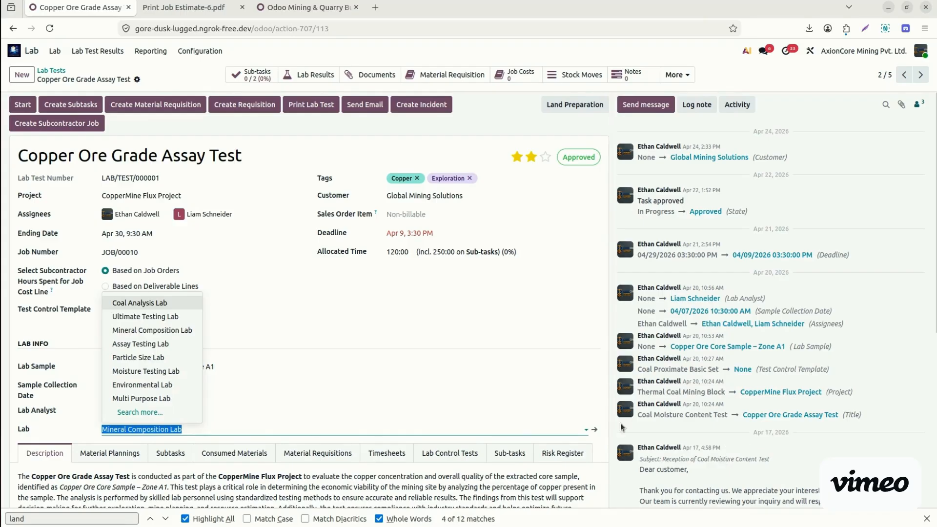
pyautogui.click(594, 430)
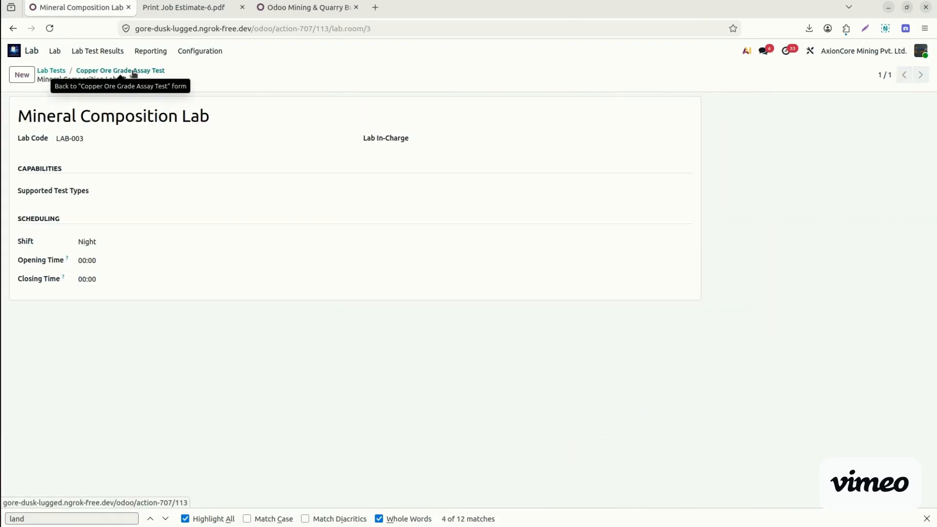
pyautogui.click(196, 53)
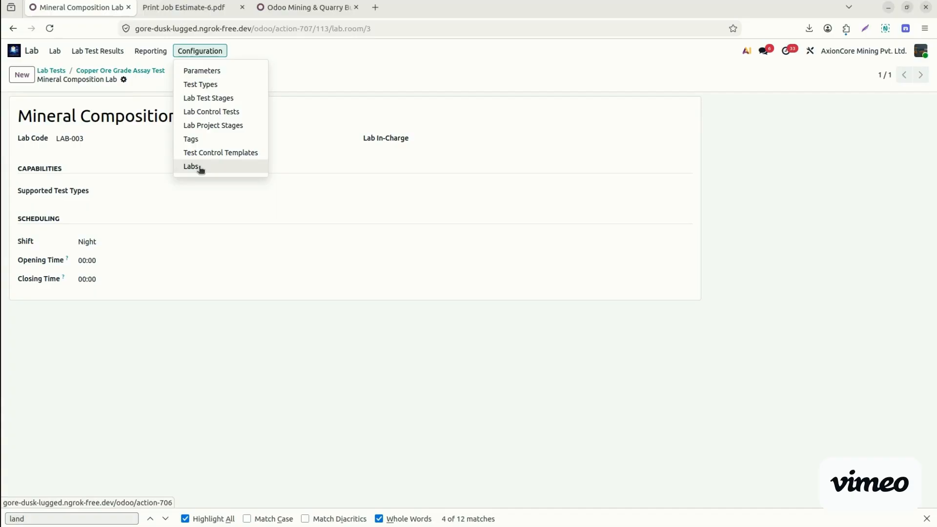
pyautogui.click(147, 71)
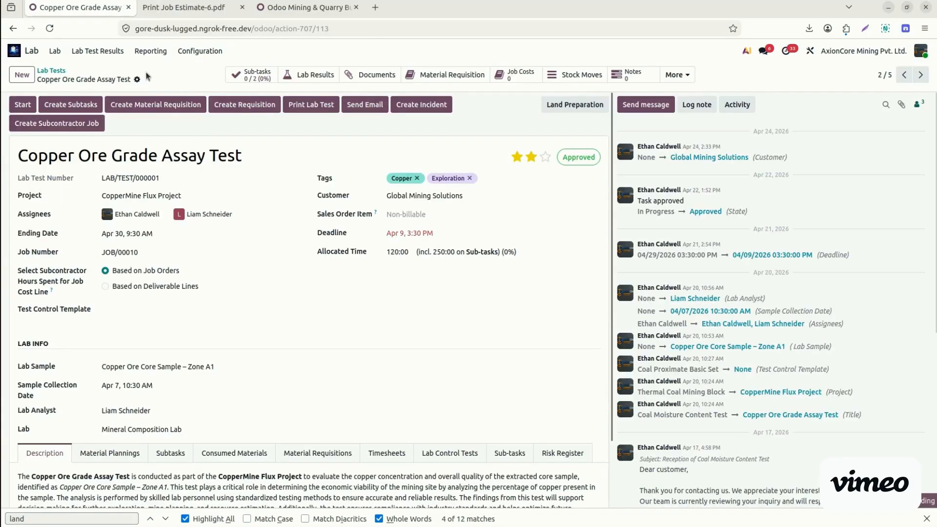
# - Review the test's material plannings and lab control tests, widening the minimum acceptable value column to show its full heading
pyautogui.scroll(-3, 609, 326)
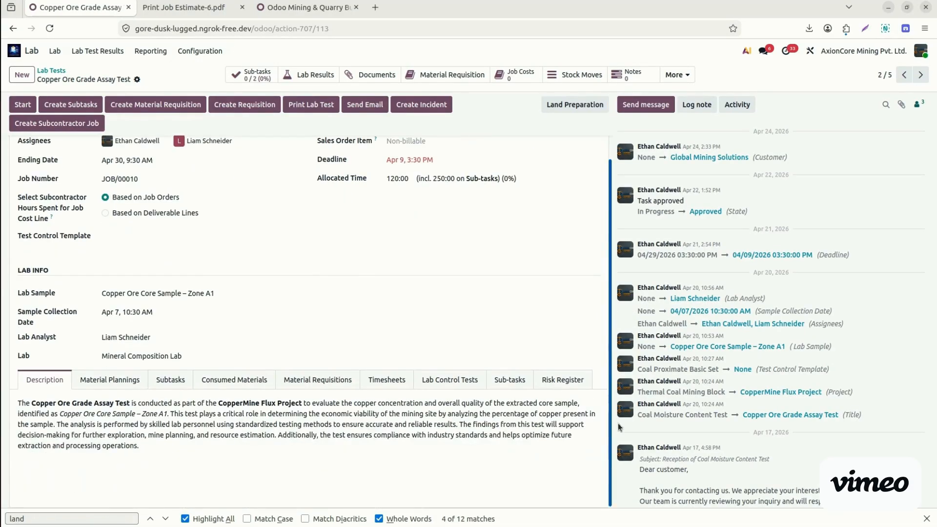
pyautogui.click(107, 380)
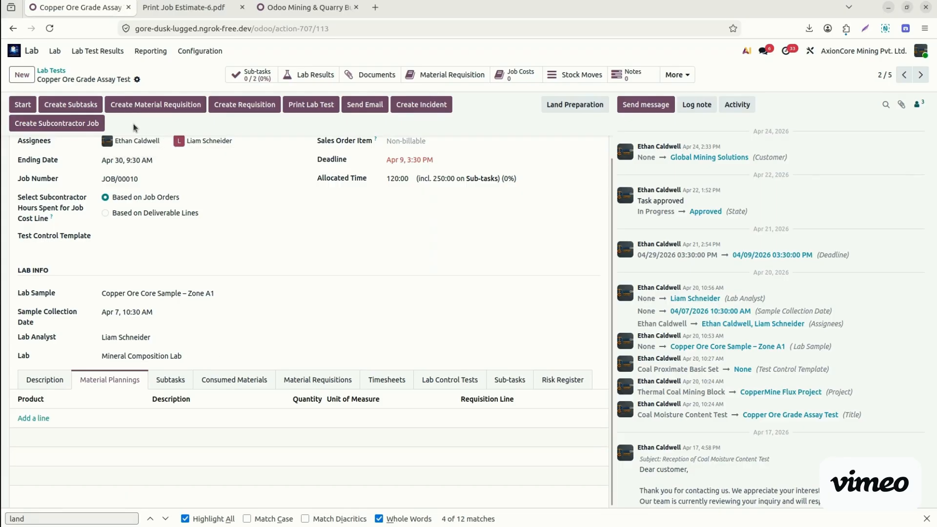
pyautogui.click(463, 380)
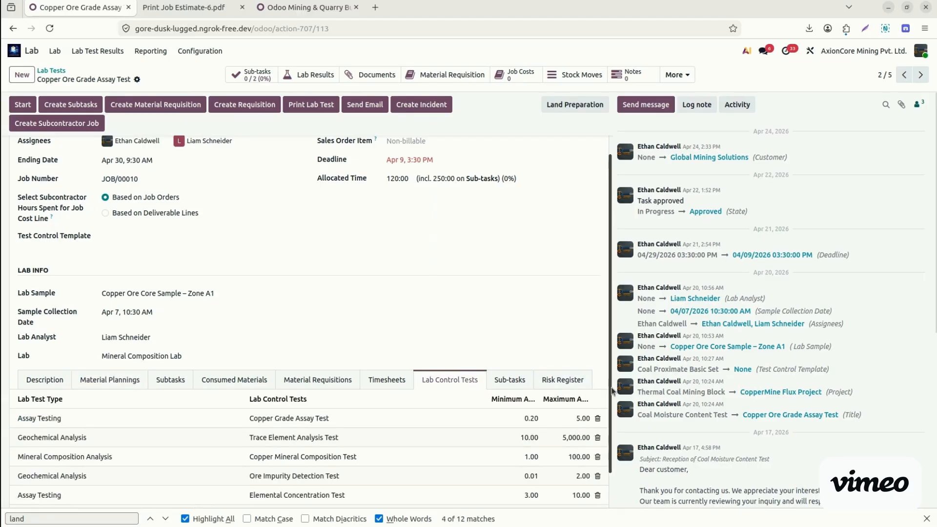
pyautogui.scroll(-2, 612, 391)
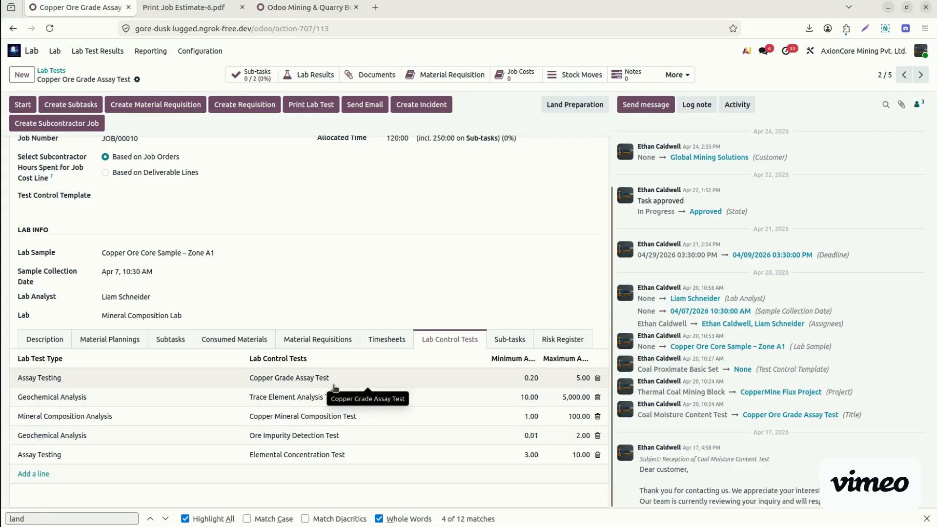
pyautogui.moveTo(540, 360); pyautogui.dragTo(591, 361)
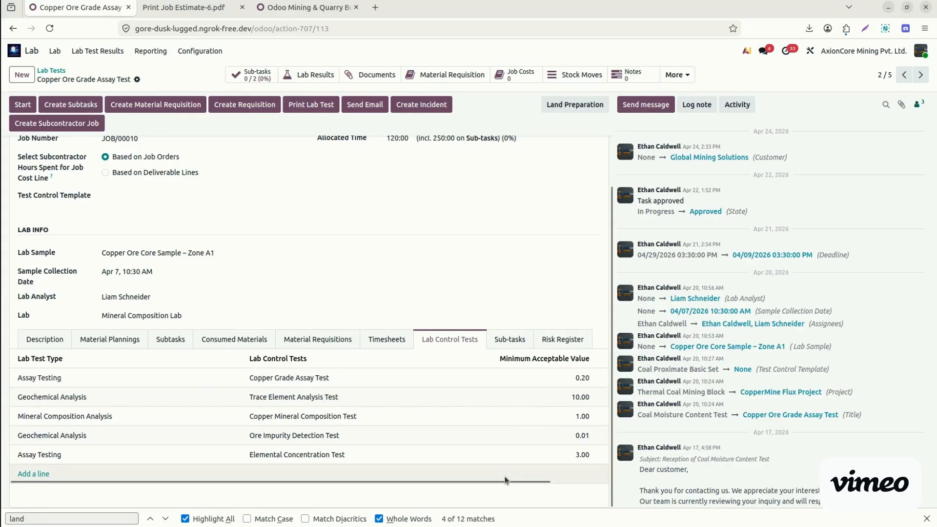
# - View the lab control tests' maximum acceptable values and widen that column slightly
pyautogui.moveTo(504, 481); pyautogui.dragTo(563, 482)
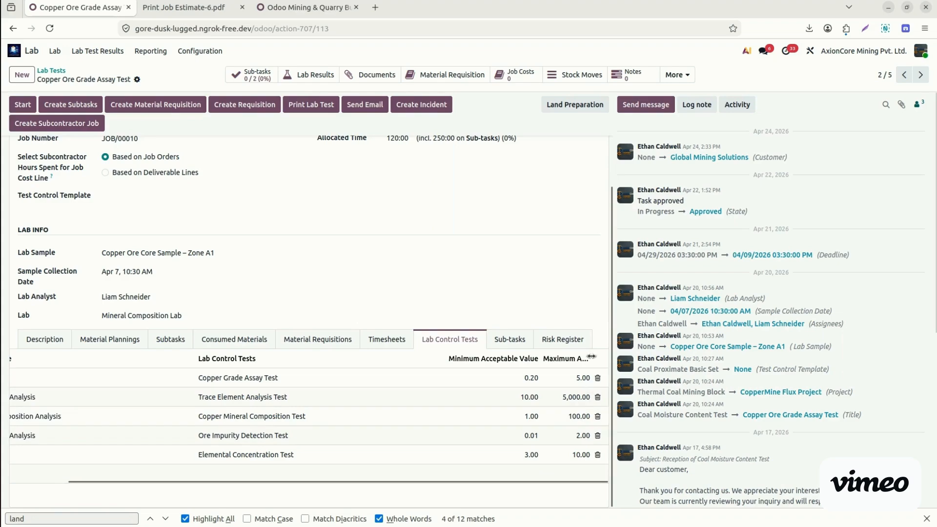
pyautogui.moveTo(593, 364); pyautogui.dragTo(598, 364)
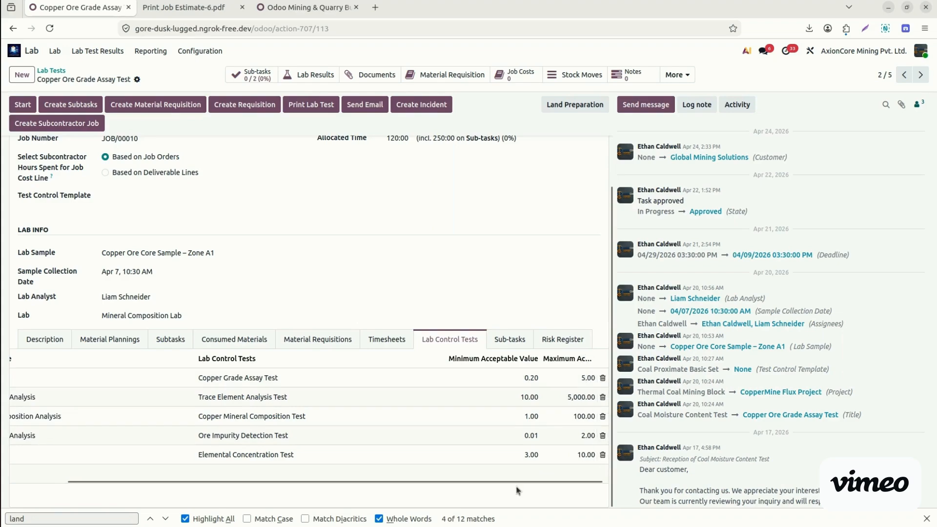
pyautogui.moveTo(507, 479); pyautogui.dragTo(429, 489)
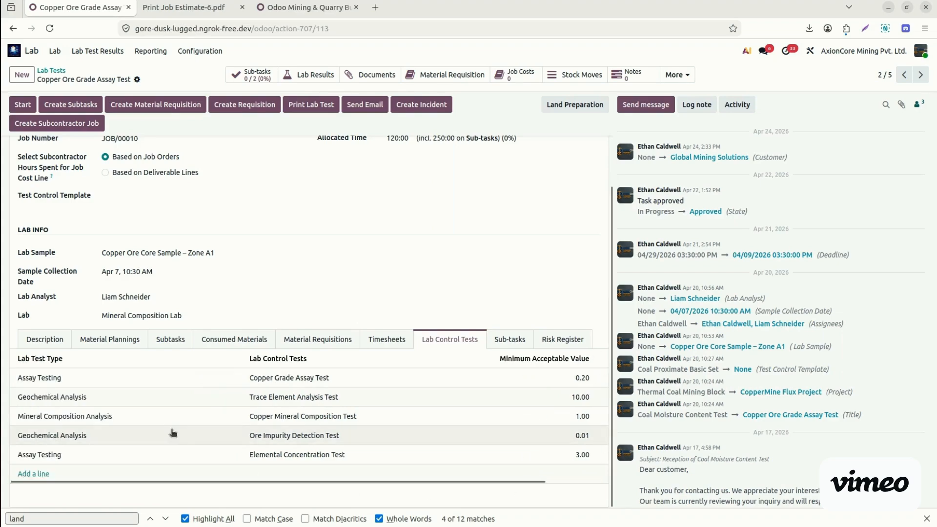
# - Add a lab control test line with the lab test type Sieve Analysis (Particle Size)
pyautogui.click(32, 474)
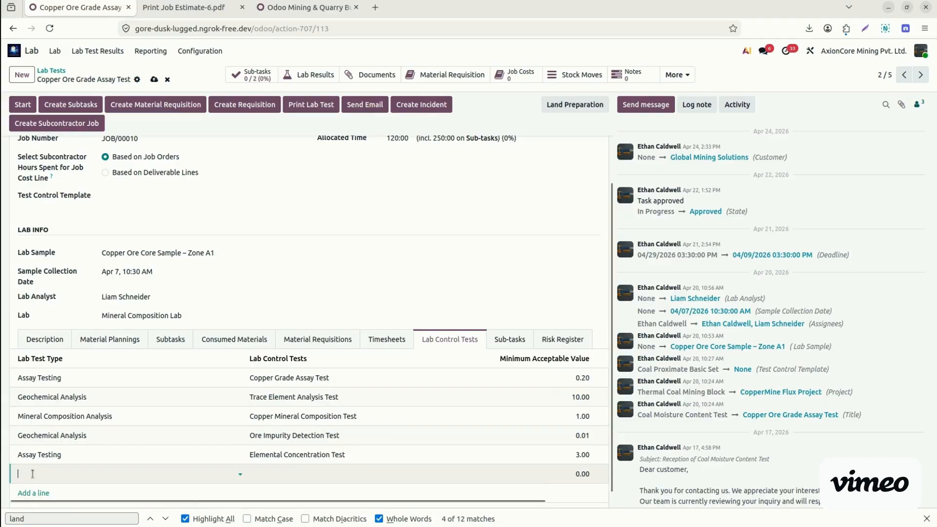
pyautogui.click(33, 473)
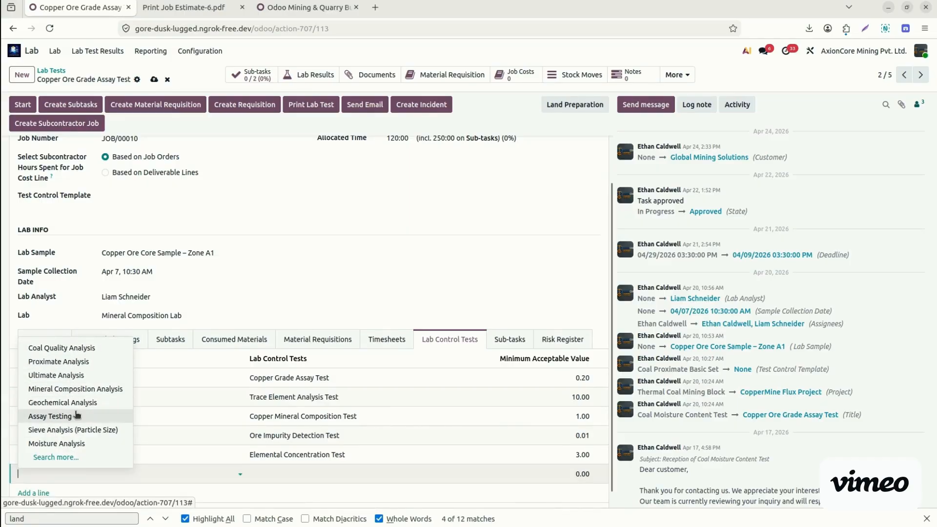
pyautogui.click(74, 429)
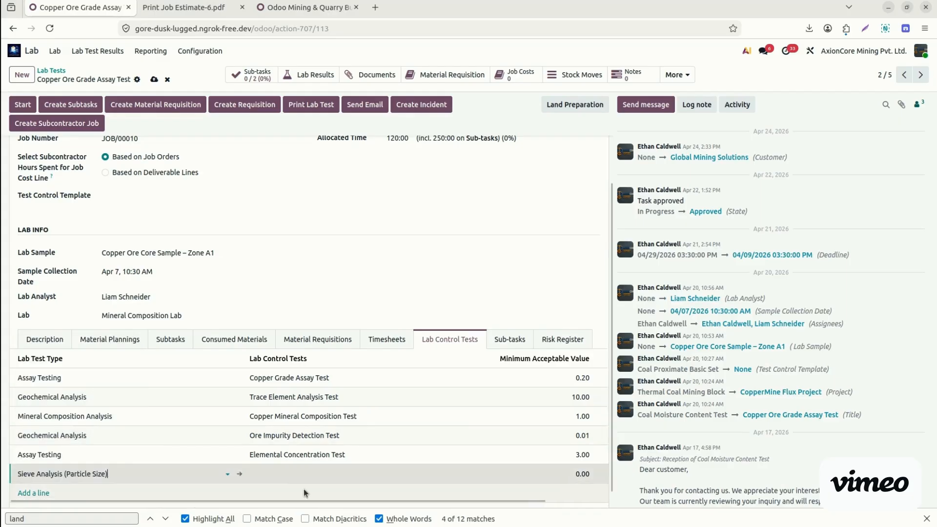
# - Start creating a new lab control test from the added line and set its test type to Geochemical Analysis
pyautogui.click(297, 474)
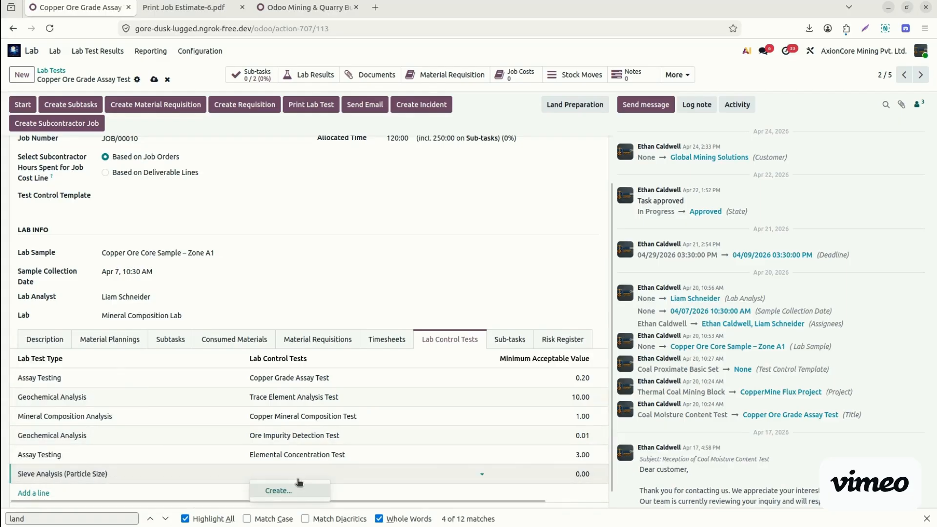
pyautogui.click(297, 491)
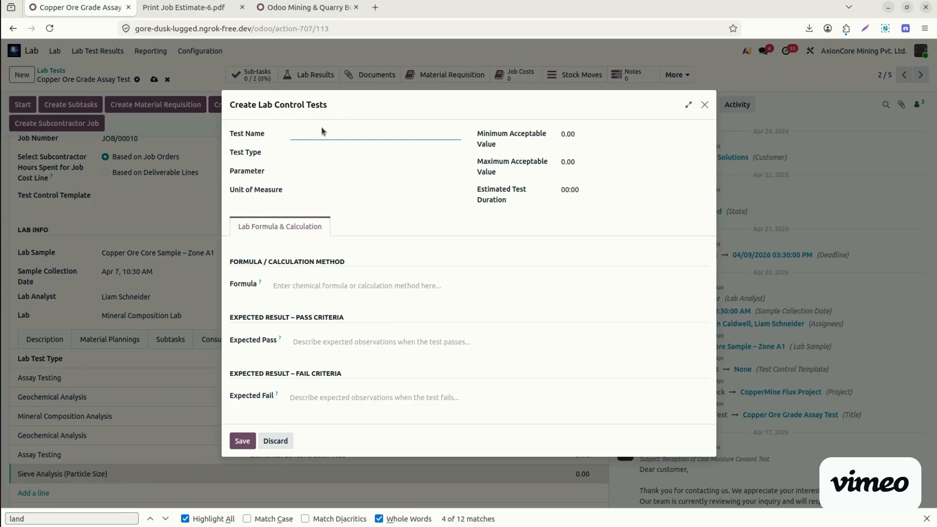
pyautogui.click(331, 153)
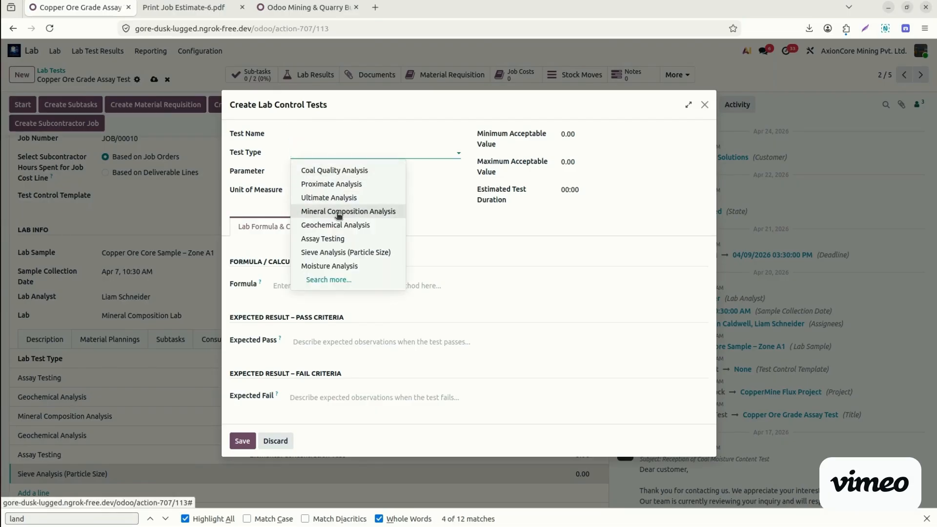
pyautogui.click(338, 212)
pyautogui.tripleClick(340, 145)
pyautogui.tripleClick(344, 152)
pyautogui.write('g')
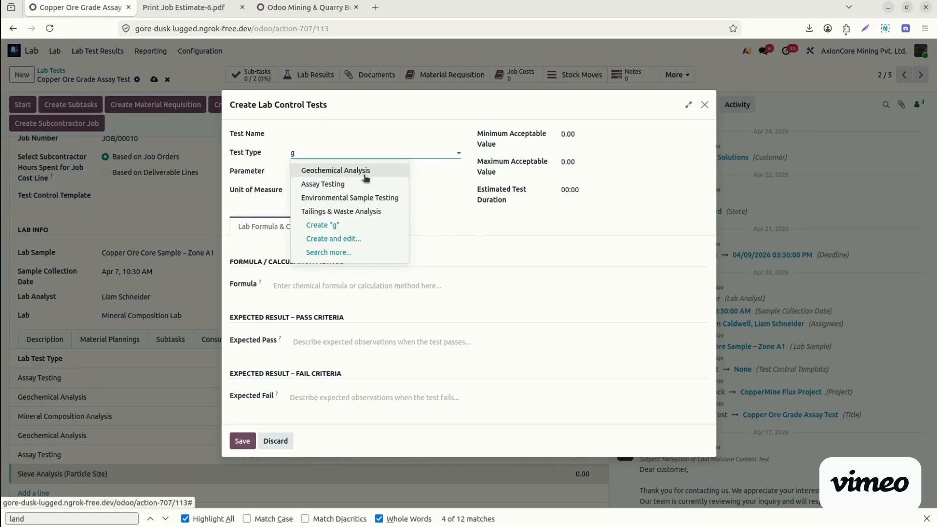
pyautogui.click(366, 178)
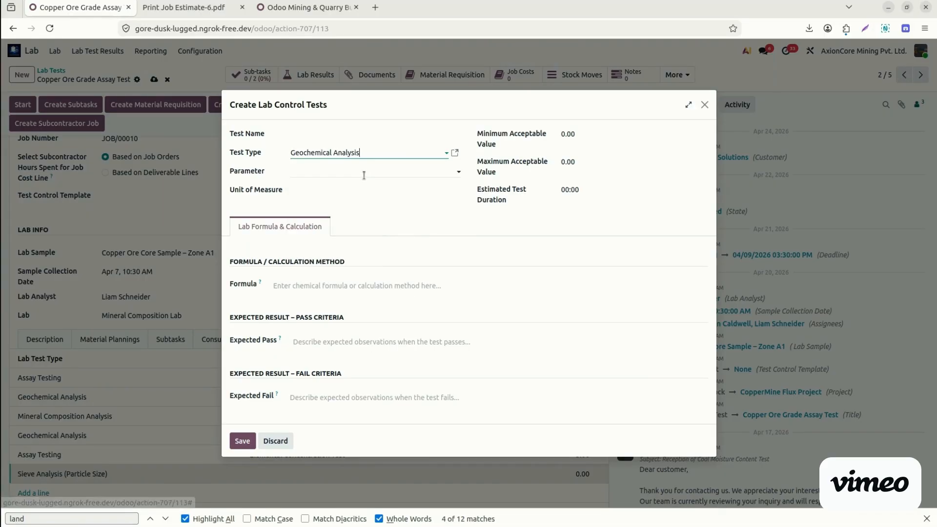
# - Choose Carbon as the new control test's parameter, then close the form unsaved after viewing its value and formula fields
pyautogui.click(326, 176)
pyautogui.press('Escape')
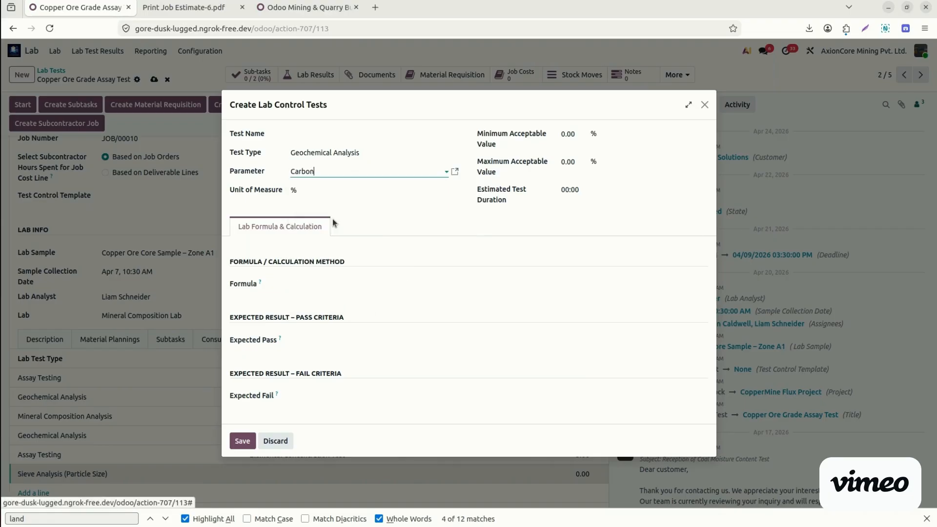
pyautogui.click(332, 219)
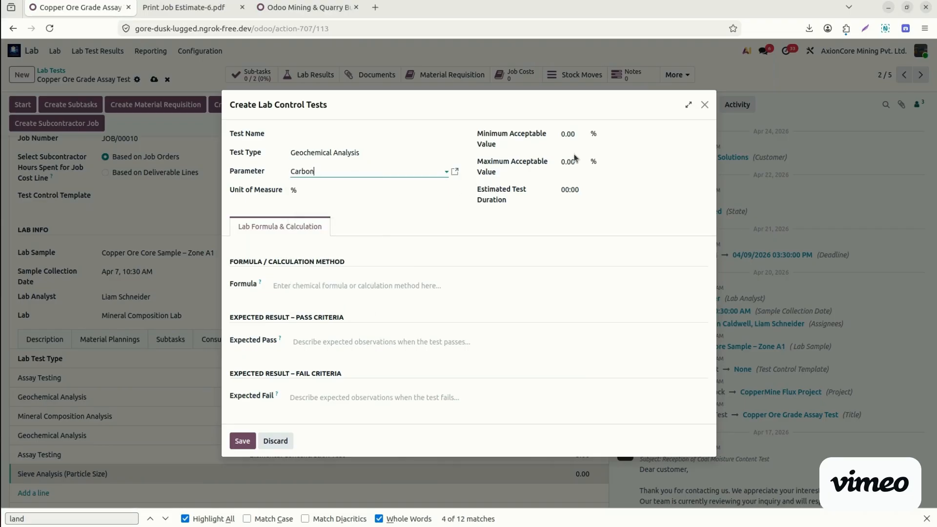
pyautogui.click(569, 135)
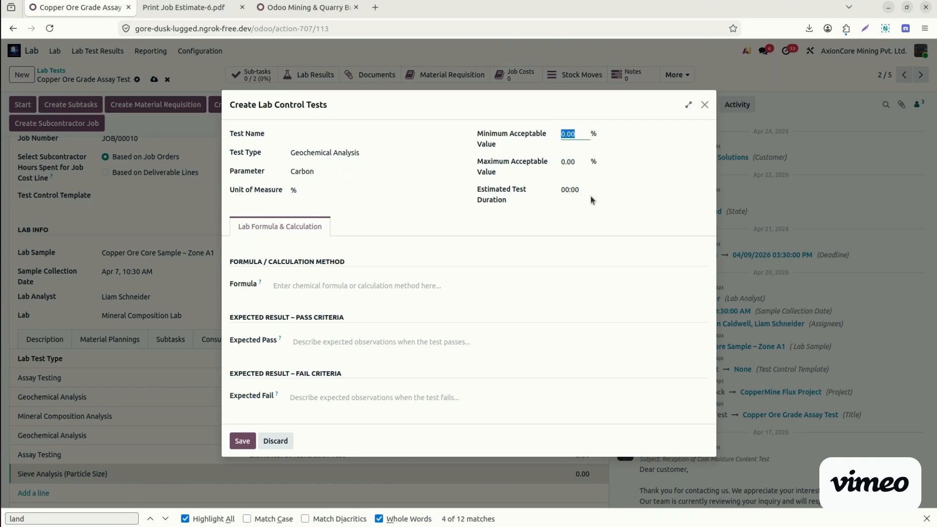
pyautogui.click(390, 287)
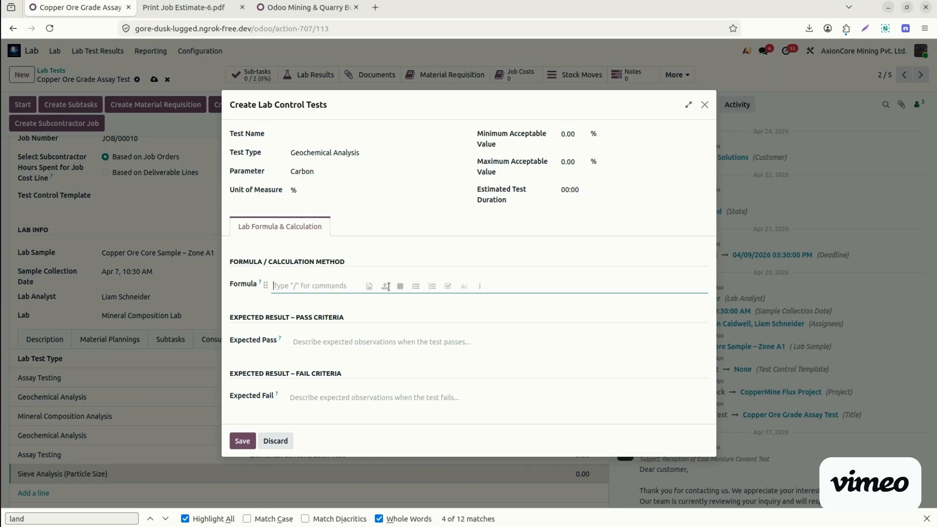
pyautogui.click(704, 105)
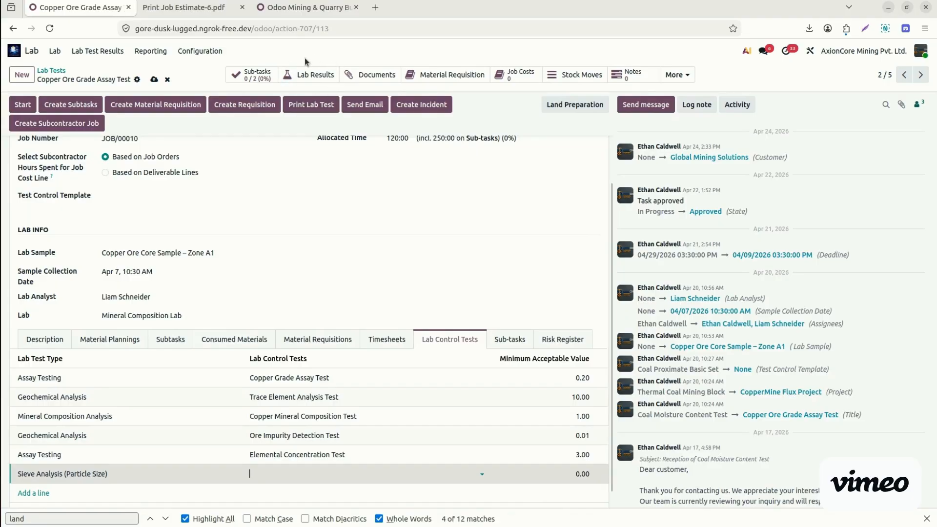
# - Open the assay test's lab results and select the result for the Copper Grade Assay Test
pyautogui.click(310, 76)
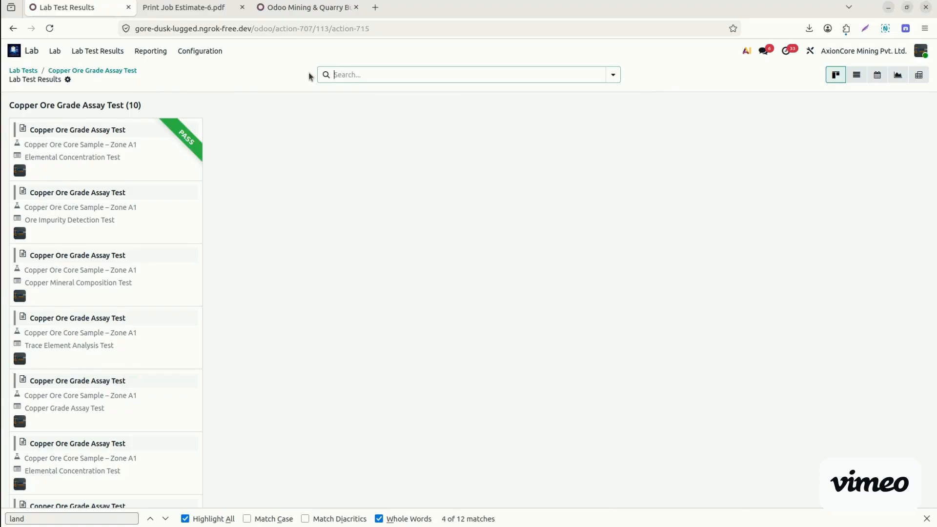
pyautogui.scroll(-2, 927, 182)
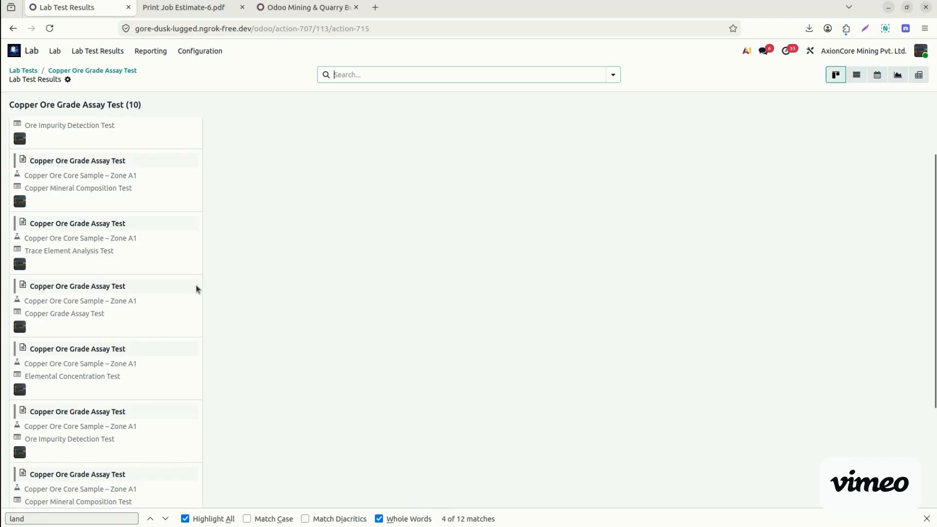
pyautogui.click(160, 295)
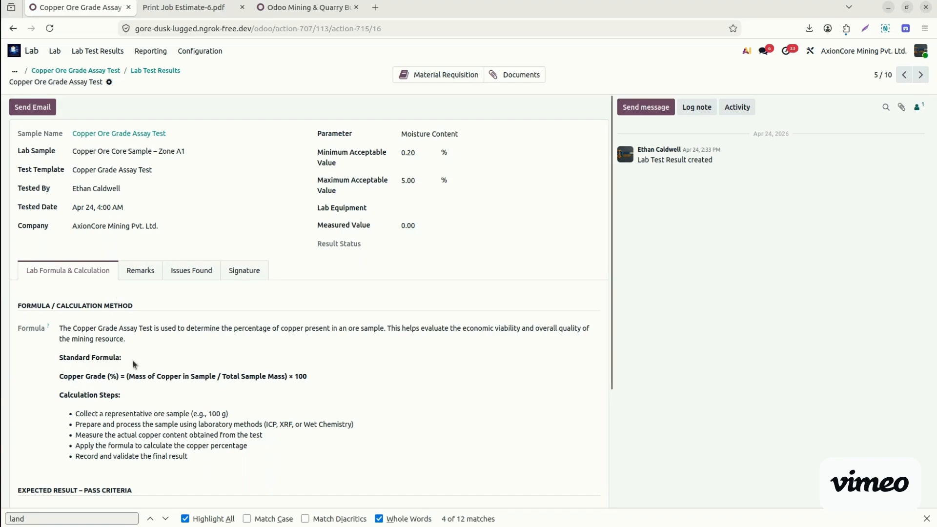
# - Review the result's formula, pass and fail criteria, remarks and issues found
pyautogui.moveTo(606, 357); pyautogui.dragTo(616, 493)
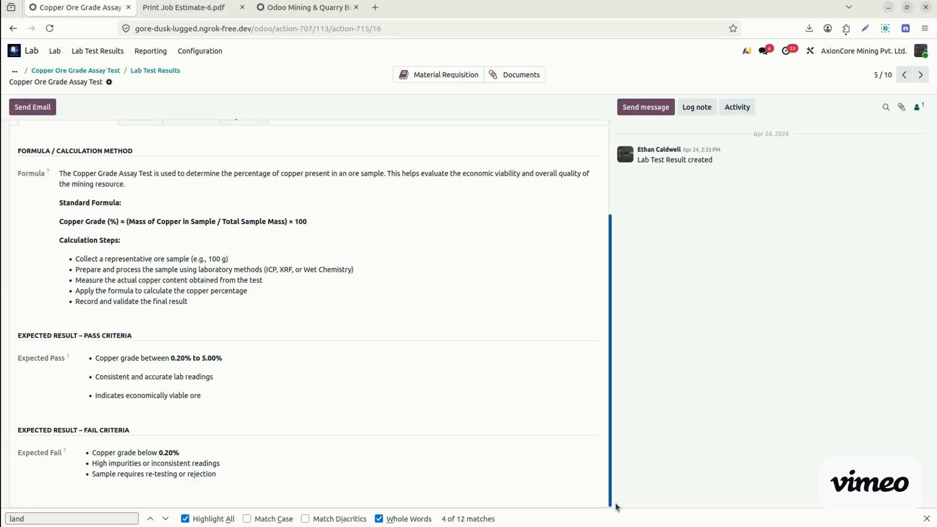
pyautogui.moveTo(616, 503); pyautogui.dragTo(576, 330)
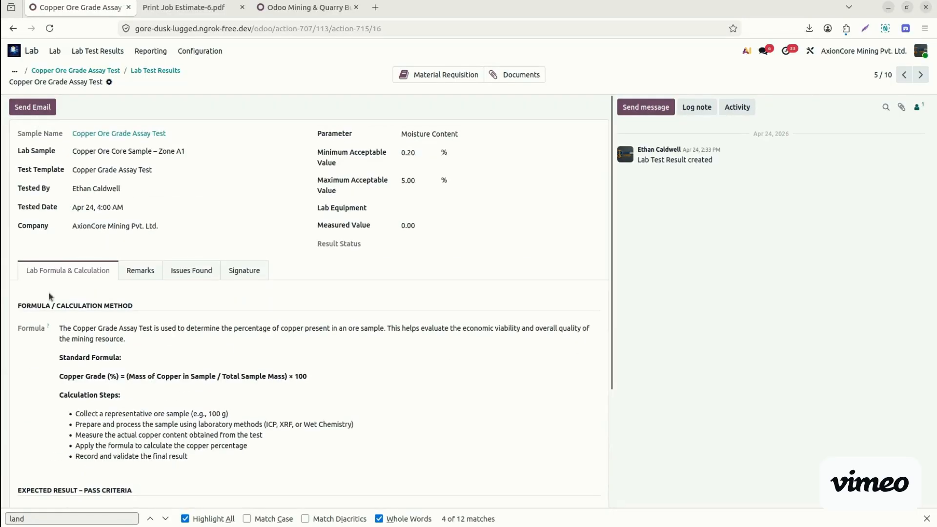
pyautogui.click(133, 272)
pyautogui.click(191, 274)
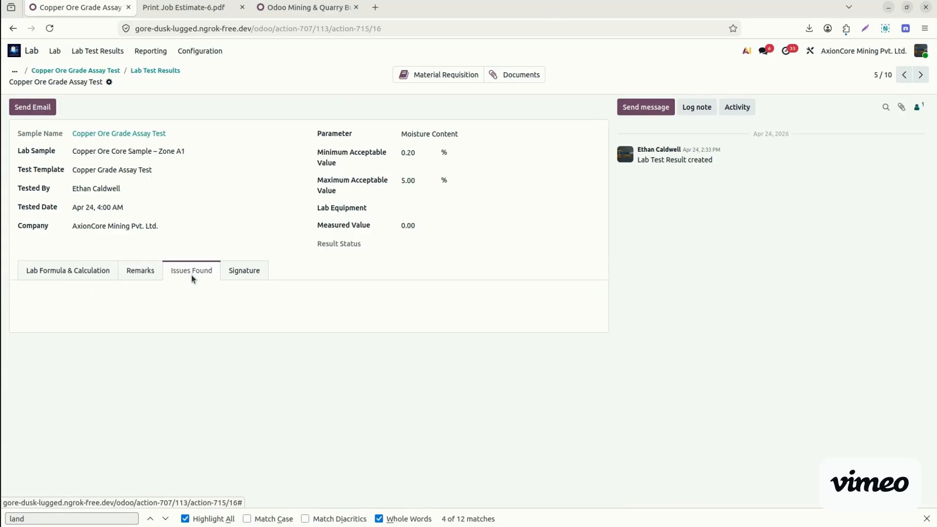
# - Draw and adopt a lab analyst signature on the test result
pyautogui.click(261, 279)
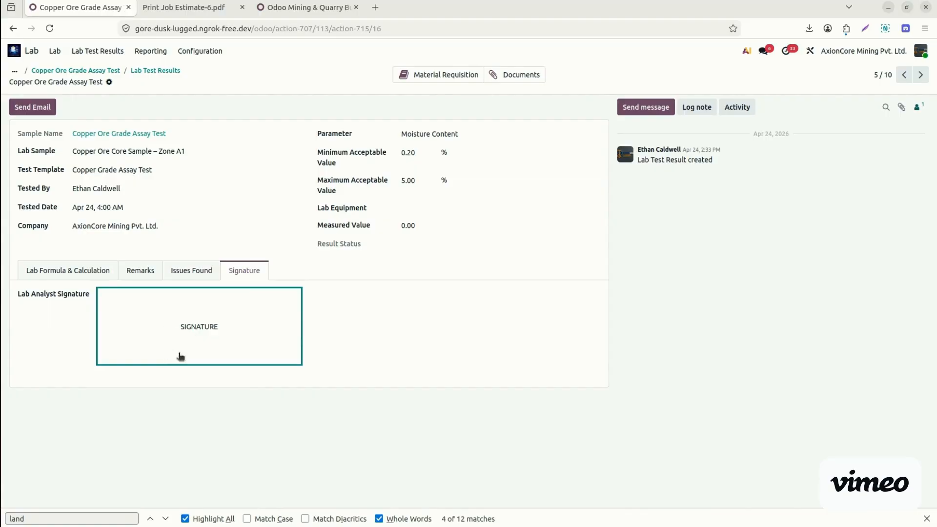
pyautogui.click(194, 337)
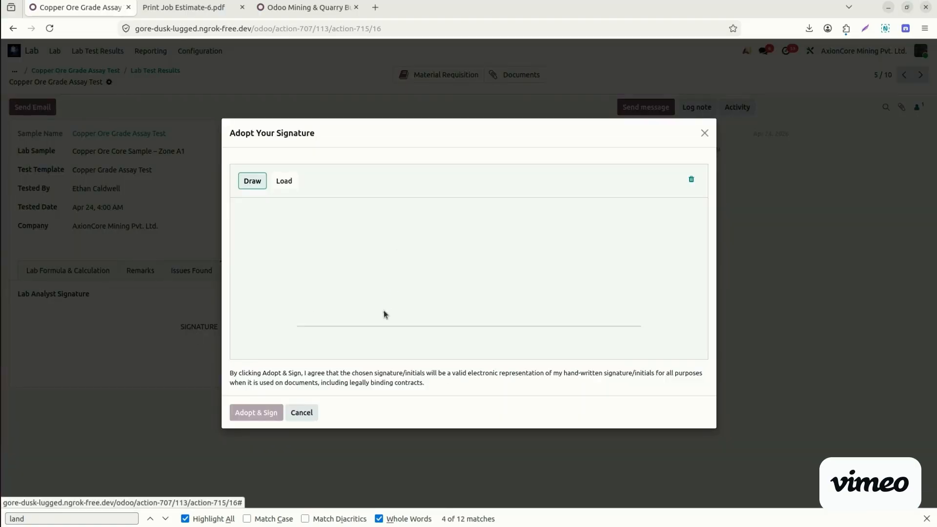
pyautogui.moveTo(384, 314); pyautogui.dragTo(554, 199)
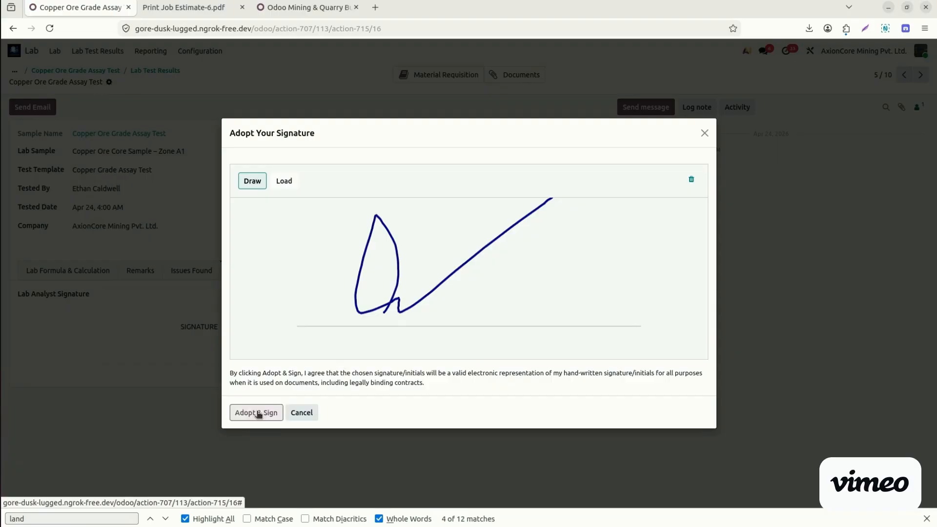
pyautogui.click(257, 412)
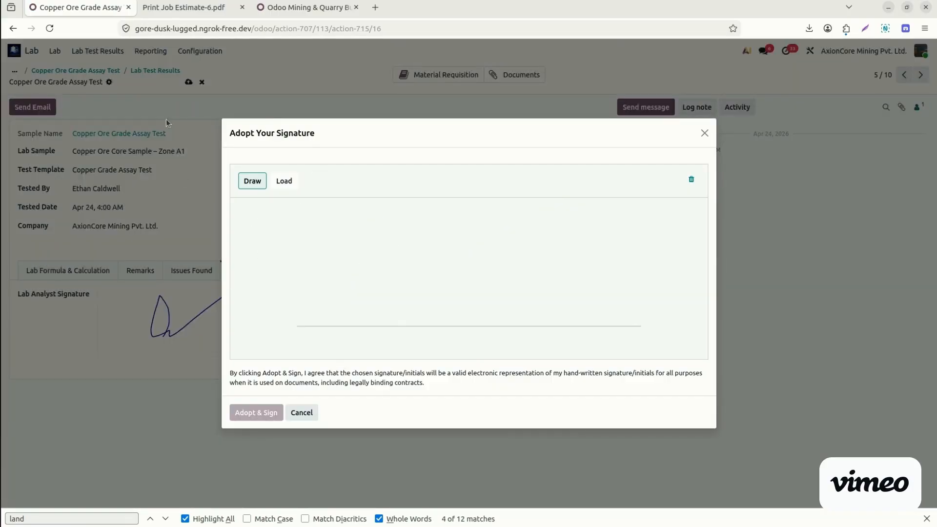
pyautogui.click(705, 134)
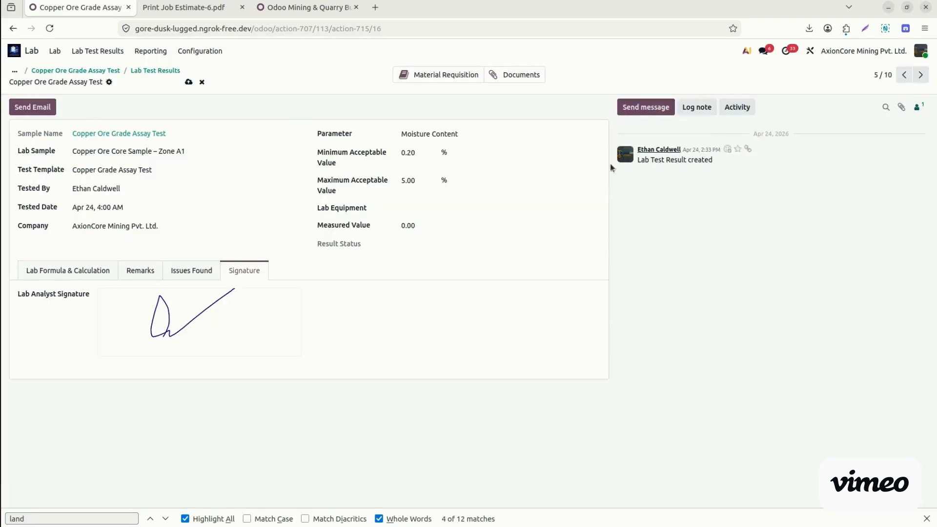
# - Print the signed Lab Test Result report and look through the PDF
pyautogui.click(109, 82)
pyautogui.click(142, 100)
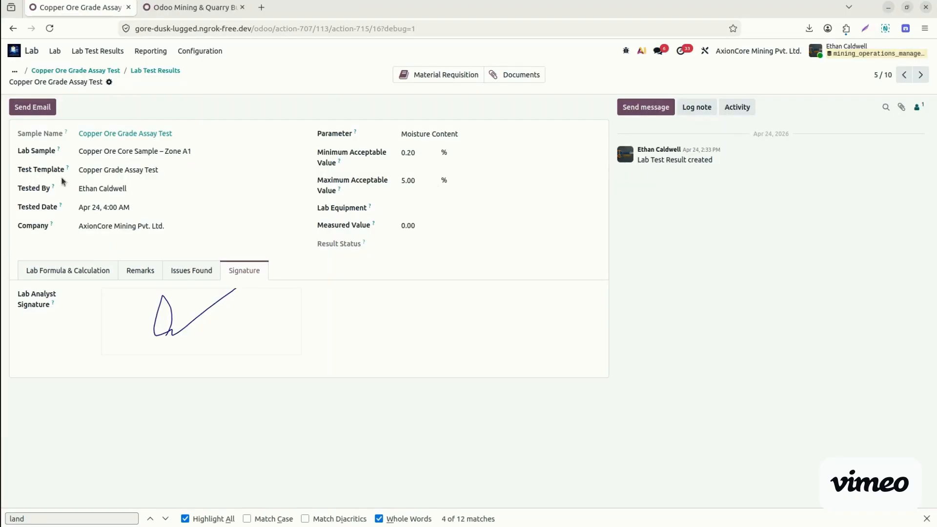
pyautogui.click(109, 82)
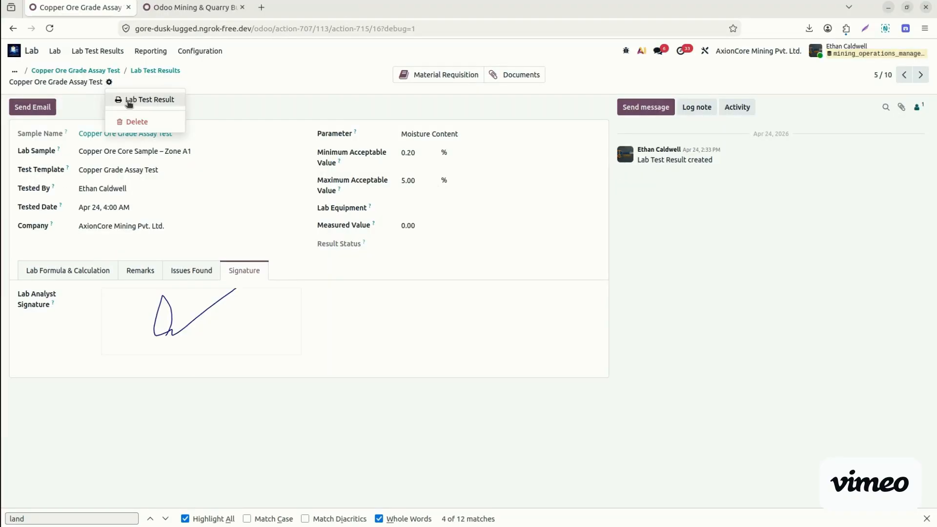
pyautogui.click(127, 100)
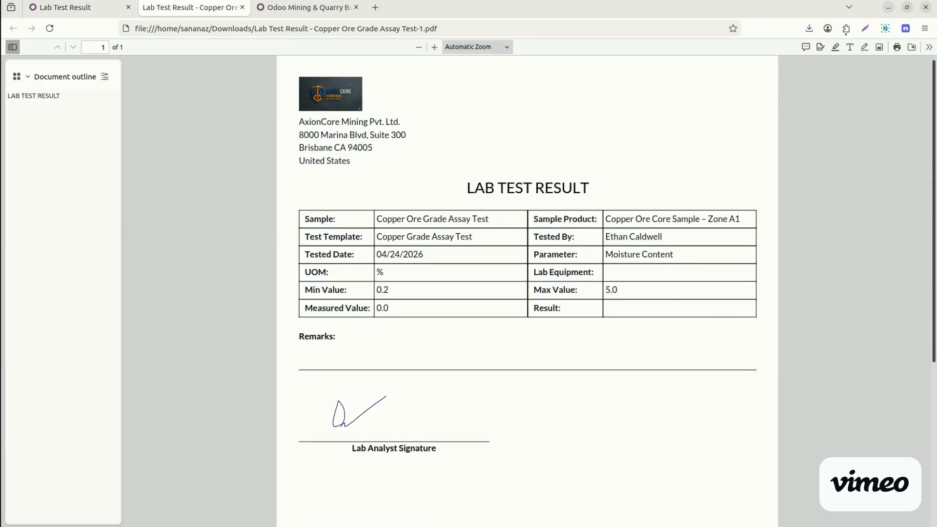
pyautogui.scroll(-3, 527, 293)
pyautogui.scroll(3, 527, 292)
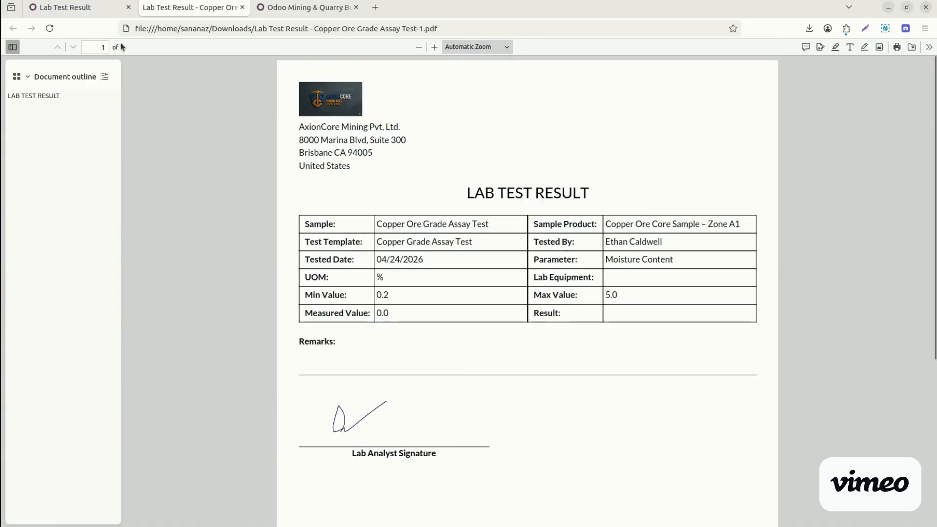
# - Return to the ERP from the PDF, look up "ins" among the apps, and open the Job Inspections list
pyautogui.moveTo(91, 18)
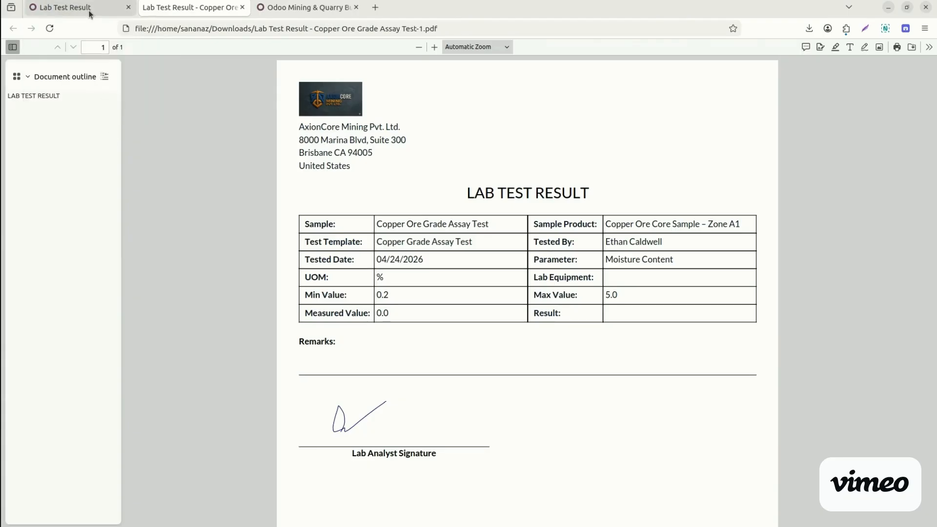
pyautogui.click(90, 10)
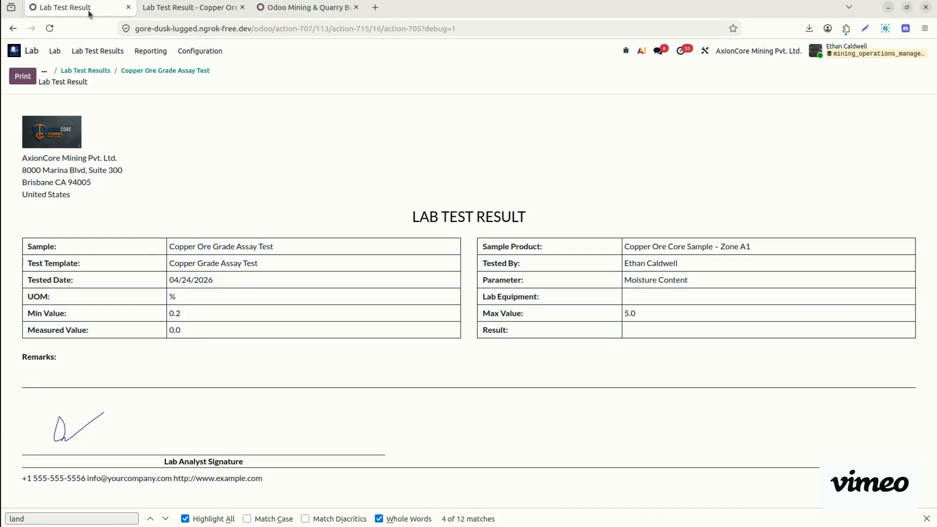
pyautogui.click(32, 51)
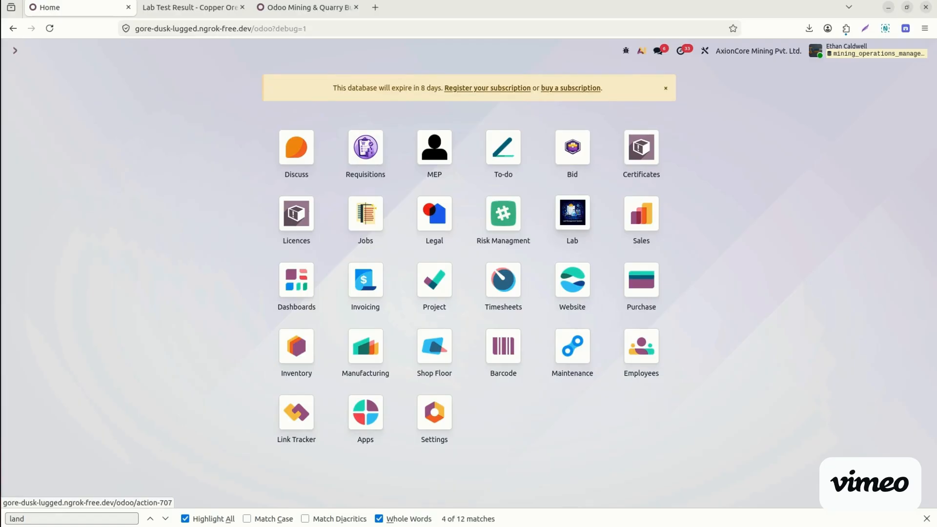
pyautogui.write('ins')
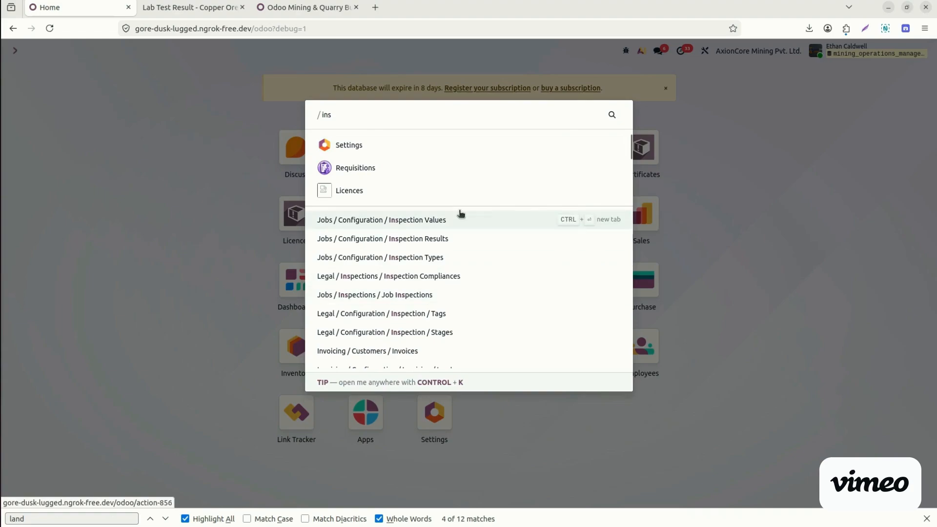
pyautogui.click(423, 294)
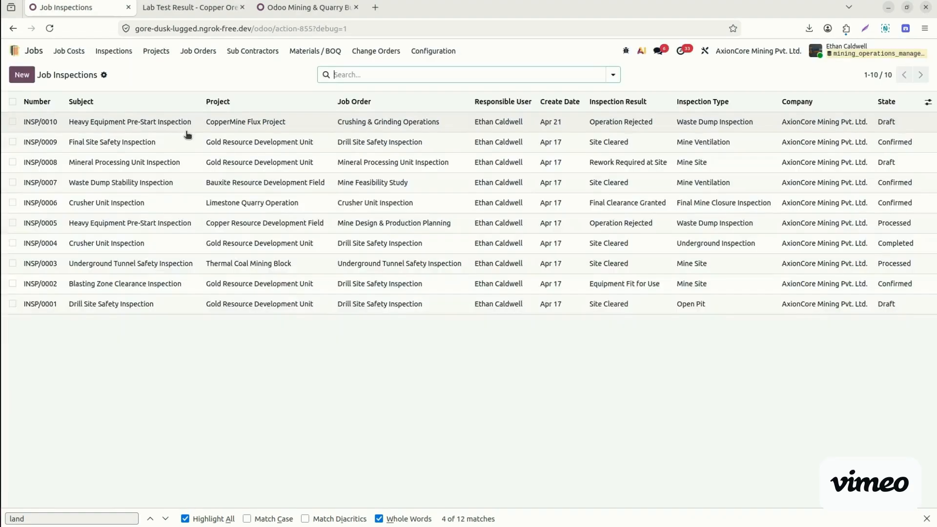
pyautogui.click(116, 52)
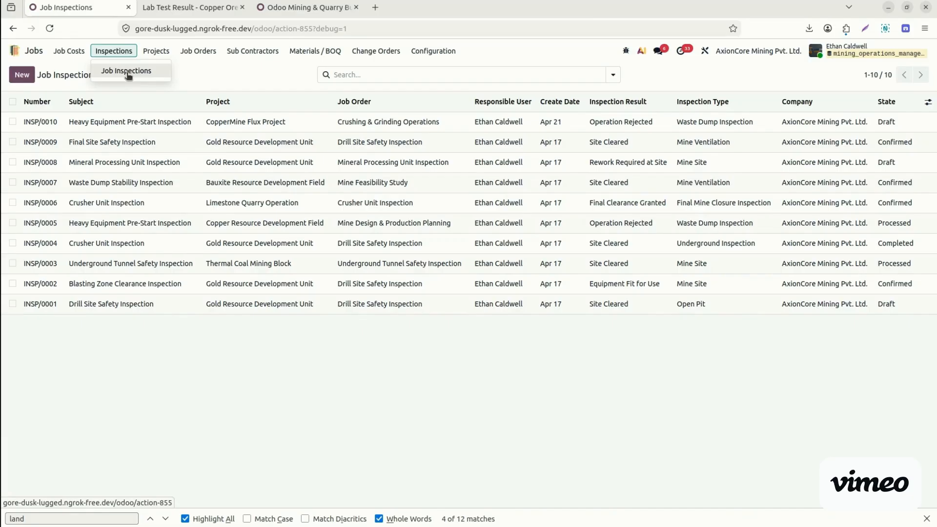
pyautogui.click(128, 71)
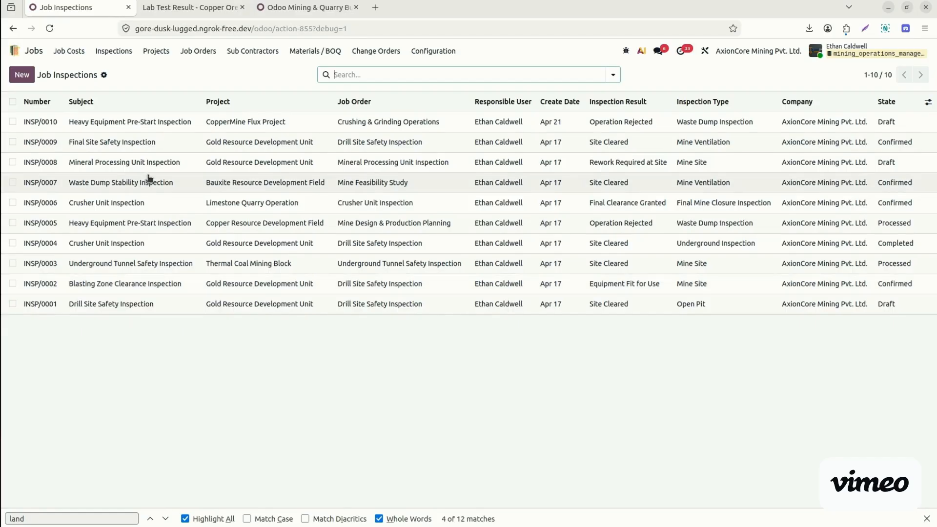
# - Open the CopperMine Flux Project's Heavy Equipment Pre-Start Inspection and review its inspection lines, approval info, result description and photos
pyautogui.click(127, 124)
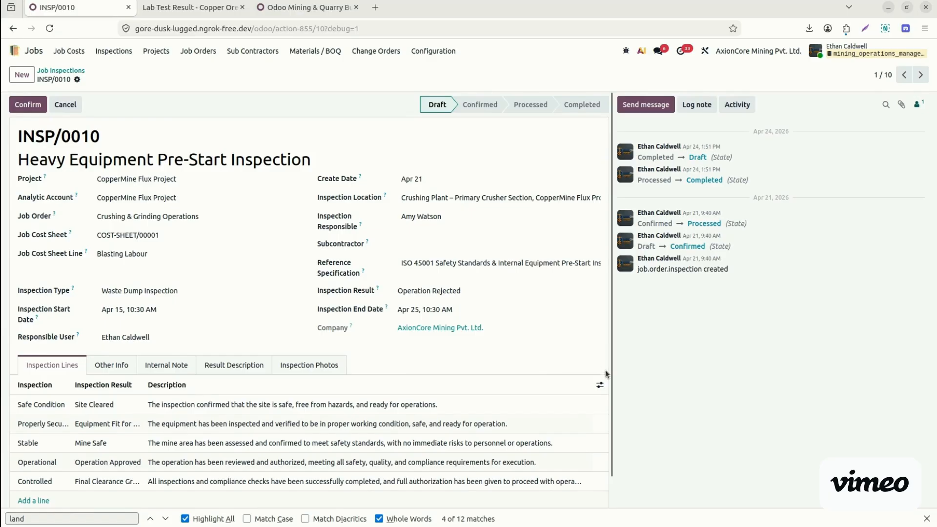
pyautogui.scroll(-1, 606, 385)
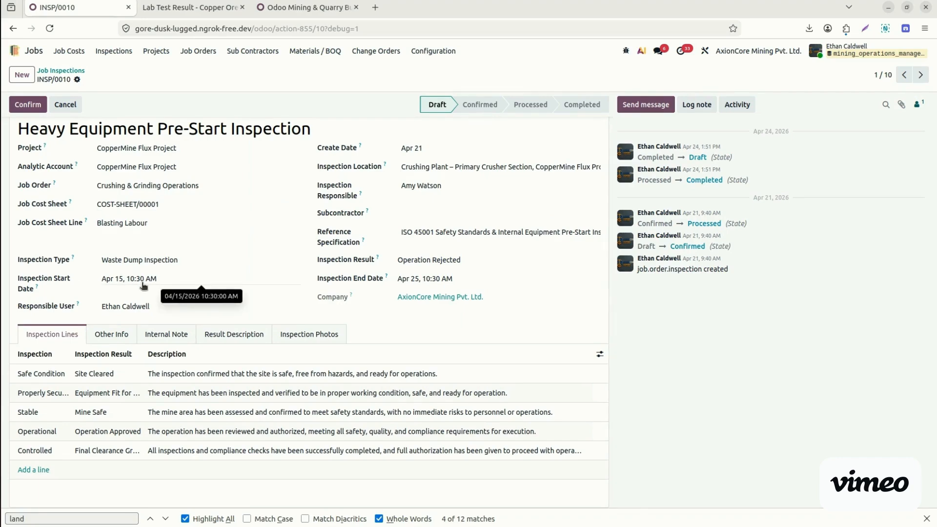
pyautogui.click(112, 333)
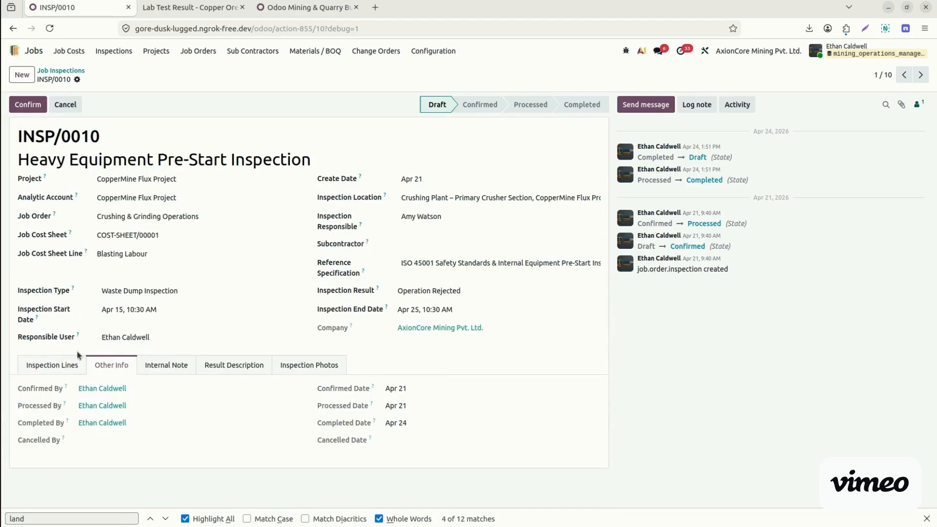
pyautogui.click(68, 369)
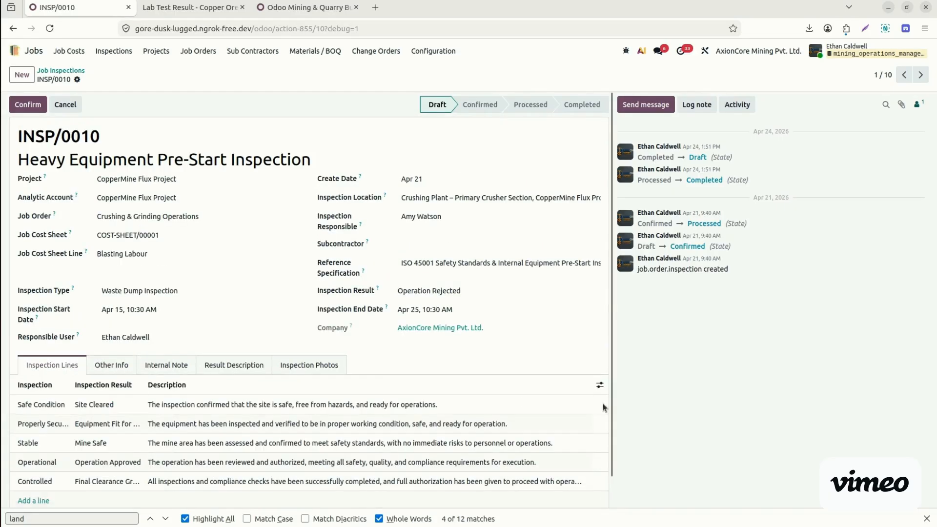
pyautogui.scroll(-2, 611, 466)
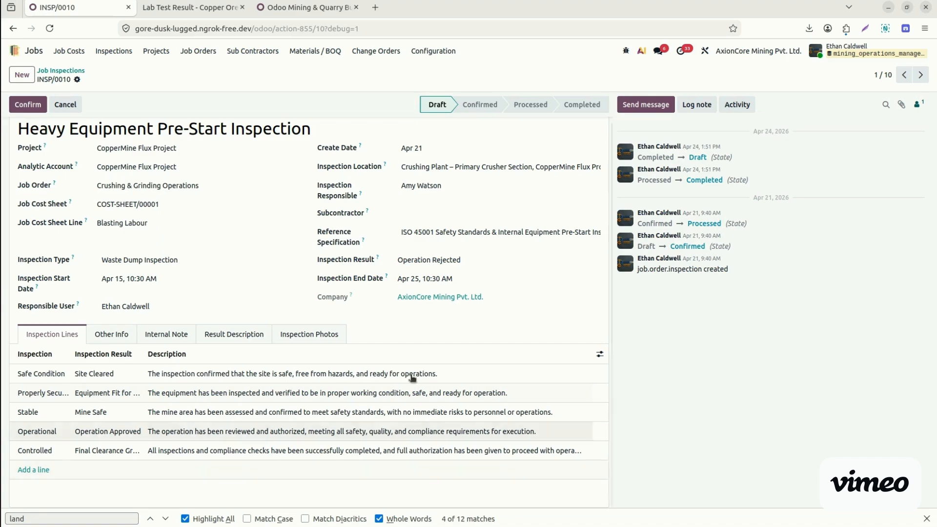
pyautogui.click(299, 334)
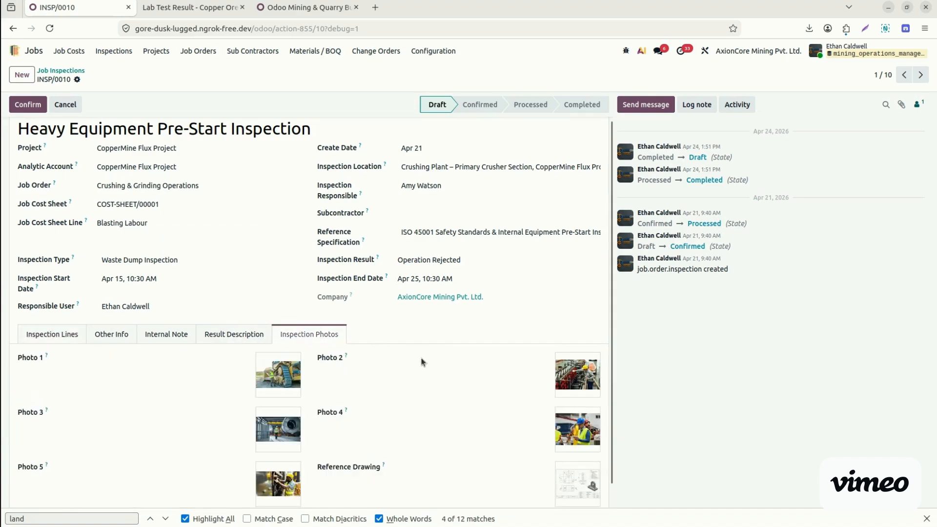
pyautogui.moveTo(612, 348); pyautogui.dragTo(612, 460)
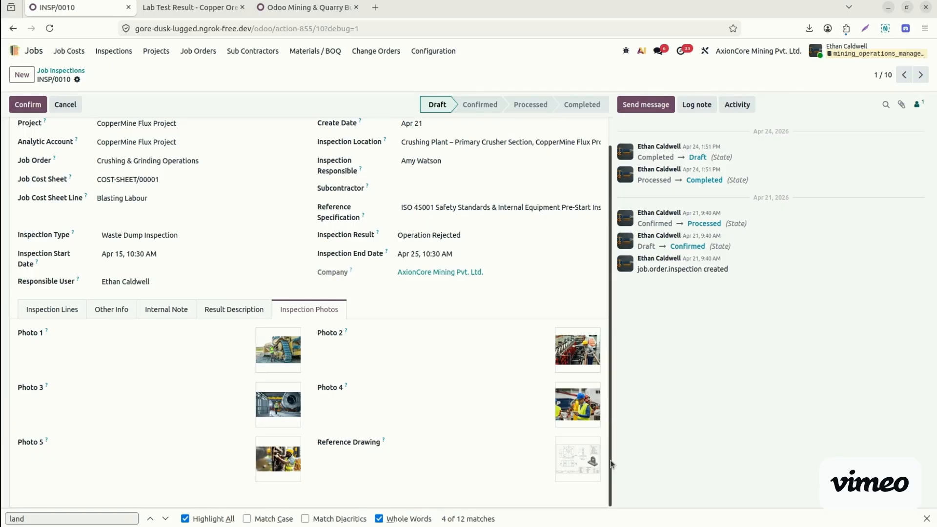
pyautogui.click(212, 309)
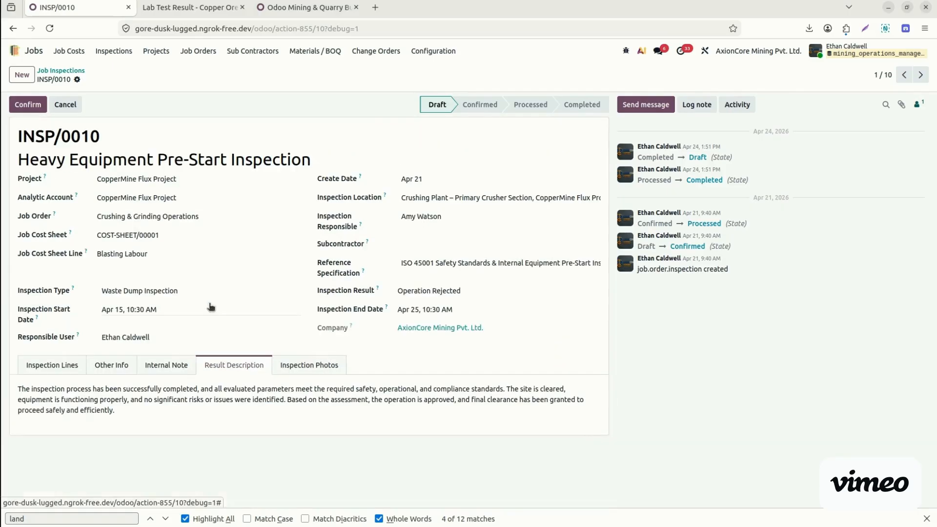
pyautogui.click(120, 366)
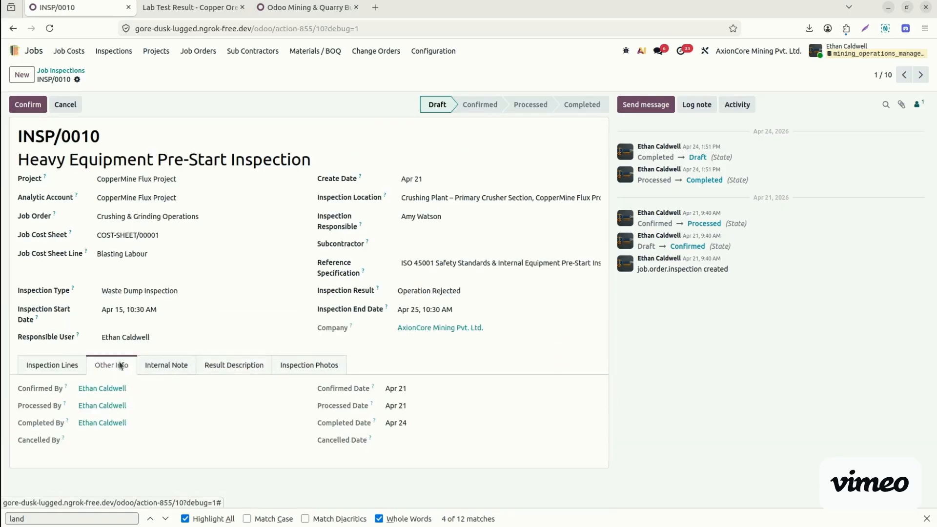
pyautogui.click(77, 364)
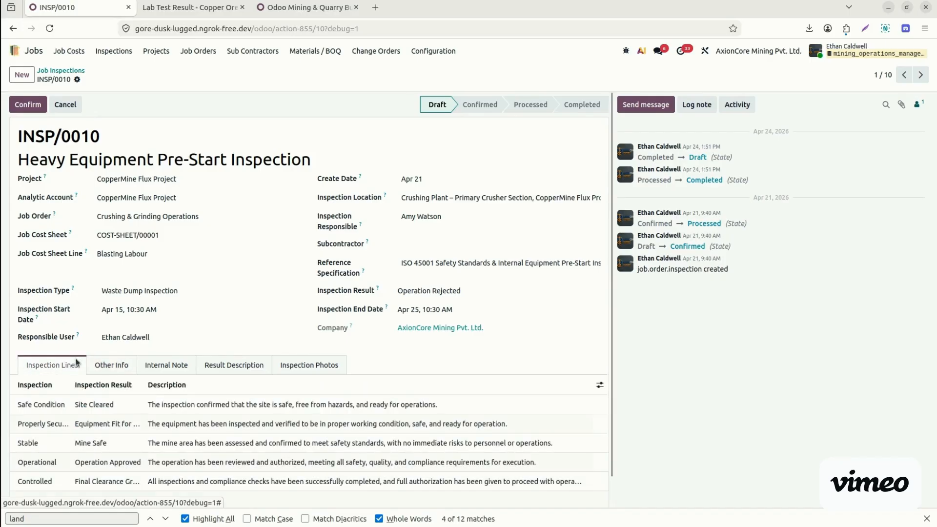
# - Confirm the Heavy Equipment Pre-Start Inspection and print its Inspection report
pyautogui.click(23, 103)
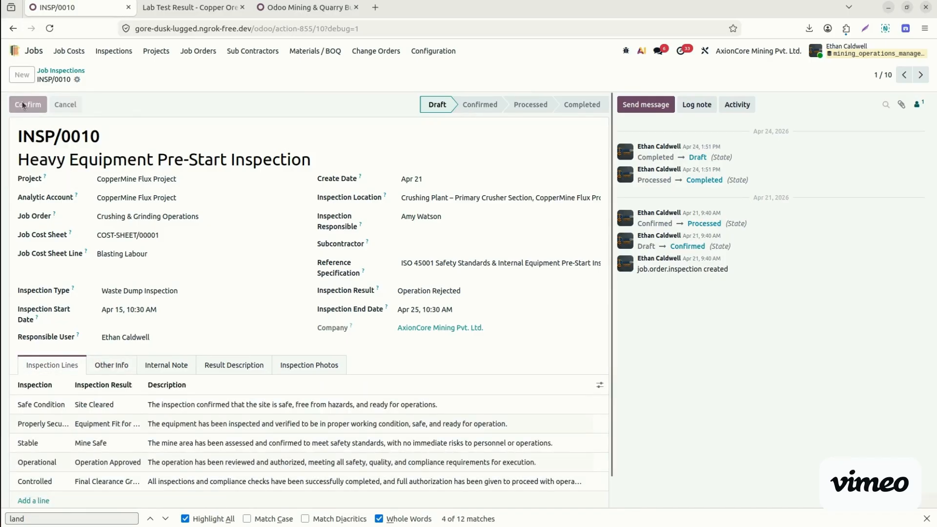
pyautogui.click(77, 79)
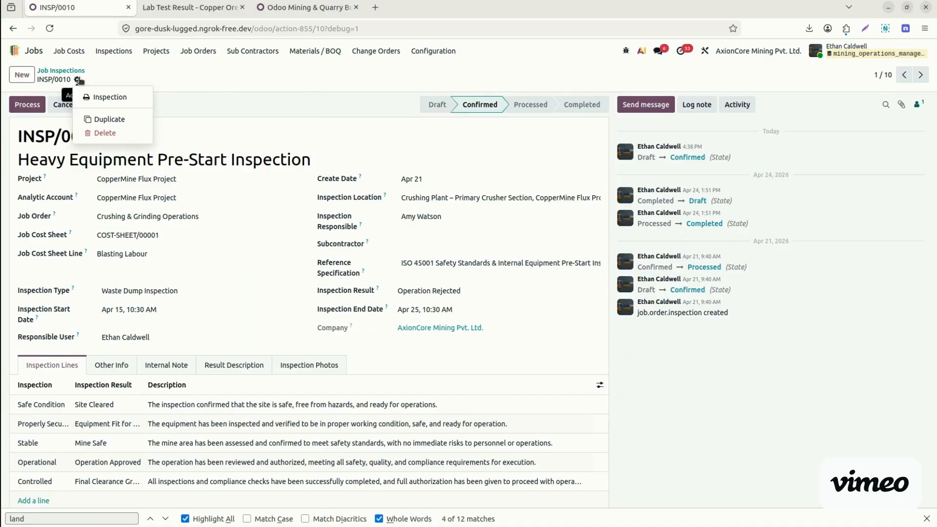
pyautogui.click(119, 99)
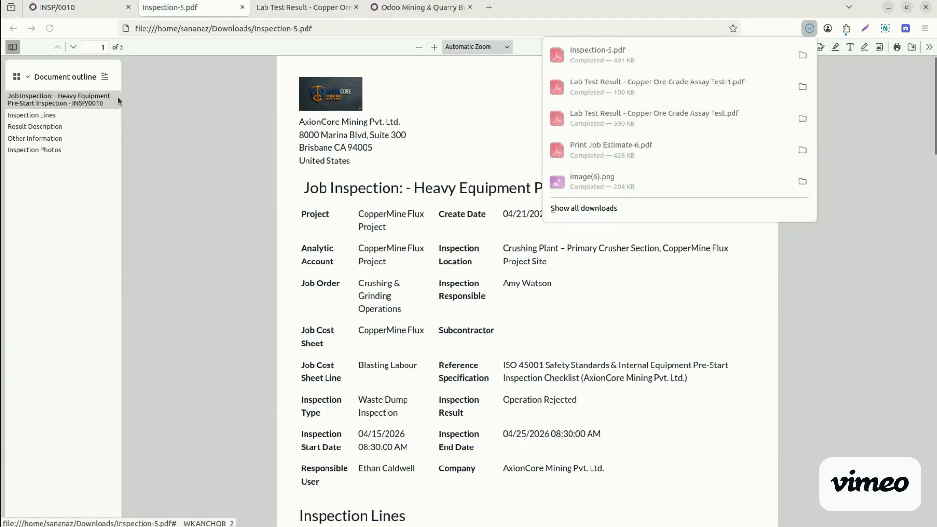
# - Look through the inspection report PDF, including the inspection lines, photos and signature fields
pyautogui.click(129, 294)
pyautogui.scroll(-8, 129, 294)
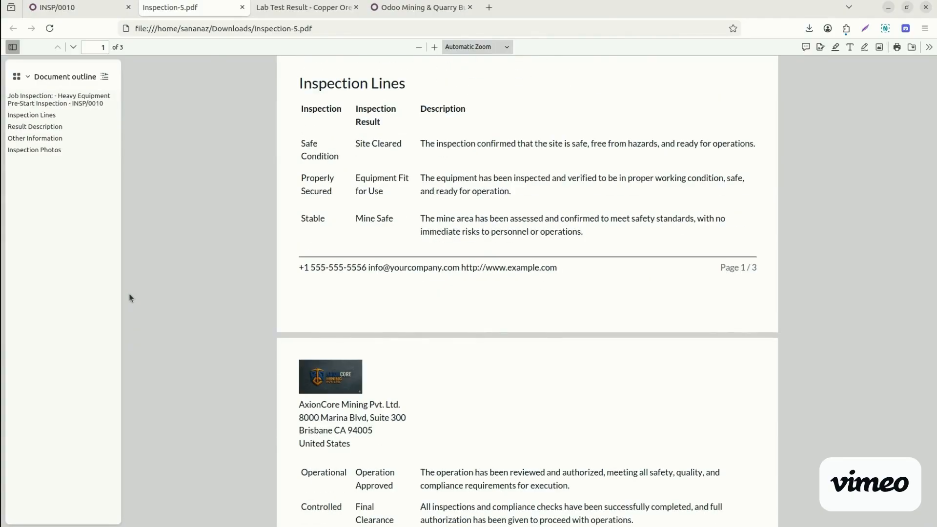
pyautogui.scroll(-7, 129, 294)
pyautogui.scroll(-7, 128, 294)
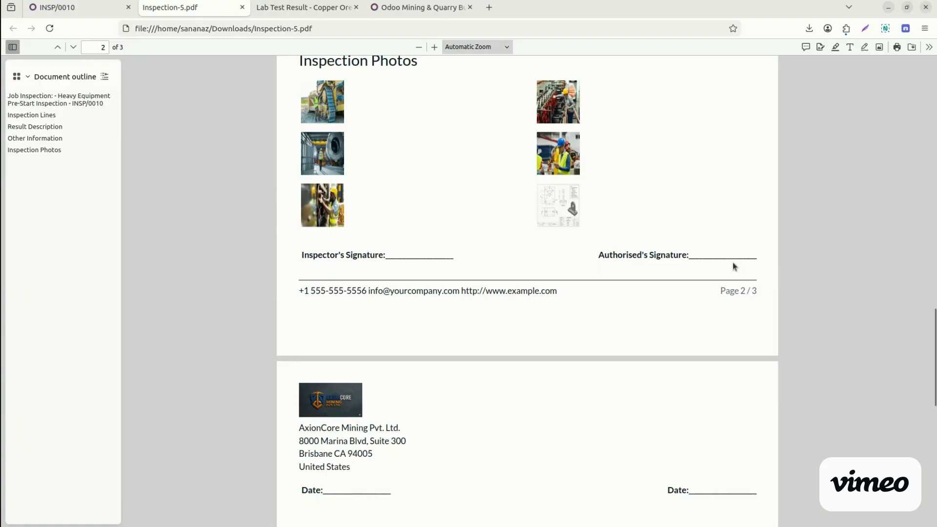
pyautogui.scroll(-1, 632, 334)
pyautogui.scroll(20, 632, 335)
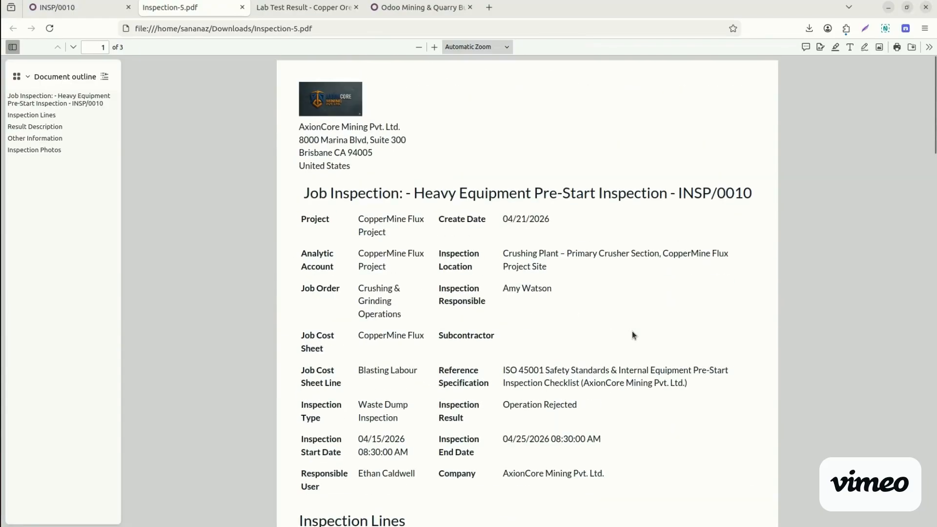
# - Switch back to the ERP, browse the Legal app's compliance options, and open the compliant inspection for CopperMine Flux Project
pyautogui.click(78, 7)
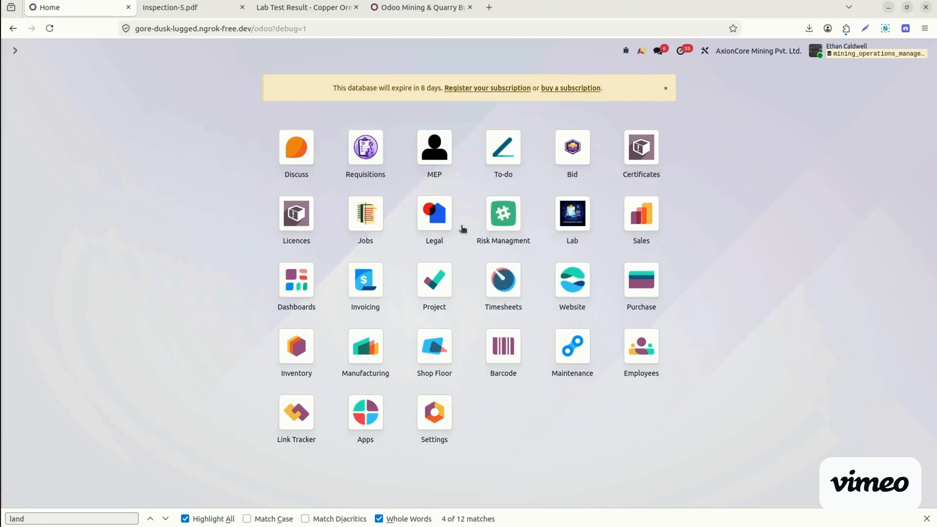
pyautogui.click(437, 227)
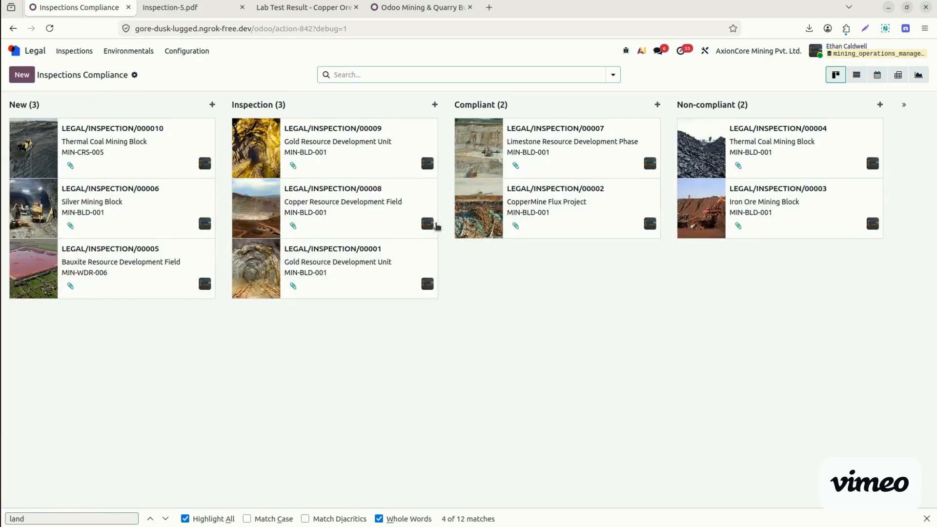
pyautogui.click(80, 55)
pyautogui.moveTo(109, 53)
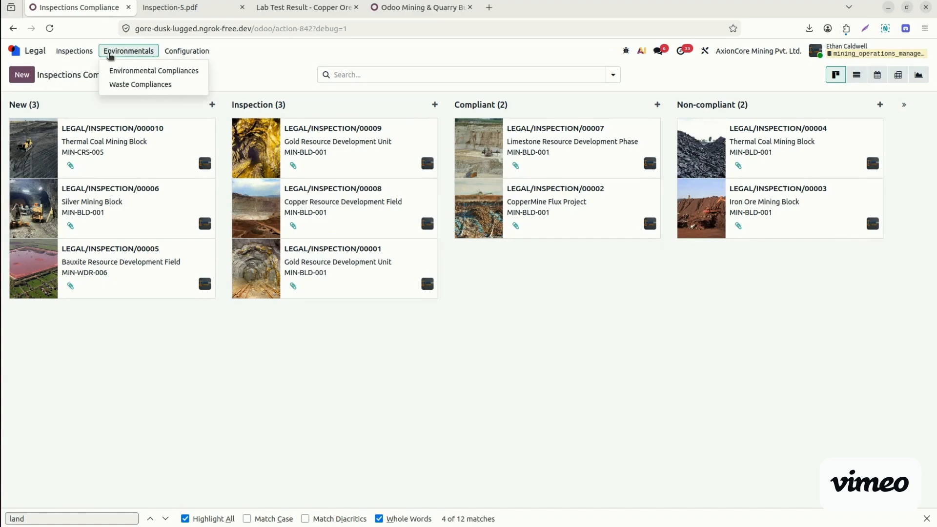
pyautogui.moveTo(73, 52)
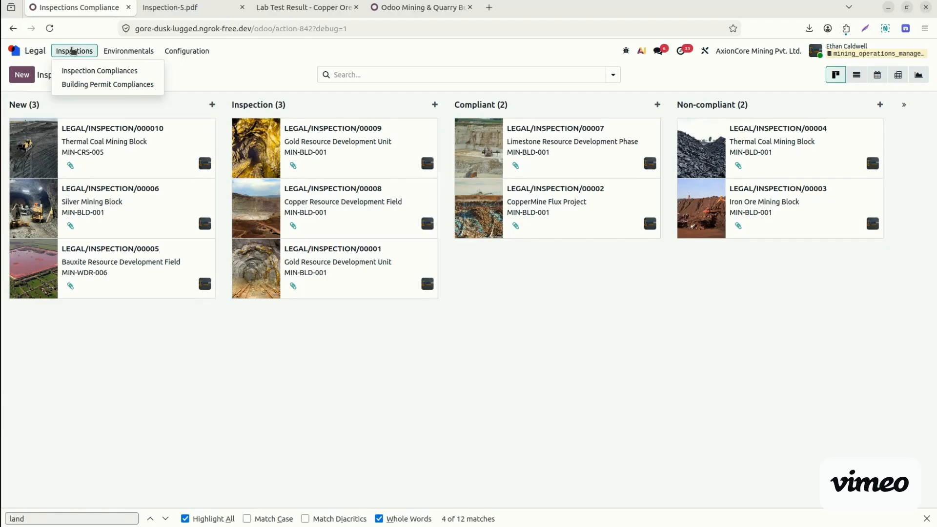
pyautogui.click(186, 51)
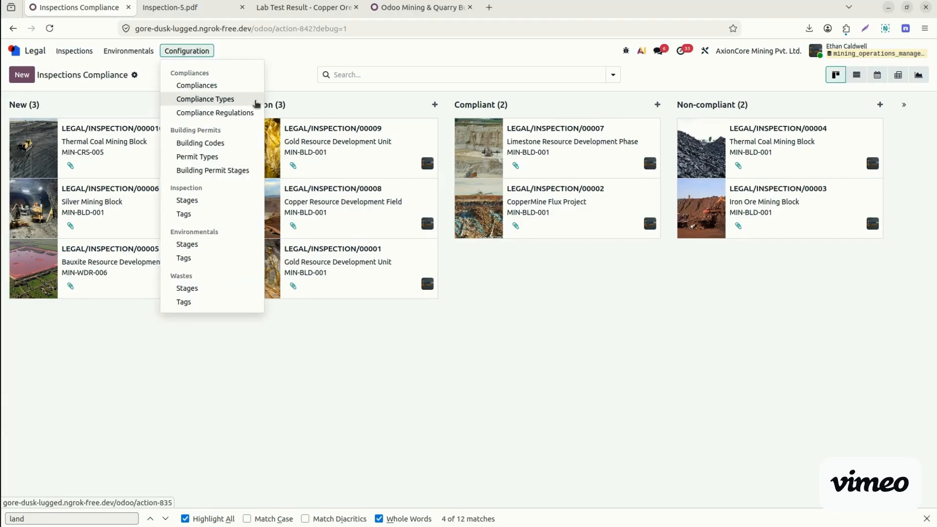
pyautogui.click(604, 212)
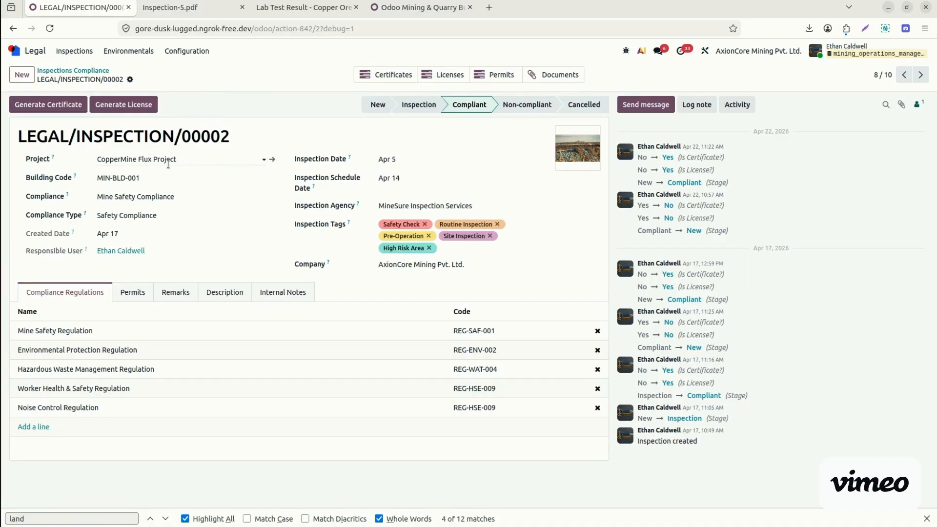
# - View the Mine Safety Regulation details in the inspection's compliance regulations and close them unchanged
pyautogui.click(81, 336)
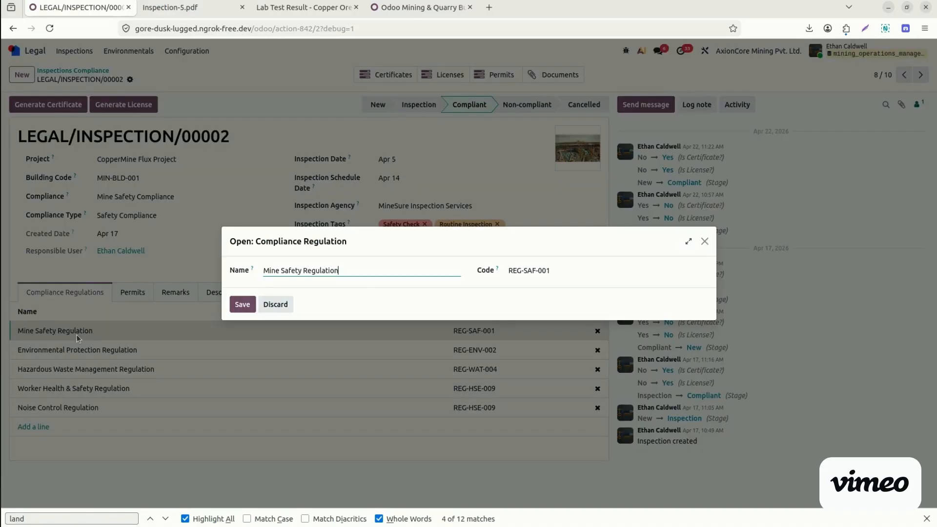
pyautogui.tripleClick(372, 268)
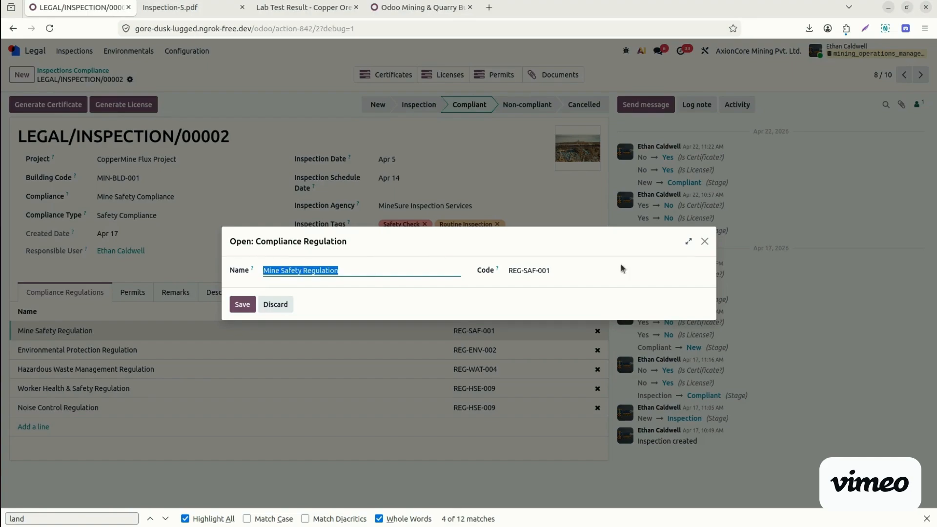
pyautogui.click(705, 241)
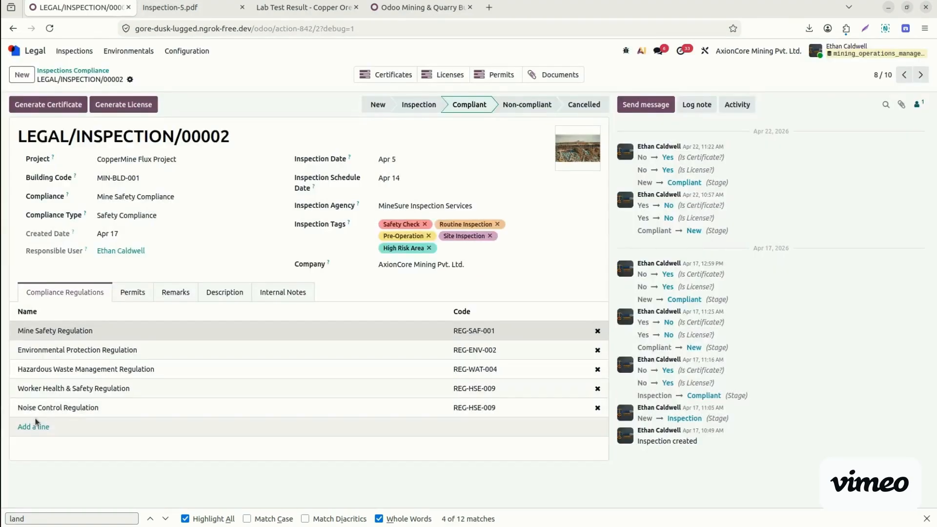
# - Add a new permit line for CopperMine Flux Project to the inspection's permits
pyautogui.click(131, 296)
pyautogui.click(31, 333)
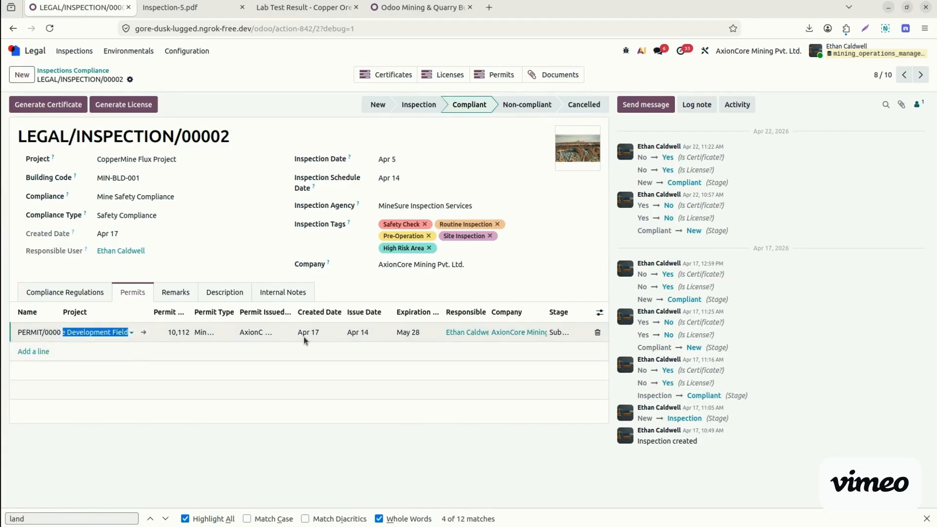
pyautogui.click(34, 354)
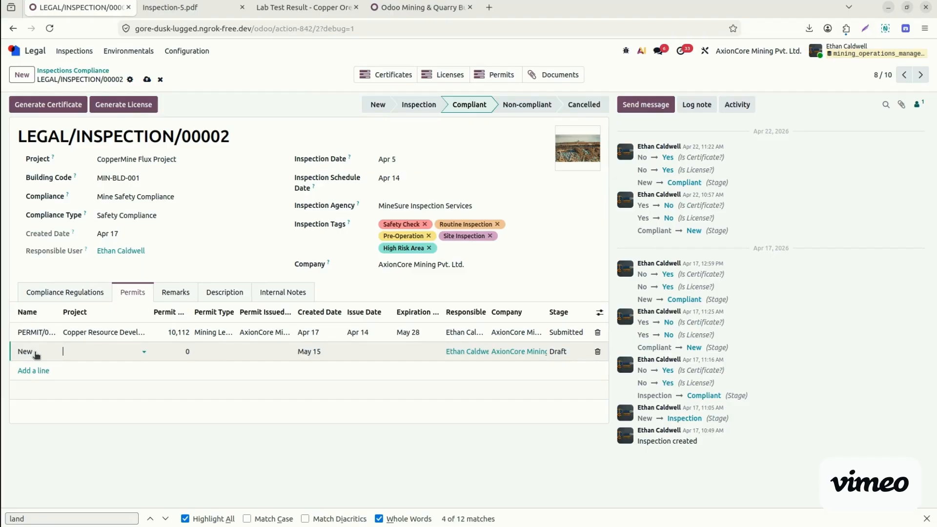
pyautogui.click(92, 353)
pyautogui.write('cor')
pyautogui.press('BackSpace')
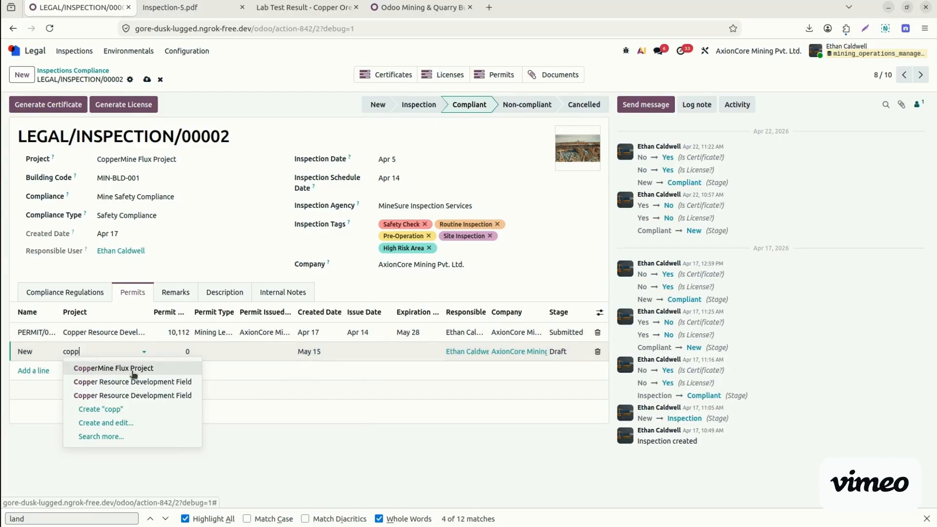
pyautogui.click(141, 370)
# - Set the new permit's type to Drilling Permission Permit, choose the issuing contact, and save the inspection
pyautogui.click(187, 352)
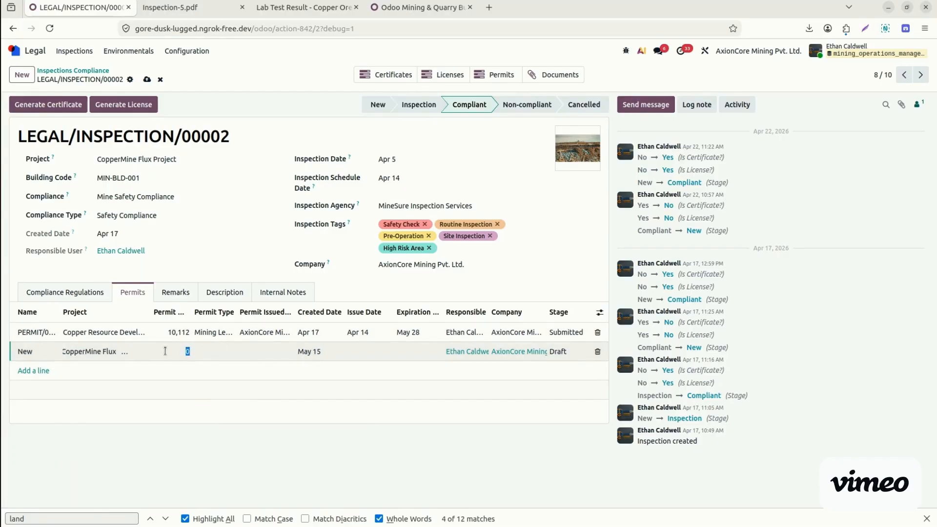
pyautogui.click(210, 351)
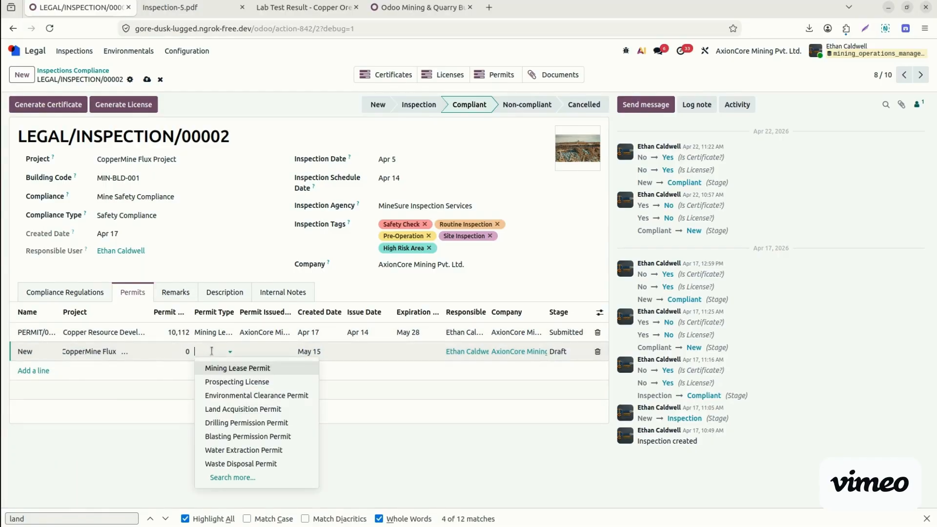
pyautogui.click(249, 423)
pyautogui.click(259, 352)
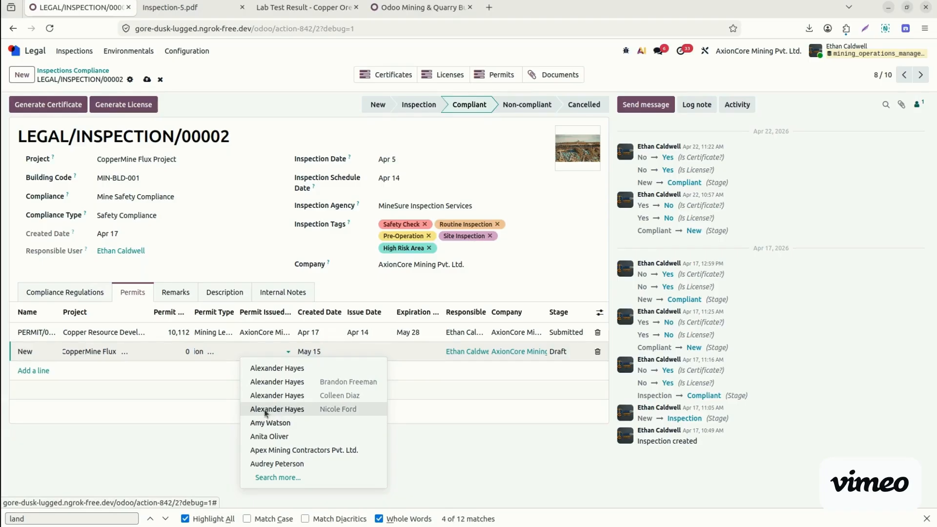
pyautogui.click(286, 408)
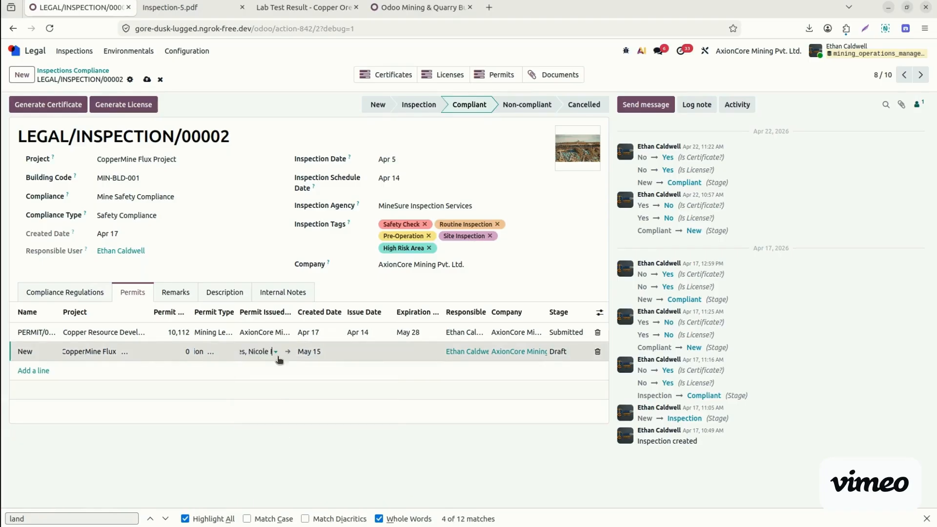
pyautogui.moveTo(293, 309); pyautogui.dragTo(334, 309)
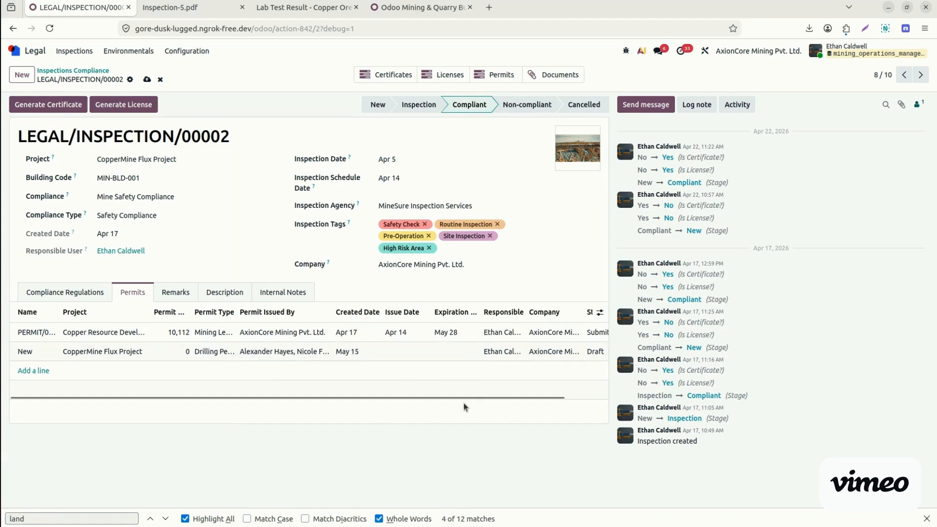
pyautogui.moveTo(462, 398); pyautogui.dragTo(576, 401)
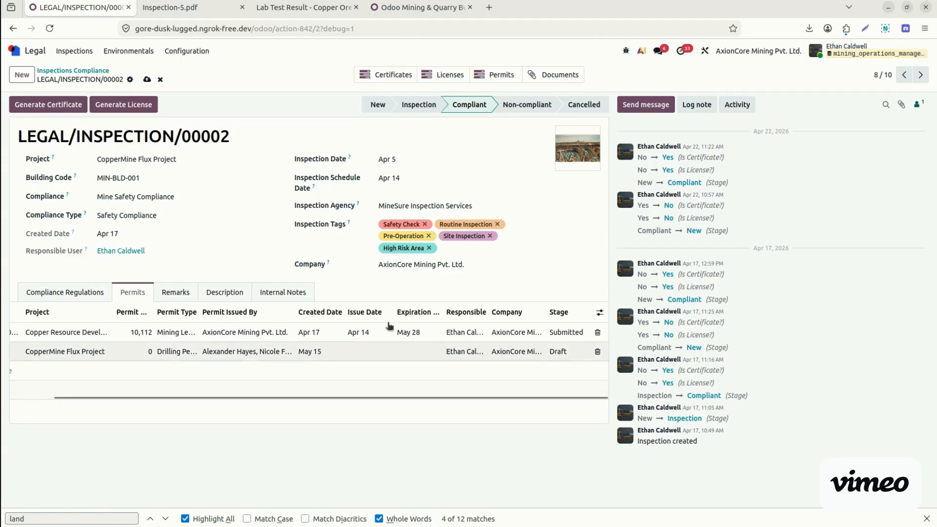
pyautogui.click(147, 81)
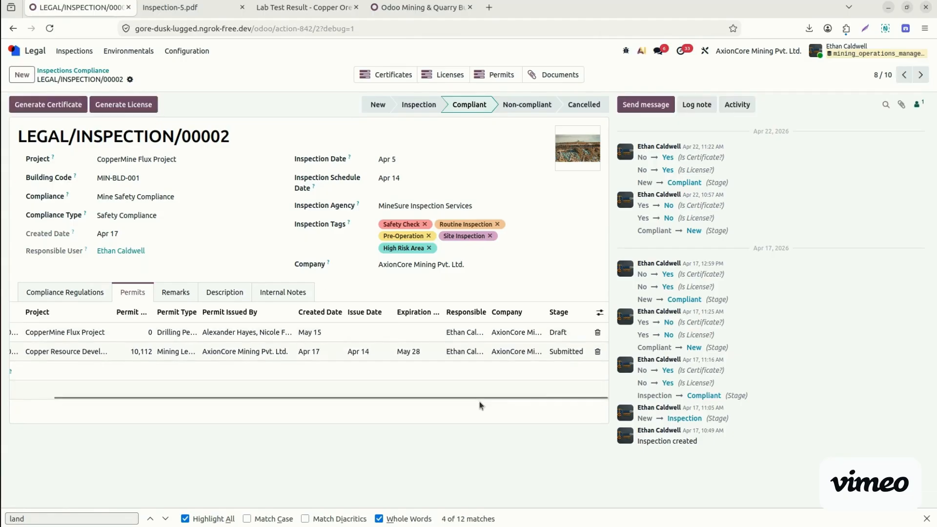
# - Change the CopperMine Flux Project permit's stage to Approved and save the inspection
pyautogui.click(563, 336)
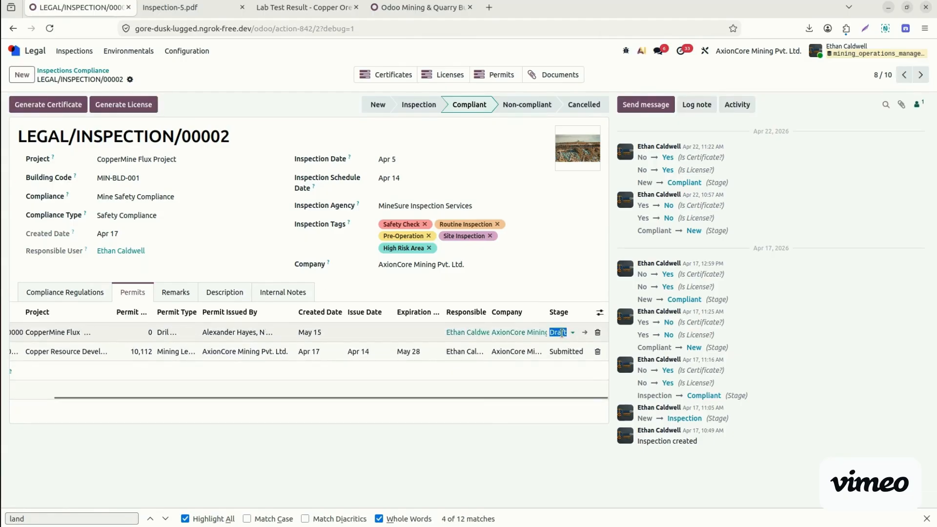
pyautogui.click(561, 334)
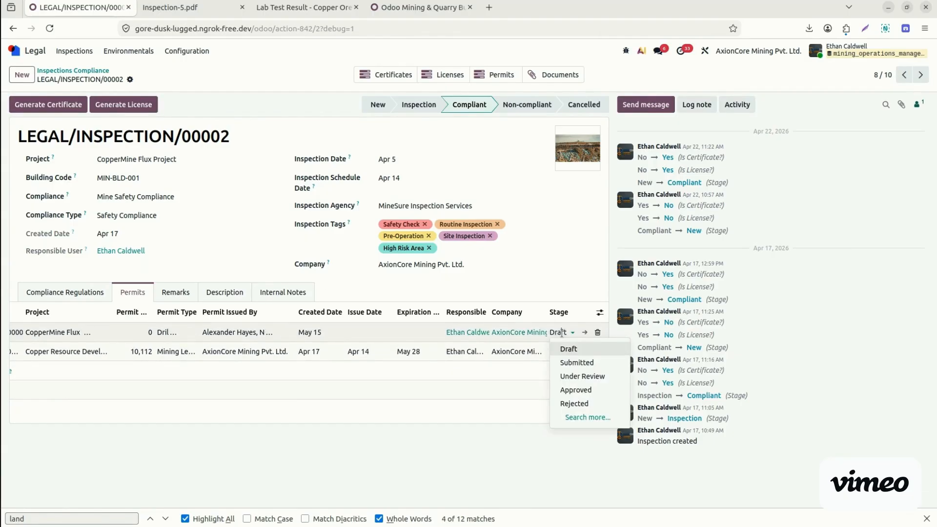
pyautogui.click(577, 363)
pyautogui.click(571, 332)
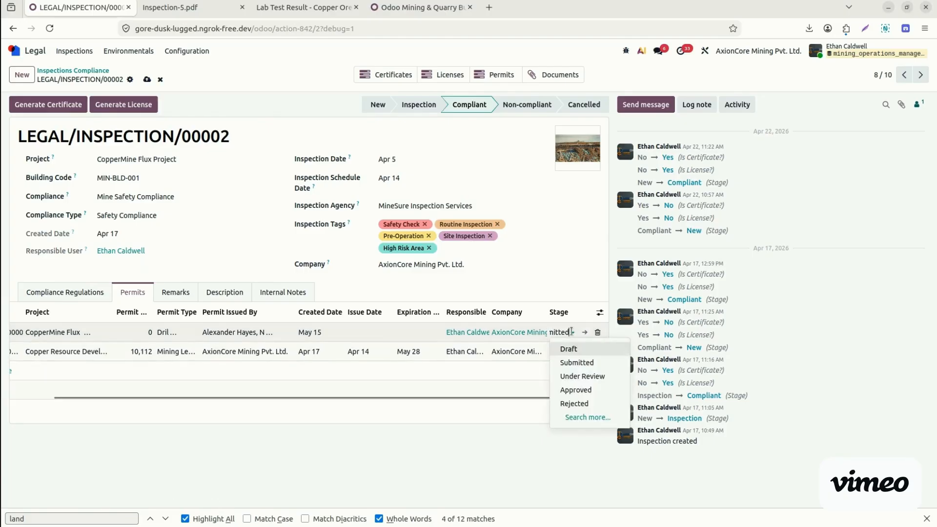
pyautogui.click(585, 390)
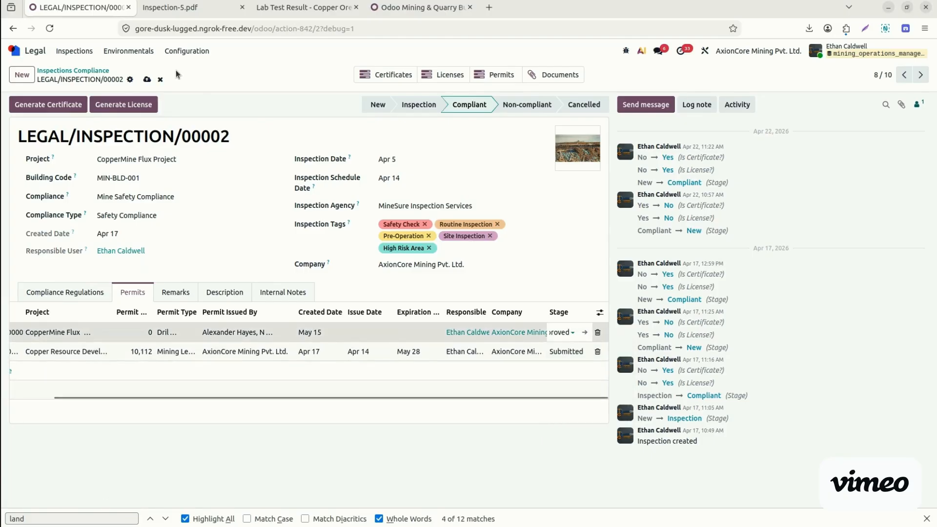
pyautogui.click(146, 79)
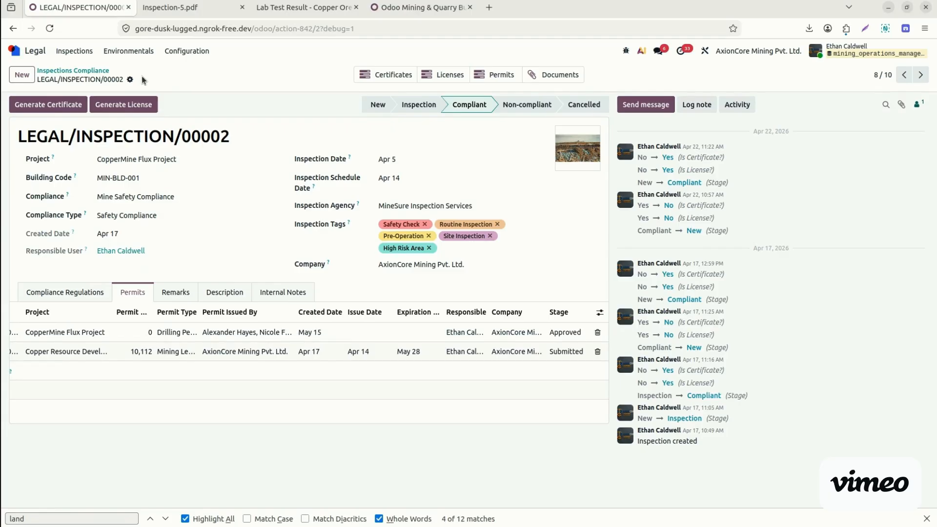
# - Start generating a certificate with number 898, the issuing contact, and May 15 as its start date
pyautogui.click(52, 109)
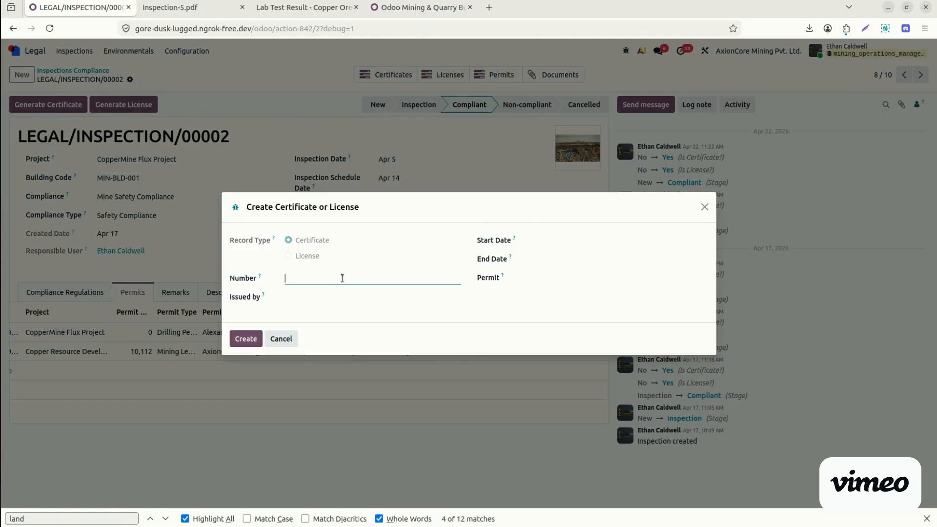
pyautogui.write('898')
pyautogui.click(331, 297)
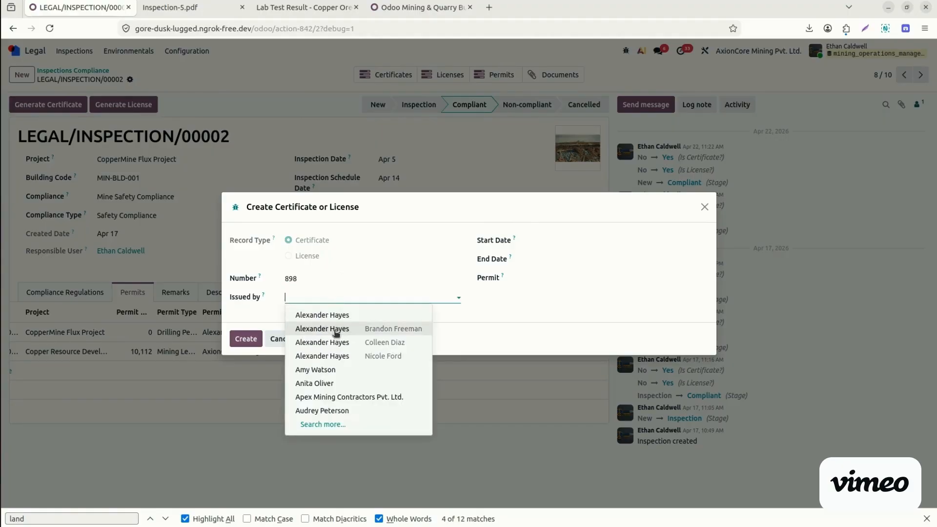
pyautogui.click(327, 383)
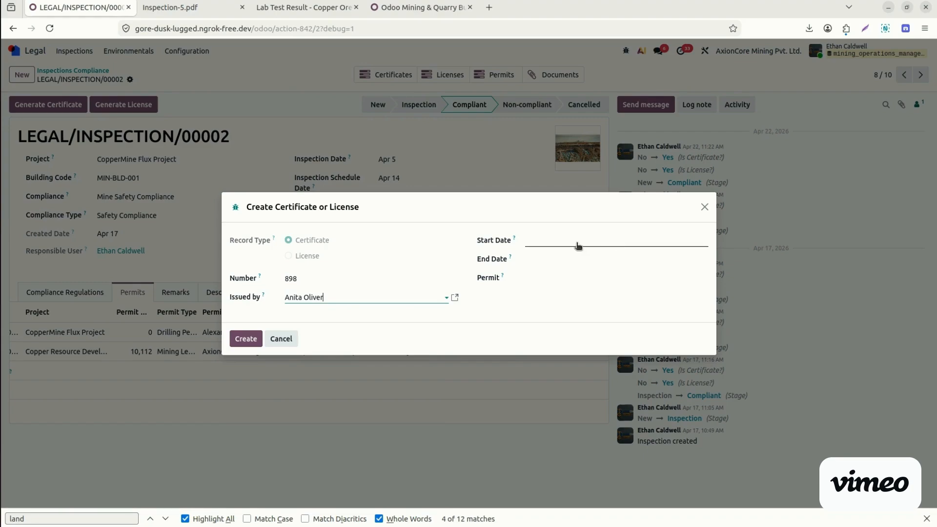
pyautogui.click(577, 242)
pyautogui.click(660, 338)
# - Set the certificate's end date to Sep 21, link PERMIT/000011, and create the certificate
pyautogui.click(562, 259)
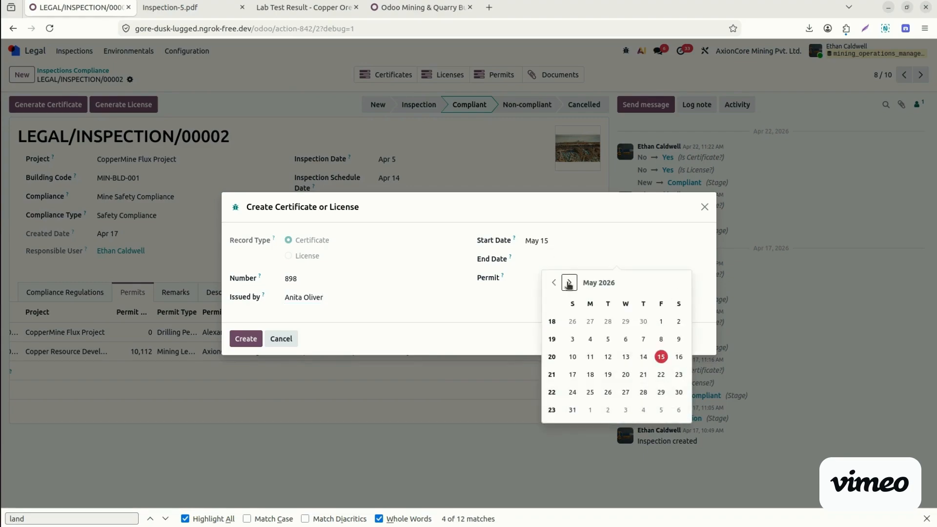
pyautogui.click(569, 282)
pyautogui.click(569, 283)
pyautogui.click(569, 282)
pyautogui.click(569, 283)
pyautogui.click(590, 375)
pyautogui.click(560, 276)
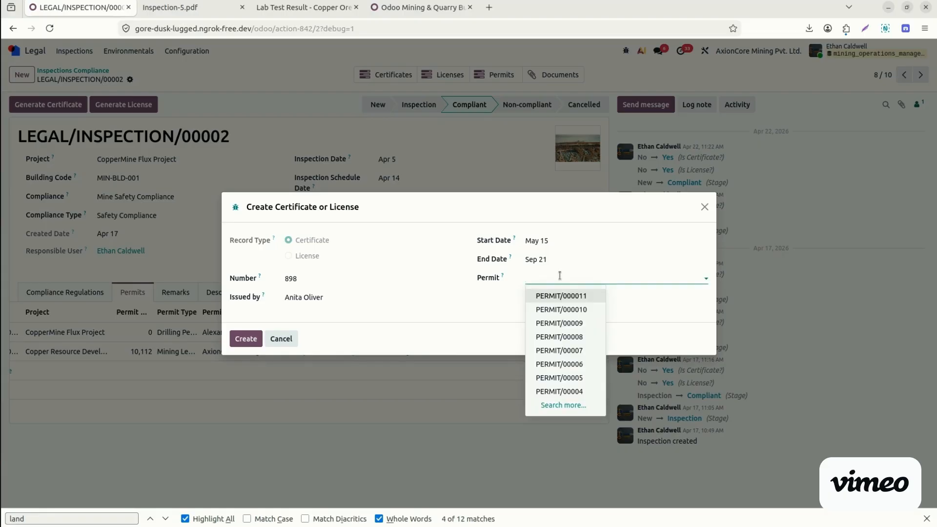
pyautogui.click(580, 296)
pyautogui.click(245, 338)
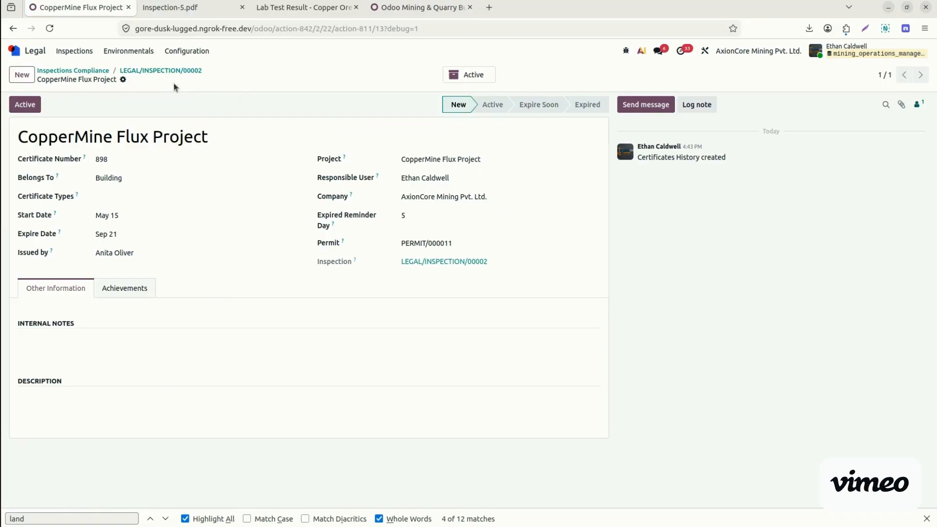
# - Activate the new certificate and view the permits linked to its inspection, returning to the inspection record
pyautogui.click(25, 104)
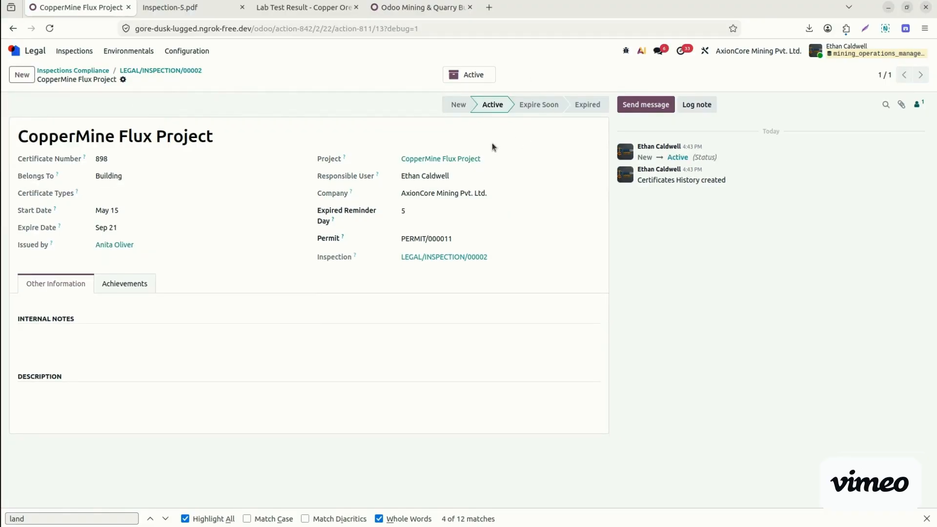
pyautogui.click(165, 71)
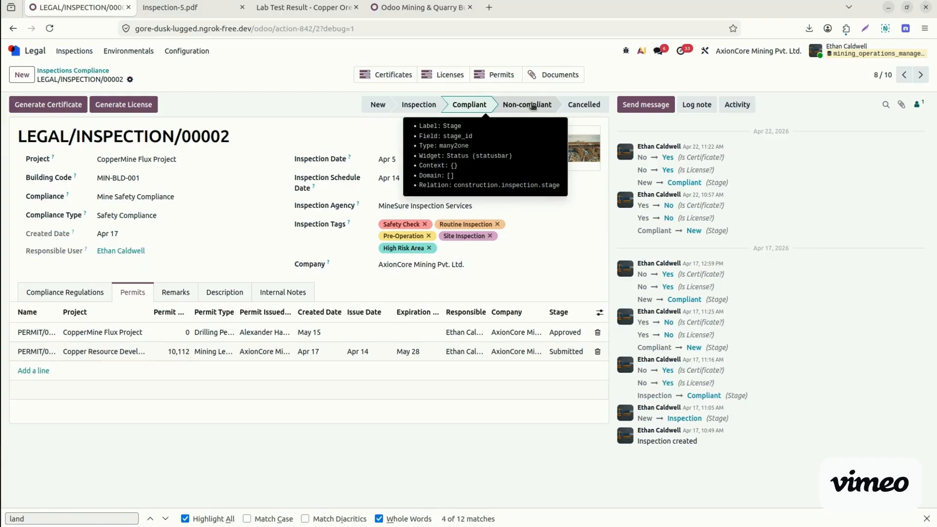
pyautogui.click(496, 72)
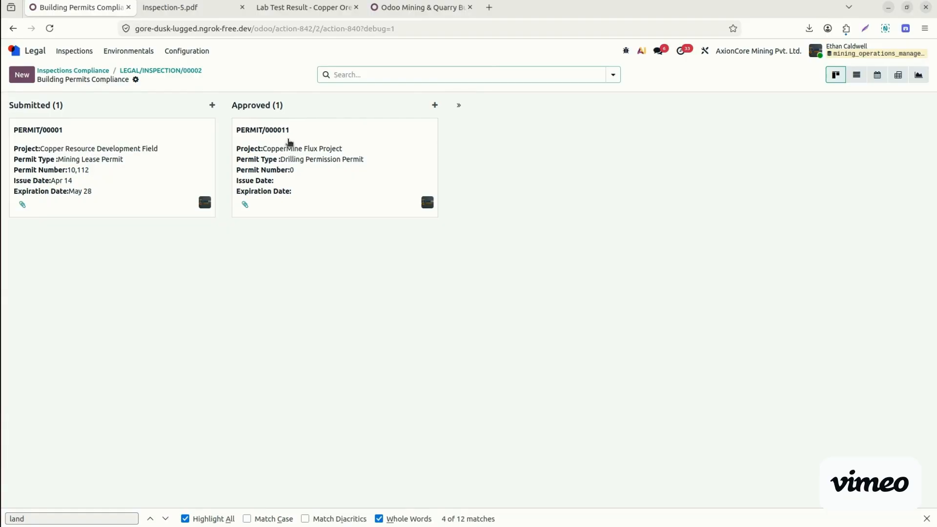
pyautogui.click(178, 71)
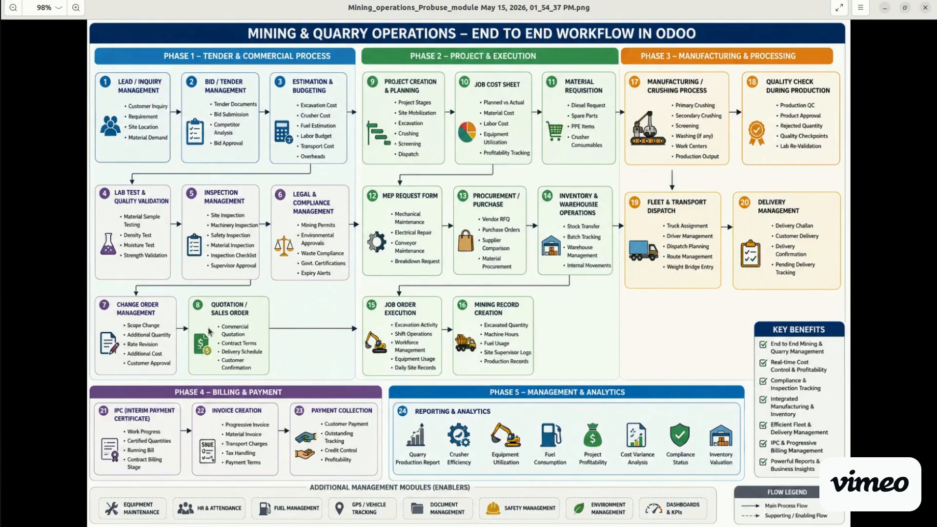
# - Switch from the workflow diagram back to the ERP, open job estimate JOB/EST/0009 in Sales, and open its linked sales order
pyautogui.hotkey('alt', 'Tab')
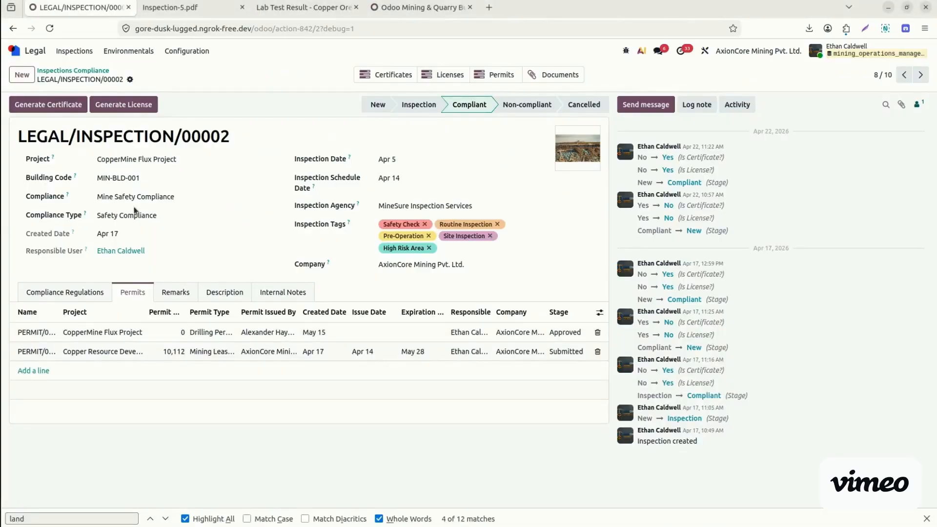
pyautogui.click(26, 52)
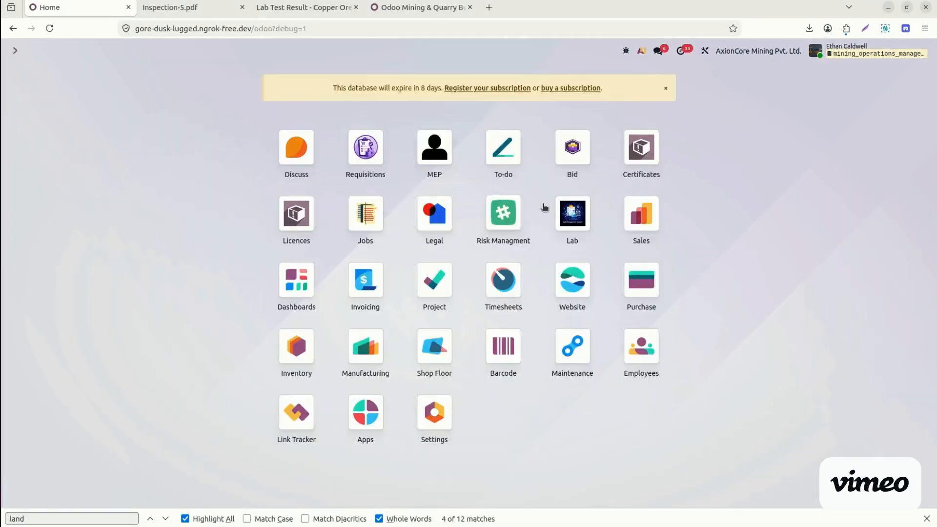
pyautogui.click(642, 210)
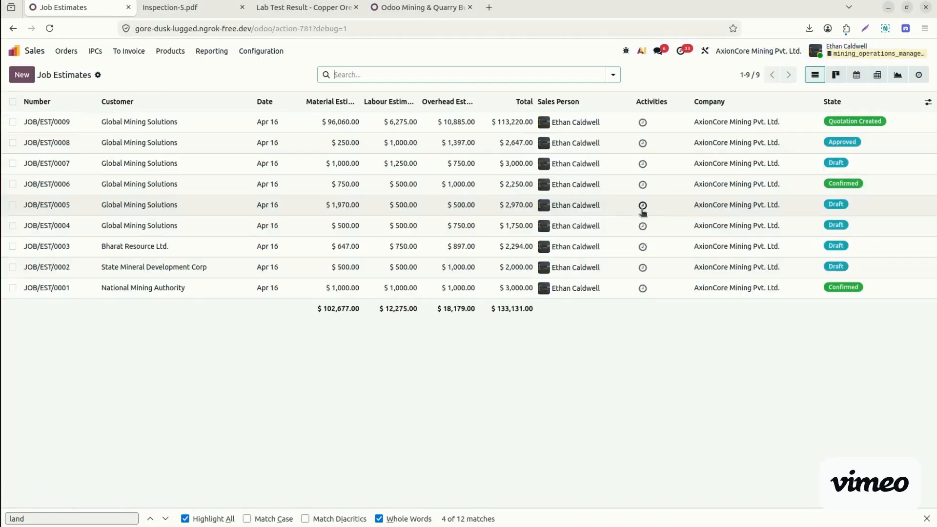
pyautogui.click(72, 129)
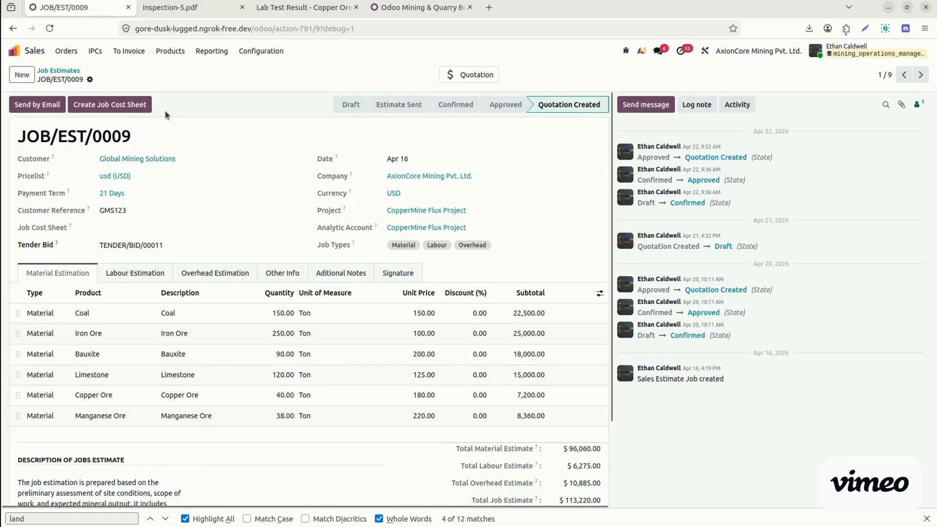
pyautogui.click(476, 74)
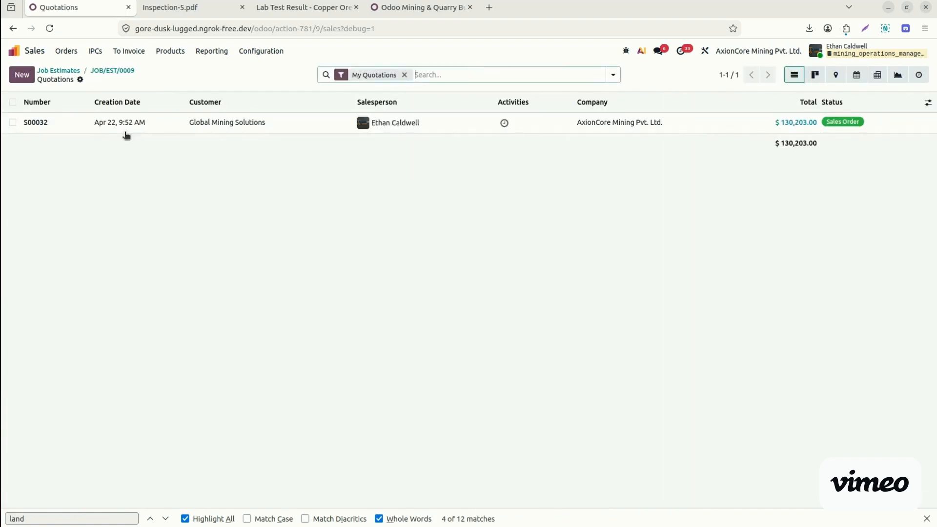
pyautogui.click(63, 119)
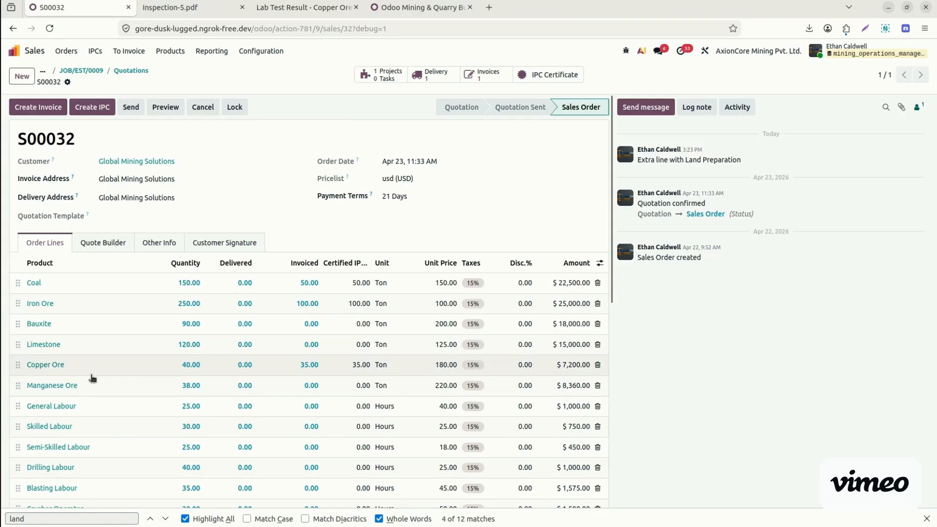
# - Look through the sales order's lines, totals and retention info, and open its linked project tasks
pyautogui.moveTo(609, 291); pyautogui.dragTo(609, 418)
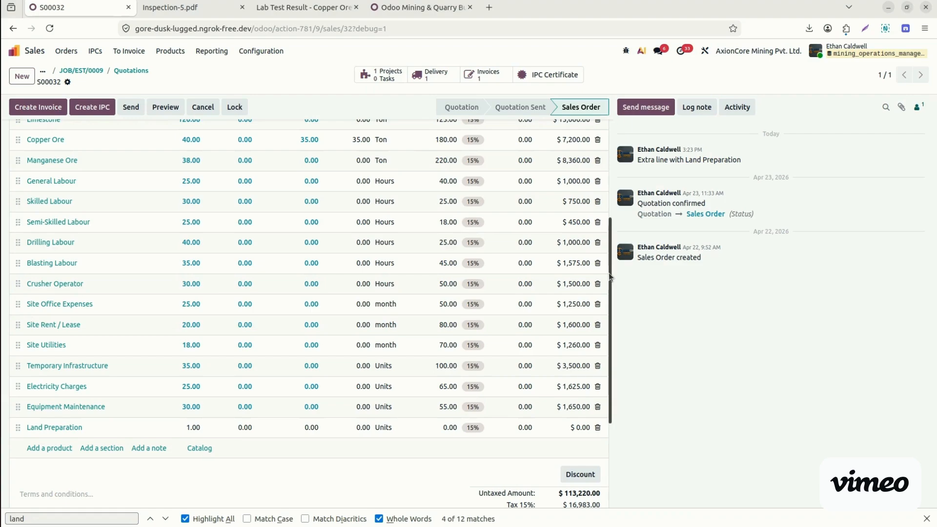
pyautogui.moveTo(609, 277); pyautogui.dragTo(610, 317)
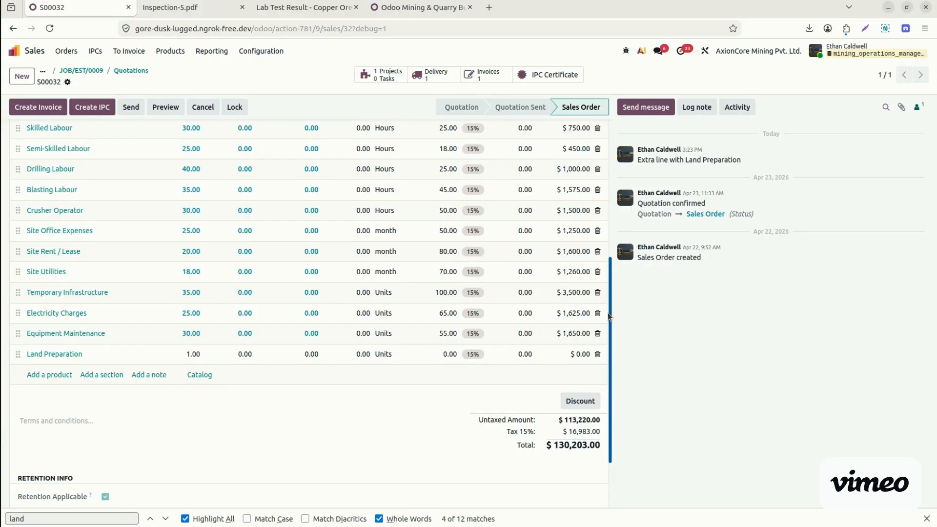
pyautogui.moveTo(607, 313); pyautogui.dragTo(621, 110)
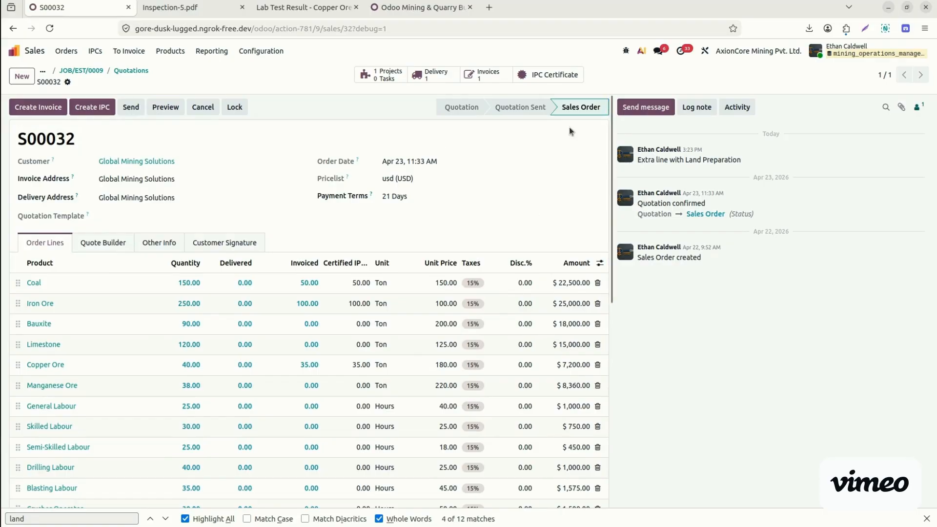
pyautogui.click(386, 77)
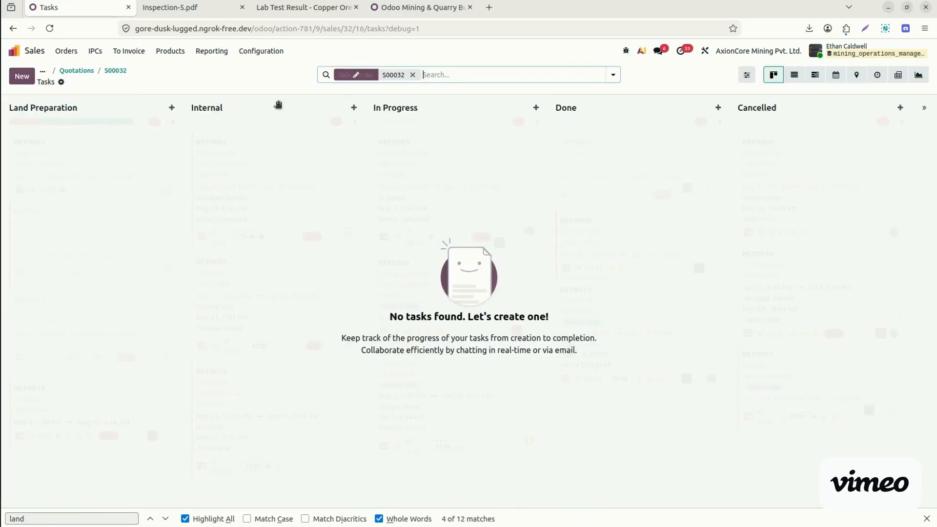
# - Return to sales order S00032, consult the workflow diagram, and go back to job estimate JOB/EST/0009 in the ERP
pyautogui.click(121, 73)
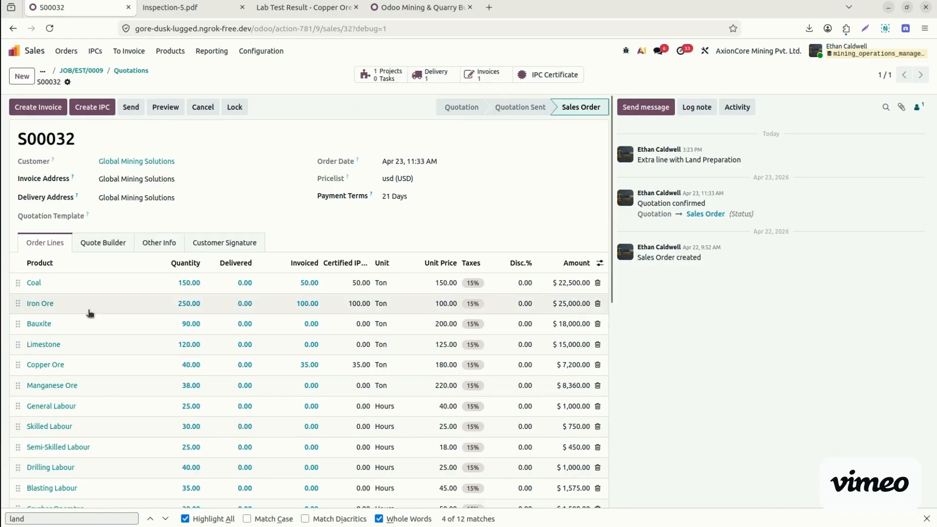
pyautogui.click(9, 429)
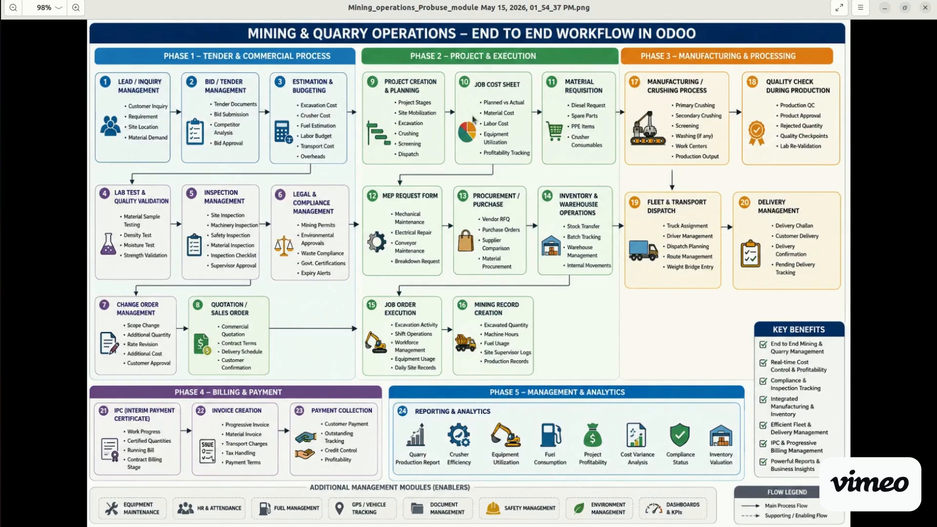
pyautogui.hotkey('alt', 'Tab')
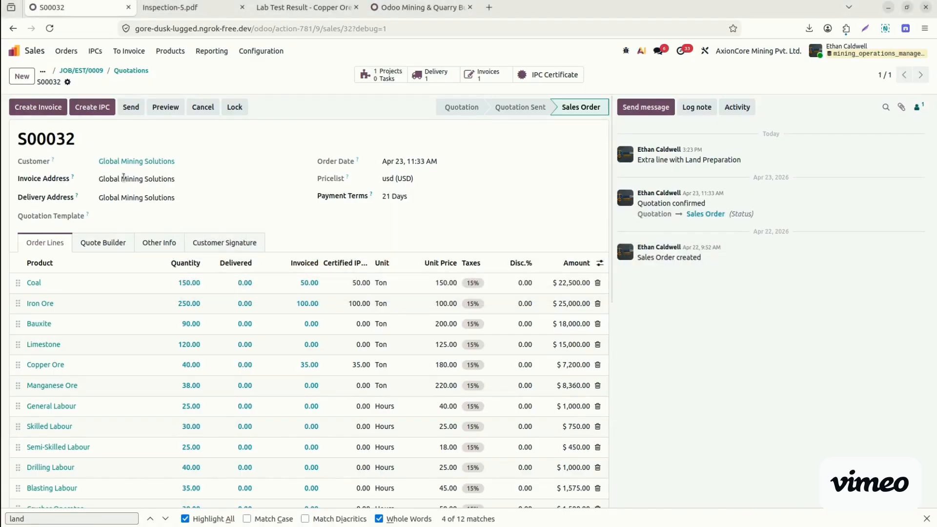
pyautogui.click(94, 70)
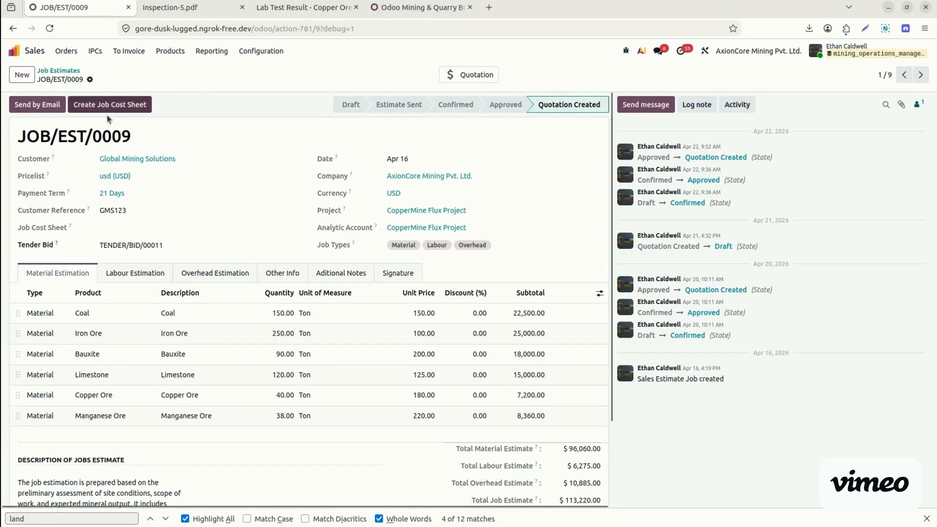
# - Create a new job cost sheet from the estimate, keeping JOB/EST/0009 as the cost sheet name
pyautogui.click(133, 104)
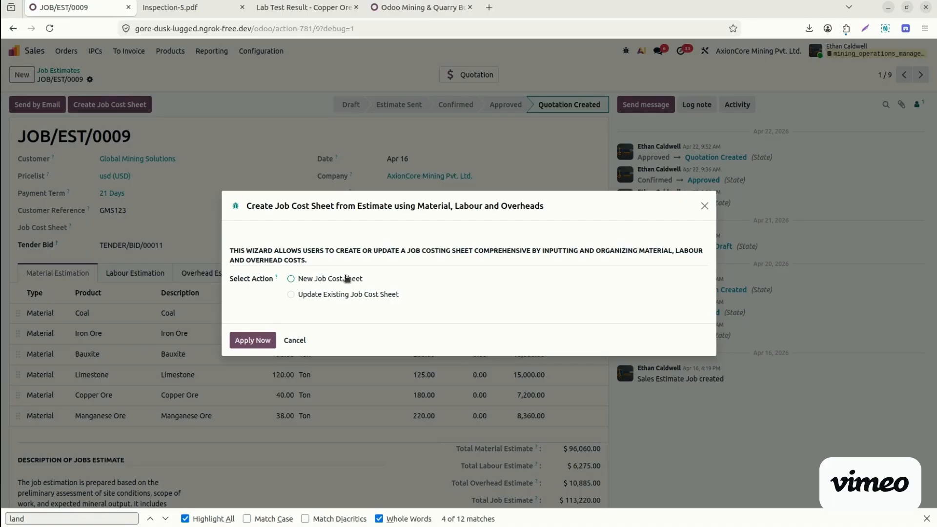
pyautogui.click(335, 298)
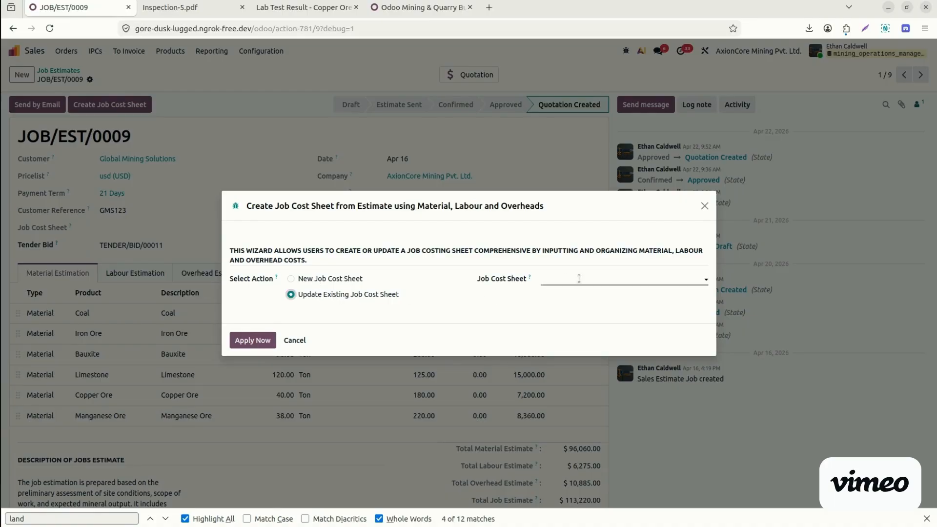
pyautogui.click(579, 278)
pyautogui.click(323, 279)
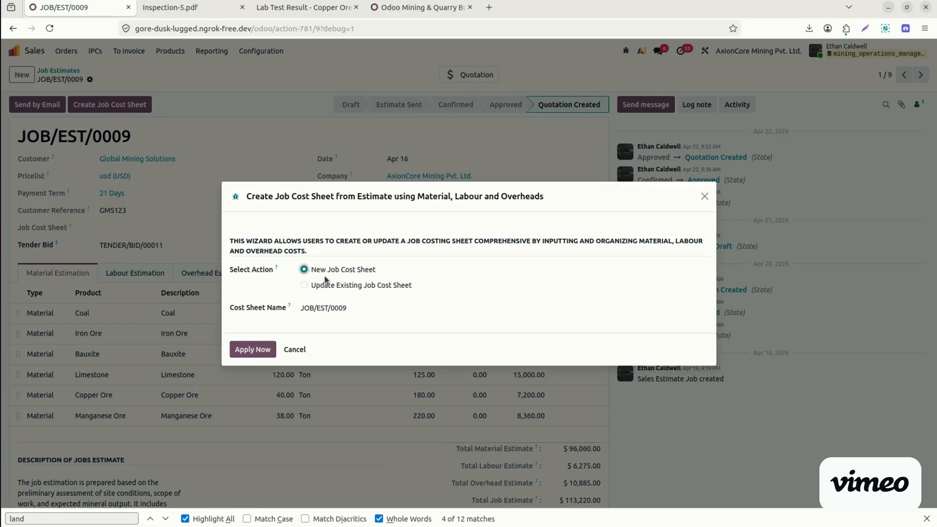
pyautogui.tripleClick(429, 303)
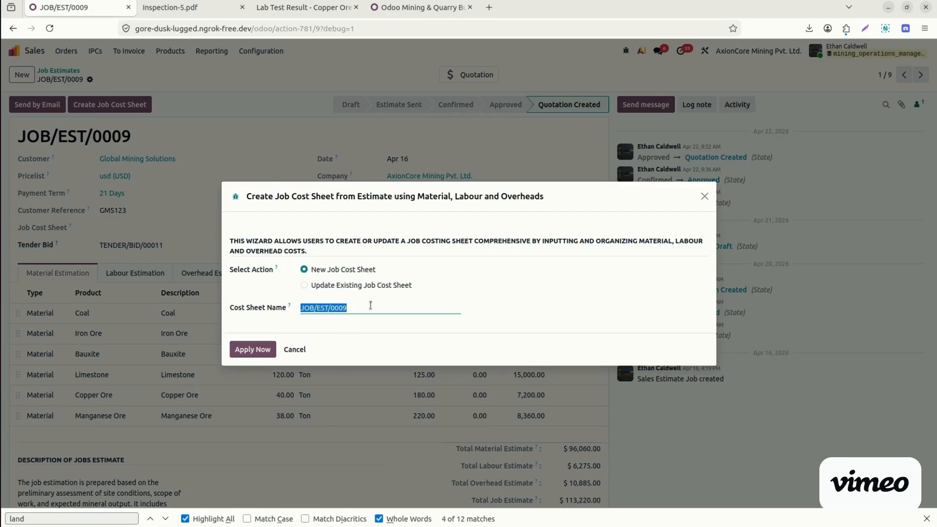
pyautogui.click(249, 350)
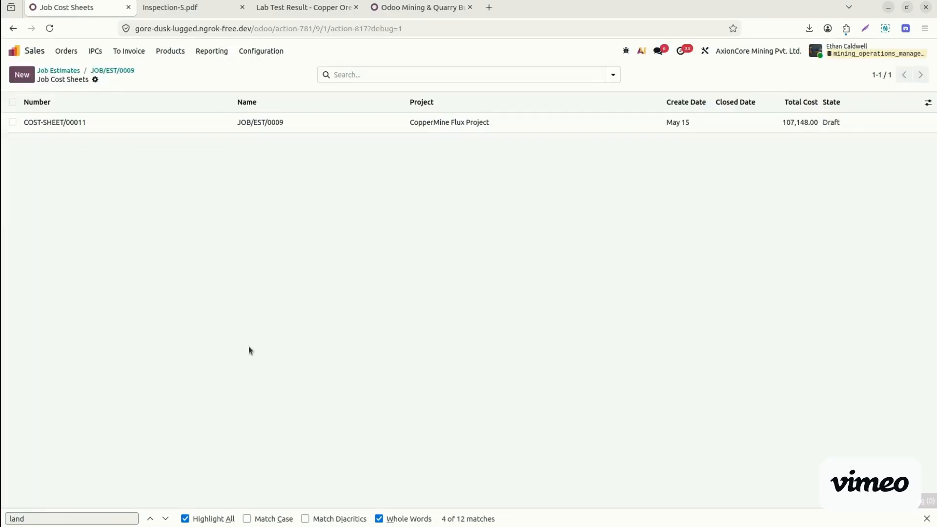
# - Open the new job cost sheet and review its labour, overhead and material lines
pyautogui.click(96, 118)
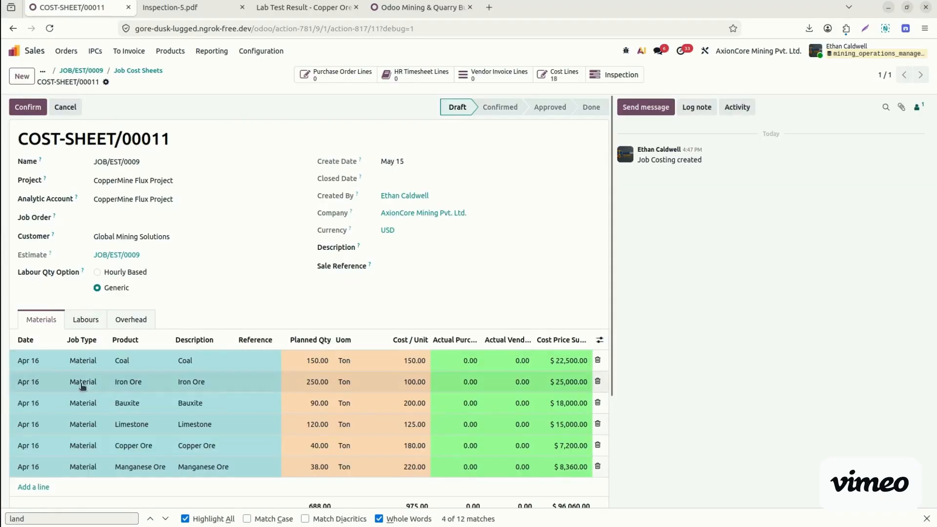
pyautogui.click(99, 326)
pyautogui.click(131, 321)
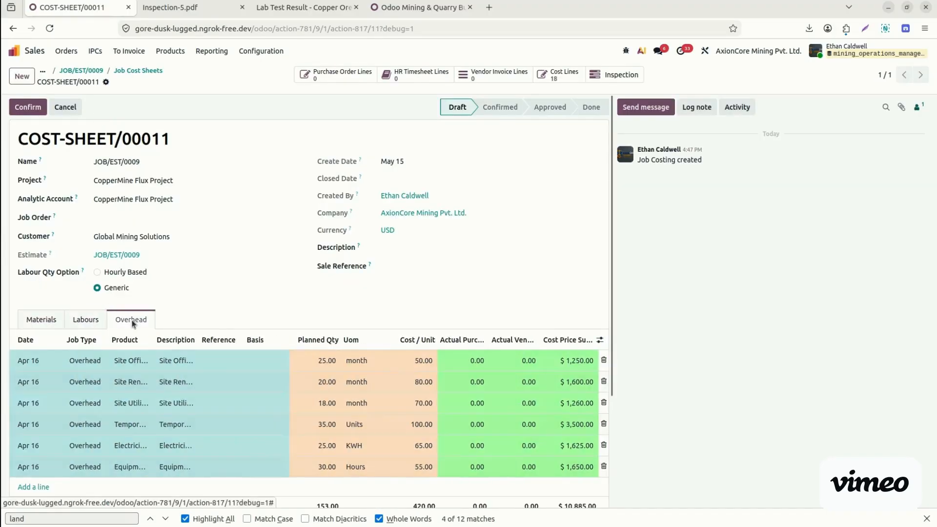
pyautogui.click(42, 321)
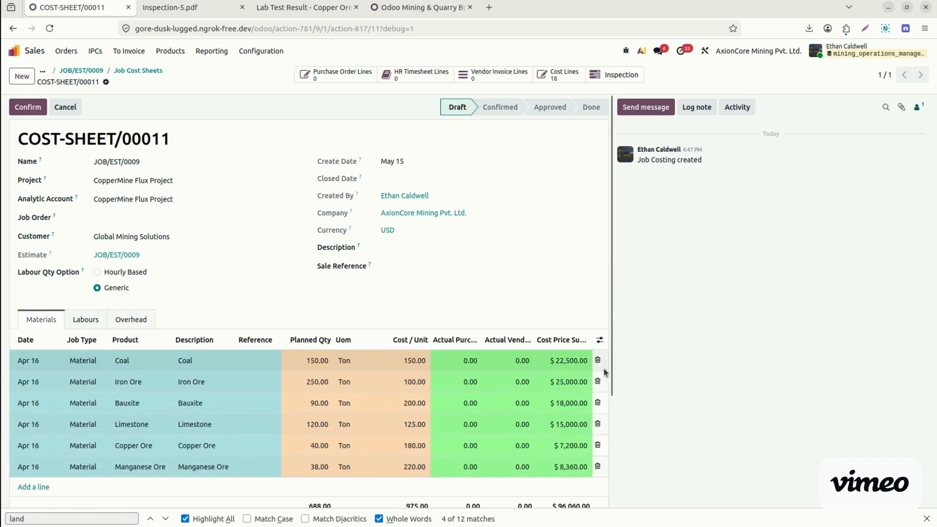
# - Widen the actual purchased and actual vendor bill quantity columns of the material lines and check the optional columns available
pyautogui.scroll(-1, 611, 393)
pyautogui.moveTo(610, 393); pyautogui.dragTo(614, 433)
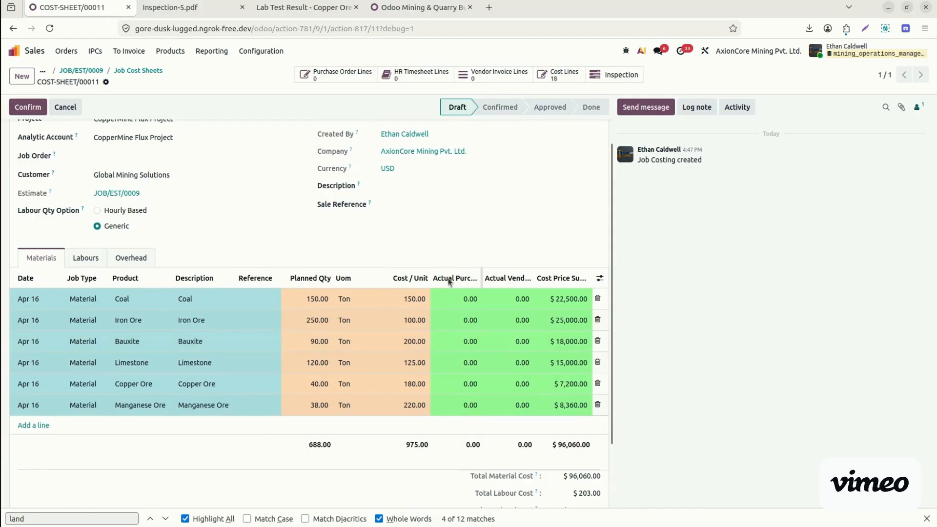
pyautogui.moveTo(458, 285)
pyautogui.moveTo(482, 277); pyautogui.dragTo(504, 278)
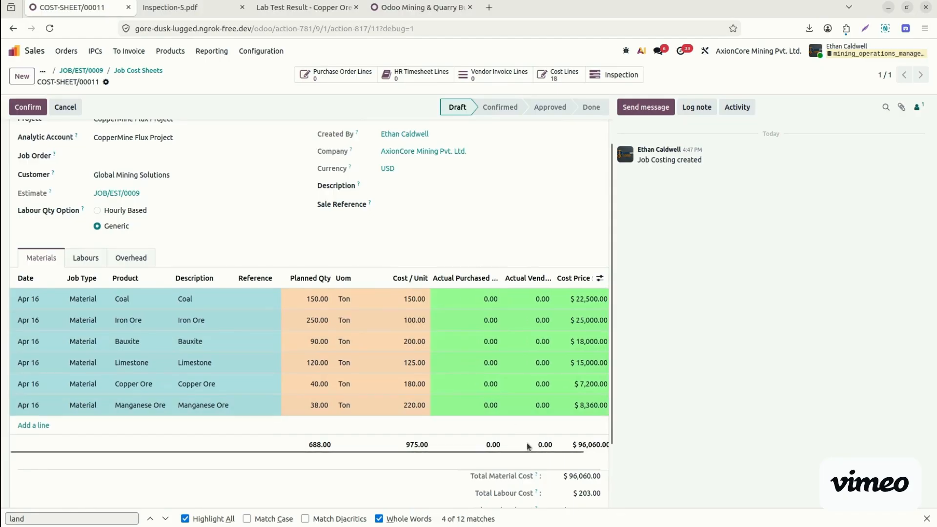
pyautogui.moveTo(528, 451); pyautogui.dragTo(552, 450)
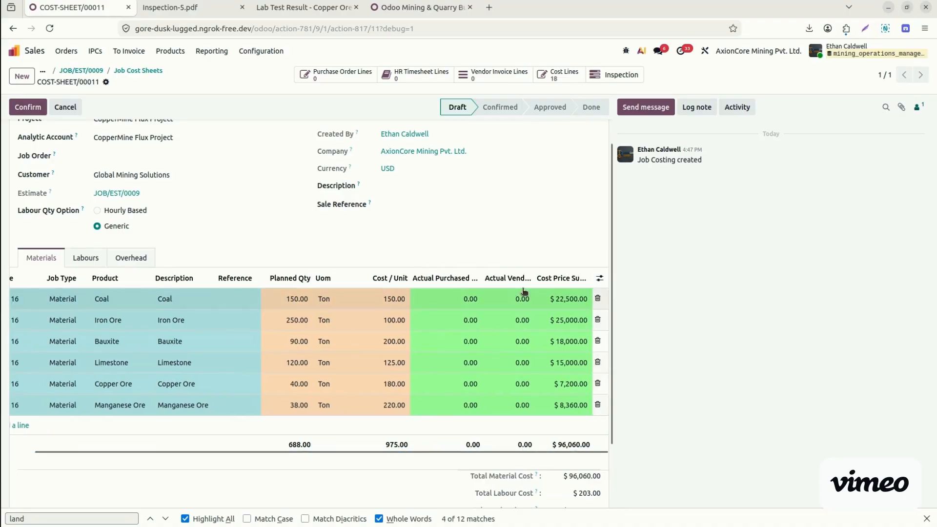
pyautogui.moveTo(541, 271); pyautogui.dragTo(572, 272)
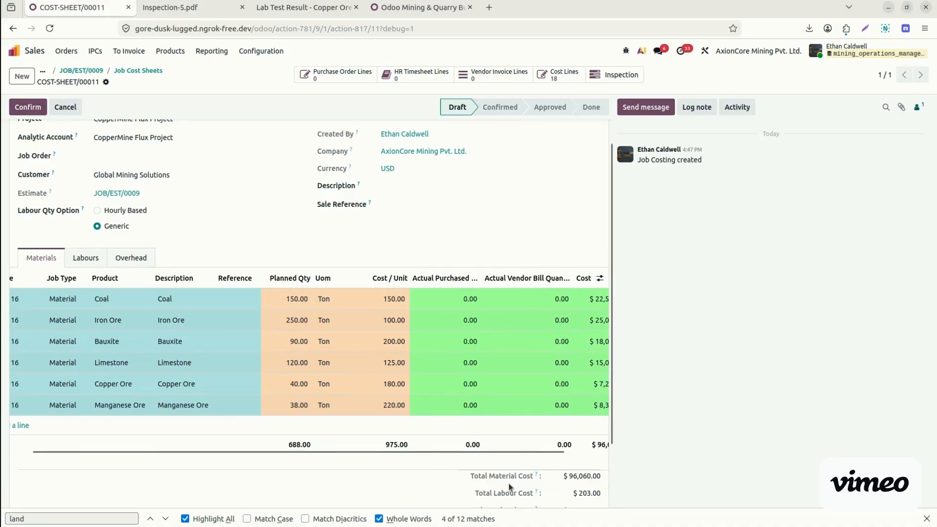
pyautogui.moveTo(503, 454); pyautogui.dragTo(594, 458)
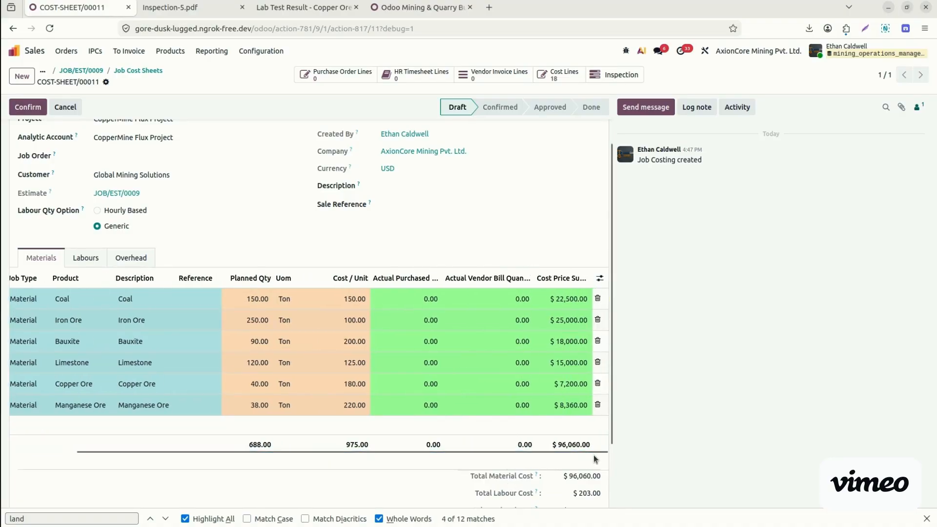
pyautogui.click(600, 278)
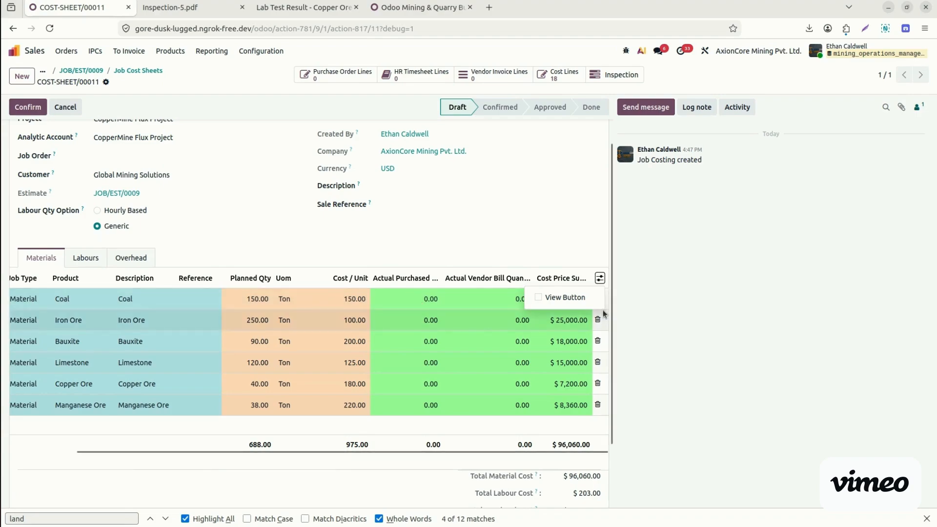
pyautogui.click(726, 342)
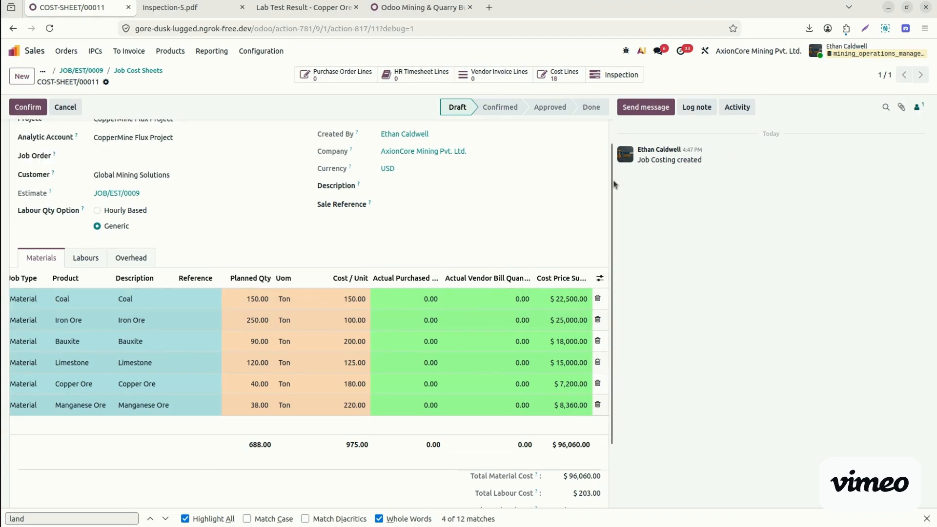
# - Confirm the job cost sheet and approve it
pyautogui.scroll(2, 605, 146)
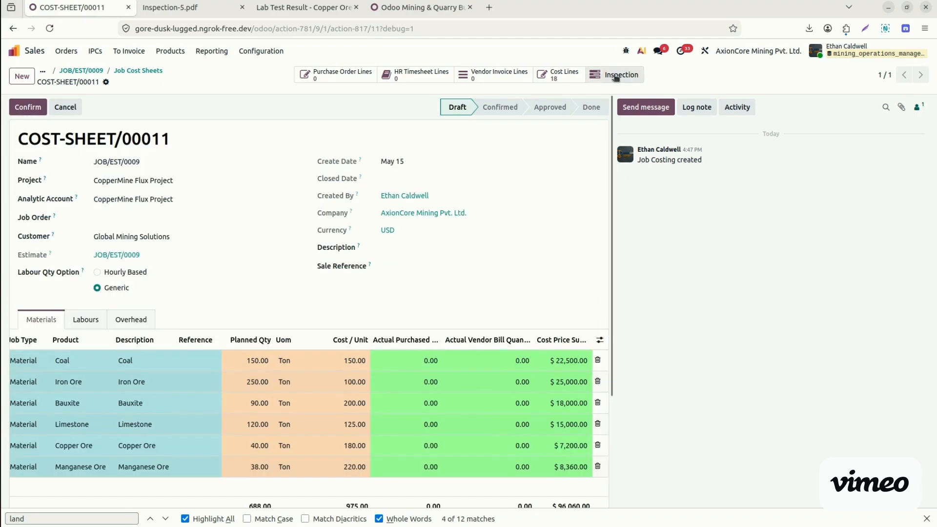
pyautogui.click(28, 108)
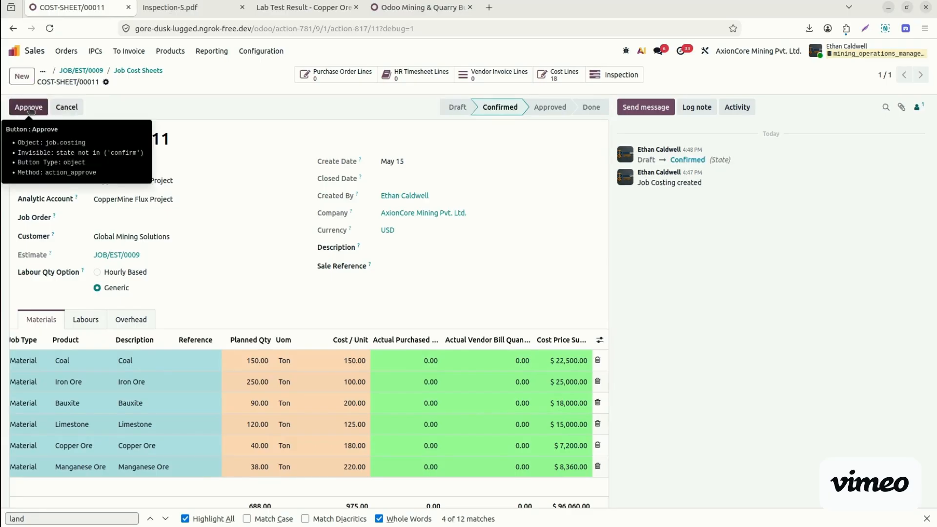
pyautogui.click(29, 107)
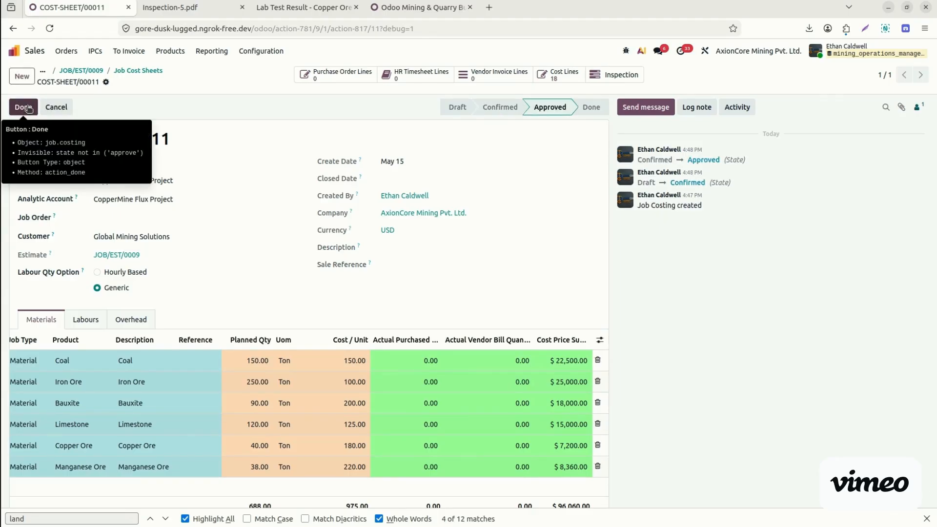
# - Consult the workflow diagram, return to the approved cost sheet, and look through the job orders available for it
pyautogui.click(7, 429)
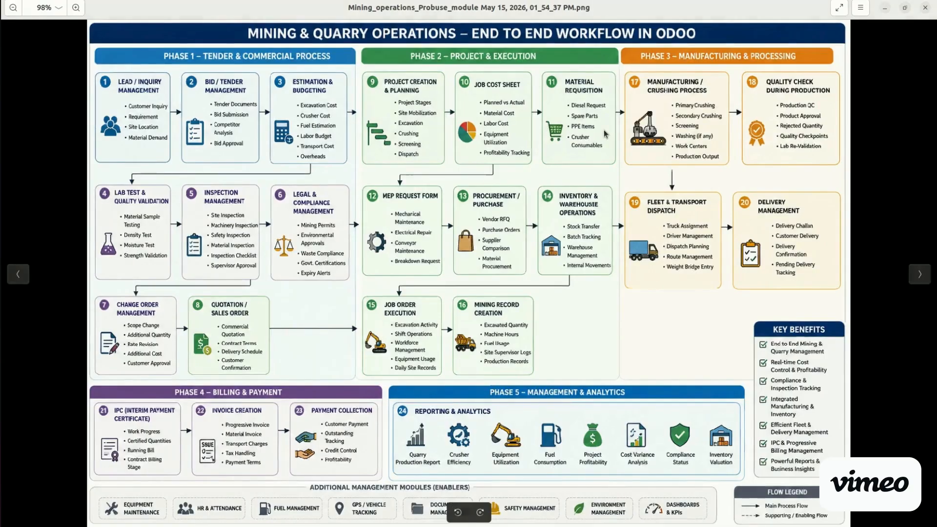
pyautogui.hotkey('alt', 'Tab')
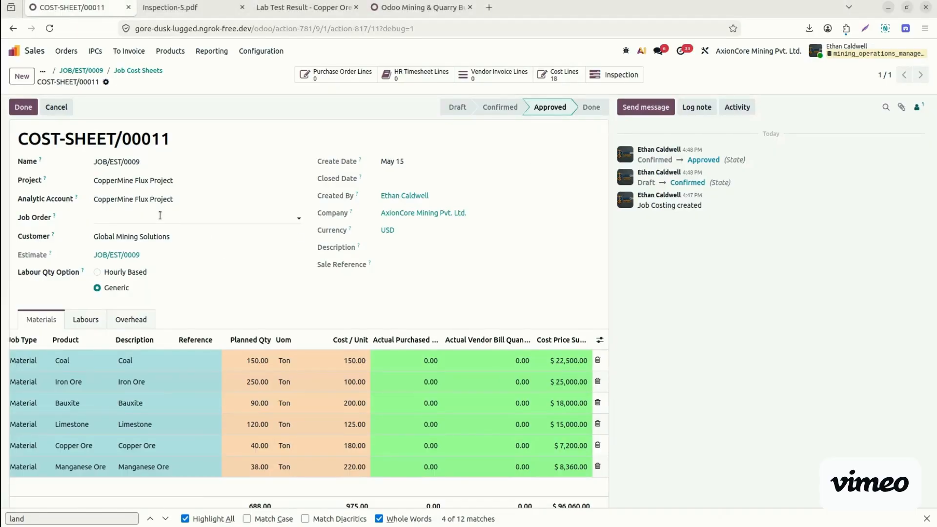
pyautogui.click(161, 215)
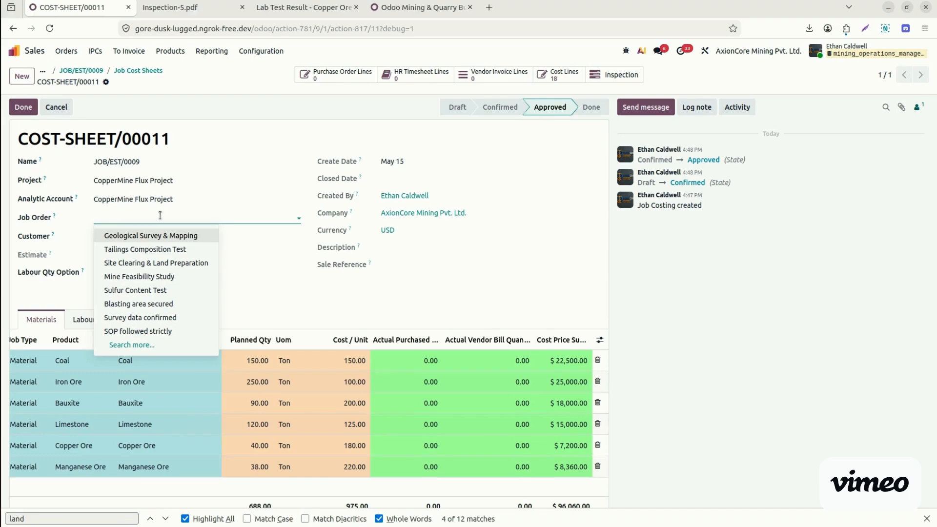
# - Open the cost sheet's linked CopperMine Flux Project, set its IPC retention to 5%, and save the project
pyautogui.click(296, 182)
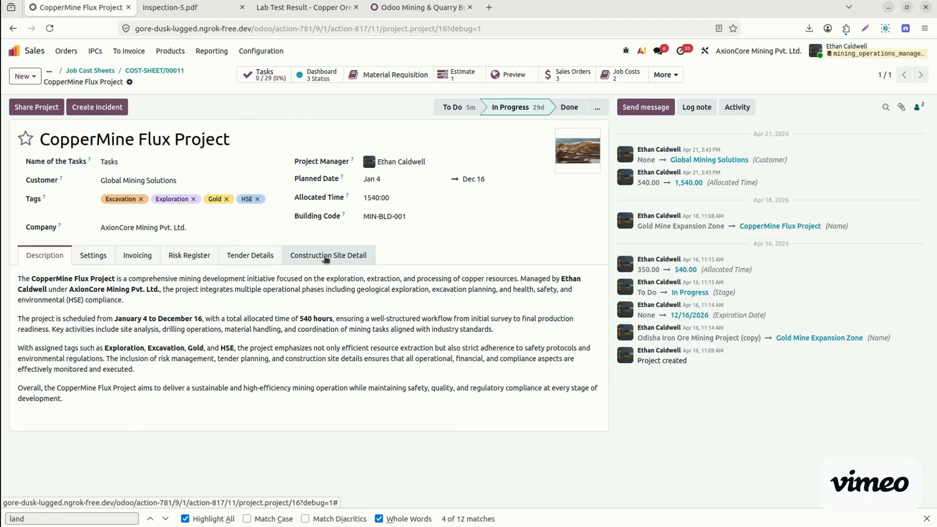
pyautogui.click(91, 255)
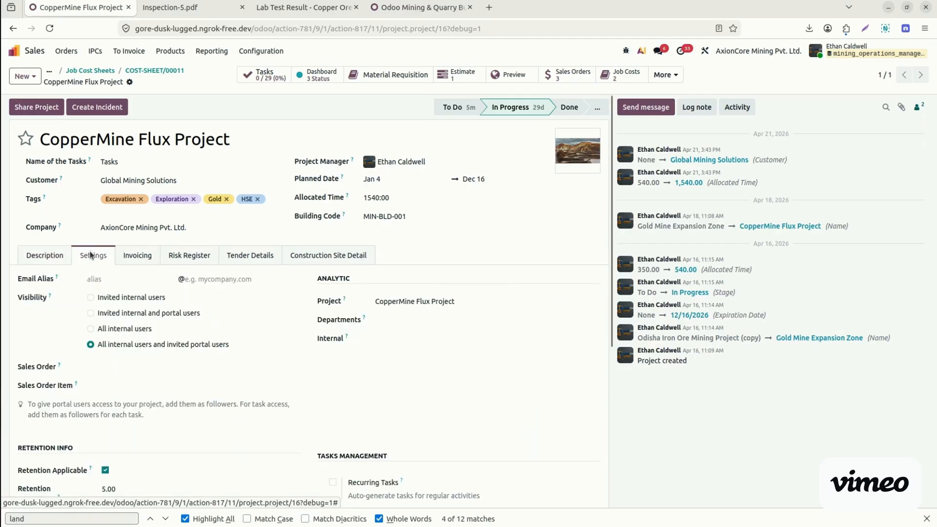
pyautogui.scroll(-2, 611, 348)
pyautogui.moveTo(611, 347); pyautogui.dragTo(612, 468)
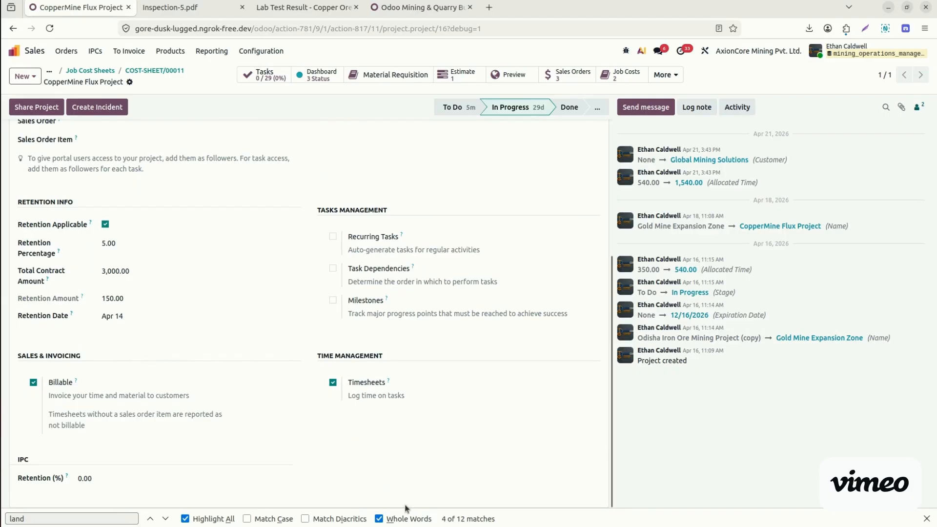
pyautogui.click(98, 480)
pyautogui.write('5')
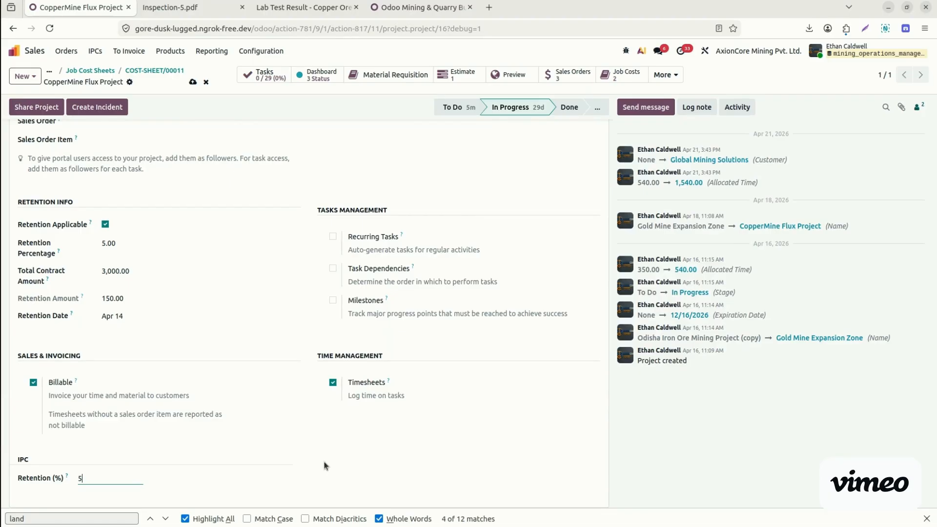
pyautogui.click(193, 81)
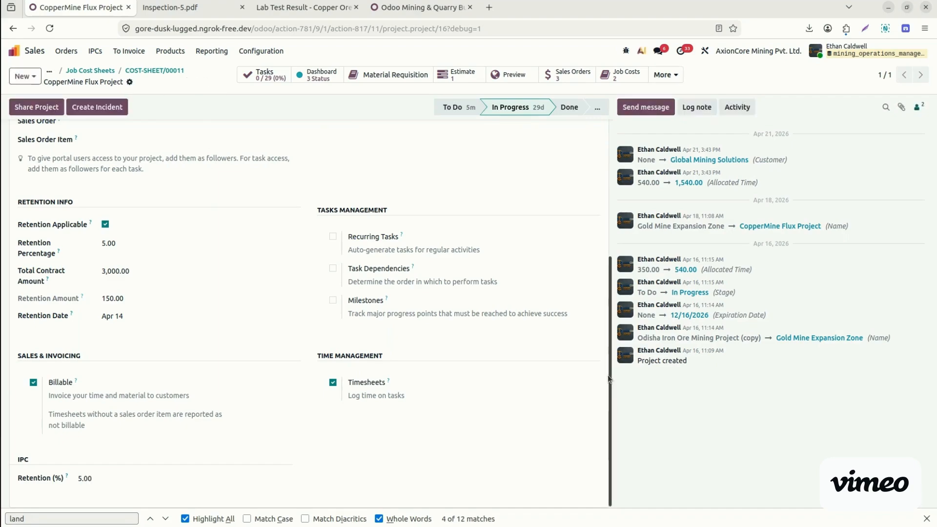
# - Review the project's tender details, construction site details and description, and show its remaining stage options
pyautogui.moveTo(609, 378); pyautogui.dragTo(610, 217)
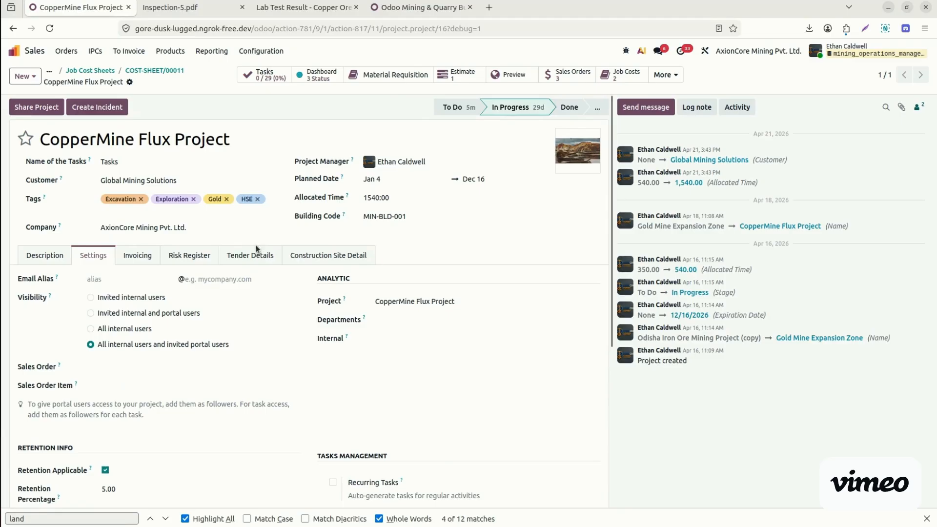
pyautogui.click(282, 260)
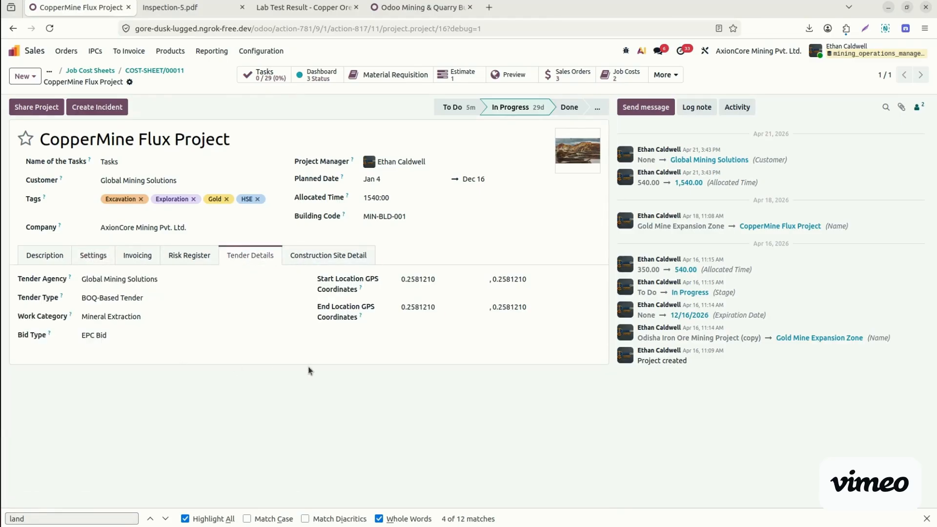
pyautogui.click(317, 256)
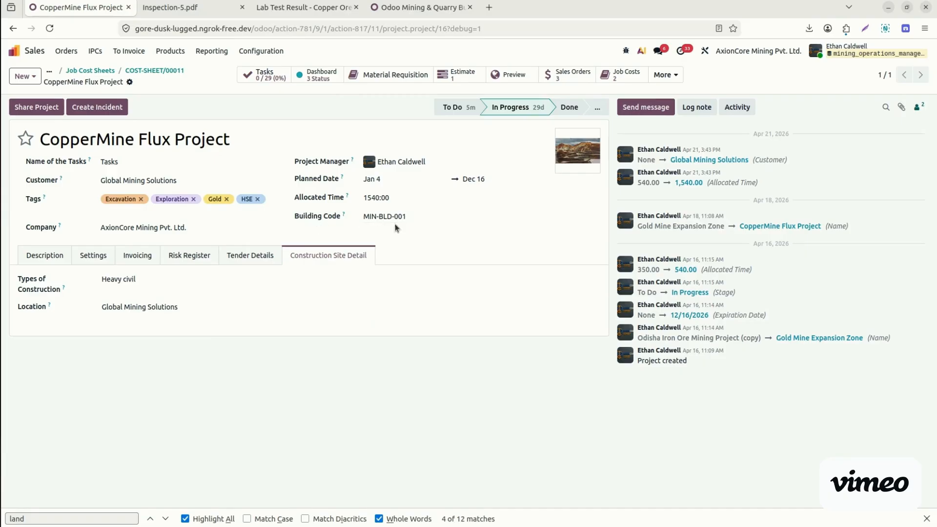
pyautogui.click(62, 258)
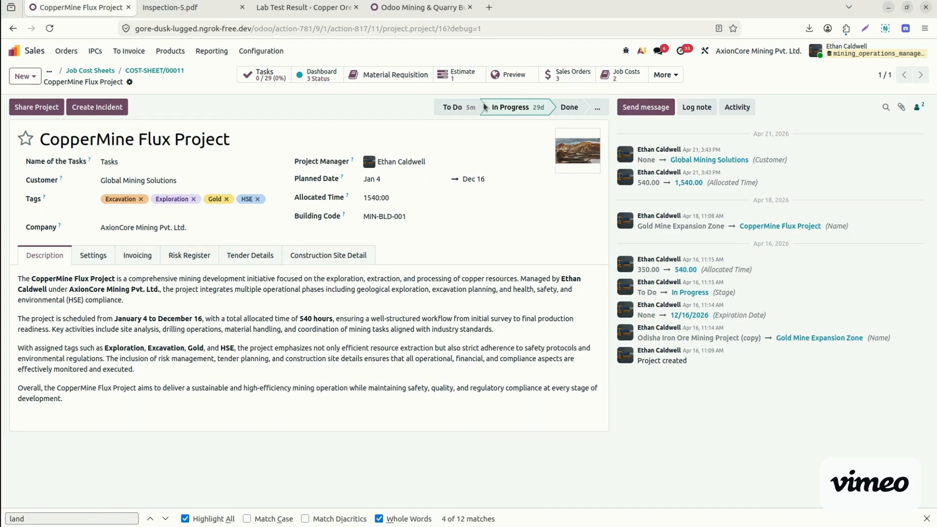
pyautogui.click(594, 114)
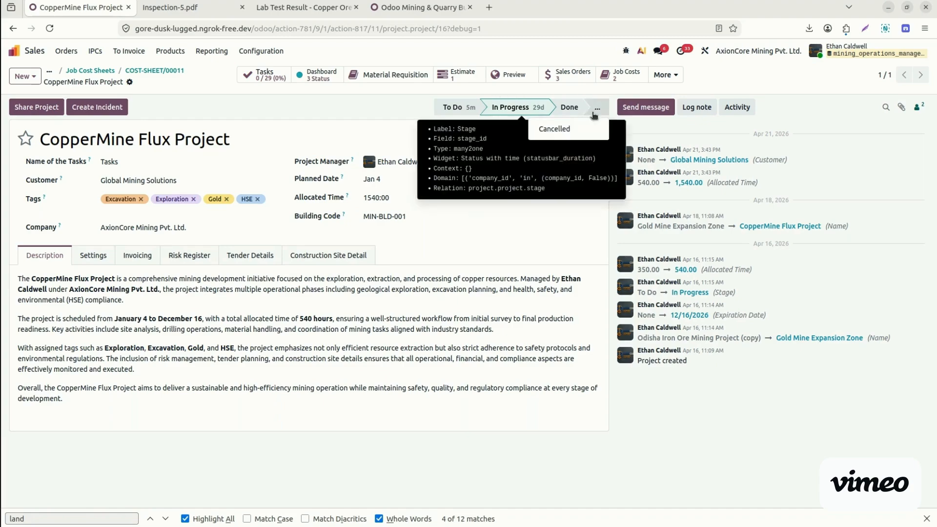
# - Open the project's Mine Design & Production Planning task and show its material plannings
pyautogui.click(385, 130)
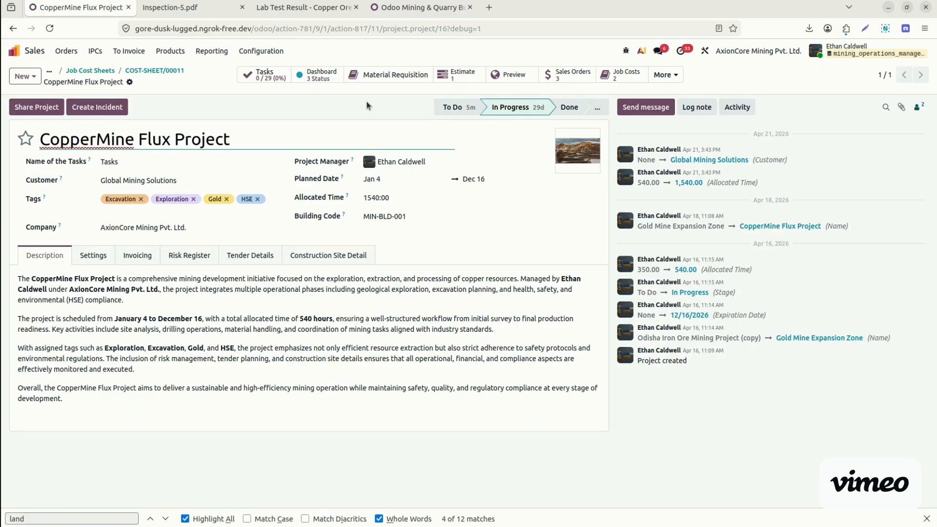
pyautogui.click(268, 76)
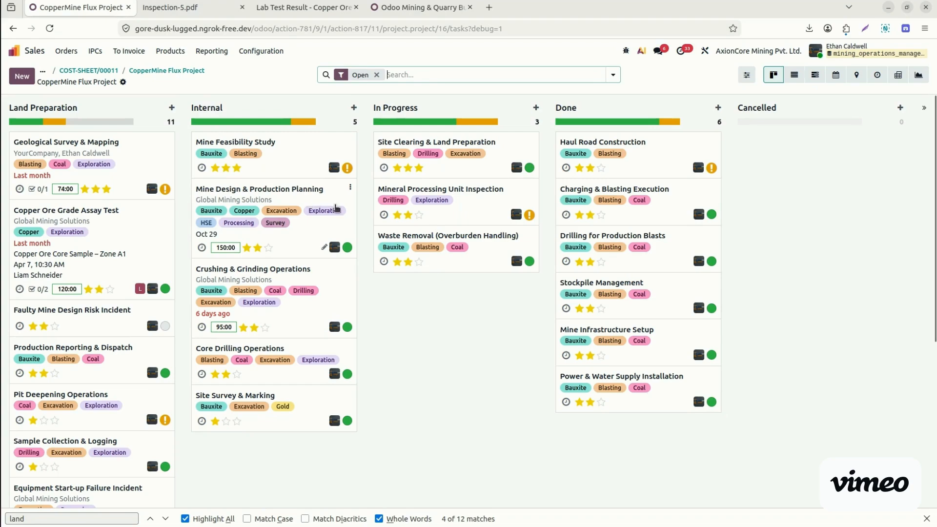
pyautogui.click(350, 187)
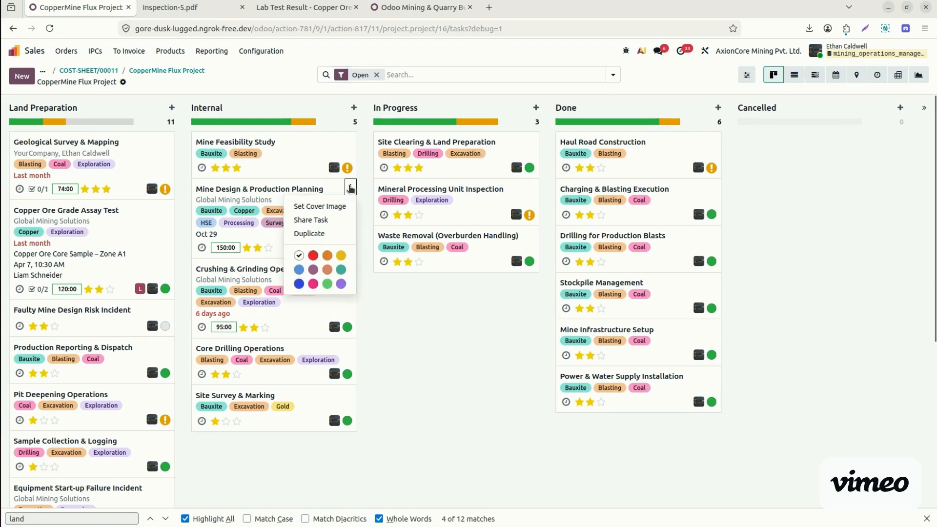
pyautogui.click(257, 193)
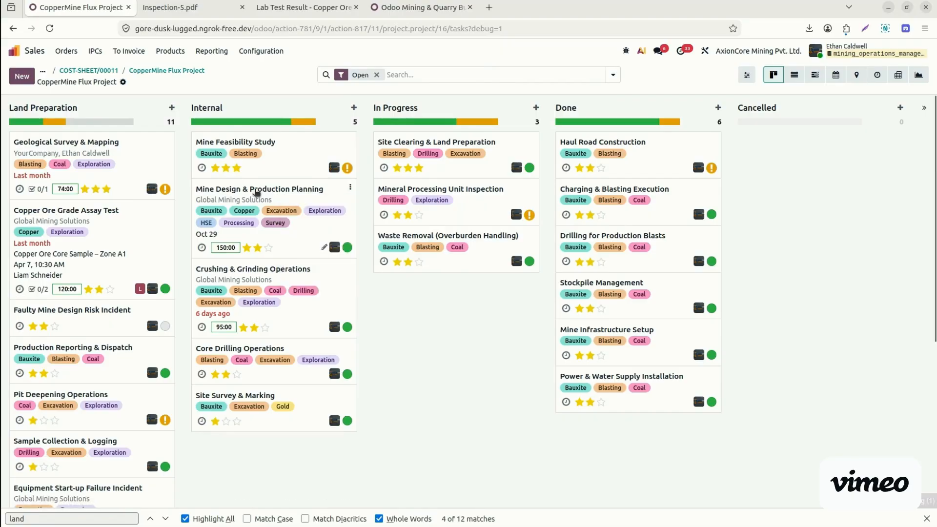
pyautogui.click(257, 192)
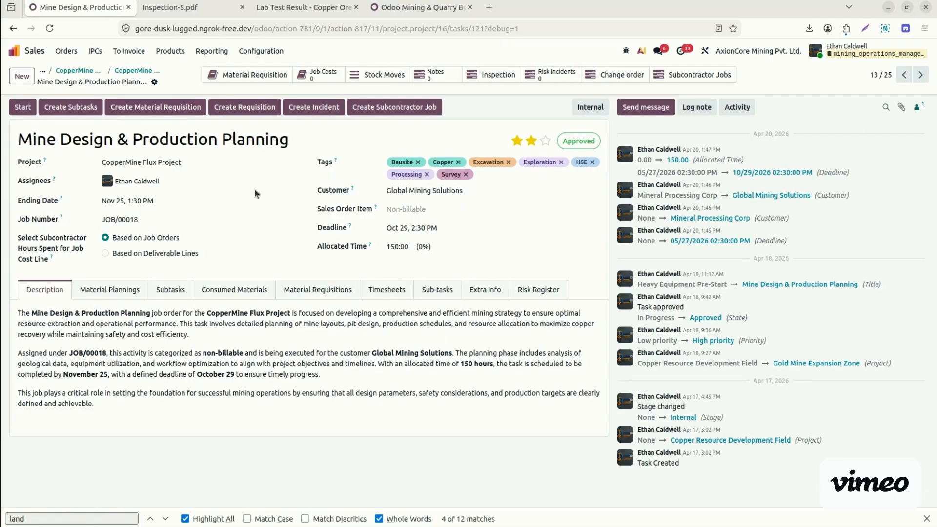
pyautogui.click(130, 289)
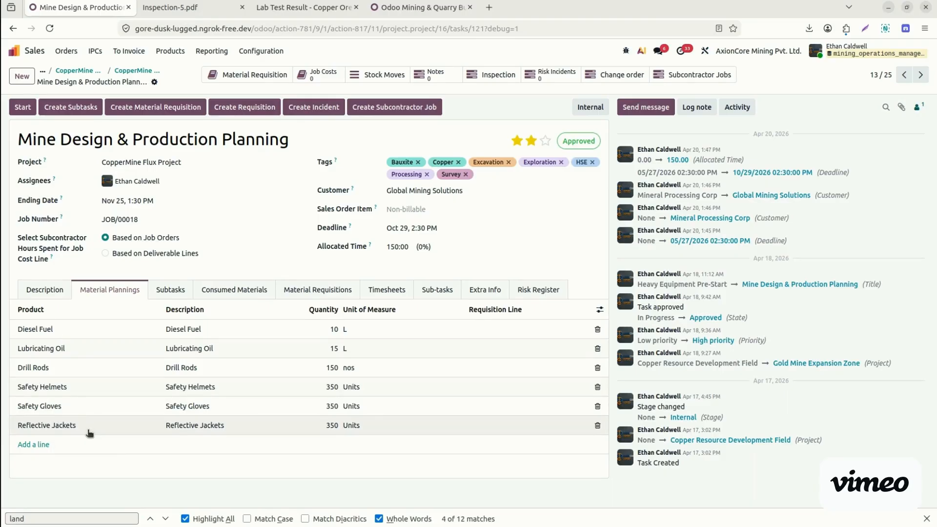
pyautogui.tripleClick(198, 138)
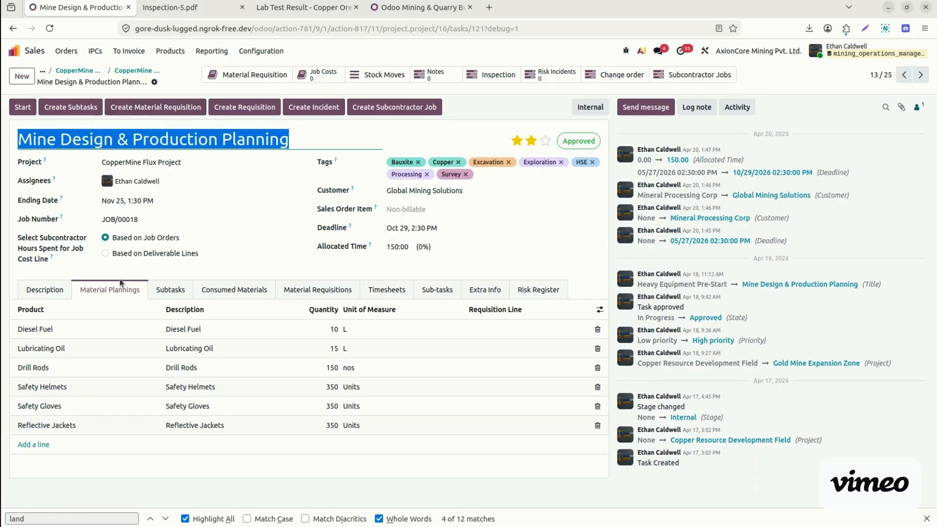
# - Create a material purchase requisition from the task, using the operation type "Create a new Requisition"
pyautogui.click(156, 107)
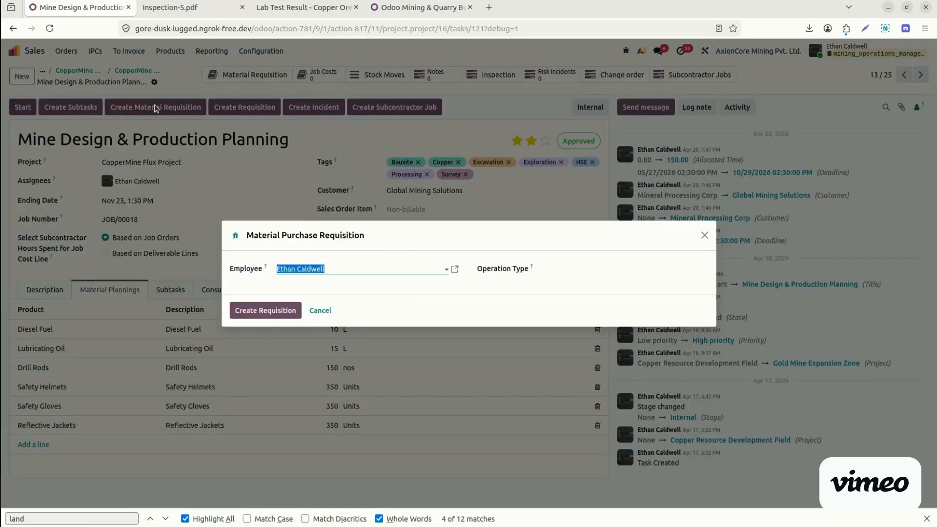
pyautogui.click(567, 267)
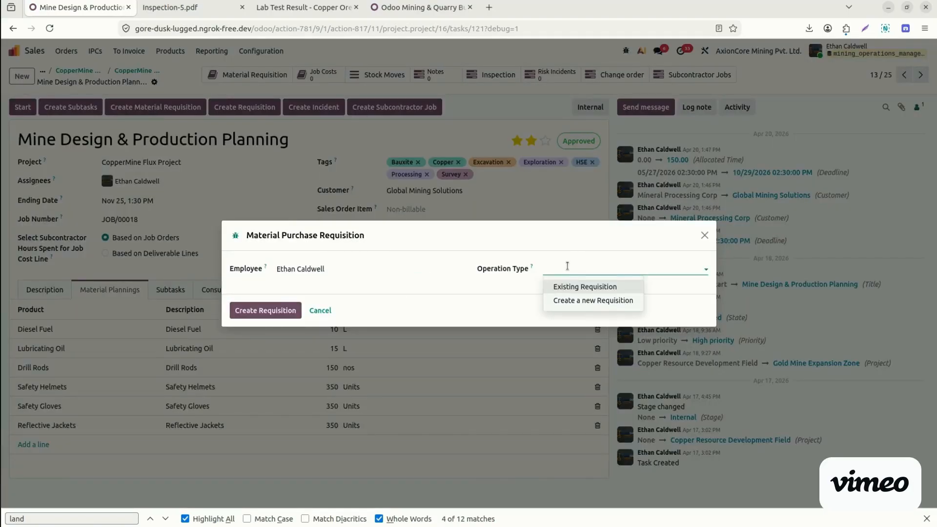
pyautogui.click(577, 302)
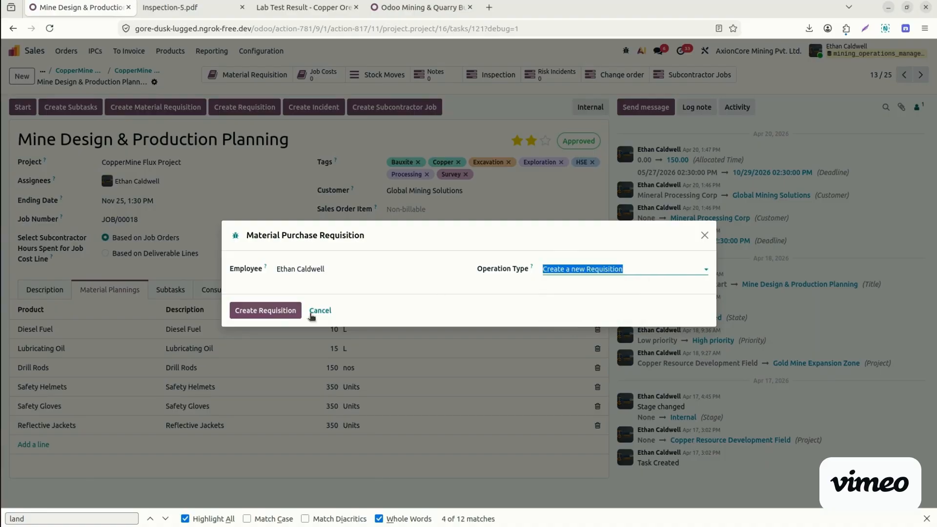
pyautogui.click(275, 311)
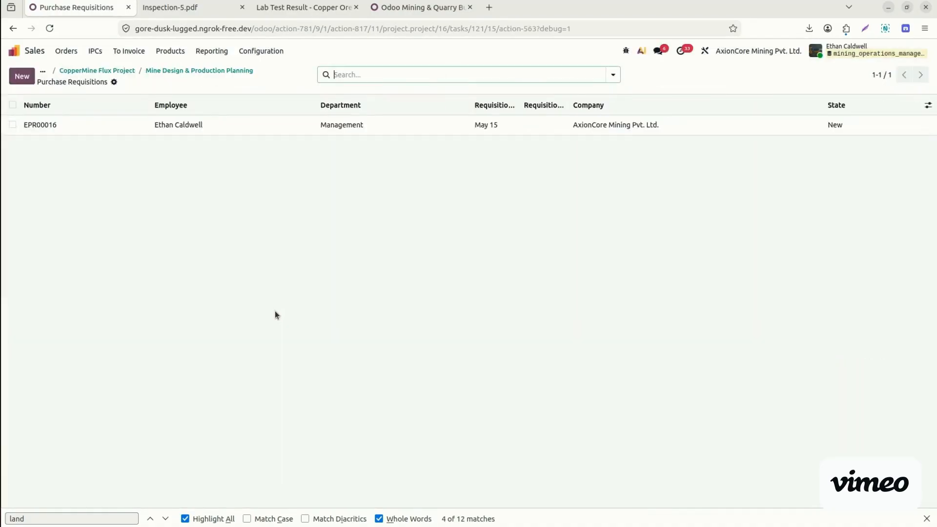
# - Open the created purchase requisition, review its lines, and set its project to CopperMine Flux Project
pyautogui.click(40, 126)
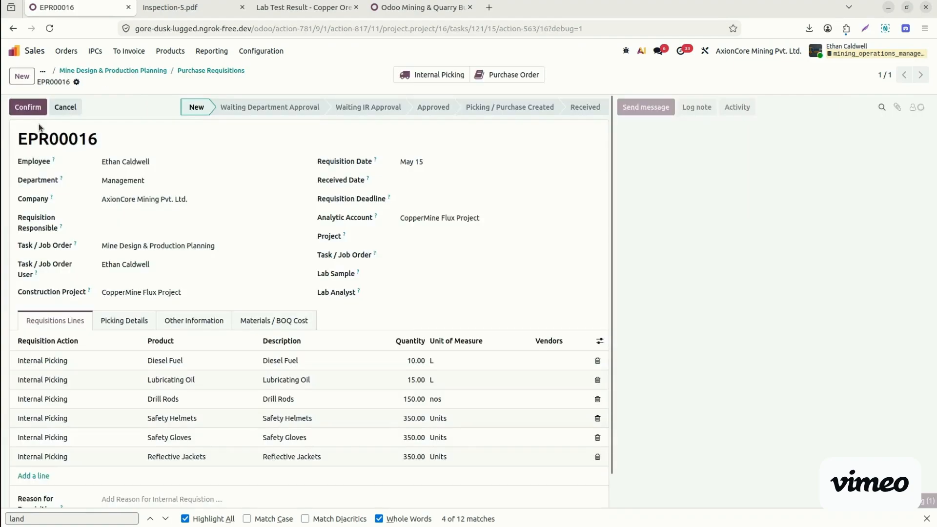
pyautogui.scroll(-2, 611, 353)
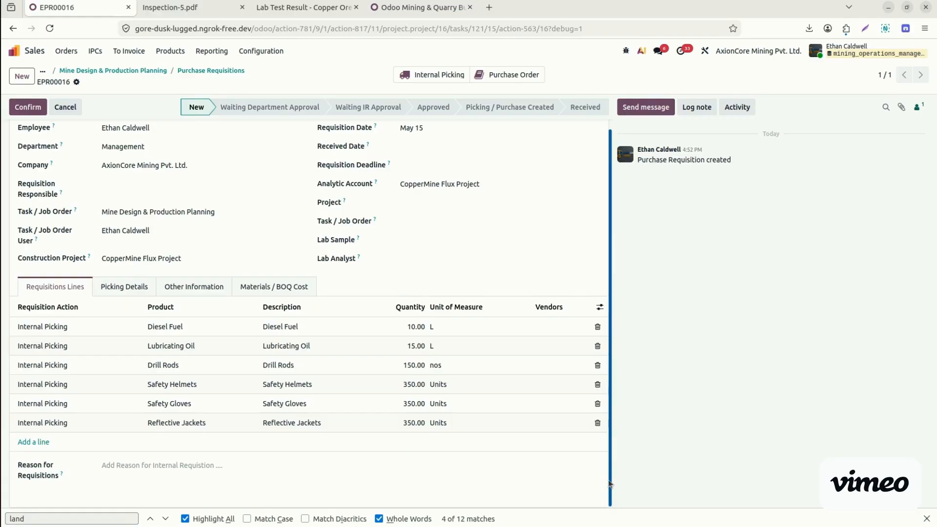
pyautogui.scroll(2, 609, 371)
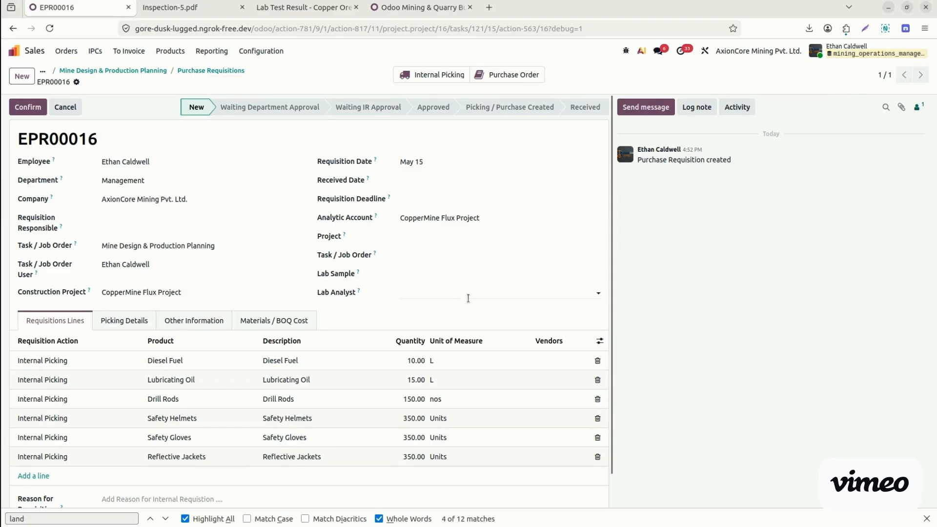
pyautogui.click(427, 239)
pyautogui.write('c')
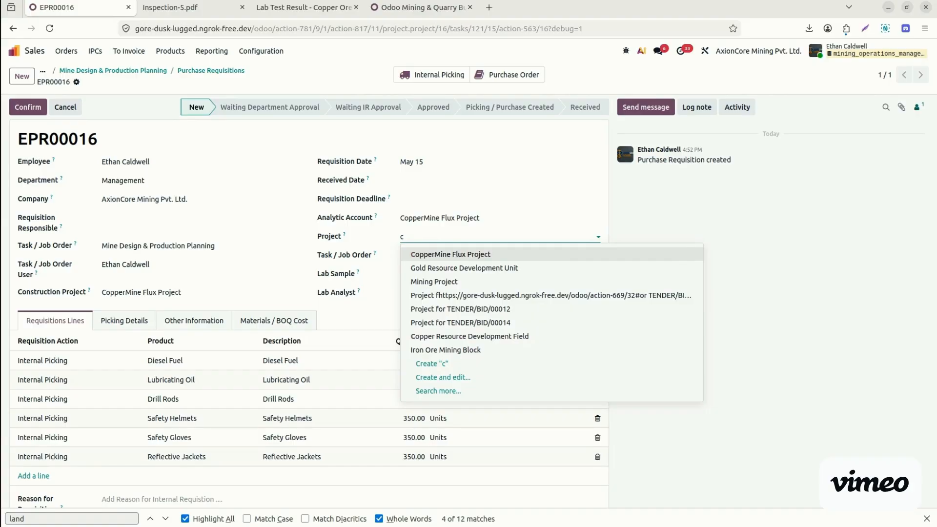
pyautogui.press('Return')
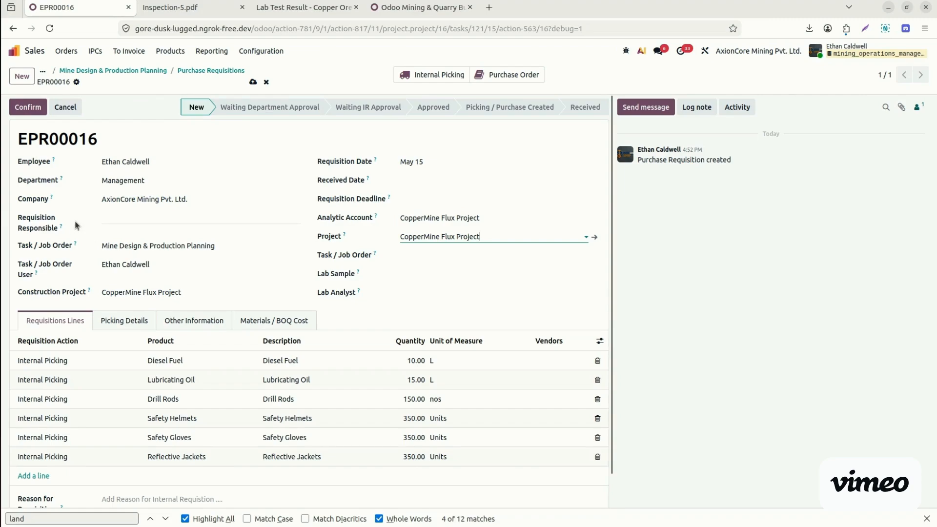
# - Assign a requisition responsible, and take the requisition through confirmation and department approval
pyautogui.click(107, 218)
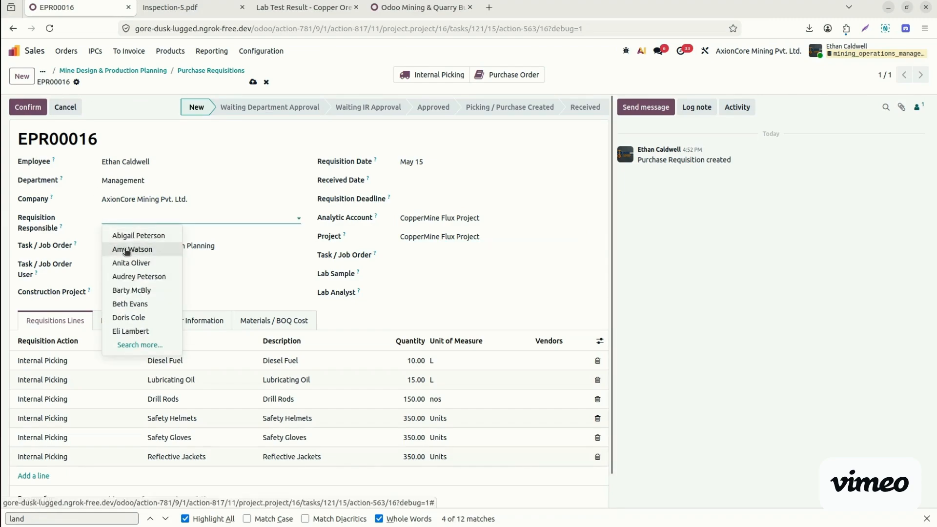
pyautogui.click(127, 250)
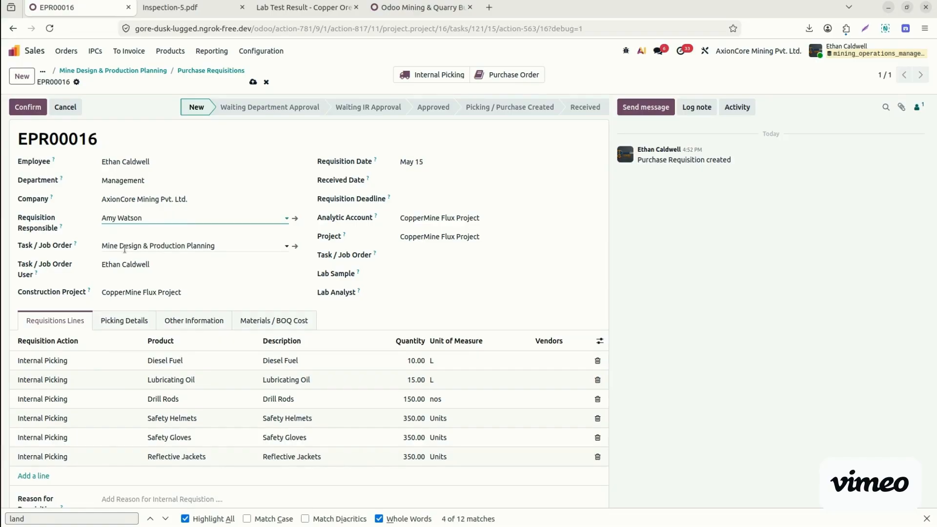
pyautogui.click(40, 108)
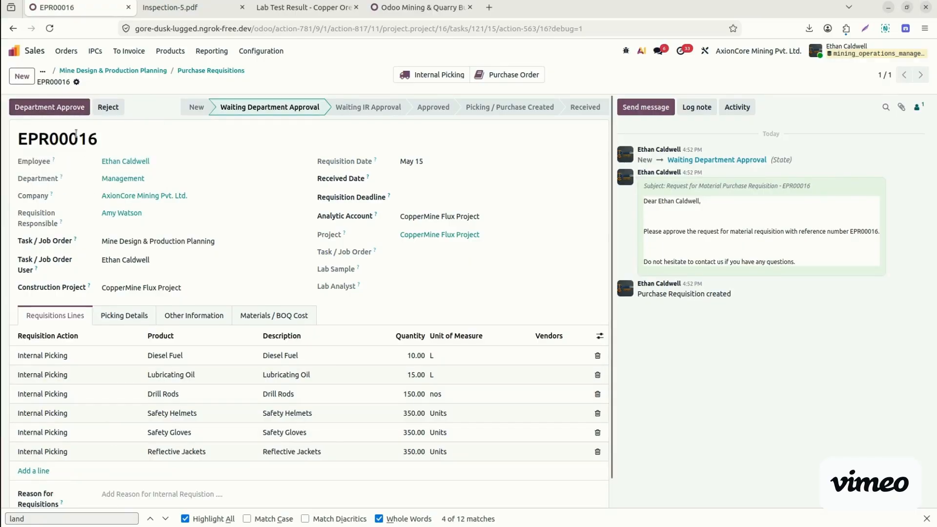
pyautogui.click(61, 106)
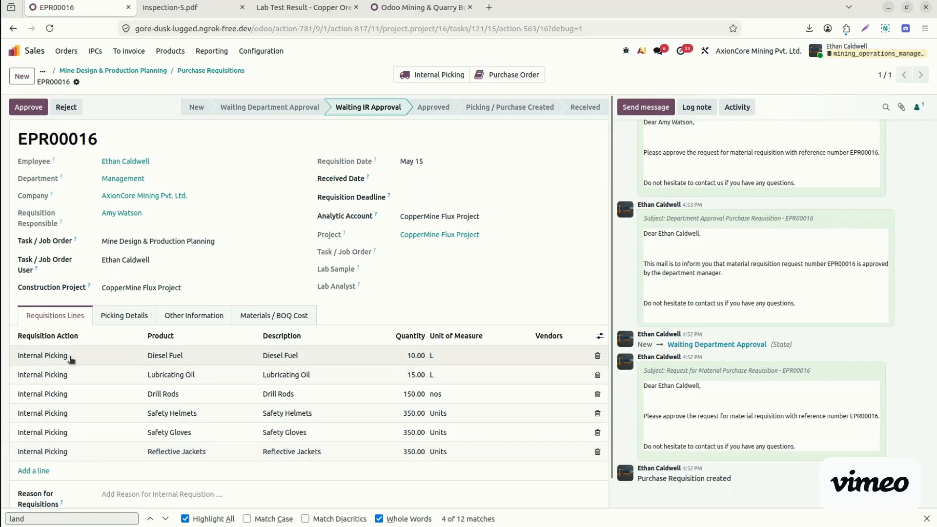
# - Change the requisition action of the Lubricating Oil and Drill Rods lines to Purchase Order
pyautogui.click(65, 377)
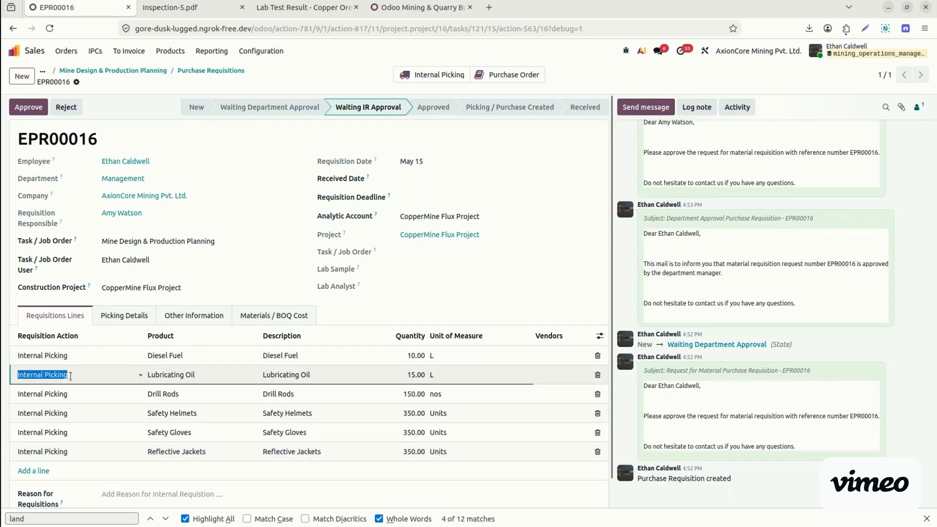
pyautogui.click(74, 376)
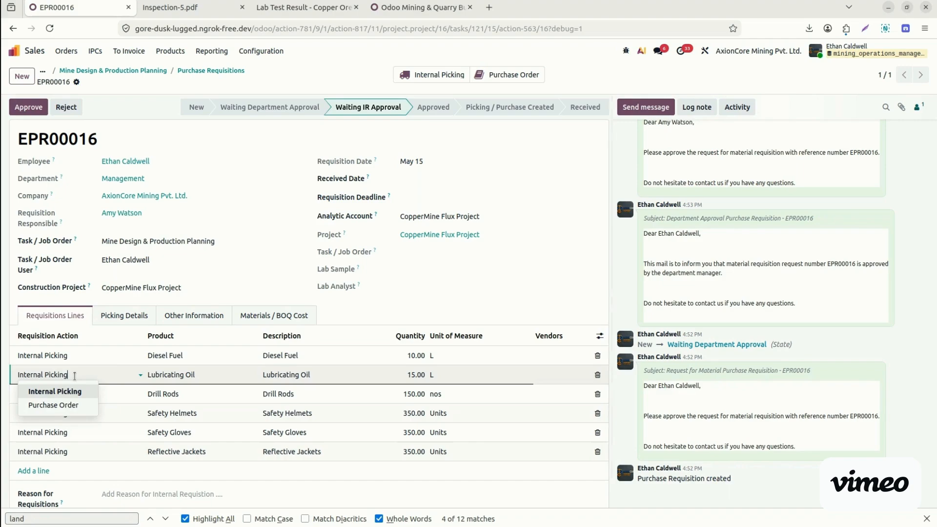
pyautogui.click(72, 405)
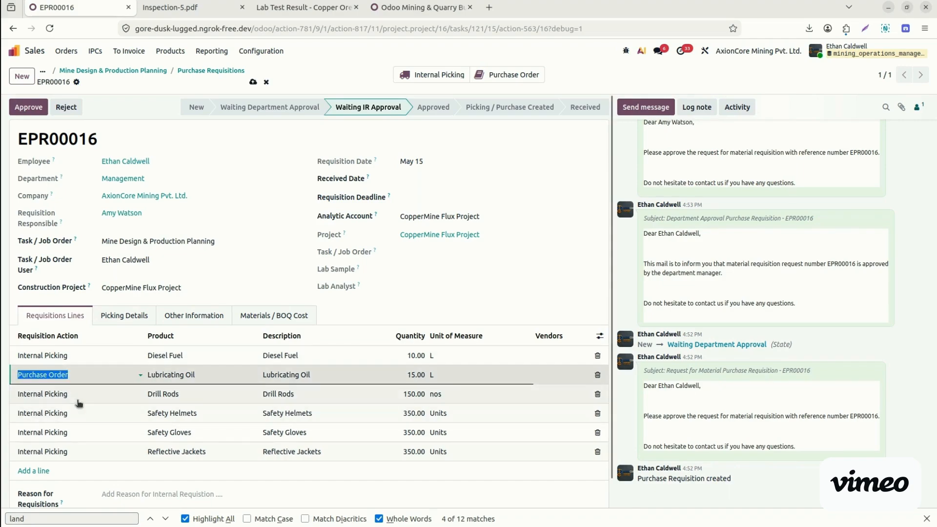
pyautogui.click(81, 396)
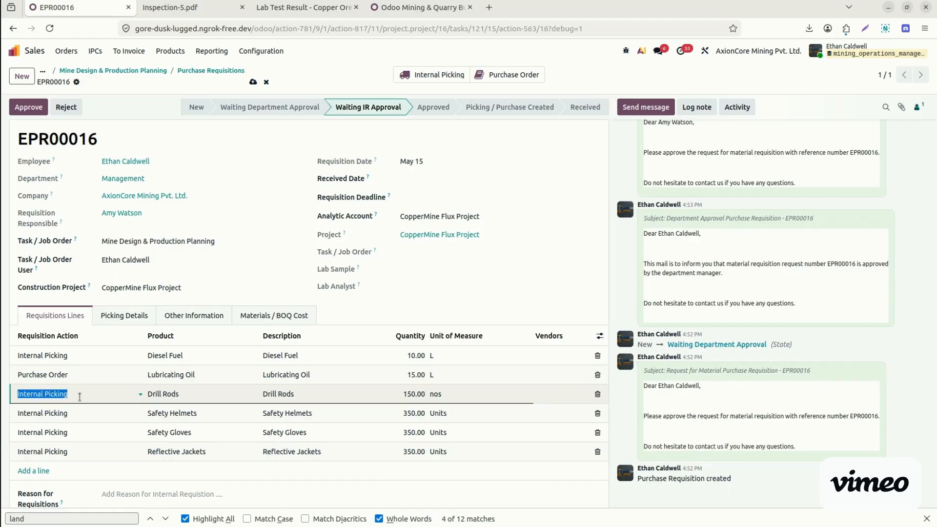
pyautogui.press('BackSpace')
pyautogui.click(68, 425)
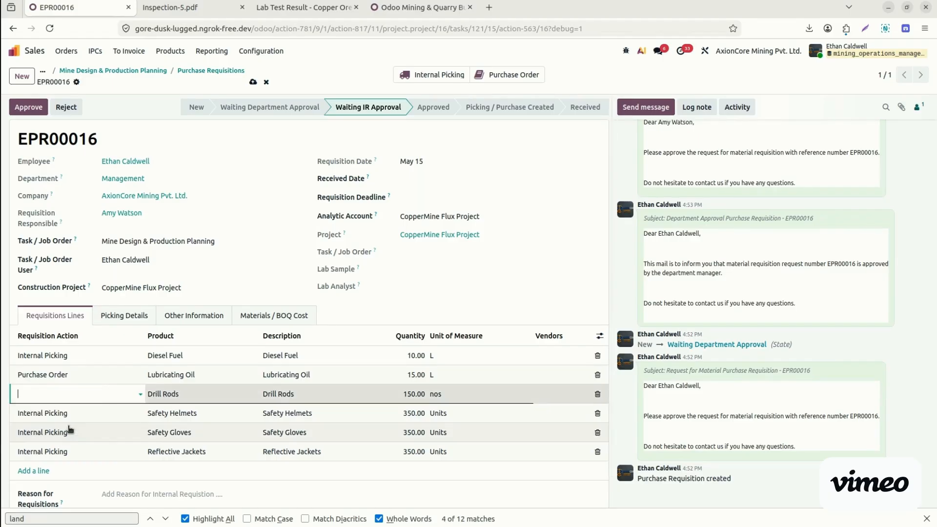
pyautogui.click(59, 398)
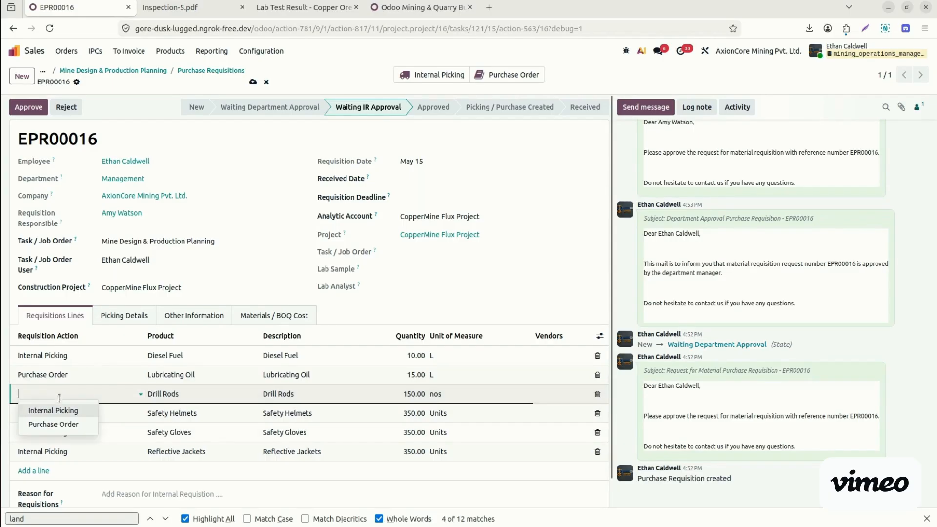
pyautogui.click(54, 424)
# - Add Bharat Mining Services Ltd and a second, individual contact as vendors on the Drill Rods line
pyautogui.click(565, 394)
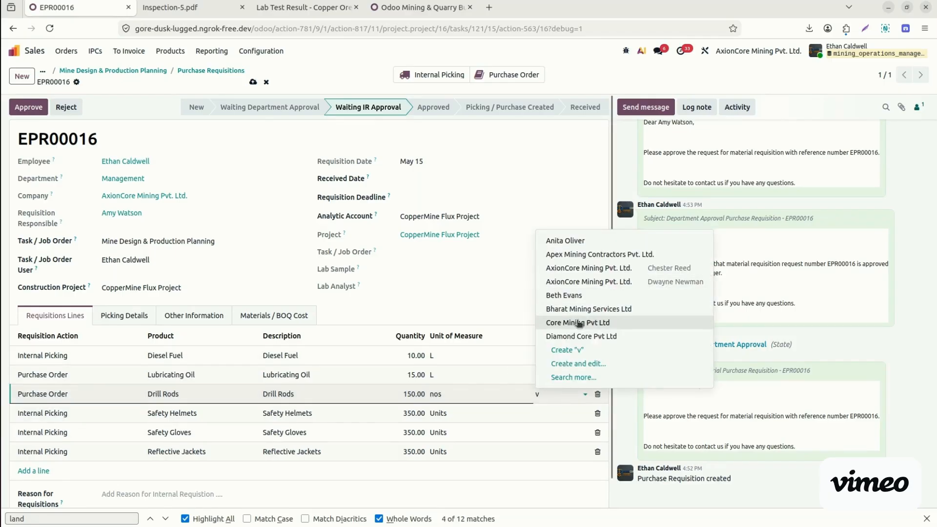
pyautogui.click(579, 309)
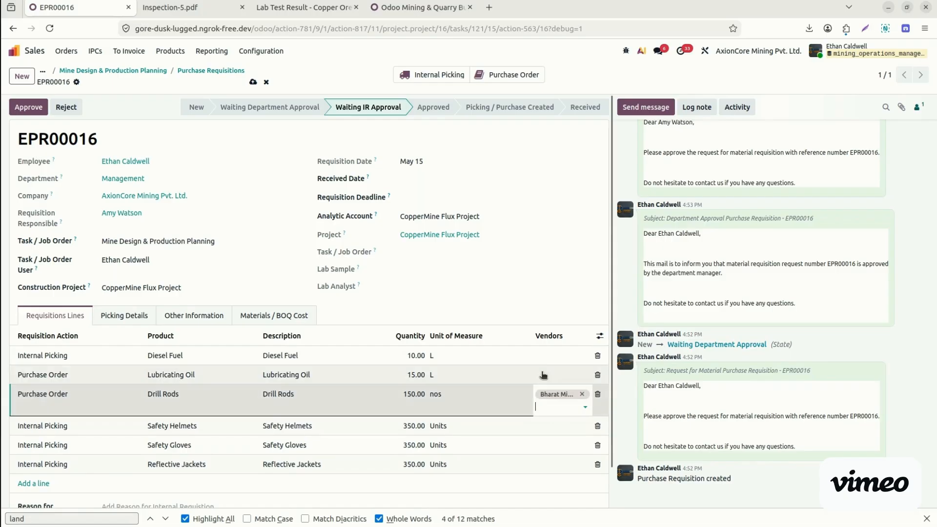
pyautogui.click(569, 411)
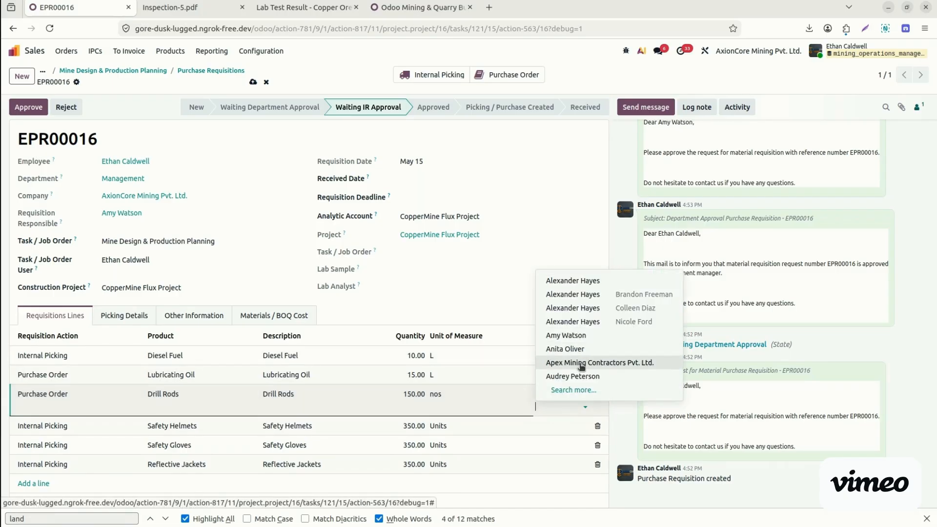
pyautogui.click(576, 336)
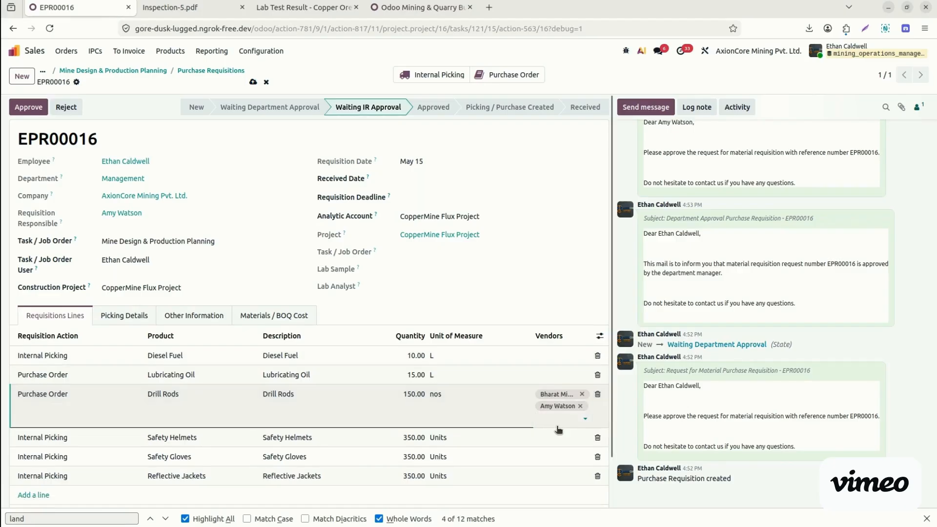
# - Add Bharat Mining Services Ltd as the vendor on the Lubricating Oil requisition line
pyautogui.click(565, 360)
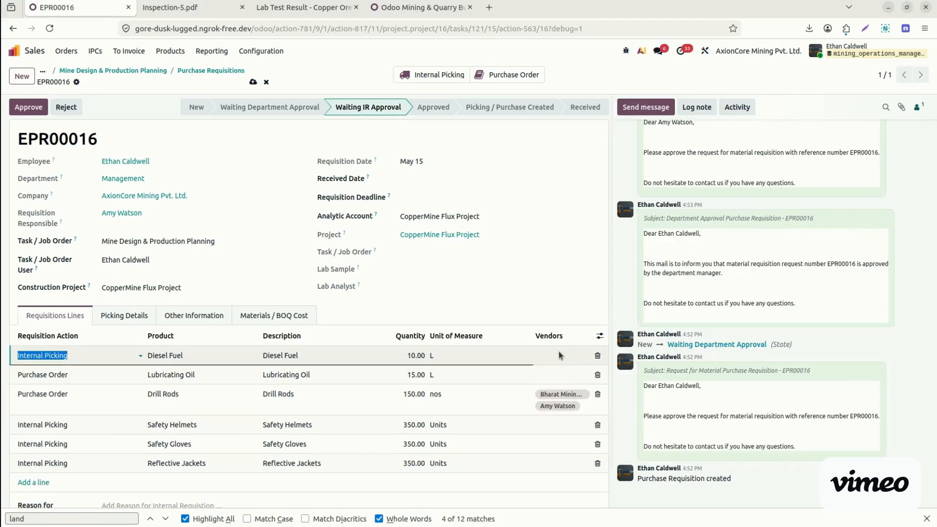
pyautogui.click(558, 375)
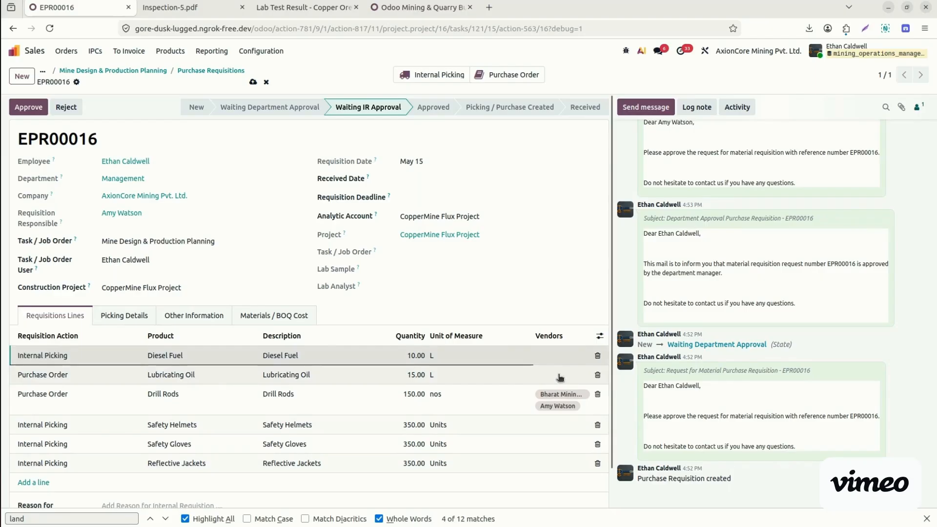
pyautogui.click(558, 375)
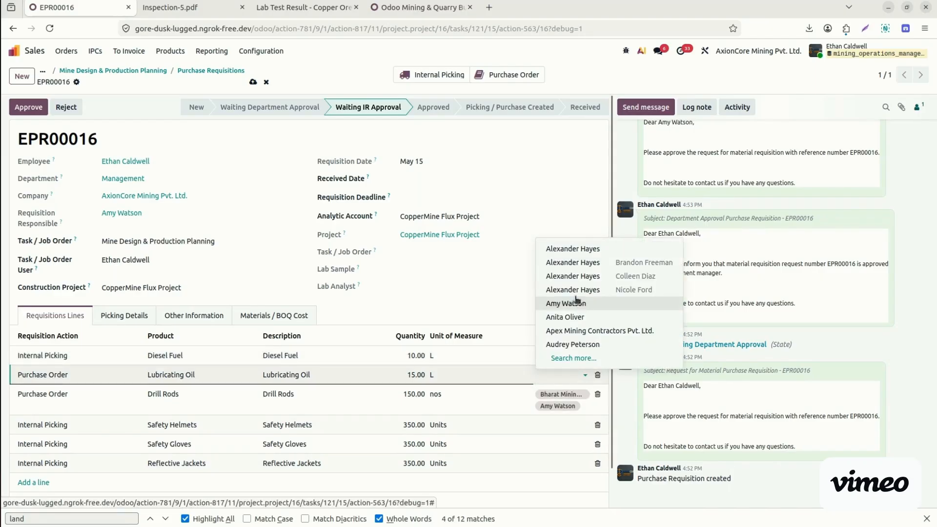
pyautogui.write('bhar')
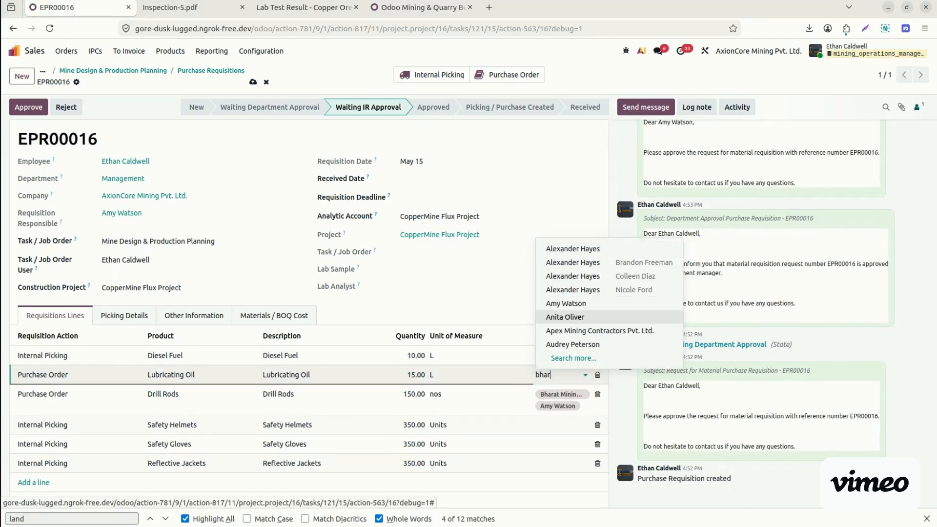
pyautogui.write('a')
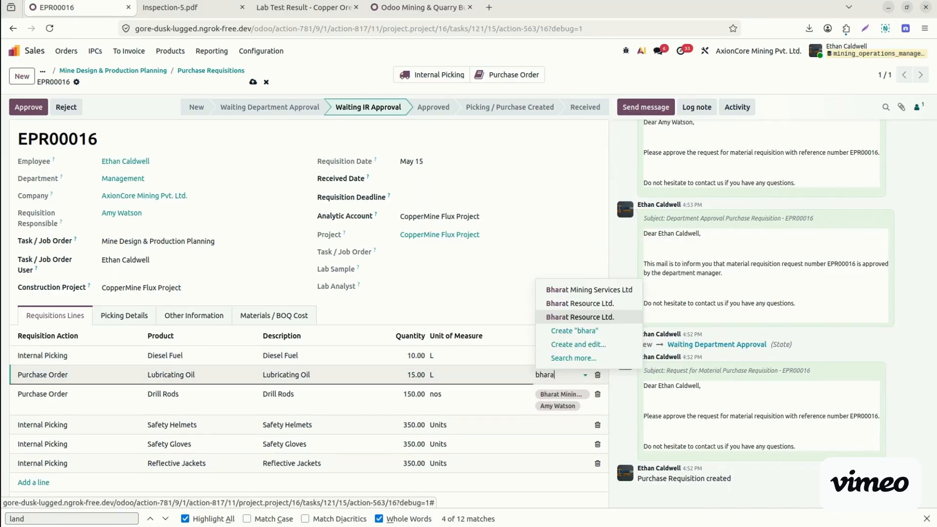
pyautogui.click(589, 290)
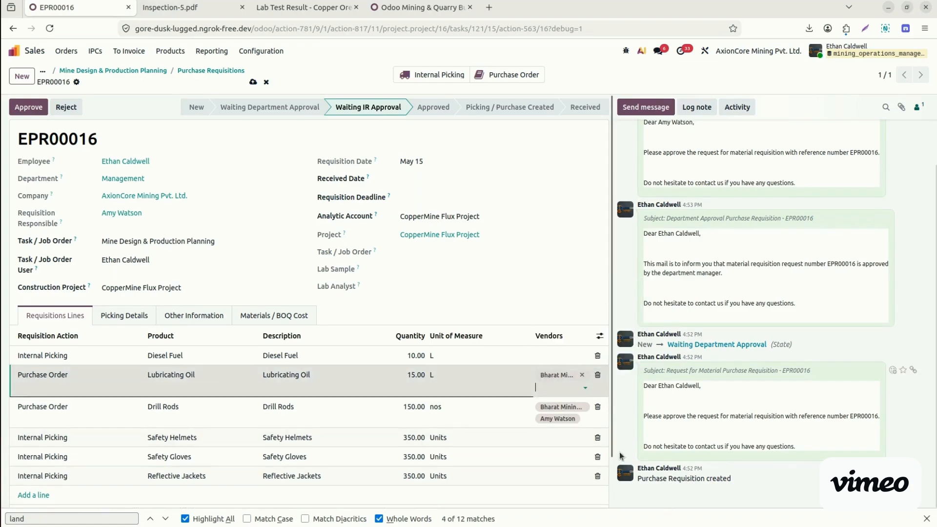
# - In the requisition's picking details, set the source location to WH/Stock and the destination location to Production
pyautogui.scroll(-2, 609, 496)
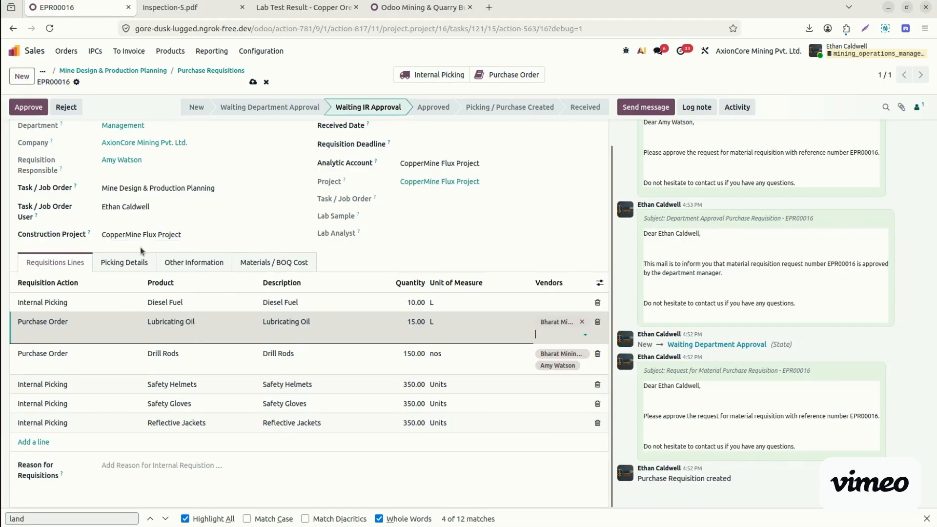
pyautogui.click(130, 264)
pyautogui.click(108, 339)
pyautogui.write('stock')
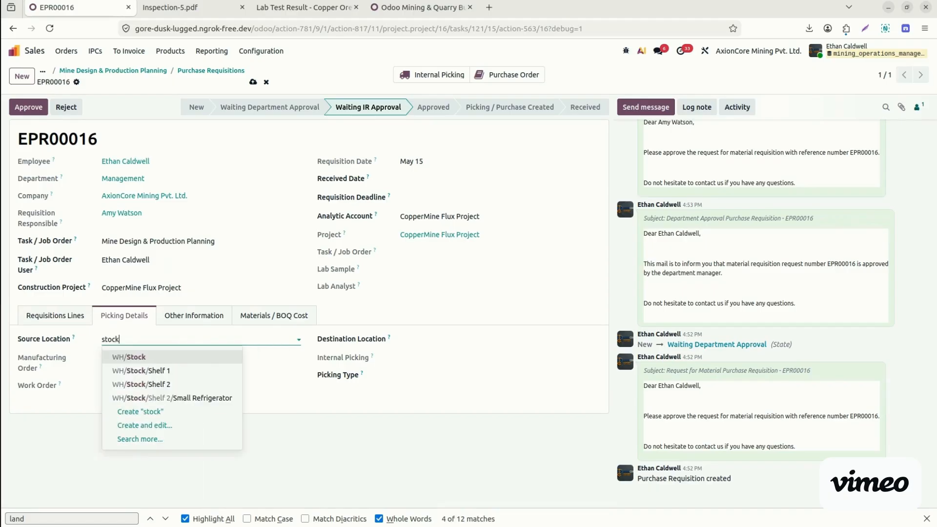
pyautogui.click(134, 357)
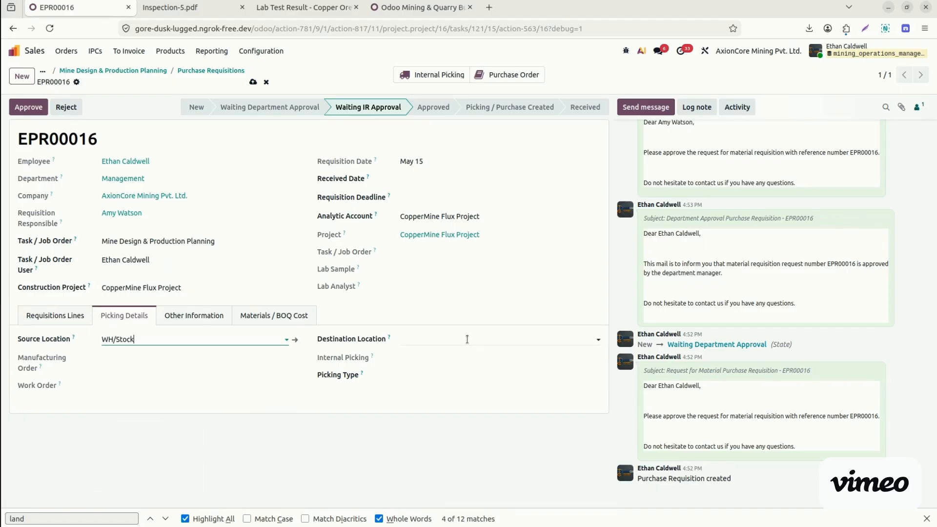
pyautogui.click(467, 339)
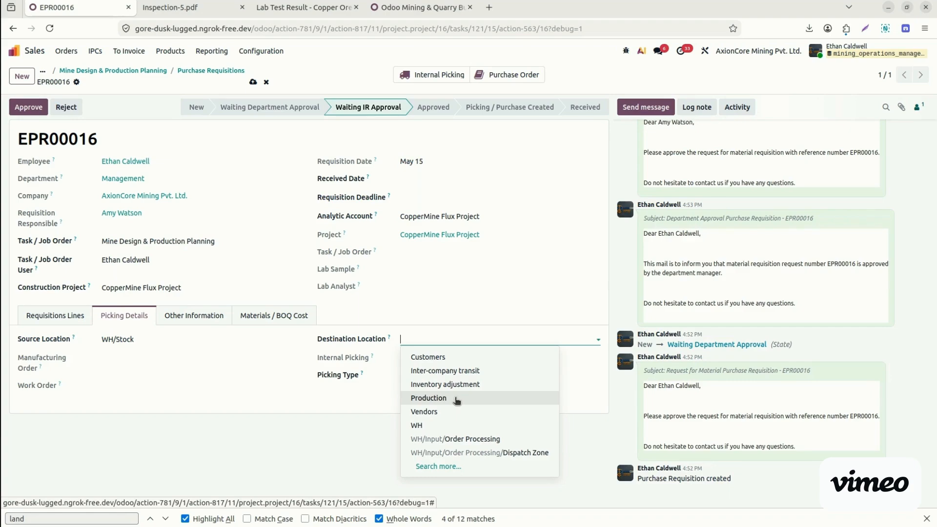
pyautogui.click(449, 359)
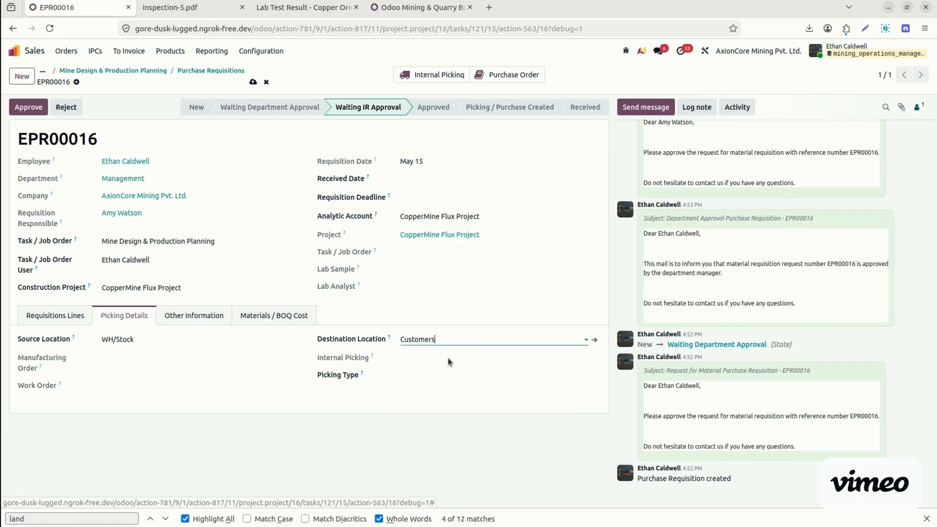
pyautogui.click(447, 340)
pyautogui.write('pro')
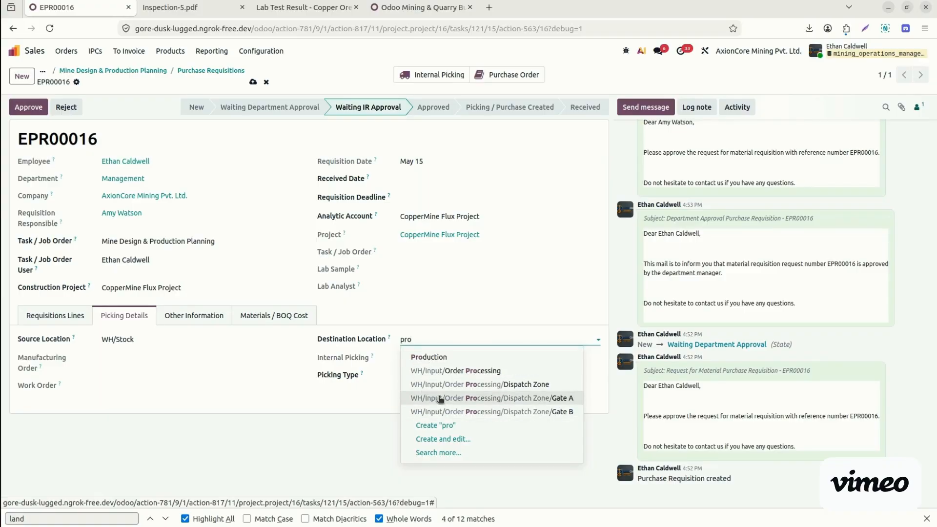
pyautogui.click(425, 357)
# - Set the picking type to My Company: Delivery Orders and save the requisition
pyautogui.click(429, 376)
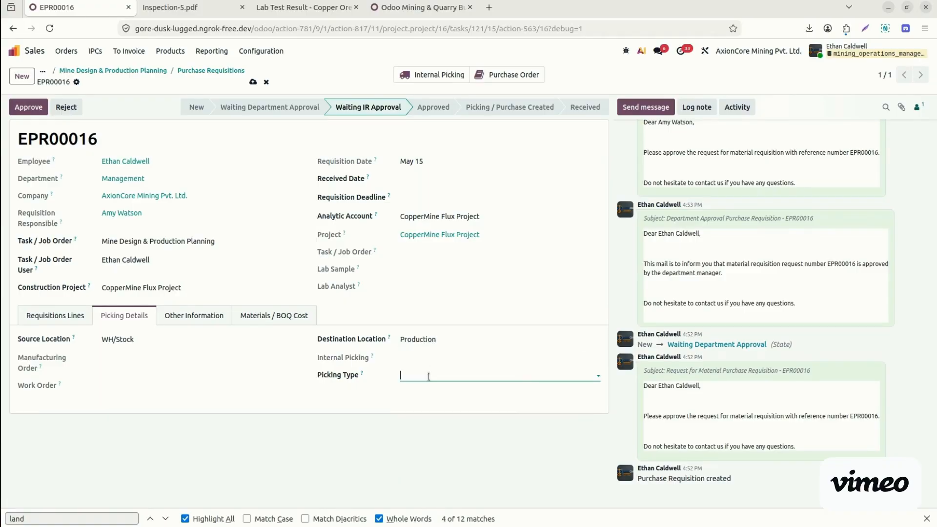
pyautogui.click(429, 408)
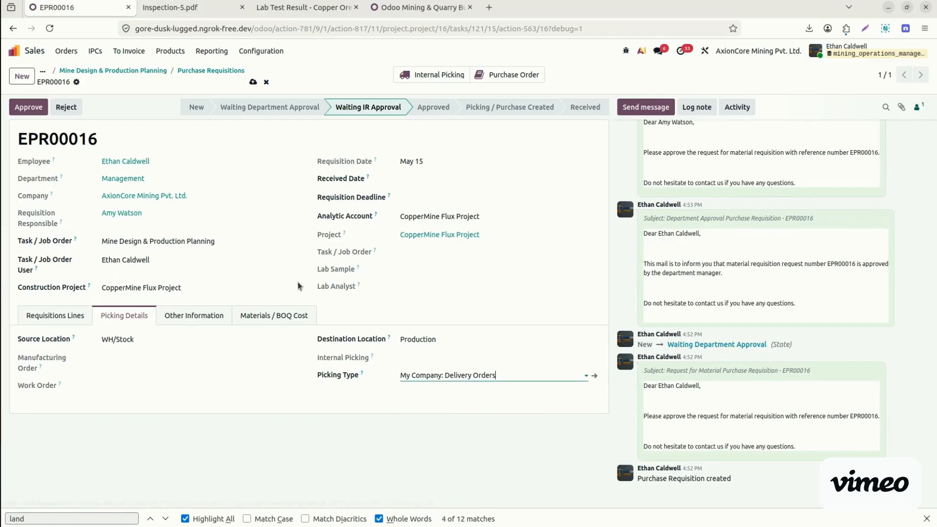
pyautogui.click(253, 82)
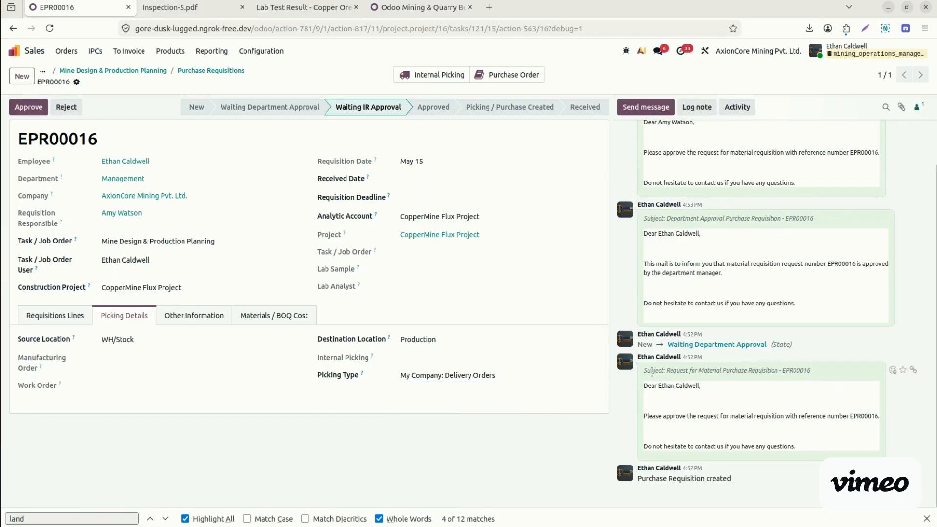
# - Recheck the requisition lines, approve the requisition, and create its picking and purchase orders
pyautogui.click(55, 315)
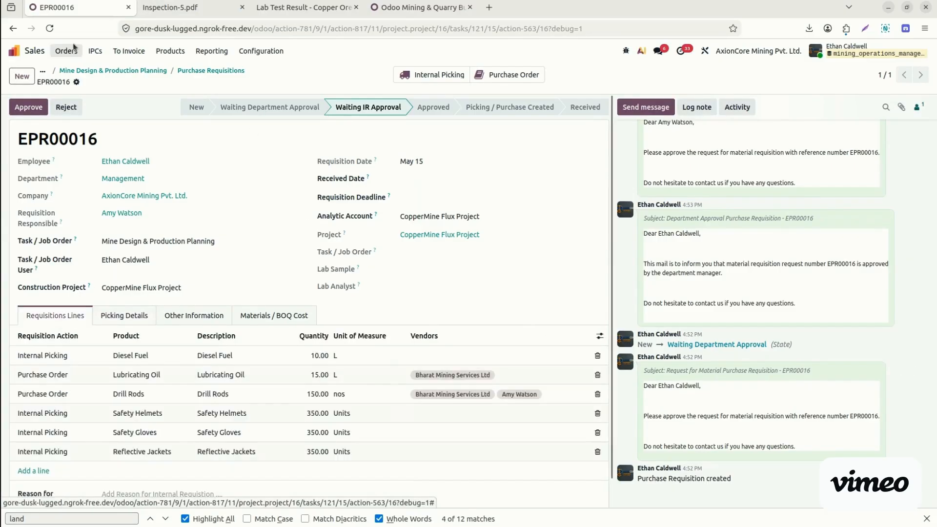
pyautogui.click(25, 111)
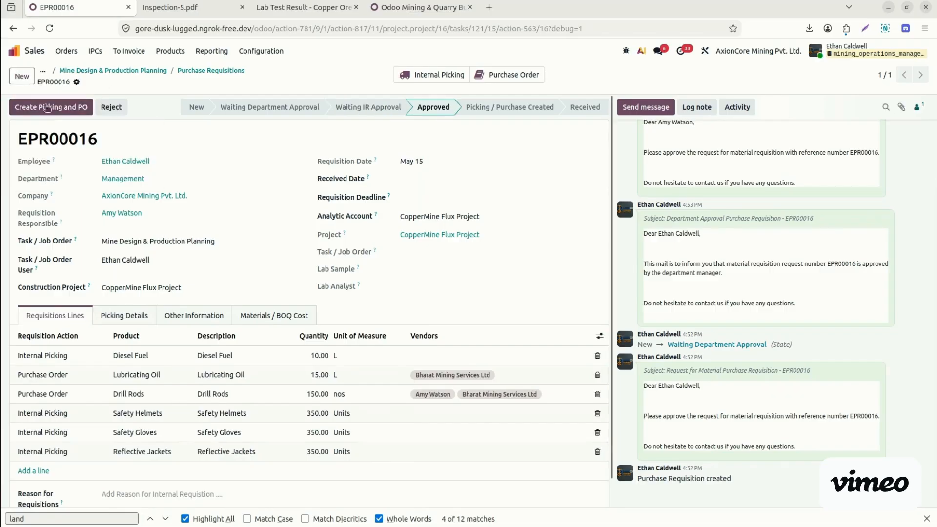
pyautogui.click(63, 107)
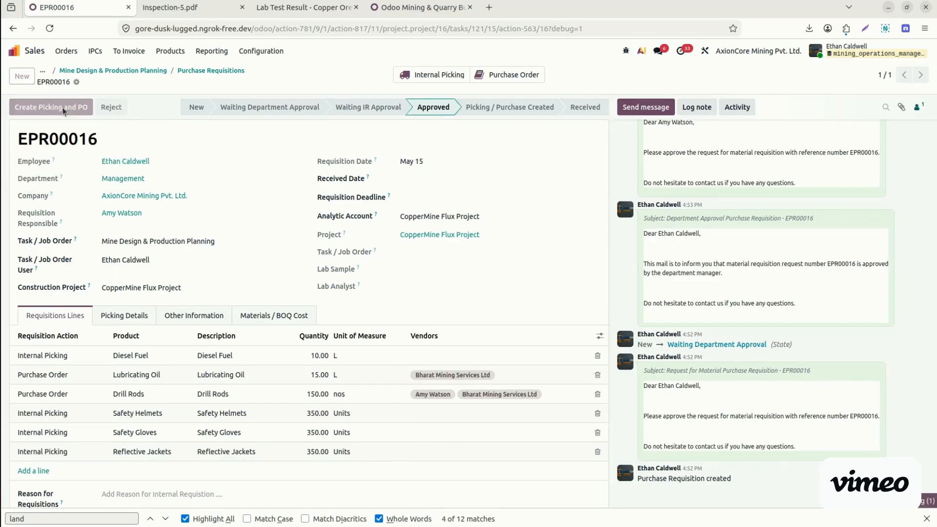
# - Open the requisition's internal picking transfer, review its product lines, and validate it with SMS confirmation
pyautogui.click(424, 72)
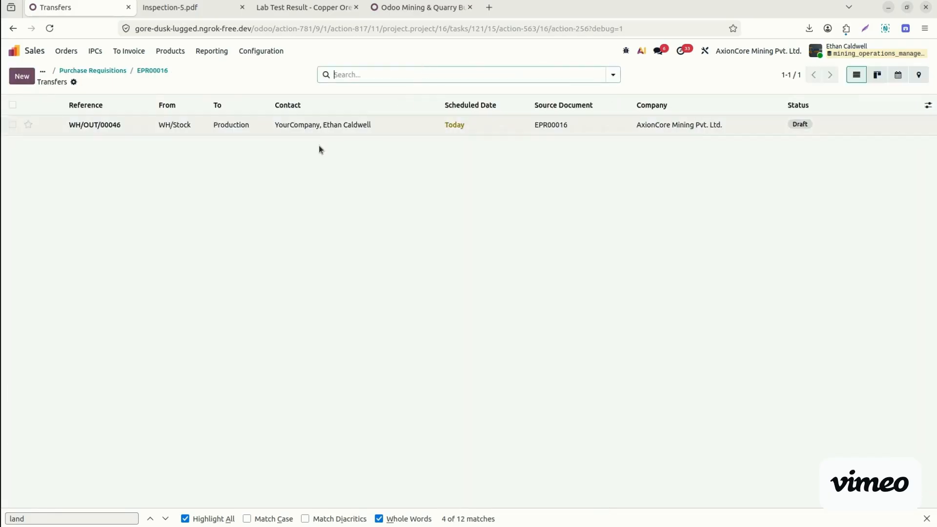
pyautogui.click(99, 127)
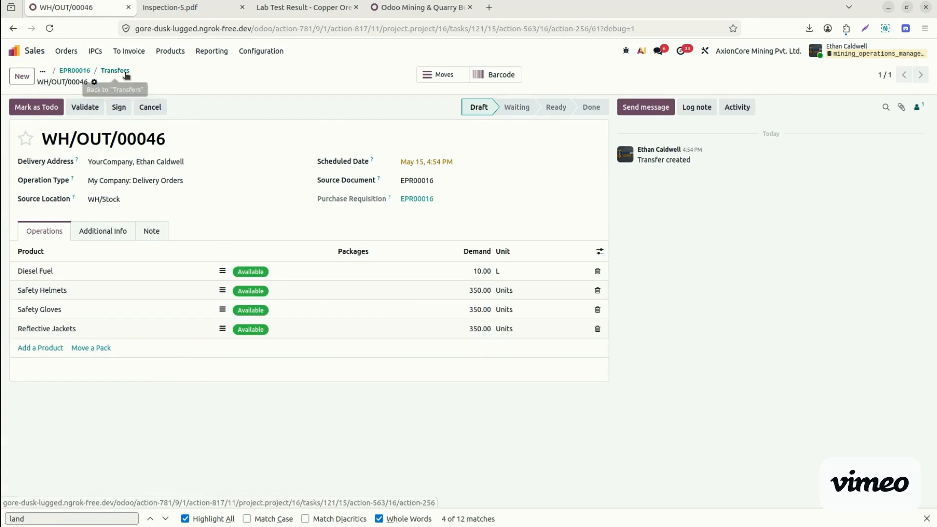
pyautogui.click(600, 252)
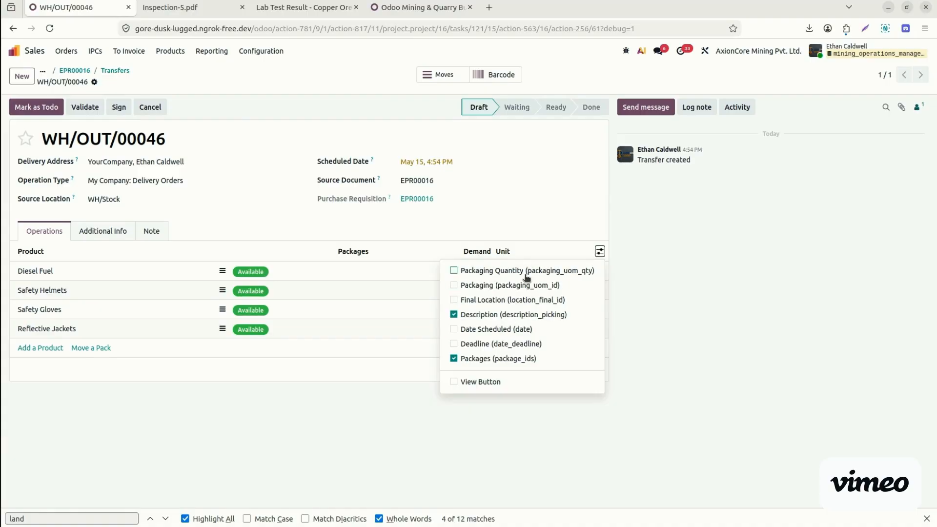
pyautogui.click(722, 206)
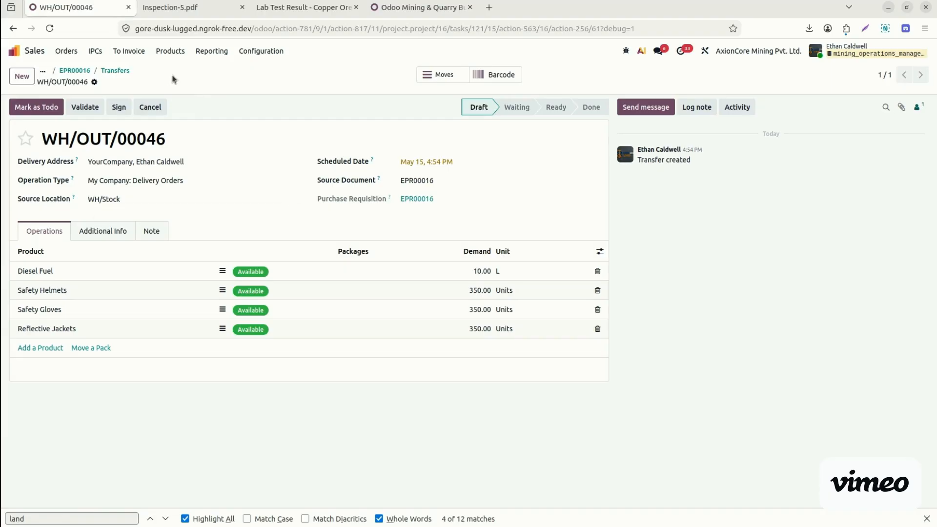
pyautogui.click(83, 108)
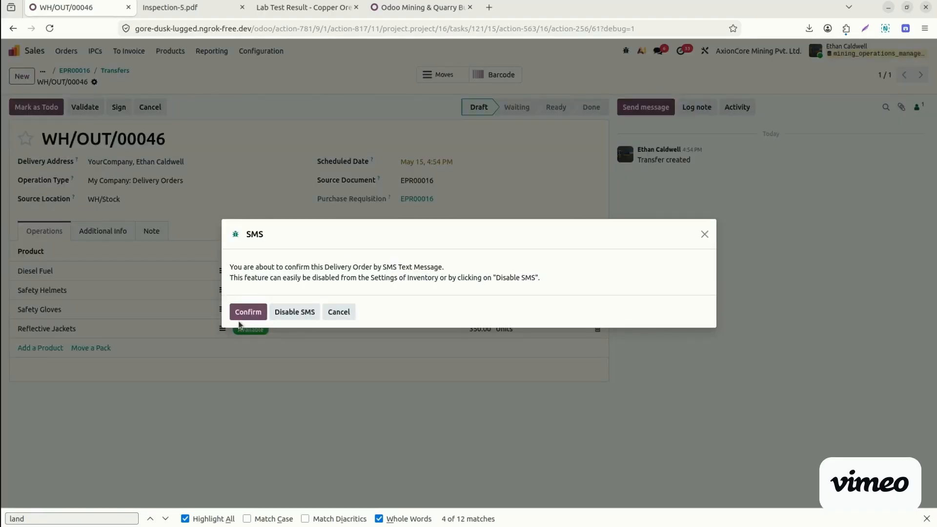
pyautogui.click(241, 316)
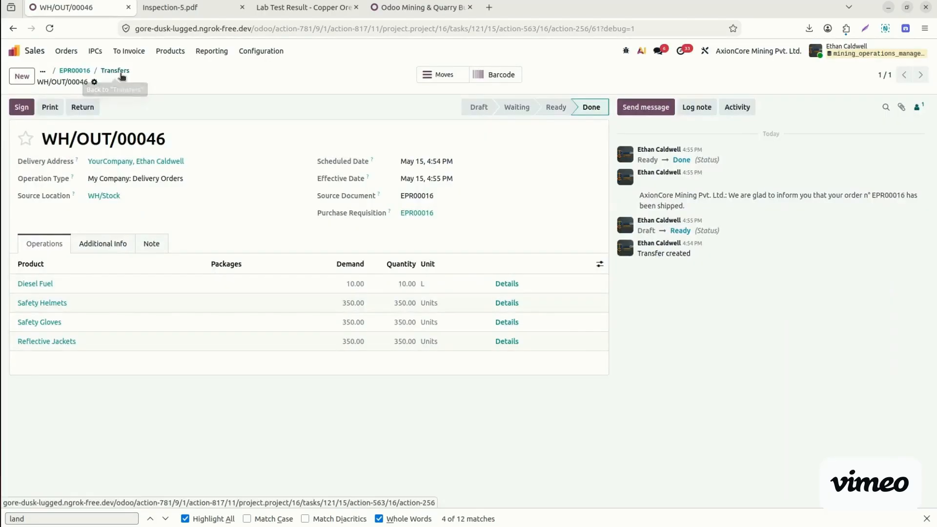
# - Return to the requisition and open the Bharat Mining Services Ltd request for quotation from its purchase orders
pyautogui.click(122, 73)
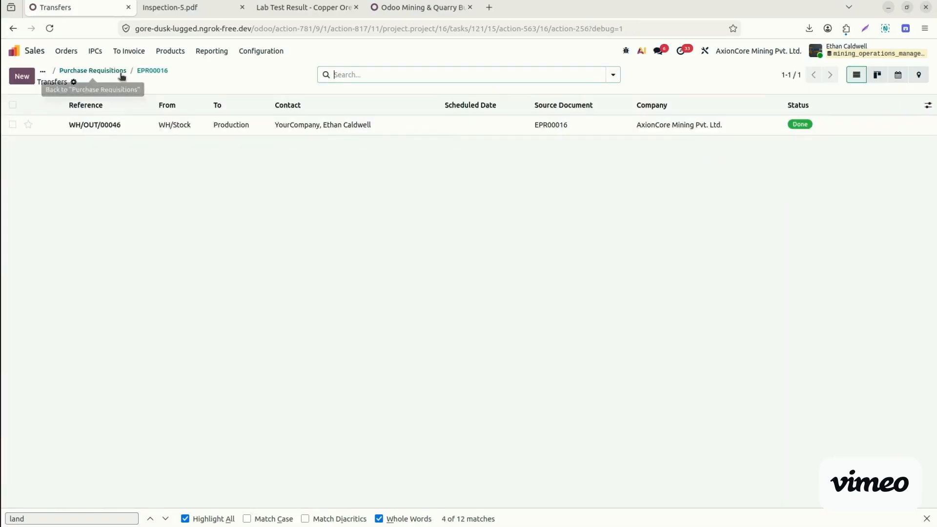
pyautogui.click(153, 72)
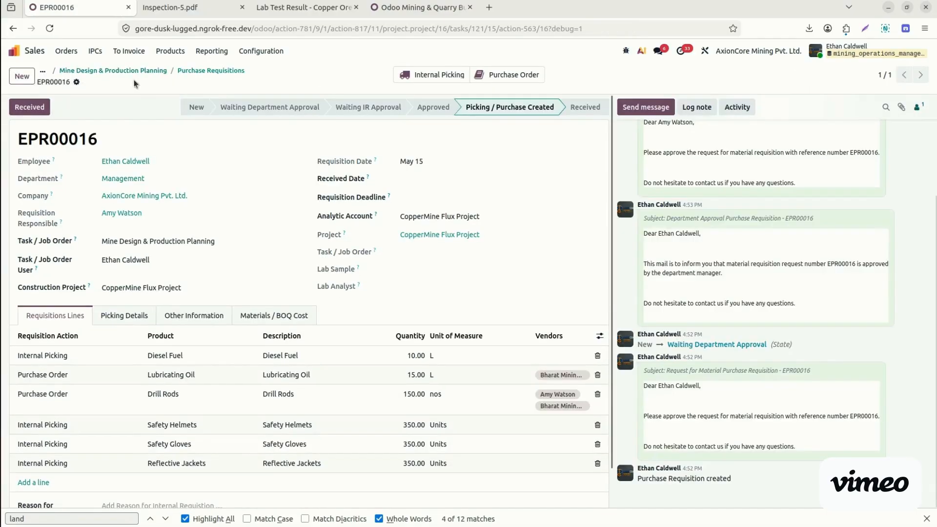
pyautogui.click(503, 74)
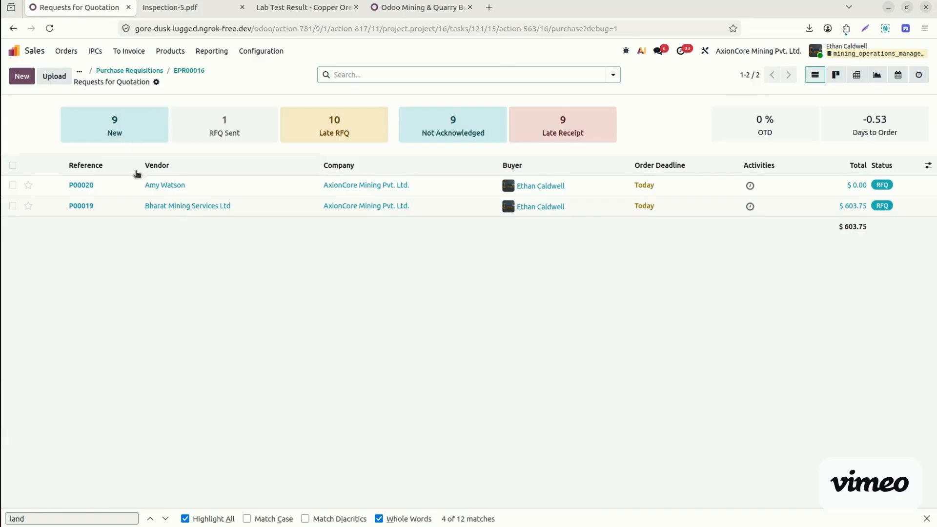
pyautogui.click(99, 205)
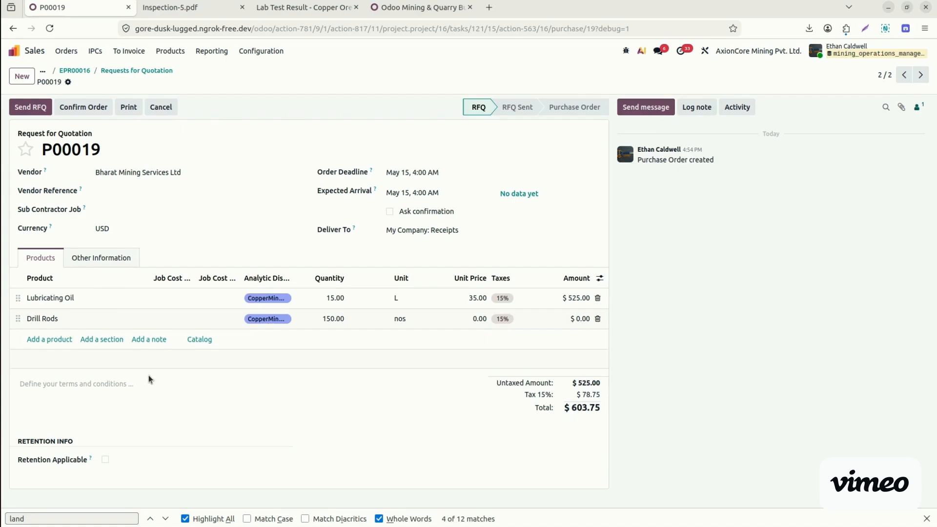
# - Set the unit price of the Drill Rods line to 120.00
pyautogui.click(469, 320)
pyautogui.write('120')
pyautogui.click(726, 320)
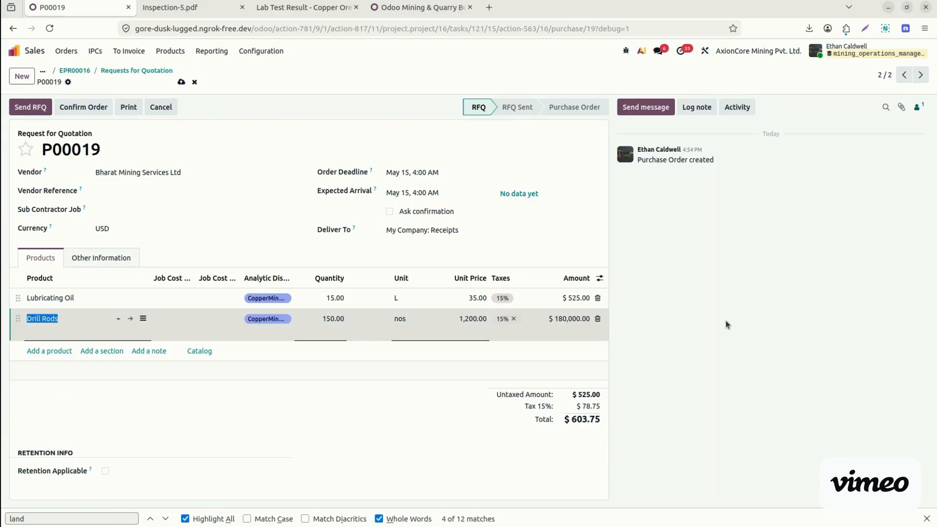
pyautogui.click(463, 320)
pyautogui.write('12')
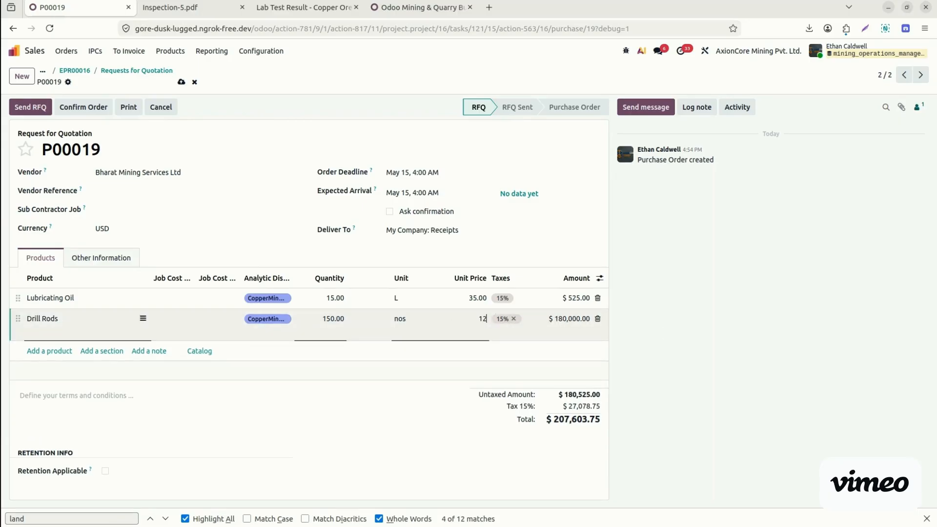
pyautogui.write('0')
pyautogui.click(669, 329)
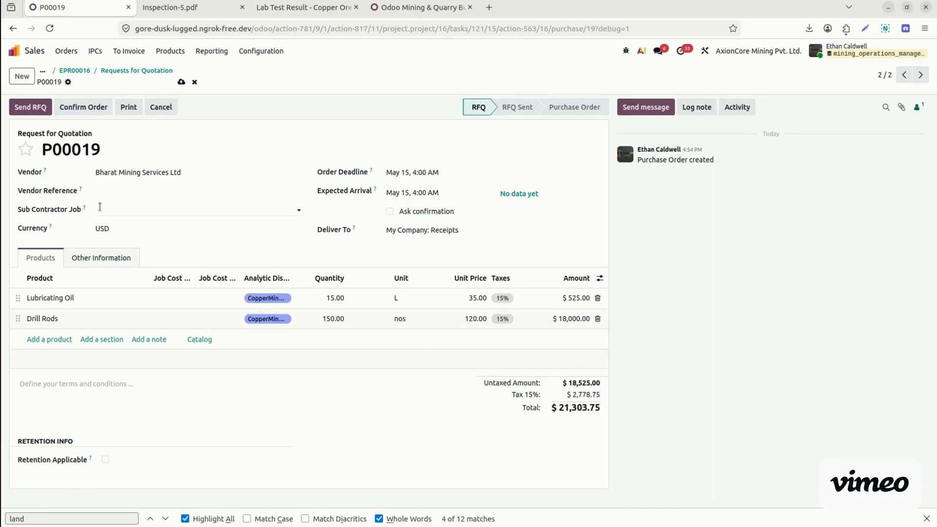
# - Link the Lubricating Oil line to COST-SHEET/00011 with Copper Ore as its job cost line
pyautogui.click(173, 299)
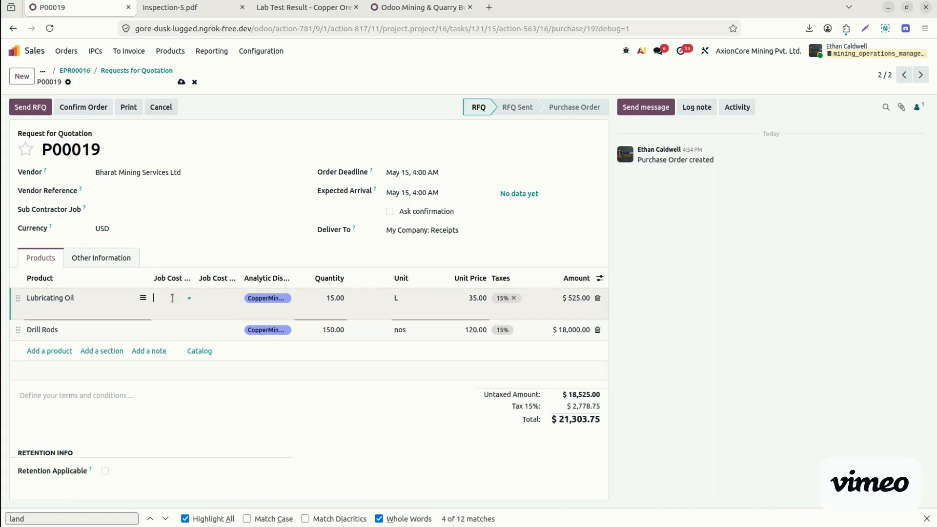
pyautogui.click(172, 298)
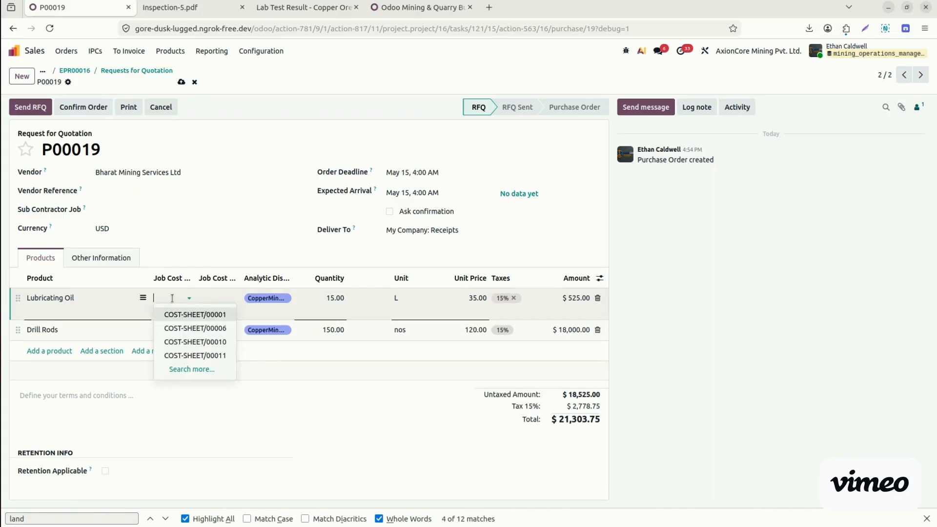
pyautogui.click(189, 356)
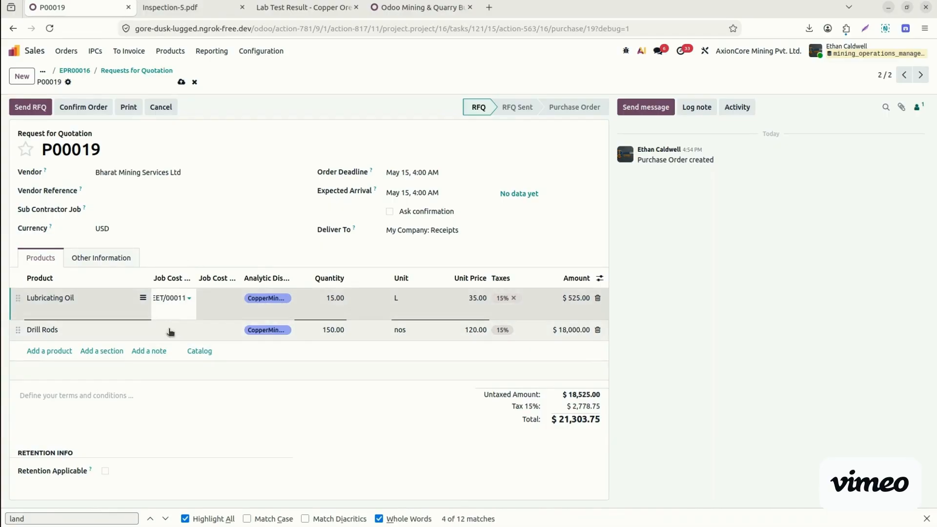
pyautogui.click(216, 300)
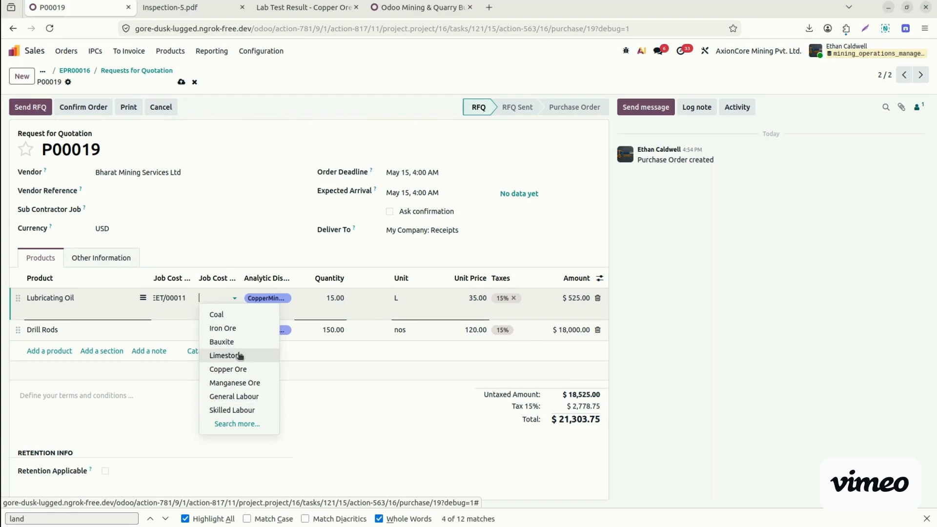
pyautogui.click(239, 371)
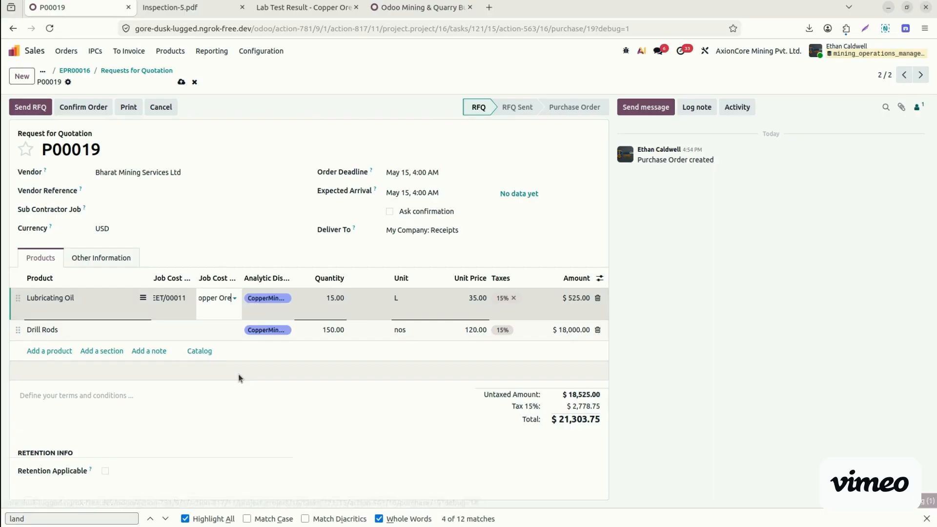
# - Link the Drill Rods line to COST-SHEET/00011 with Iron Ore as its job cost line, and save the request for quotation
pyautogui.click(166, 336)
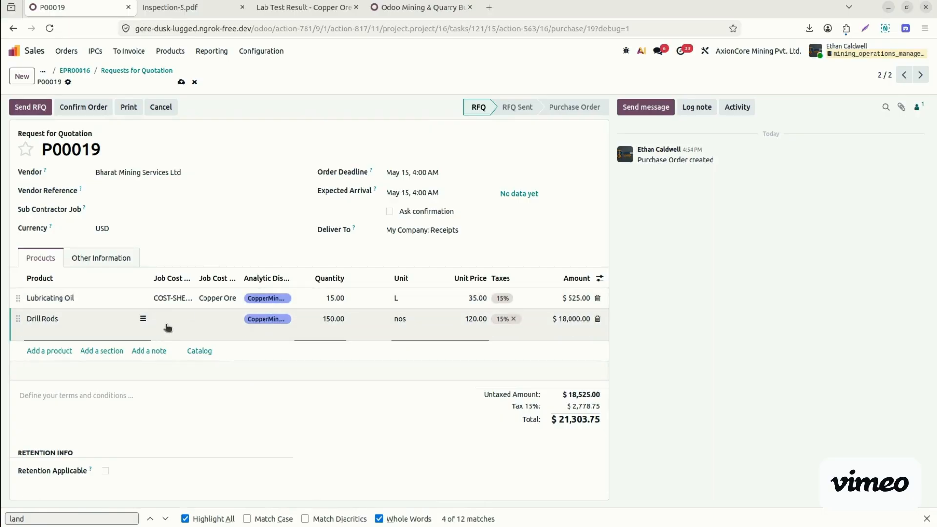
pyautogui.click(168, 325)
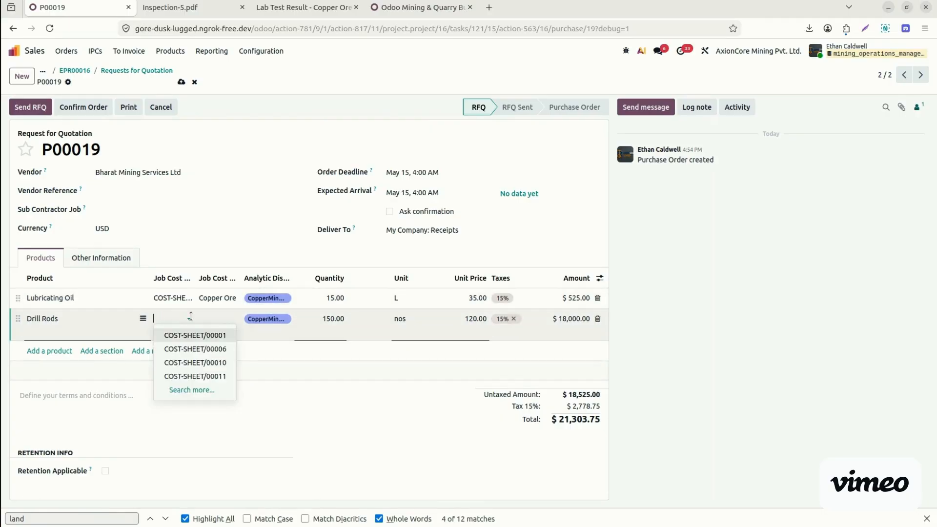
pyautogui.click(205, 376)
pyautogui.click(220, 321)
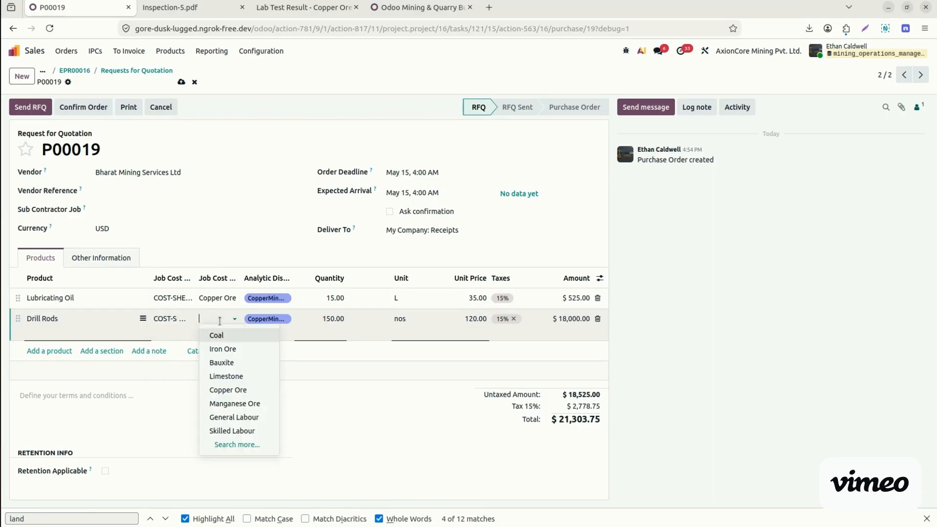
pyautogui.click(229, 350)
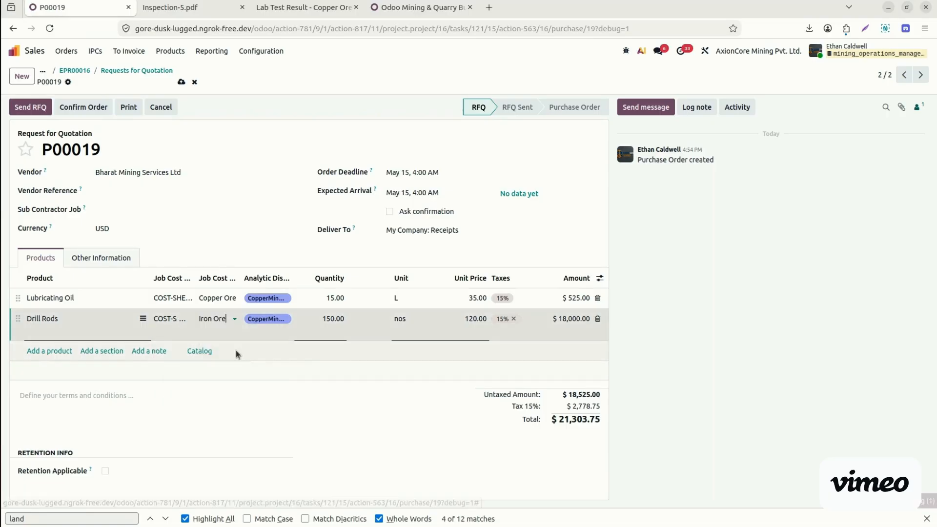
pyautogui.click(182, 82)
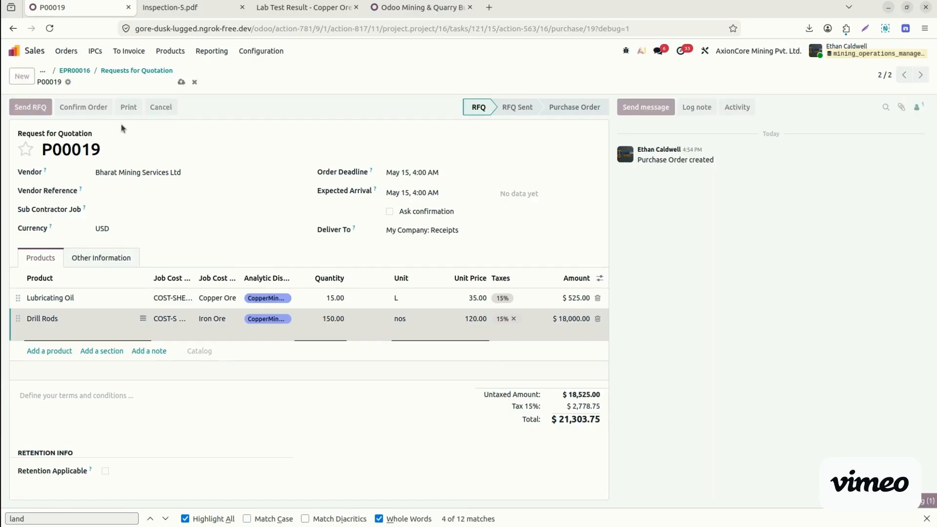
# - Confirm the order, receive and validate its products, and return to purchase order P00019
pyautogui.click(83, 107)
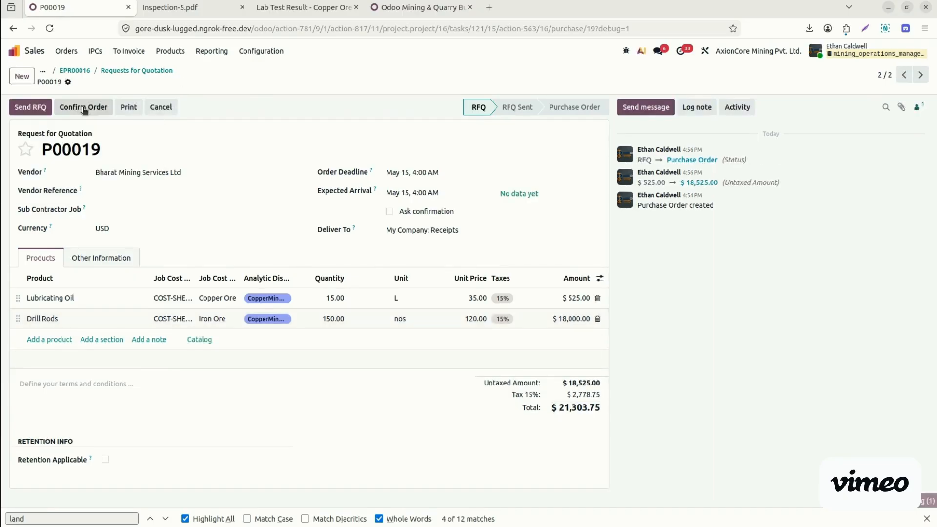
pyautogui.click(31, 107)
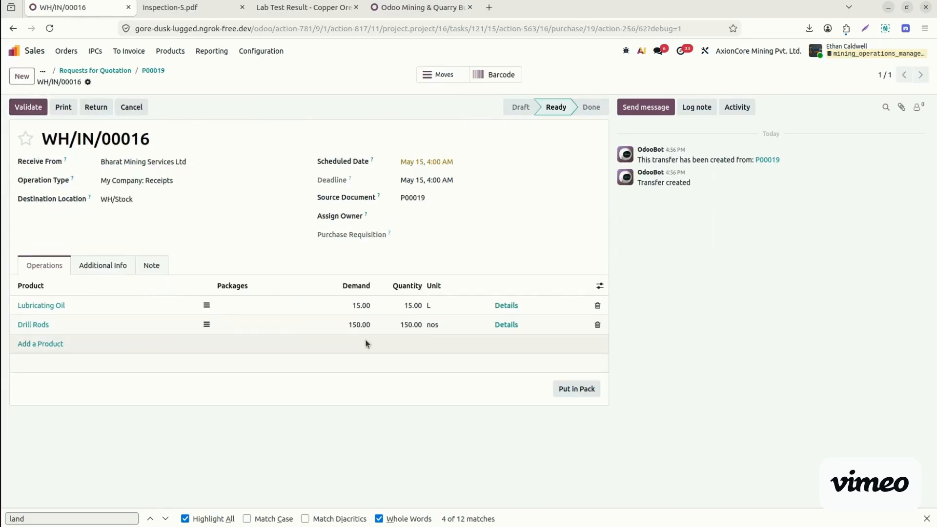
pyautogui.click(25, 106)
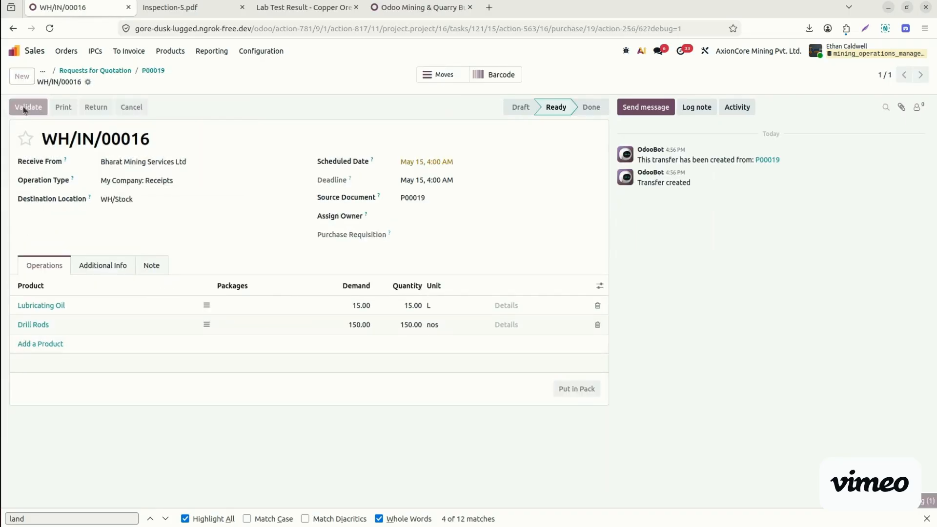
pyautogui.click(155, 71)
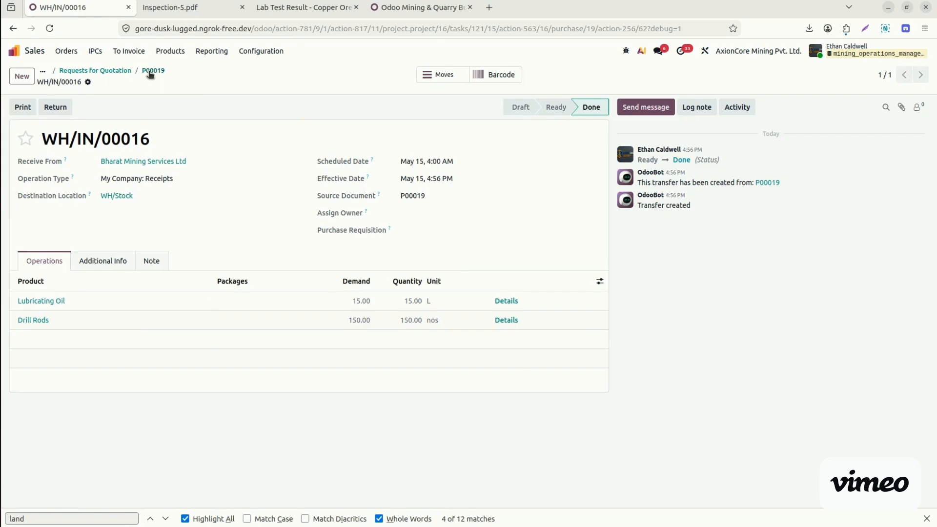
pyautogui.click(35, 107)
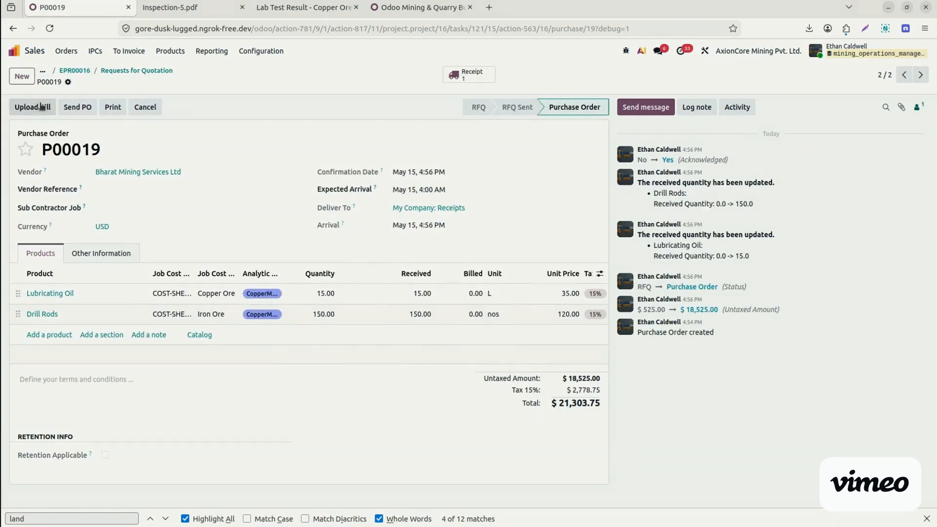
pyautogui.doubleClick(293, 285)
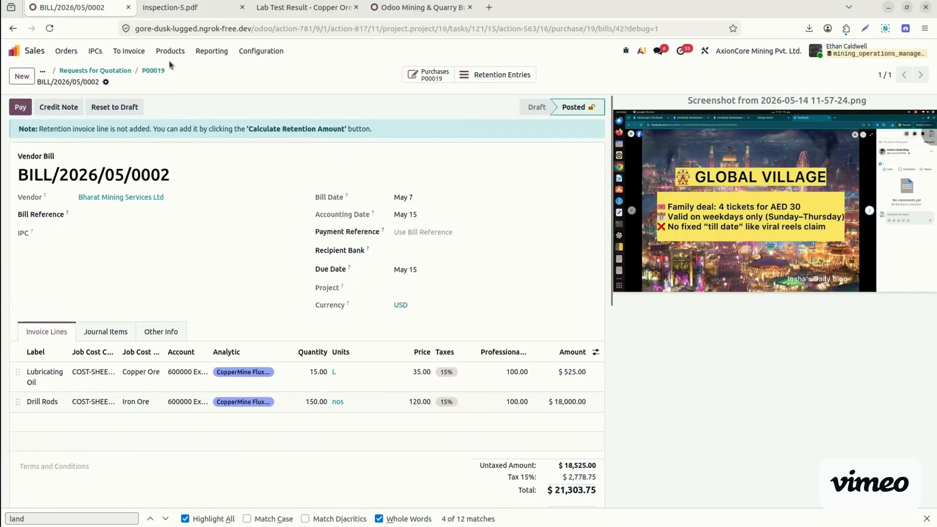
pyautogui.click(155, 71)
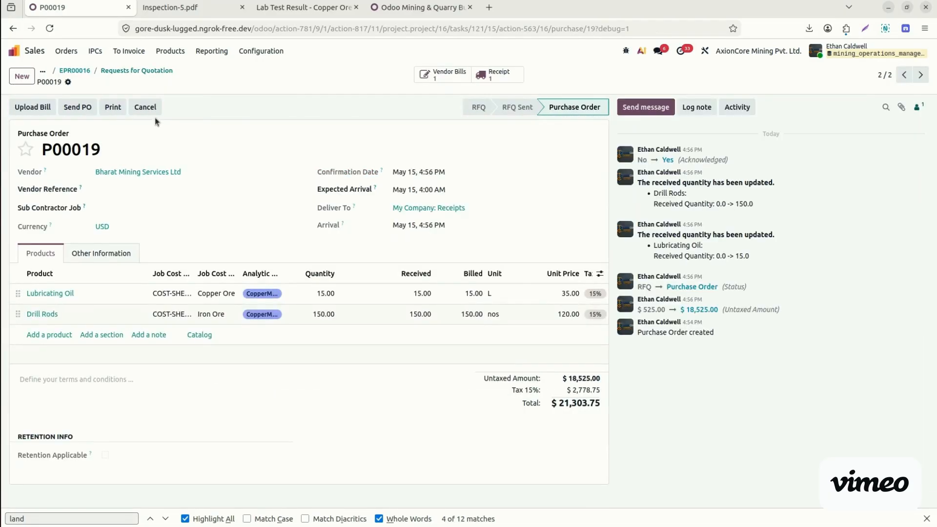
# - Go back to COST-SHEET/00011 and review the actual purchased and vendor bill quantities of its materials, plus its labour lines
pyautogui.click(145, 71)
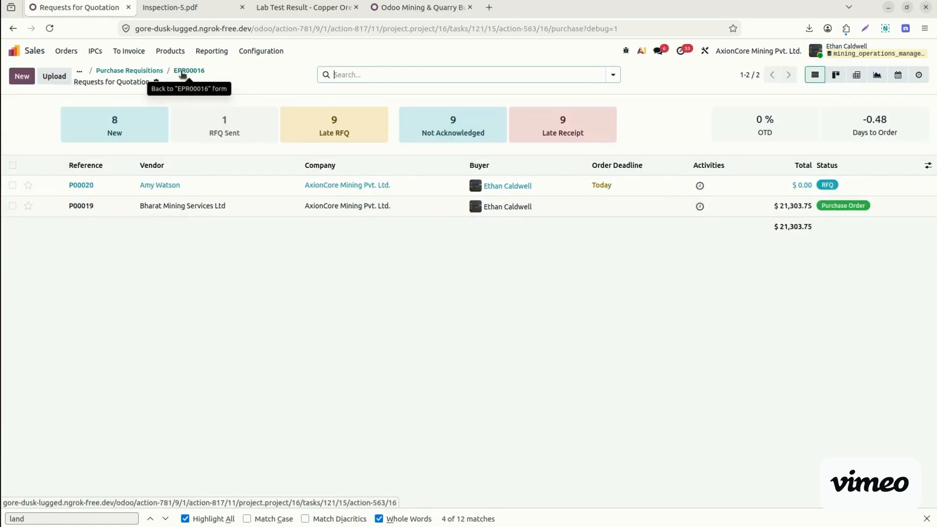
pyautogui.click(154, 72)
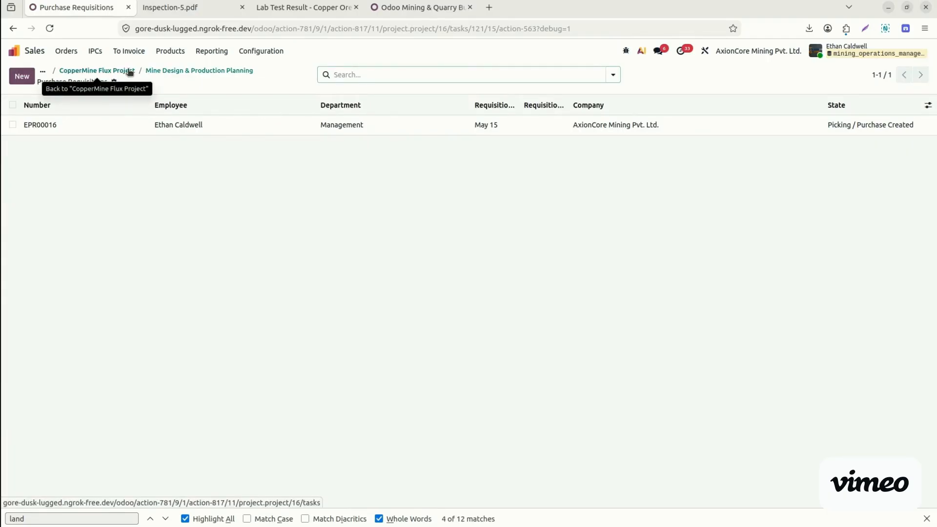
pyautogui.click(130, 71)
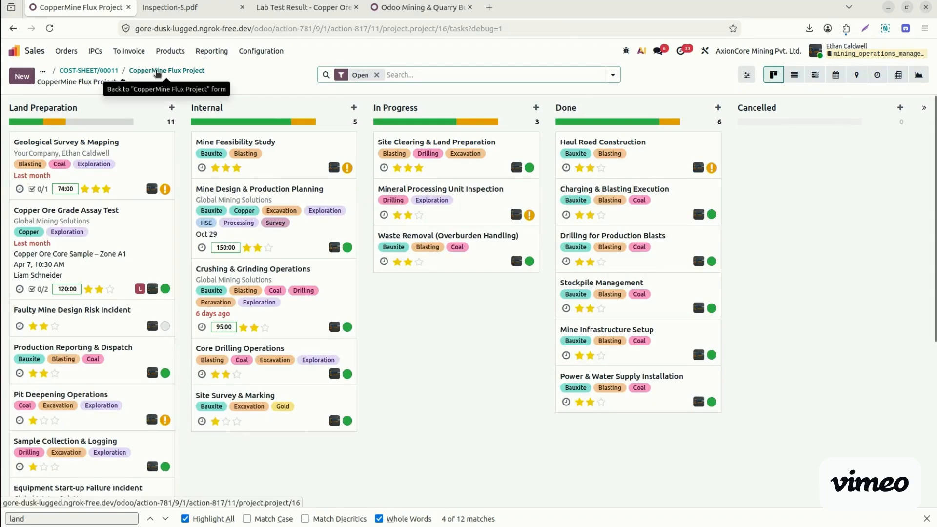
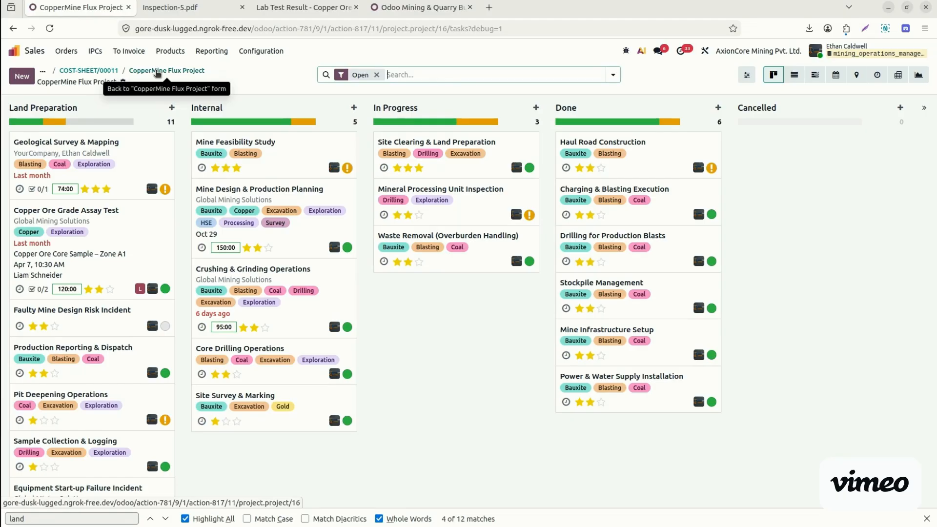
pyautogui.click(94, 73)
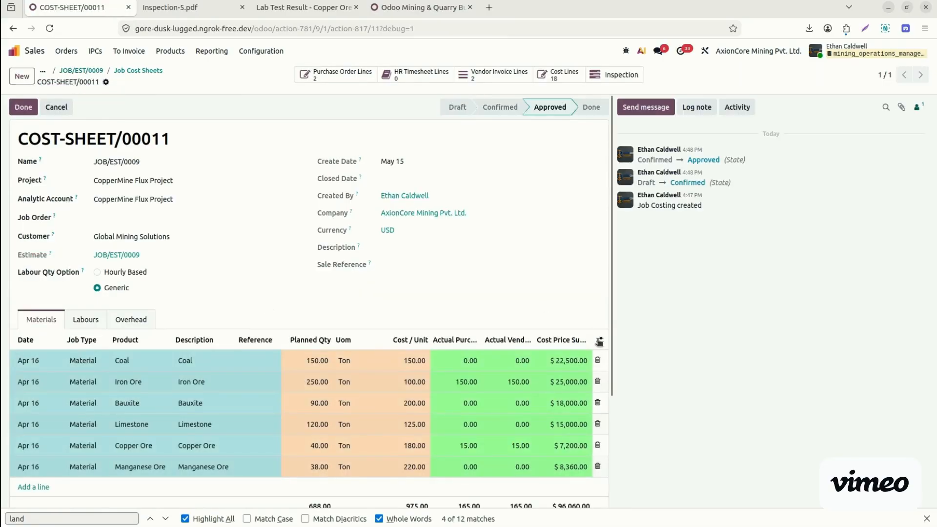
pyautogui.scroll(-5, 612, 458)
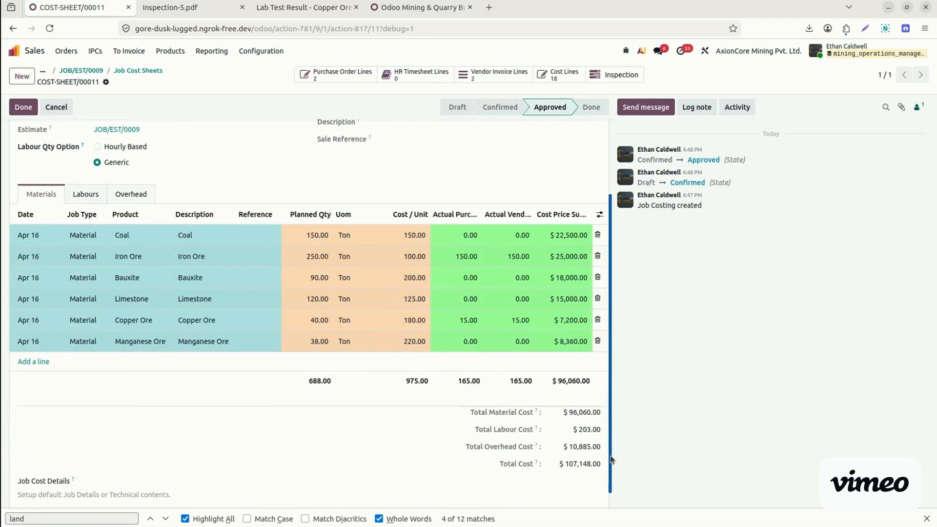
pyautogui.moveTo(611, 458); pyautogui.dragTo(603, 406)
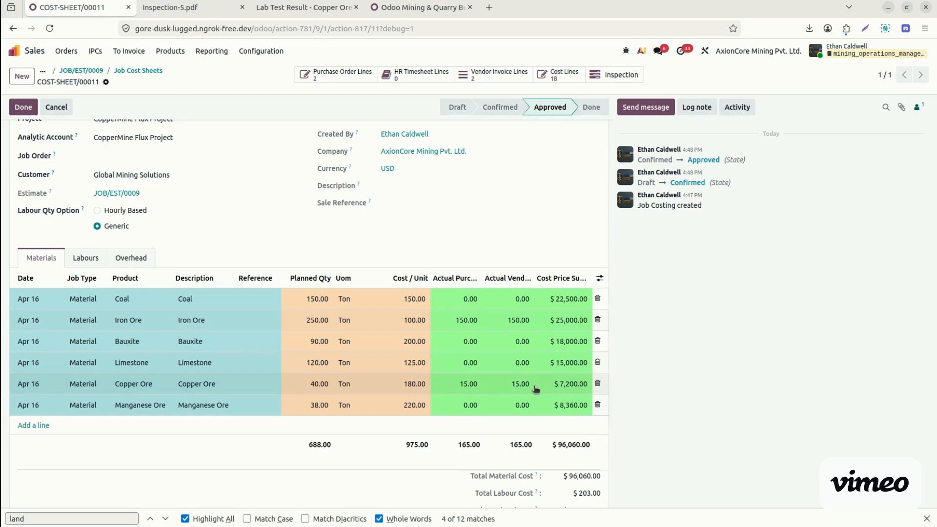
pyautogui.click(86, 259)
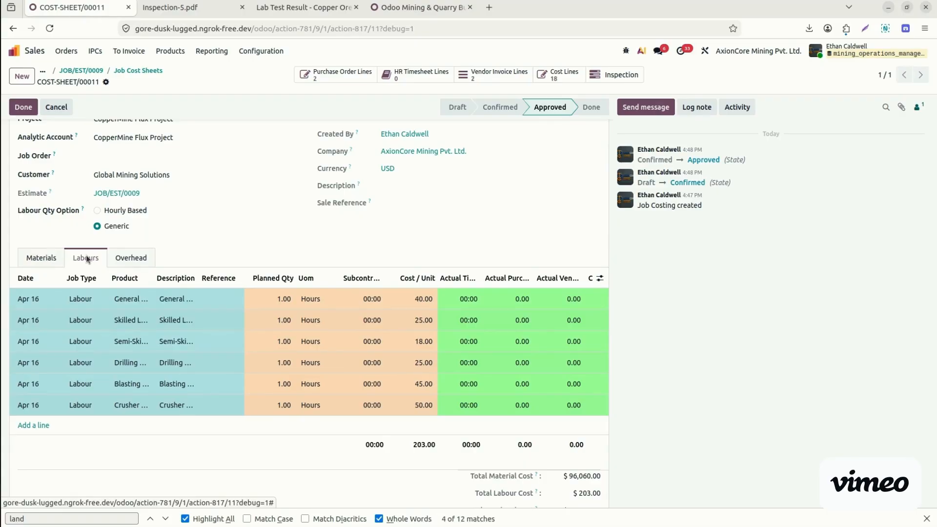
# - From the cost sheet's HR timesheet lines, start a CopperMine Flux Project timer for the Blast Hole Preparation & Core Drilling Operations task
pyautogui.click(428, 76)
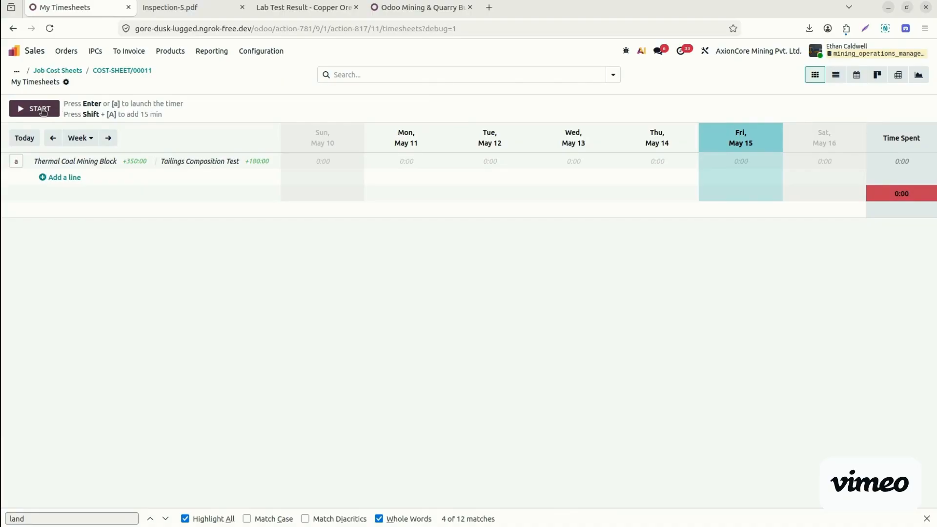
pyautogui.click(43, 110)
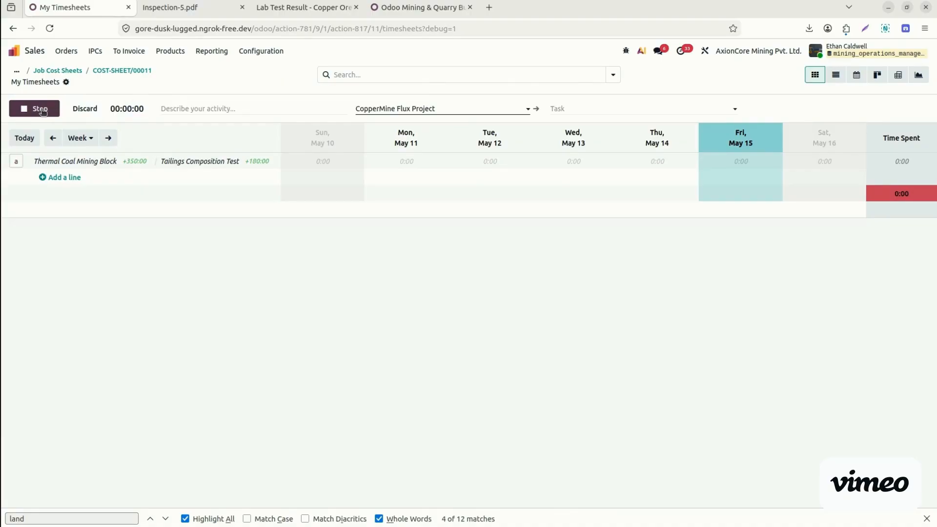
pyautogui.click(596, 106)
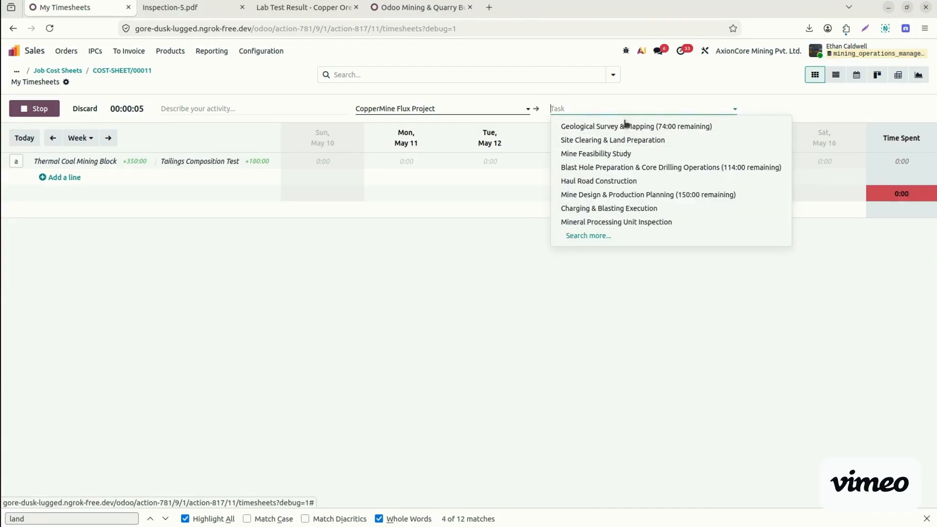
pyautogui.click(622, 167)
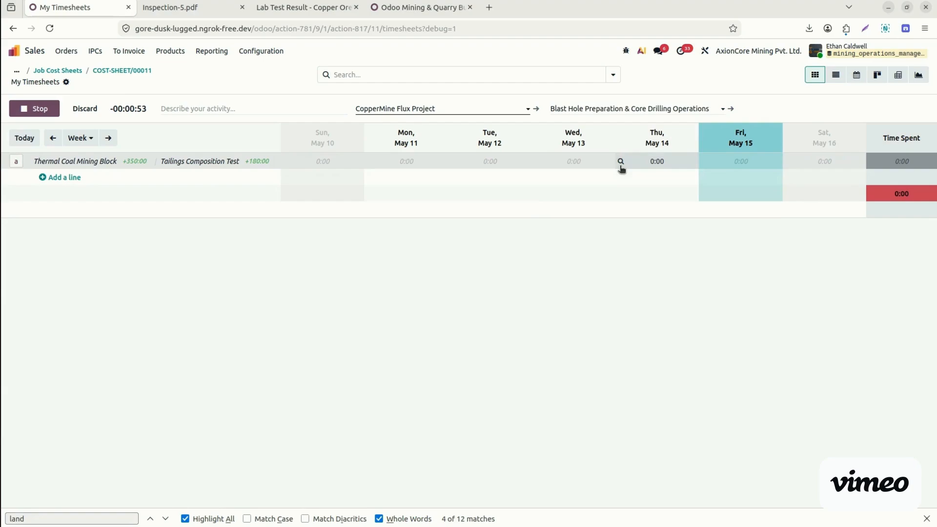
# - Open the timer's task record and show its timesheet entries with their job cost centers
pyautogui.click(732, 108)
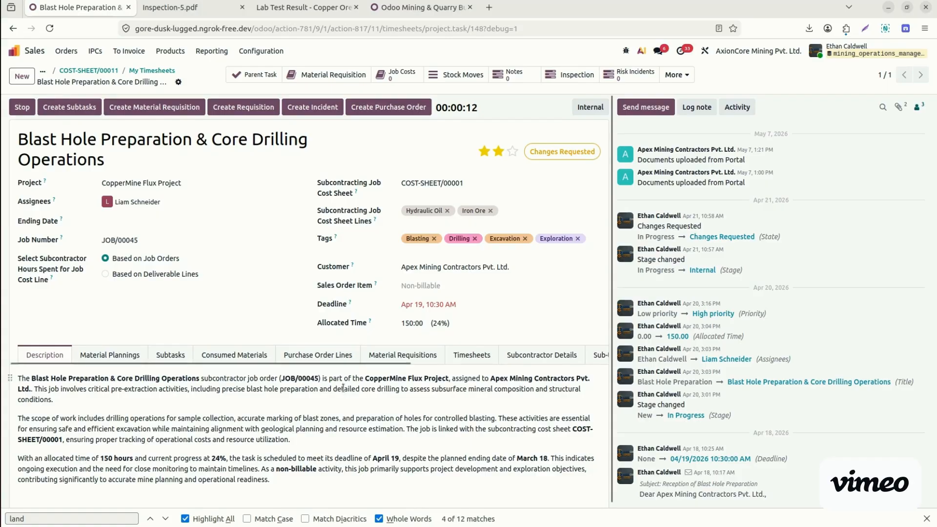
pyautogui.click(473, 354)
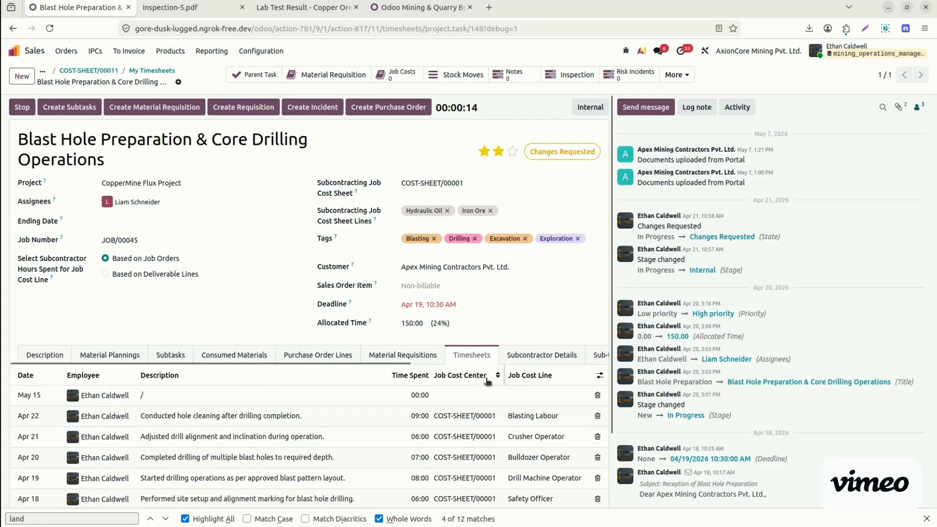
pyautogui.scroll(-3, 616, 471)
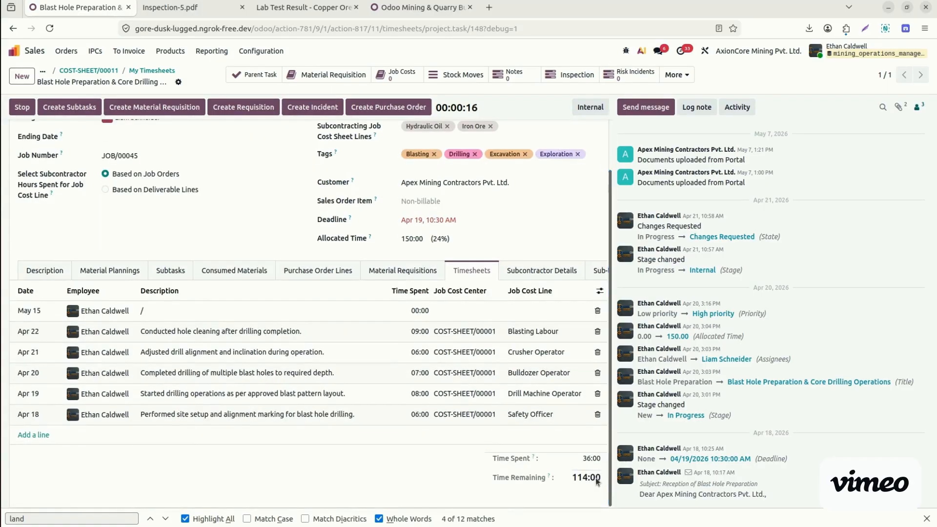
# - Set the job cost center of the task's Apr 22, Apr 21 and Apr 20 timesheet entries to COST-SHEET/00011
pyautogui.click(478, 337)
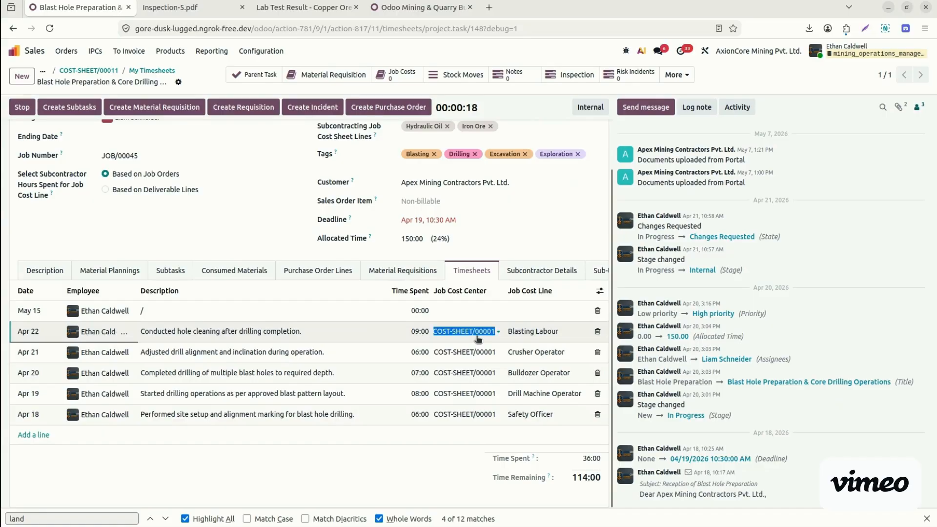
pyautogui.write('11')
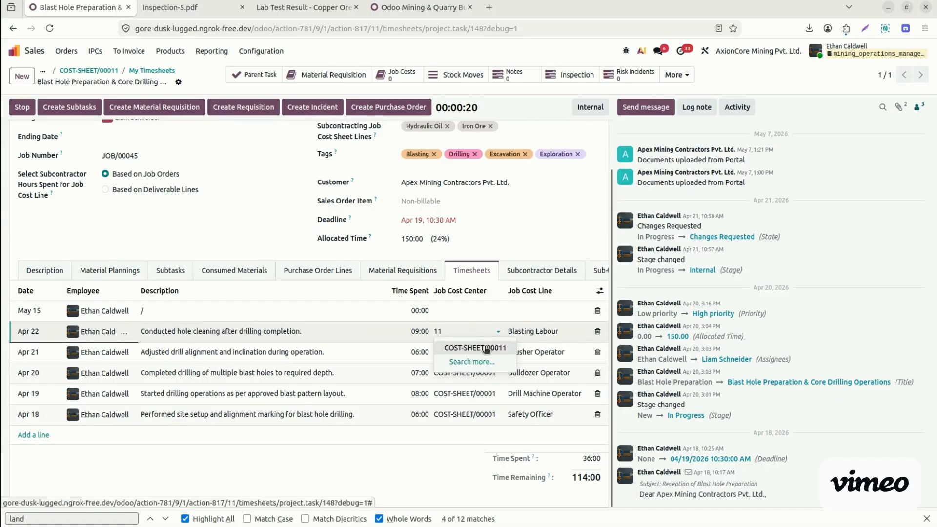
pyautogui.click(486, 350)
pyautogui.click(465, 351)
pyautogui.write('11')
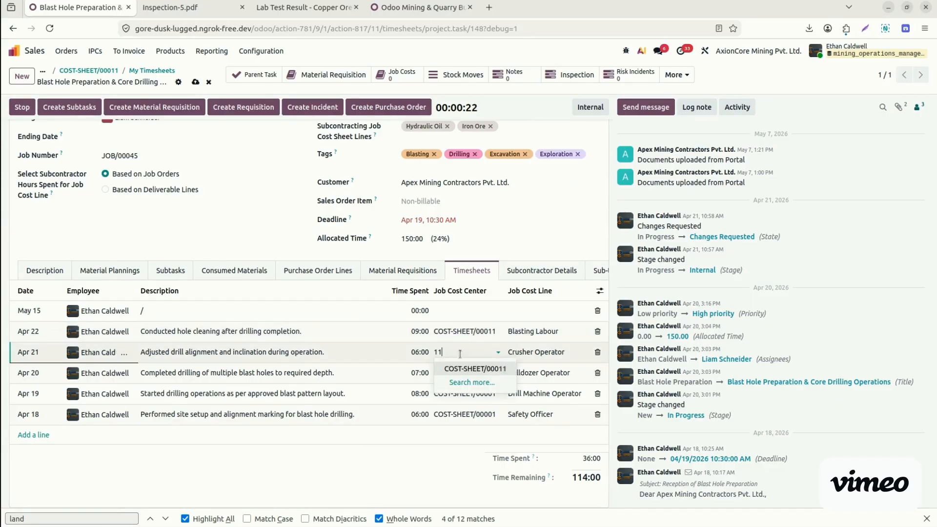
pyautogui.click(479, 373)
pyautogui.click(478, 373)
pyautogui.write('11')
pyautogui.click(490, 390)
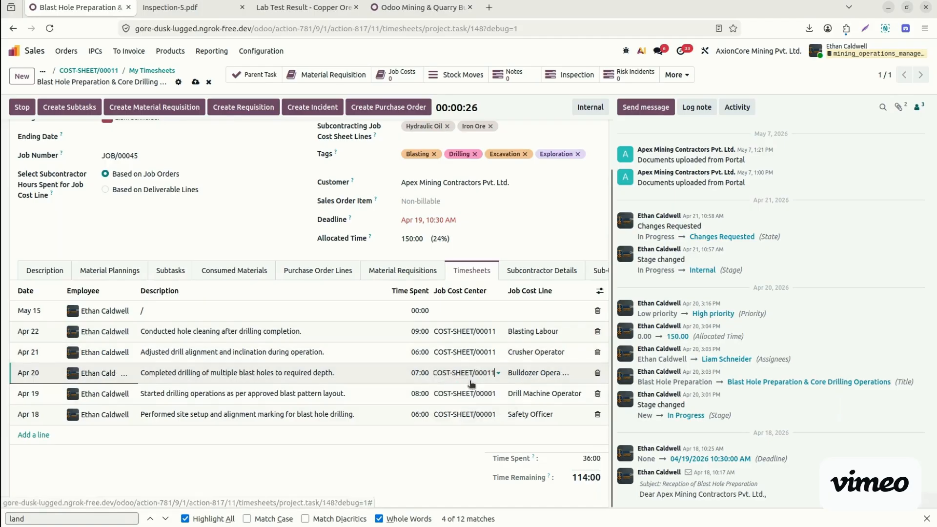
# - Assign the Apr 19 and Apr 18 timesheet entries to job cost center COST-SHEET/00011 as well, and save the task
pyautogui.click(476, 393)
pyautogui.write('11')
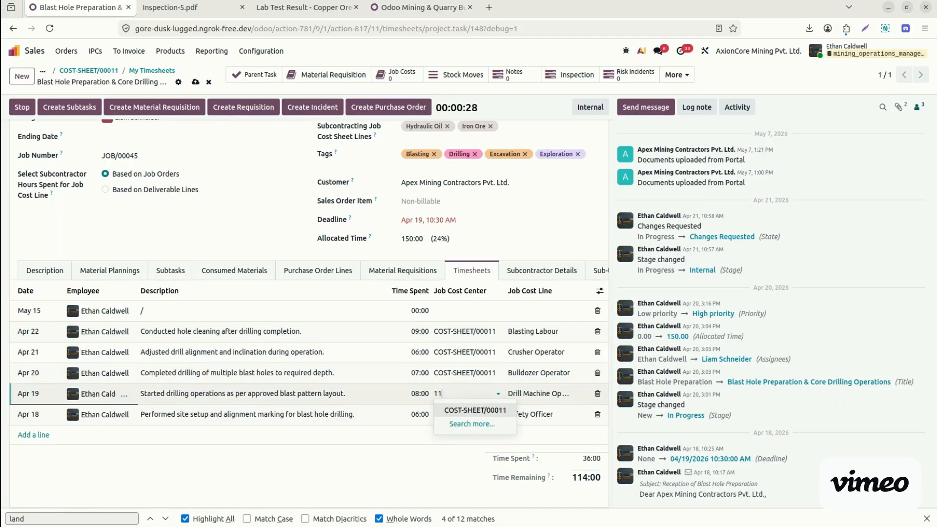
pyautogui.click(476, 410)
pyautogui.click(474, 414)
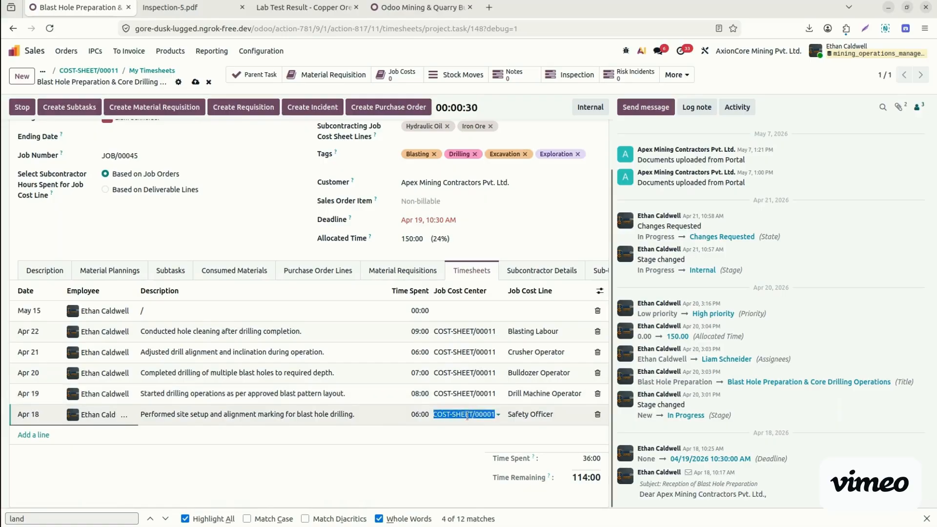
pyautogui.write('11')
pyautogui.click(473, 431)
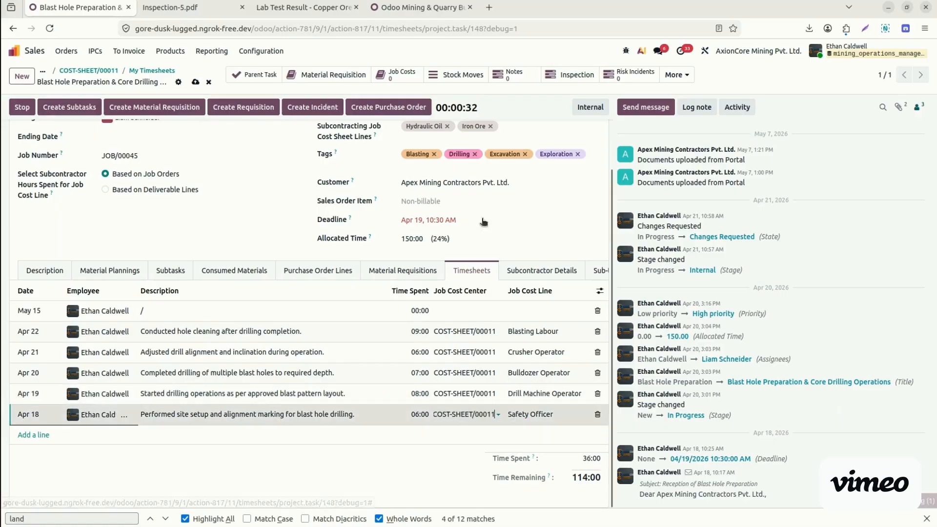
pyautogui.click(196, 81)
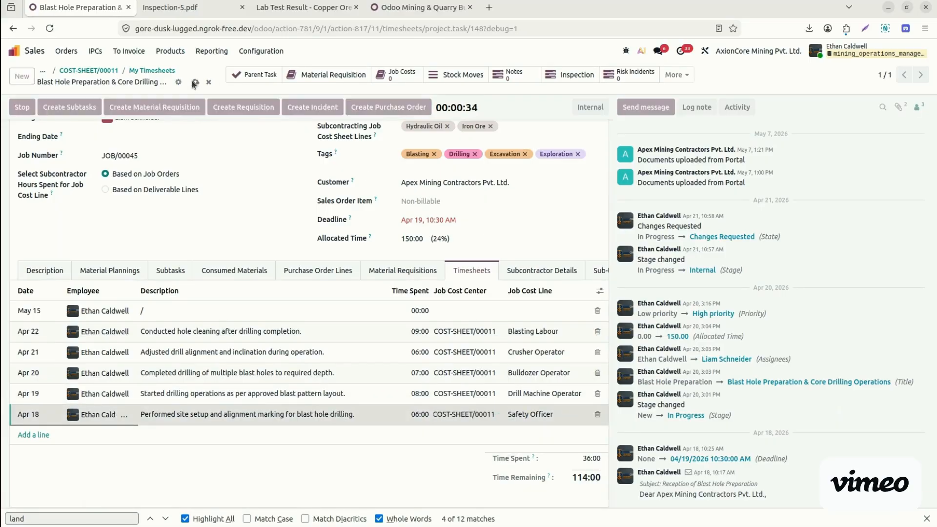
# - Go back to My Timesheets and show the running May 15 entry in list view
pyautogui.click(163, 70)
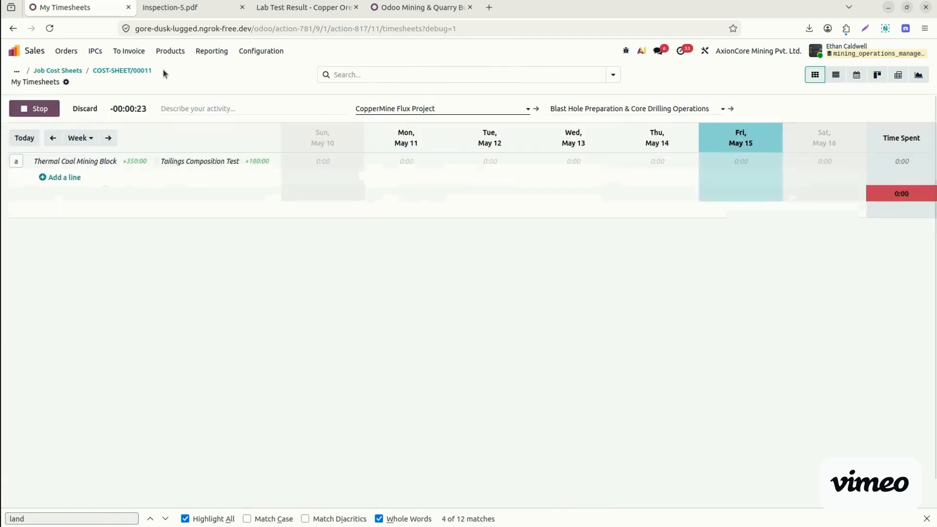
pyautogui.click(836, 76)
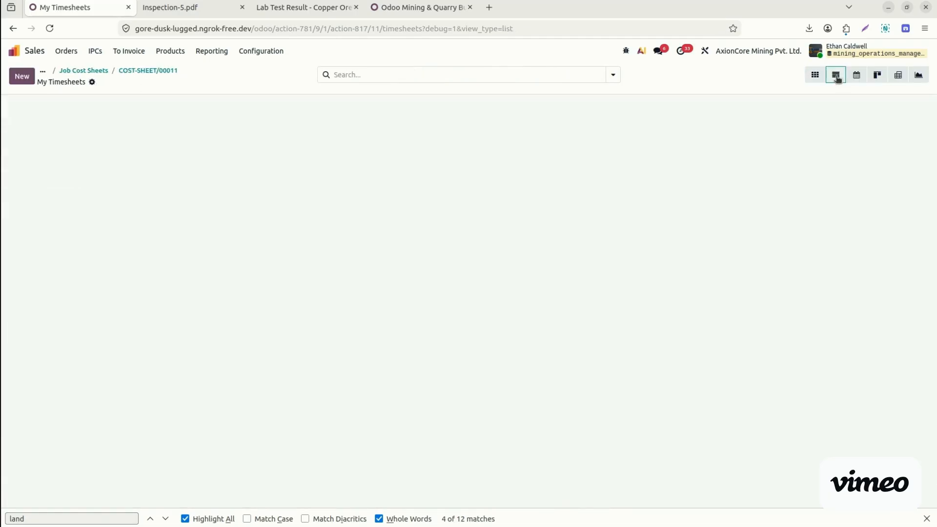
pyautogui.click(273, 215)
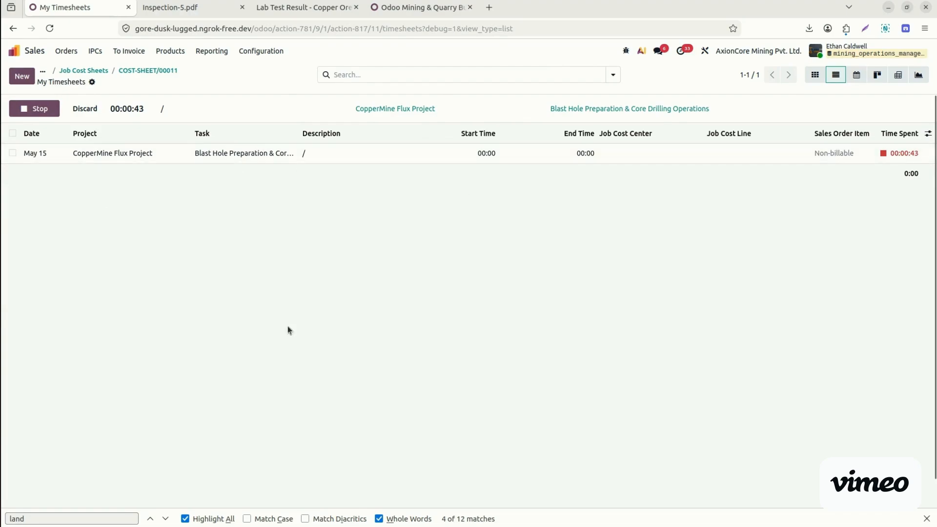
# - Describe the May 15 entry as "labor work" and link it to COST-SHEET/00011 with the General Labour job cost line
pyautogui.click(337, 152)
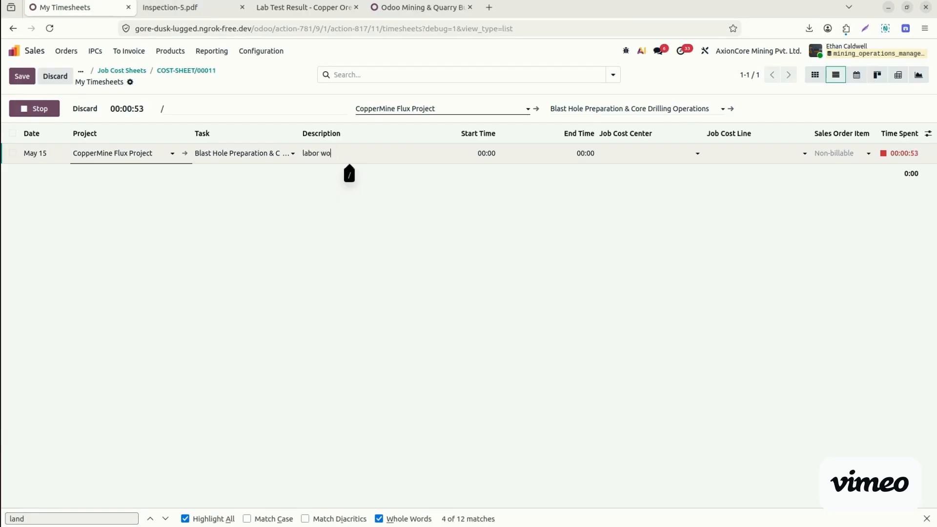
pyautogui.press('Tab')
pyautogui.press('Tab')
pyautogui.press('Tab')
pyautogui.write('11')
pyautogui.press('Tab')
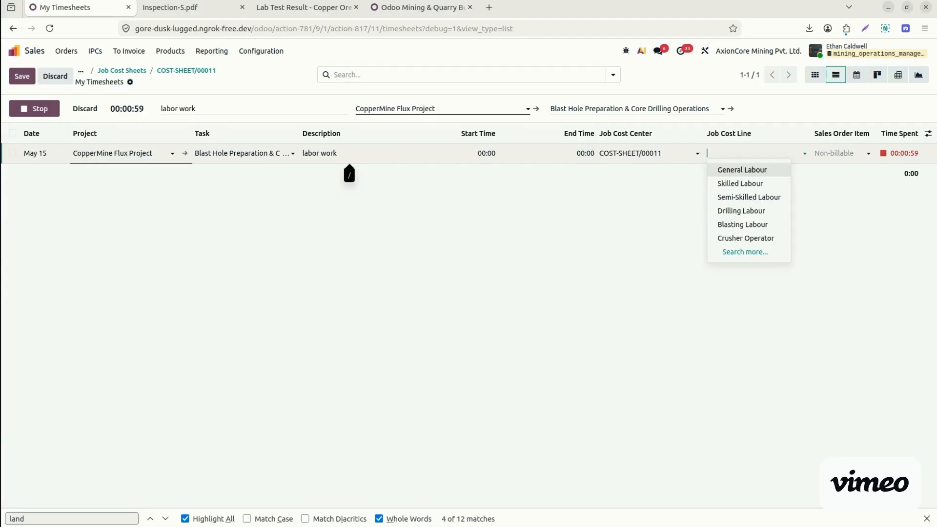
pyautogui.press('Down')
pyautogui.press('Up')
pyautogui.press('Return')
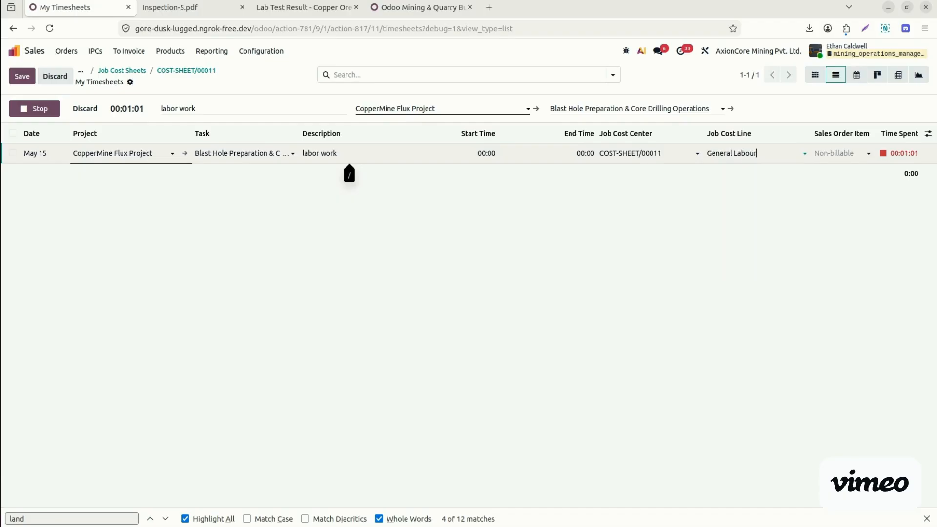
pyautogui.press('Return')
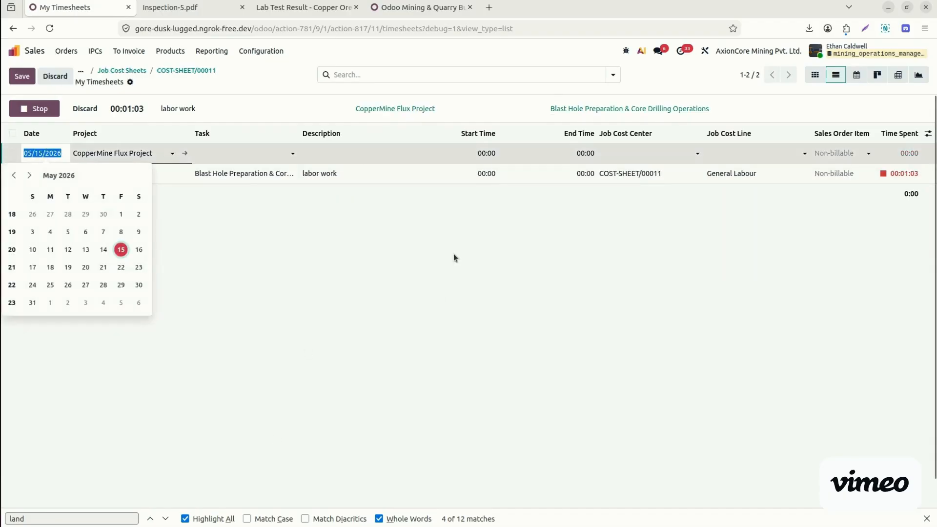
pyautogui.press('Escape')
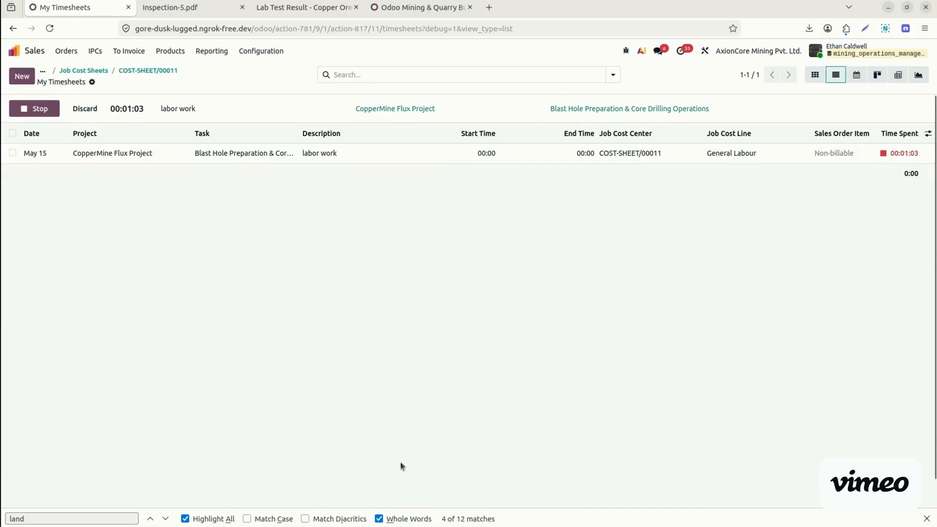
# - Stop the running timesheet timer and return to COST-SHEET/00011
pyautogui.click(911, 156)
pyautogui.click(44, 108)
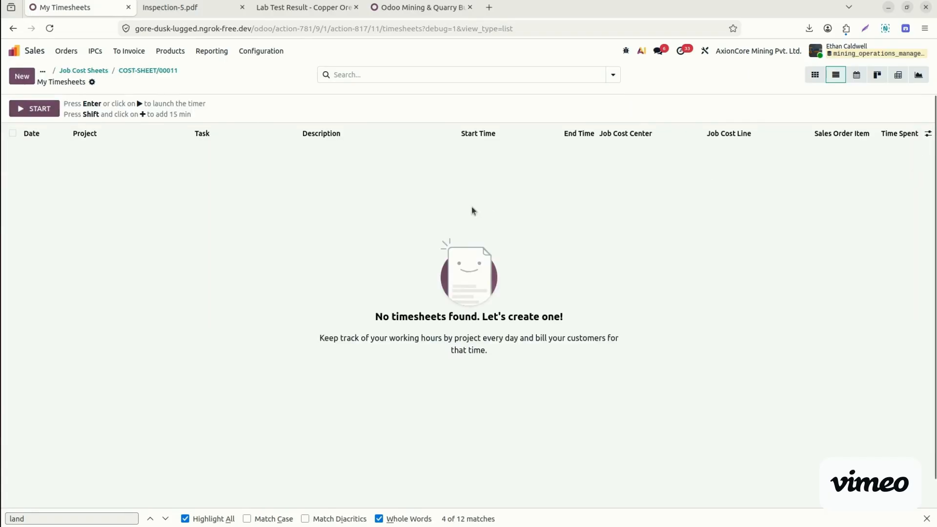
pyautogui.click(835, 76)
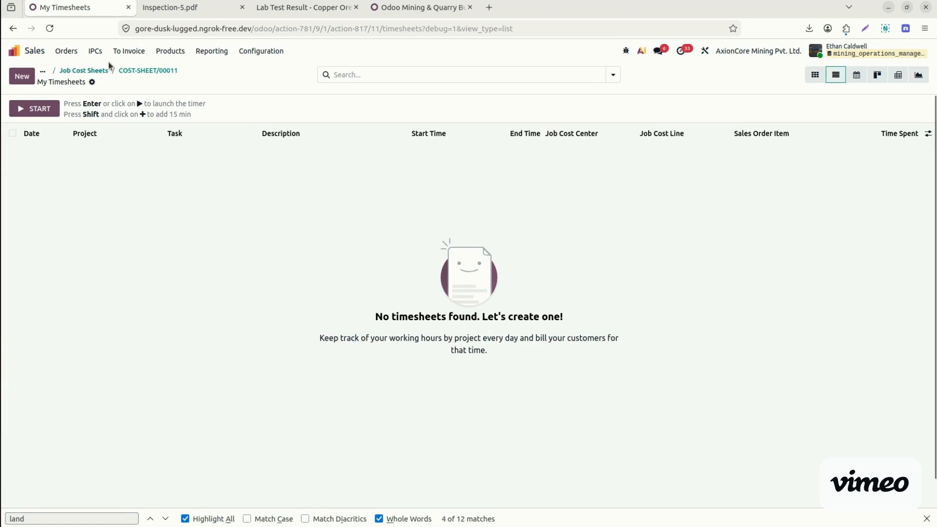
pyautogui.click(134, 70)
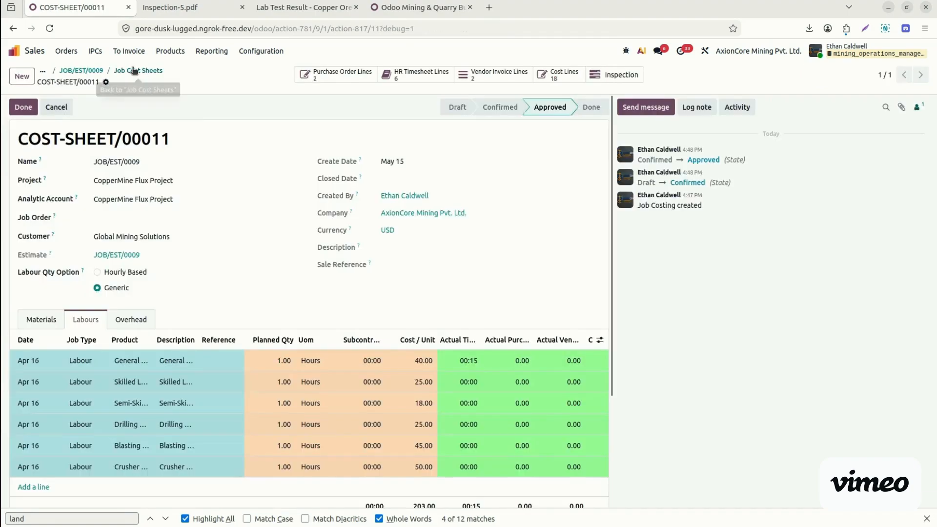
# - List the cost sheet's HR timesheet lines and set the "labor work" entry's time spent to 50 hours
pyautogui.click(430, 77)
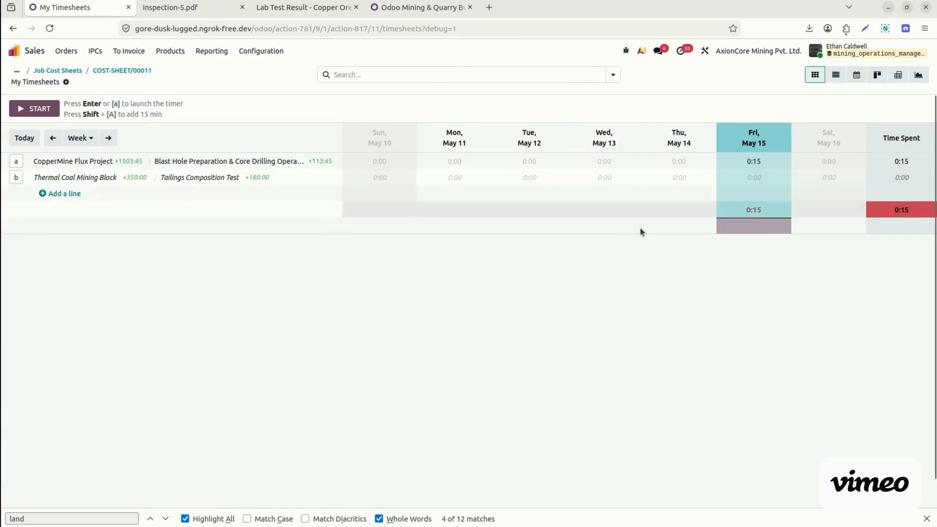
pyautogui.click(836, 75)
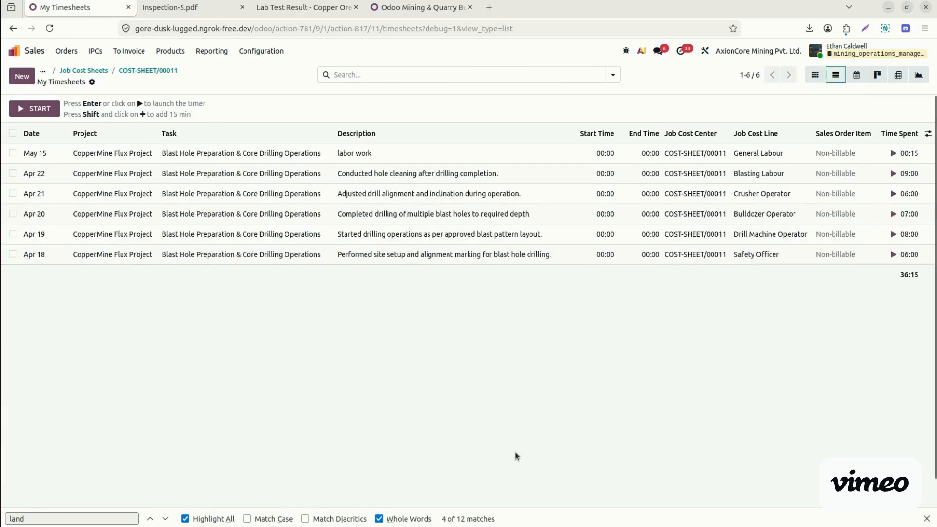
pyautogui.click(911, 155)
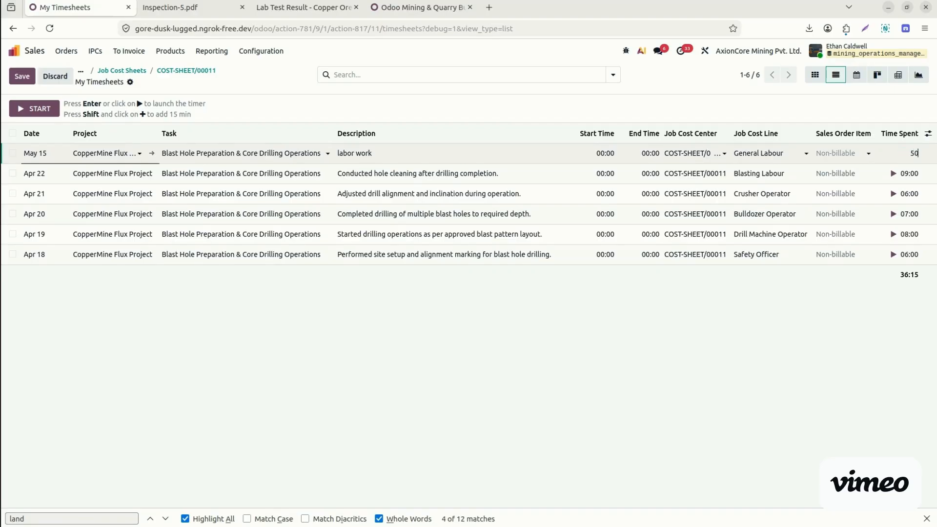
pyautogui.click(773, 363)
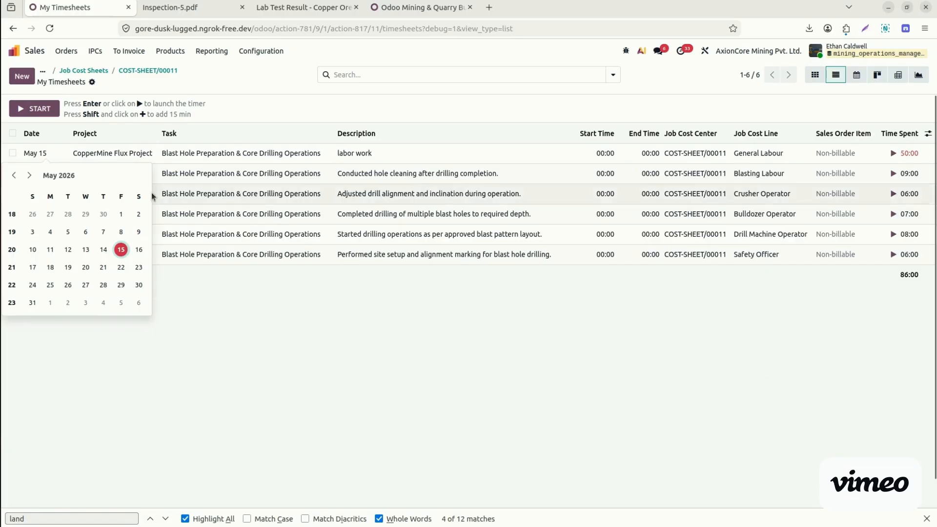
# - Check the labour lines' actual timesheet hours and cost totals on COST-SHEET/00011, and reopen its HR timesheet lines
pyautogui.click(152, 70)
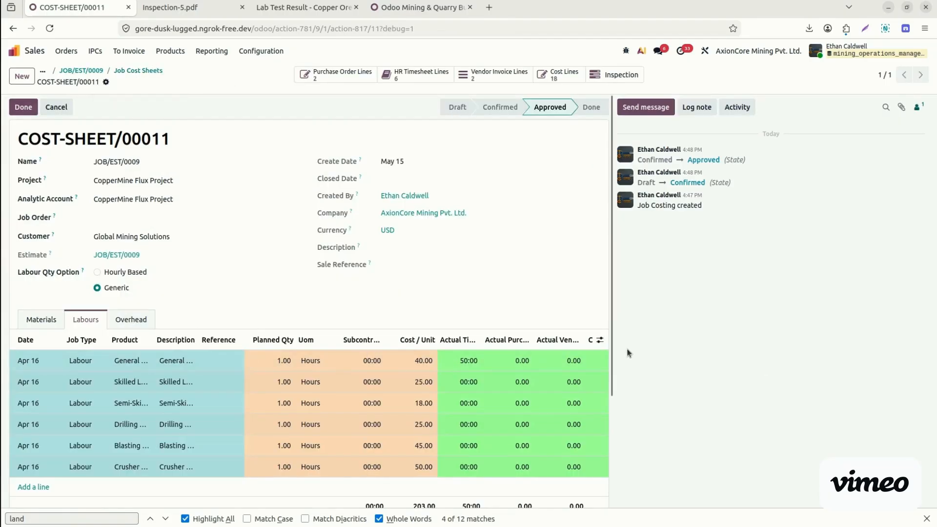
pyautogui.moveTo(609, 354); pyautogui.dragTo(610, 412)
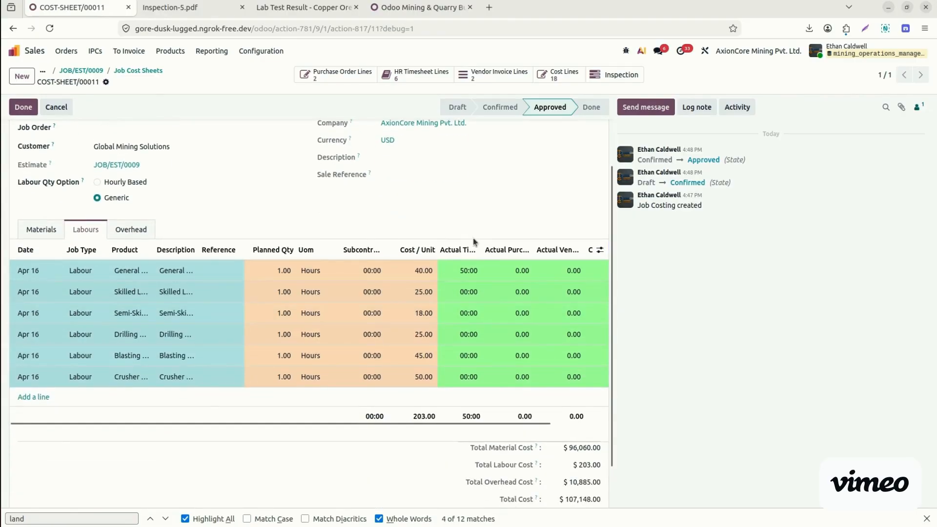
pyautogui.click(422, 74)
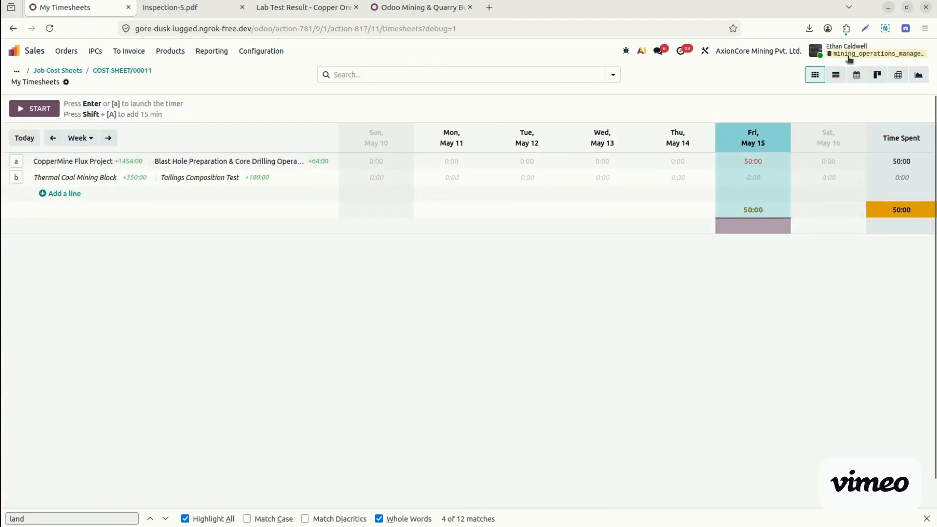
# - Show the timesheets as a list and set the job cost line of the Apr 22 and Apr 21 entries to Drilling Labour
pyautogui.click(835, 75)
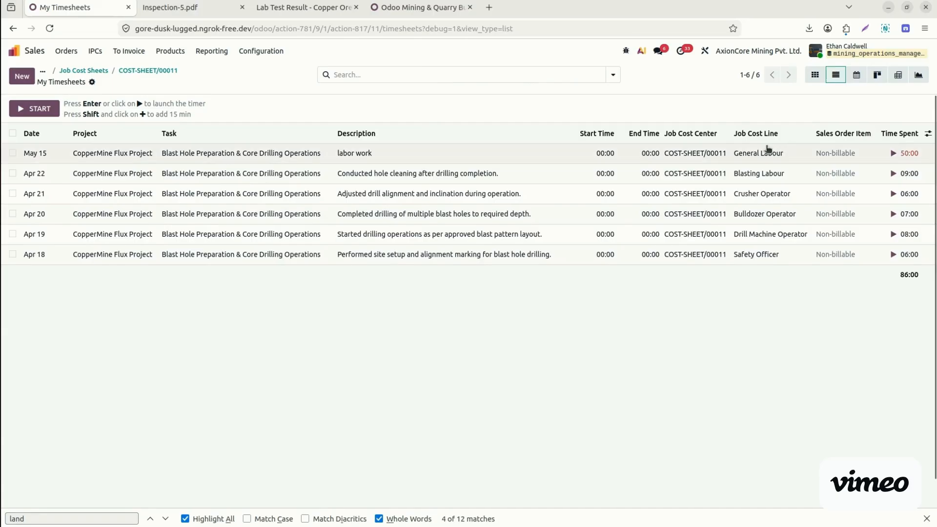
pyautogui.click(776, 181)
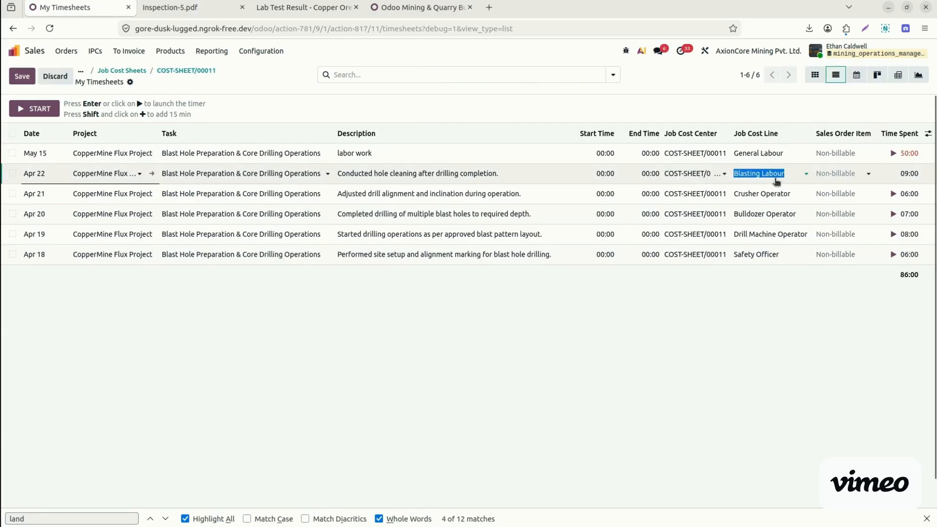
pyautogui.click(776, 180)
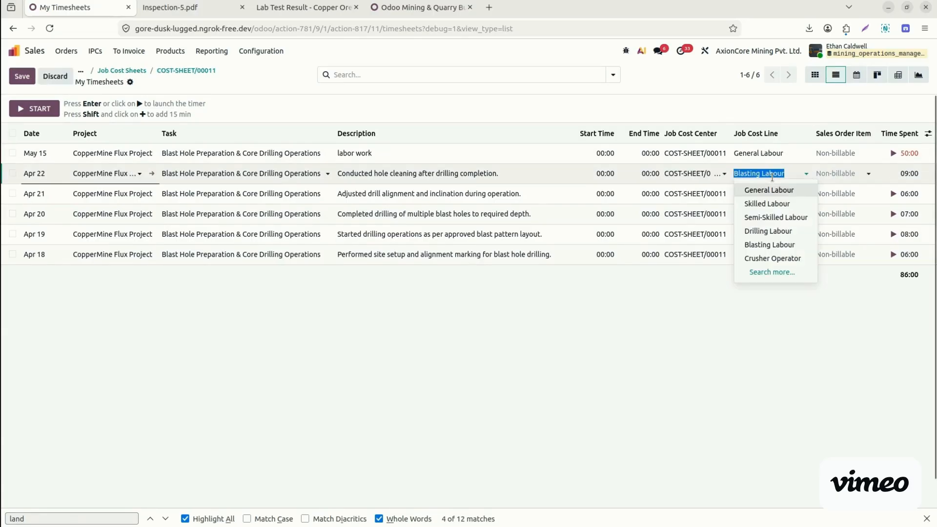
pyautogui.click(786, 232)
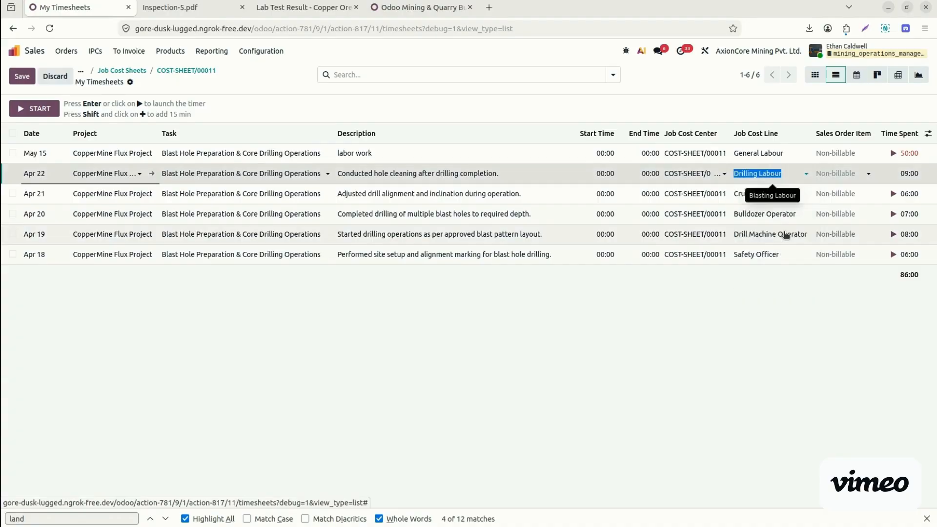
pyautogui.click(774, 198)
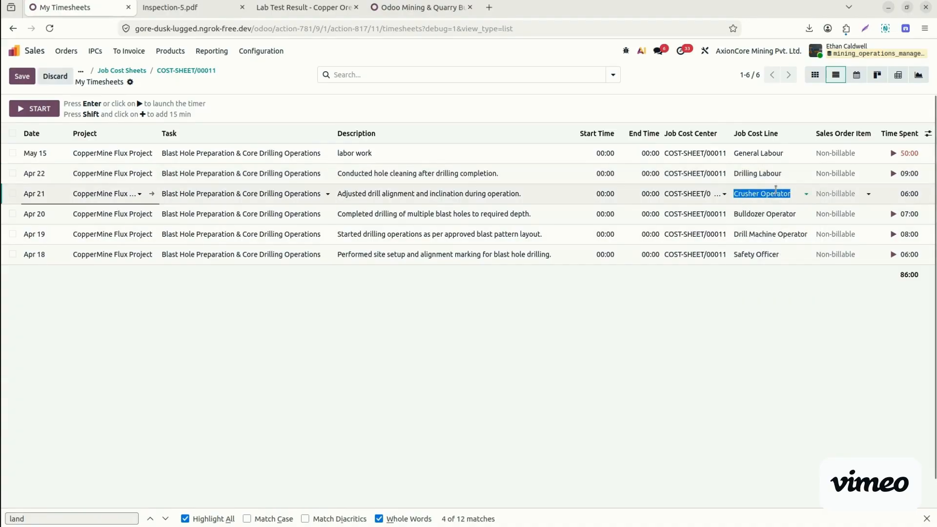
pyautogui.write('dri')
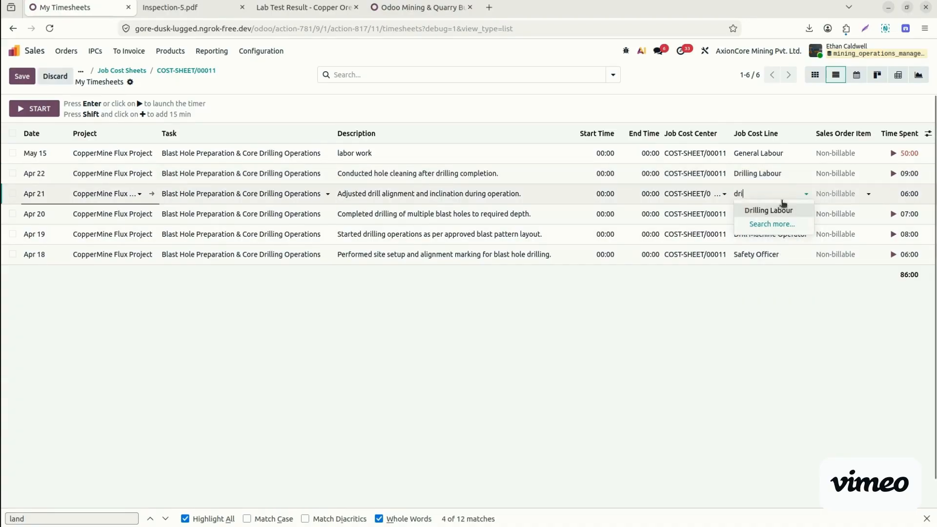
pyautogui.click(781, 210)
# - Set the Apr 20 timesheet entry's job cost line to Crusher Operator and save it
pyautogui.click(756, 215)
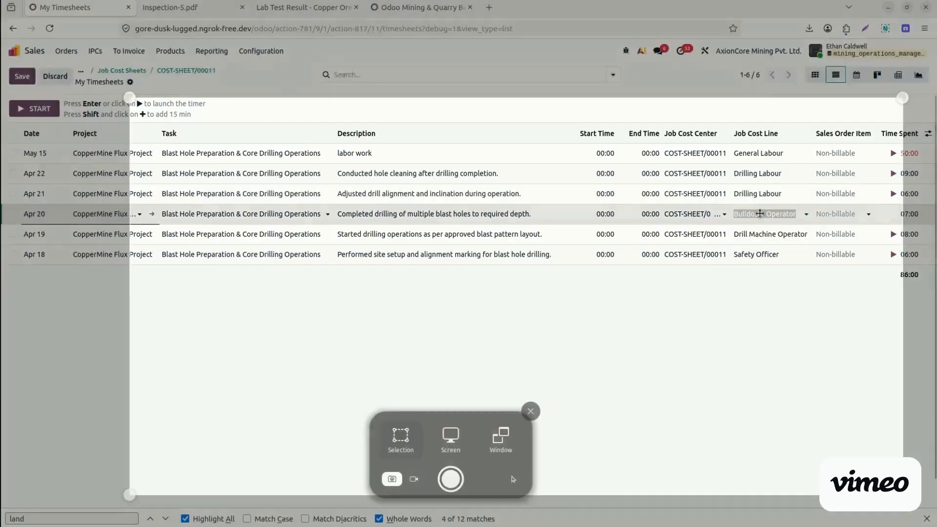
pyautogui.press('BackSpace')
pyautogui.press('Escape')
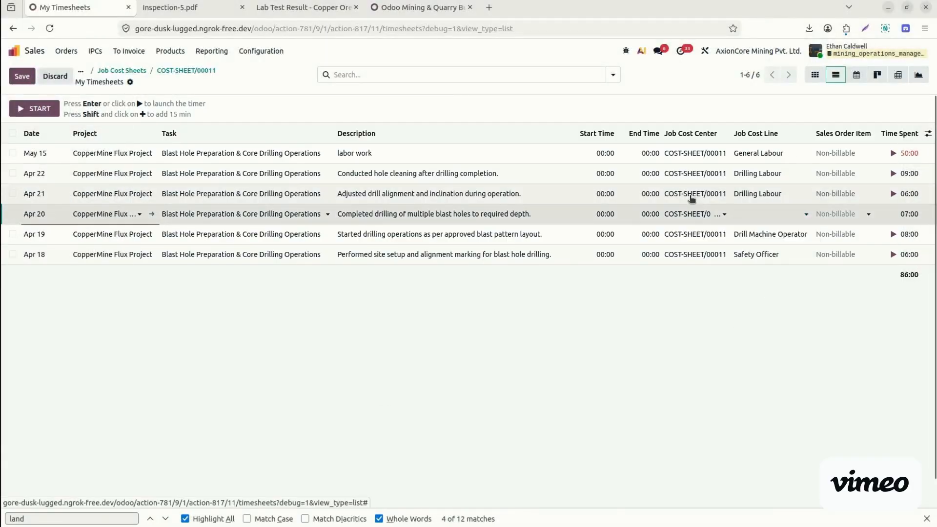
pyautogui.click(766, 214)
pyautogui.click(776, 299)
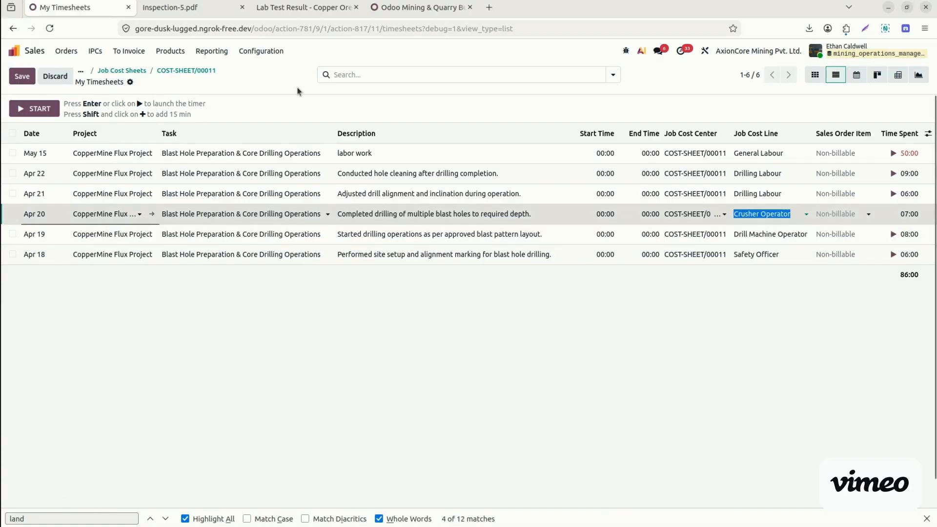
pyautogui.hotkey('alt', 'c')
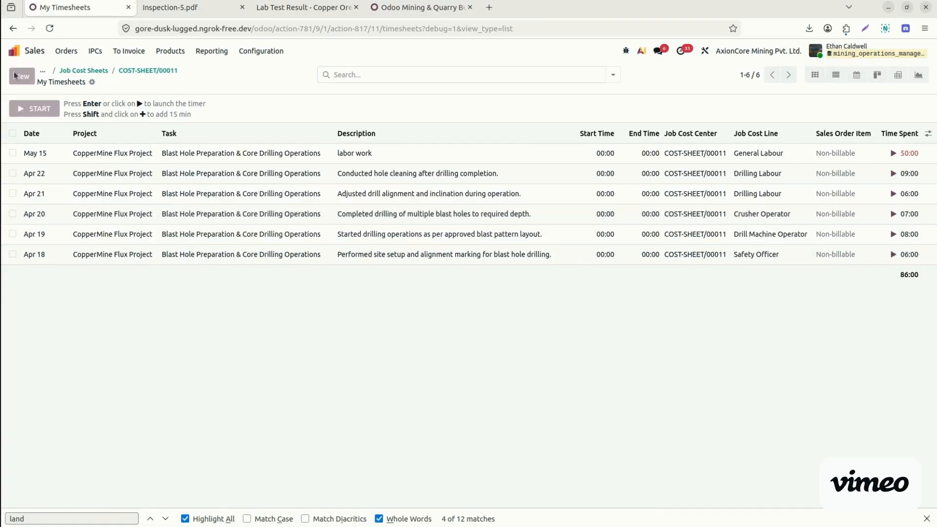
# - Return to COST-SHEET/00011 and examine its labour lines, widening the actual timesheet hours column
pyautogui.click(174, 71)
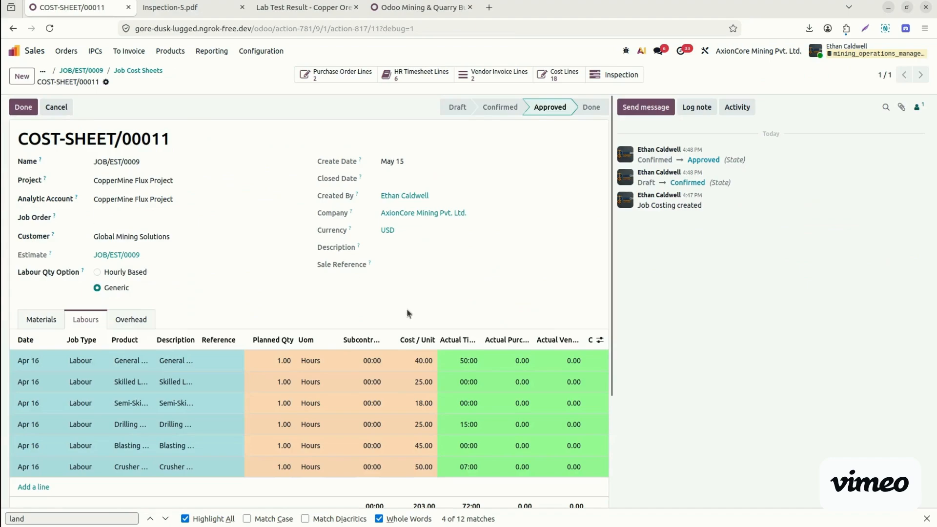
pyautogui.scroll(-2, 609, 335)
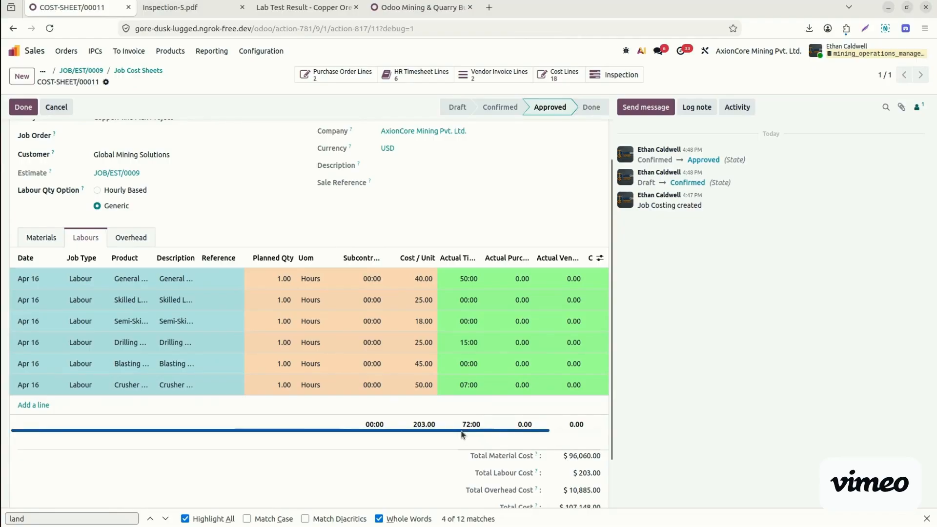
pyautogui.moveTo(463, 434); pyautogui.dragTo(520, 434)
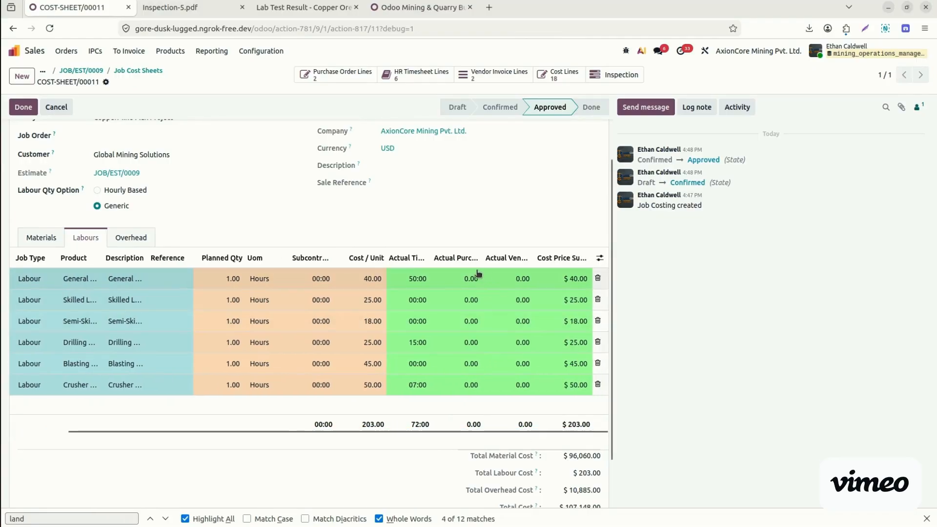
pyautogui.moveTo(430, 253); pyautogui.dragTo(493, 253)
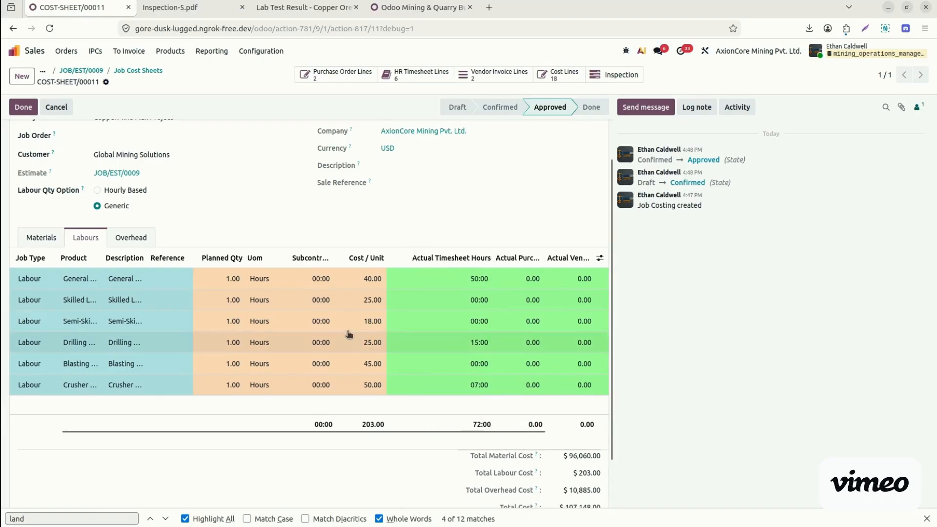
# - Examine the cost sheet's overhead lines, sorting them by description and widening the product column to read the full names
pyautogui.click(123, 239)
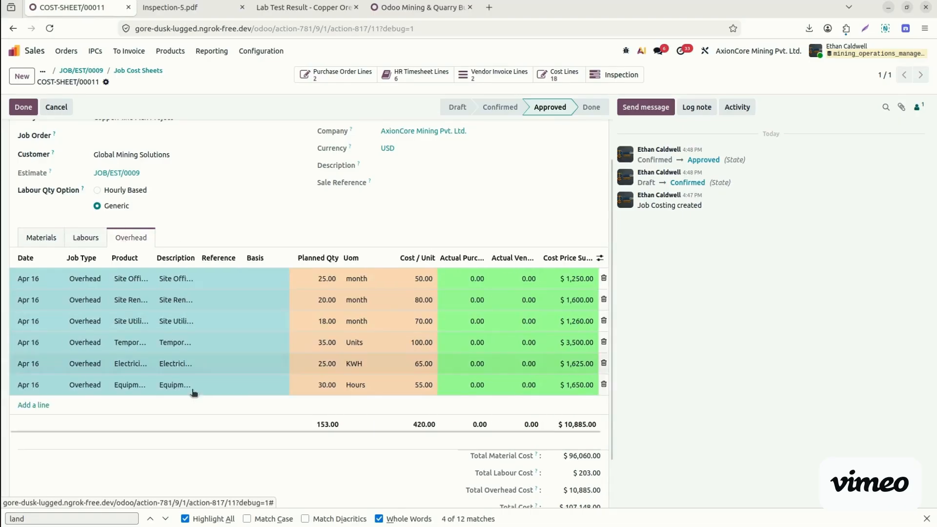
pyautogui.click(156, 263)
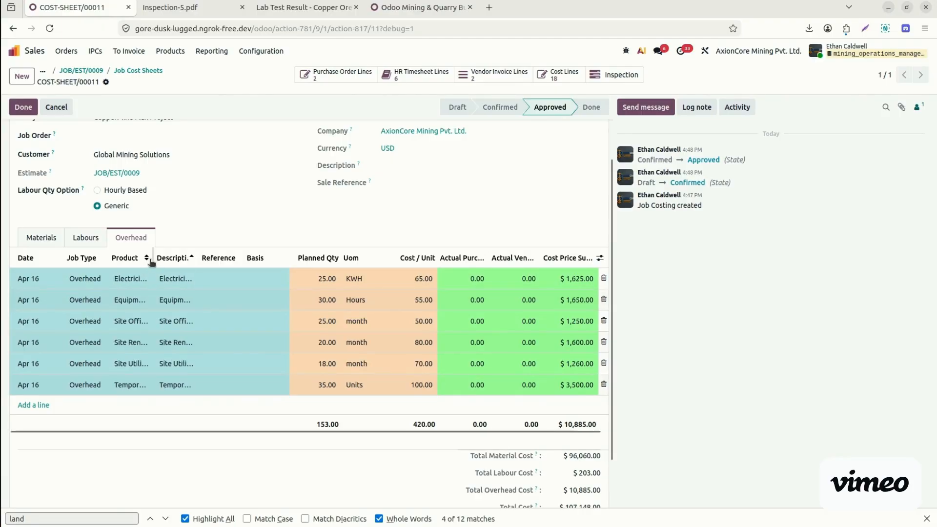
pyautogui.moveTo(155, 262); pyautogui.dragTo(217, 259)
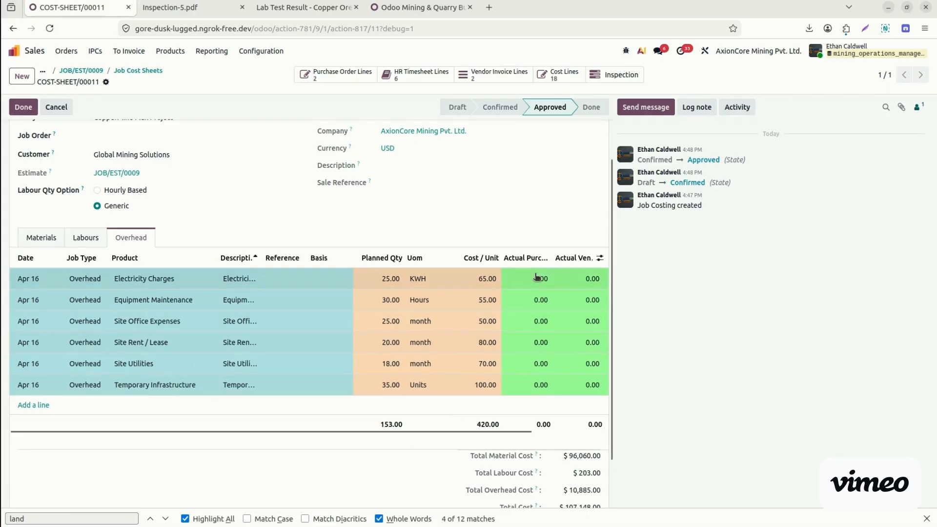
pyautogui.moveTo(520, 433); pyautogui.dragTo(612, 434)
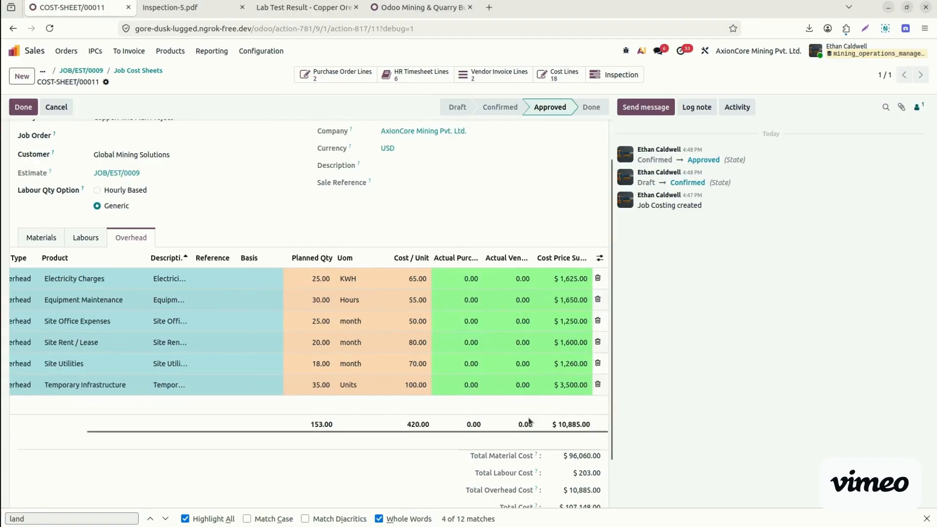
pyautogui.moveTo(510, 432); pyautogui.dragTo(342, 431)
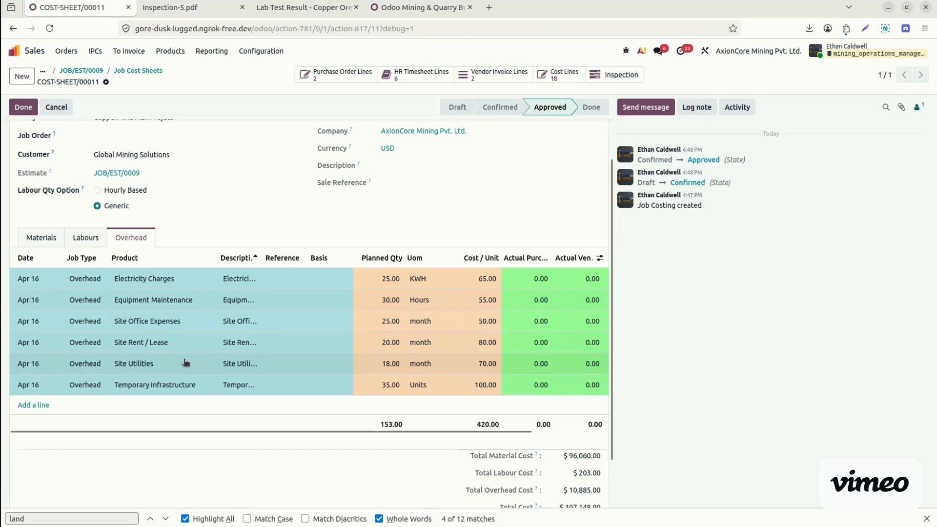
# - Copy the product name Temporary Infrastructure from the overhead lines
pyautogui.click(181, 389)
pyautogui.hotkey('ctrl', 'c')
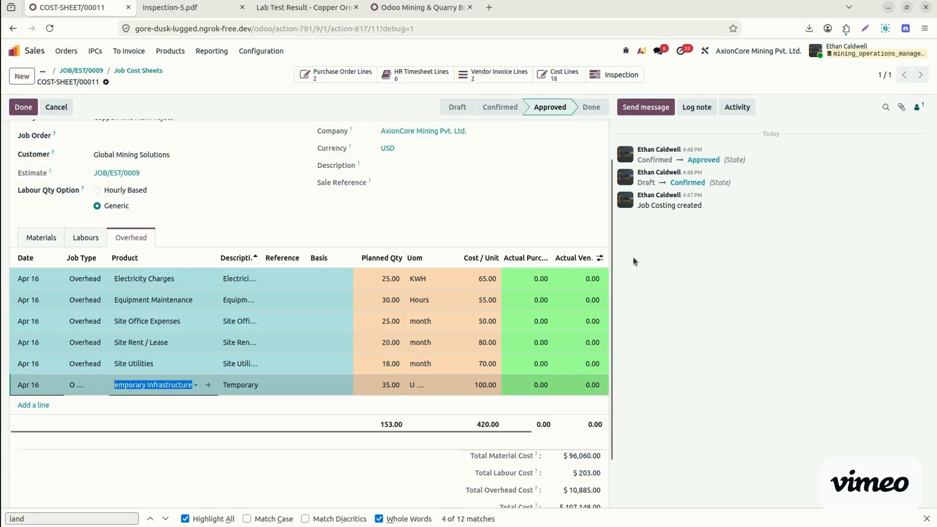
pyautogui.click(655, 267)
pyautogui.scroll(3, 416, 147)
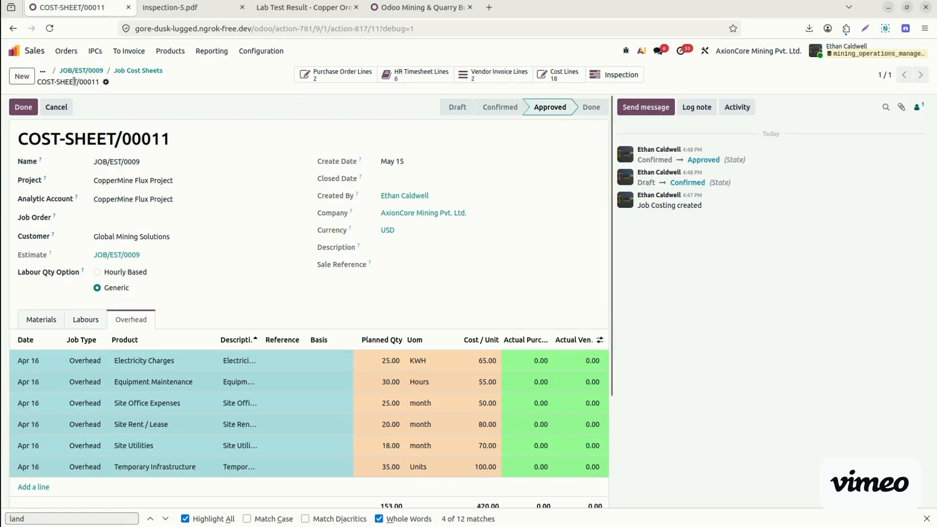
# - Duplicate the browser tab showing COST-SHEET/00011
pyautogui.rightClick(95, 13)
pyautogui.click(431, 10)
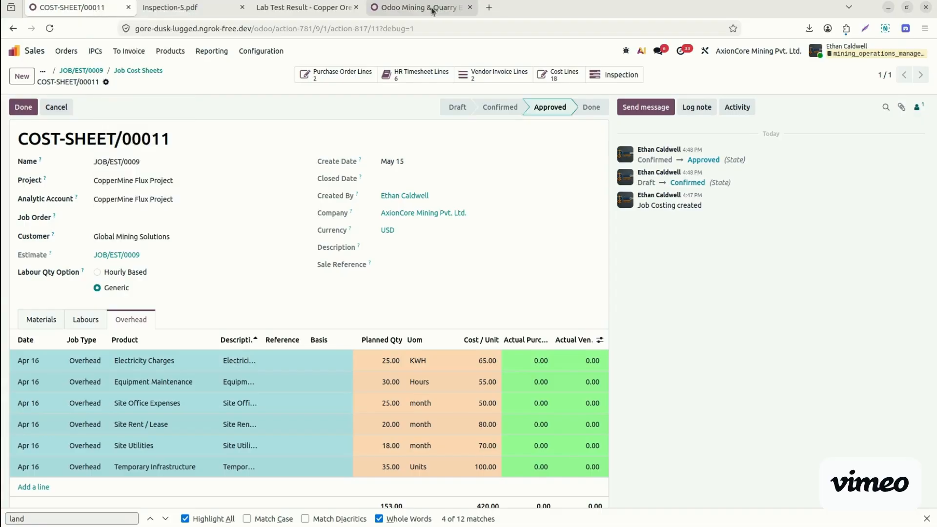
pyautogui.click(432, 10)
pyautogui.click(68, 10)
pyautogui.rightClick(69, 11)
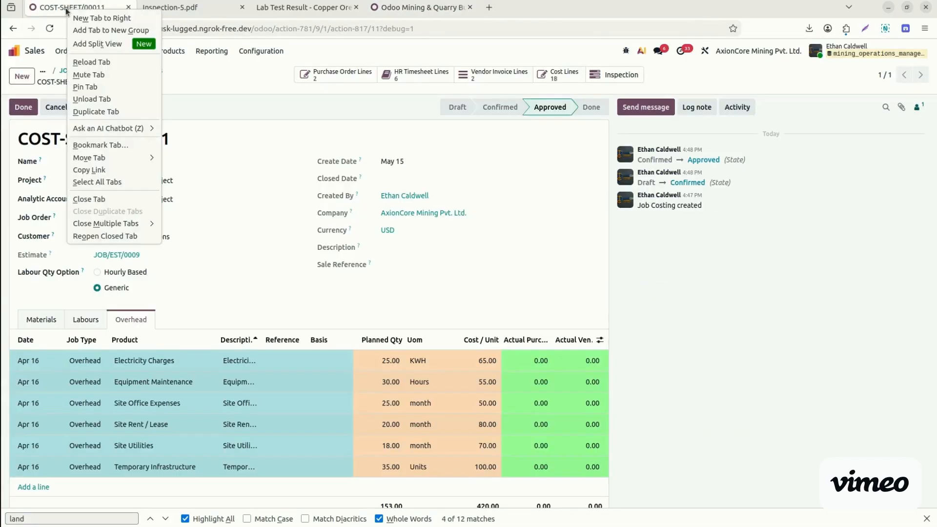
pyautogui.click(111, 108)
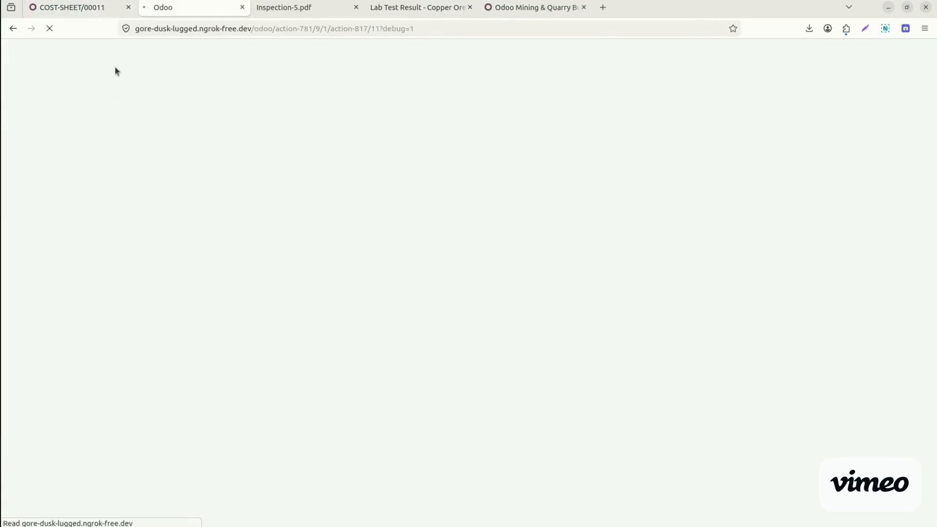
# - In the duplicated tab, switch to the Jobs app and open its job orders
pyautogui.click(16, 54)
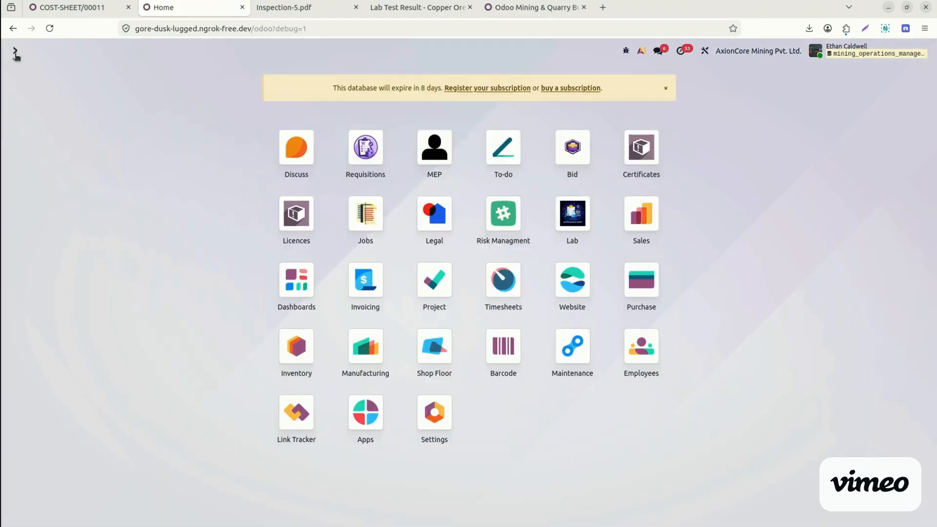
pyautogui.write('jobs')
pyautogui.press('Return')
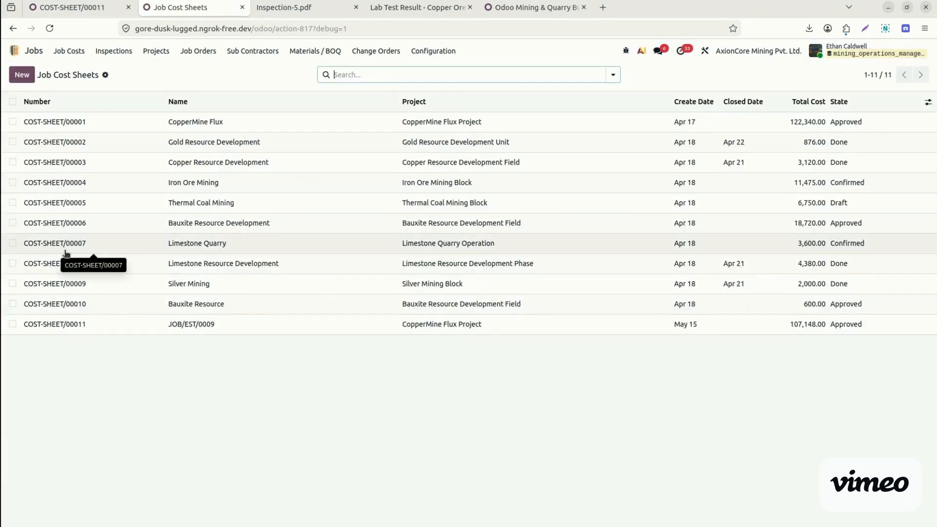
pyautogui.click(198, 51)
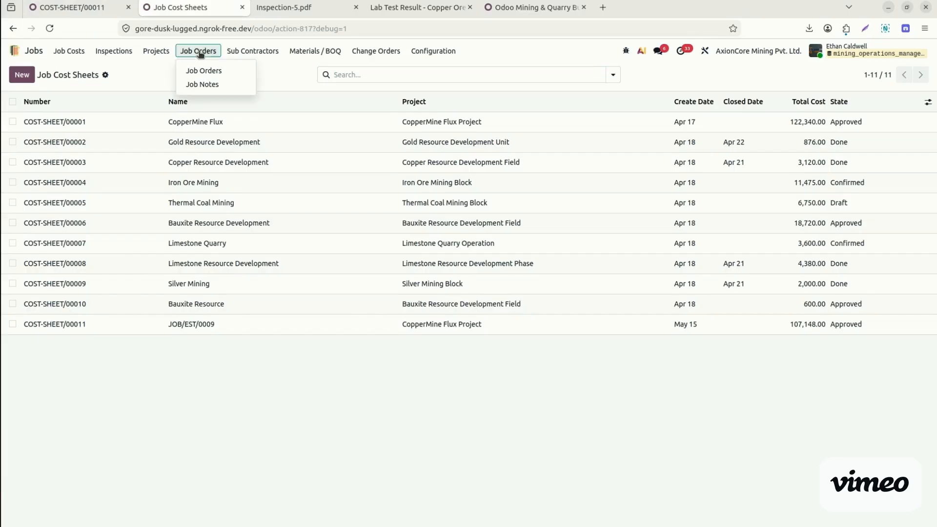
pyautogui.click(221, 73)
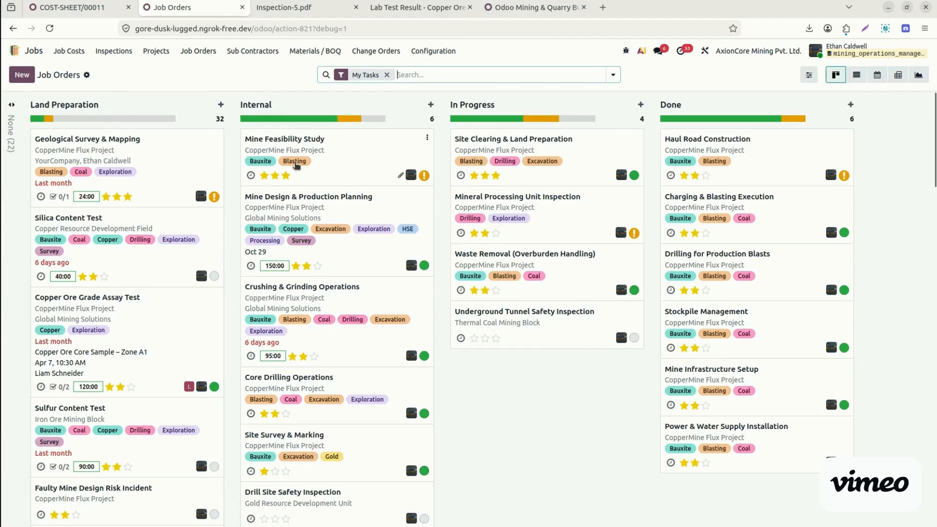
# - Show the job orders as a list without the My Tasks filter, grouped by project
pyautogui.click(856, 75)
pyautogui.press('BackSpace')
pyautogui.press('BackSpace')
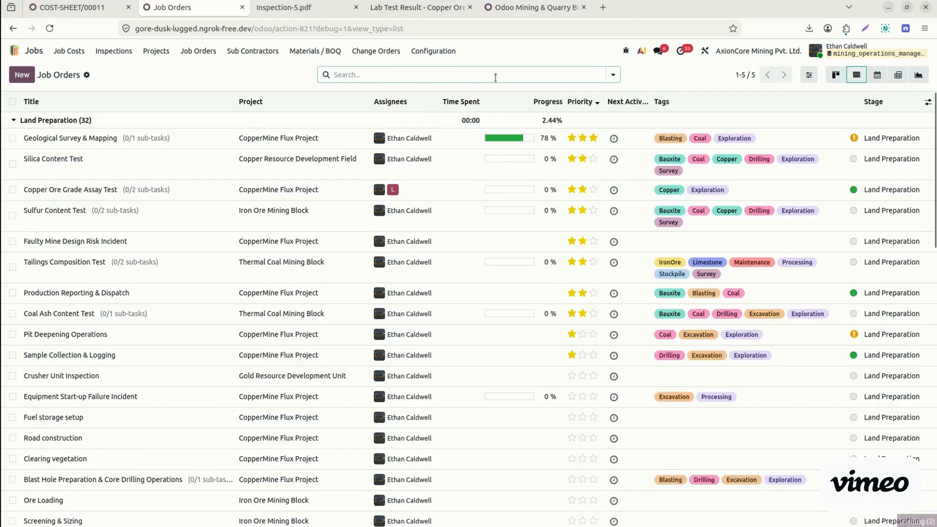
pyautogui.click(611, 76)
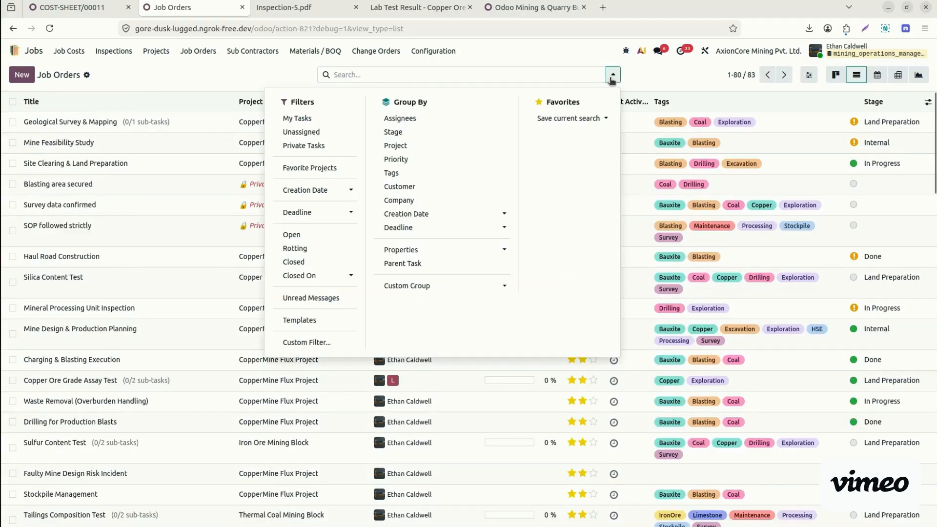
pyautogui.click(403, 147)
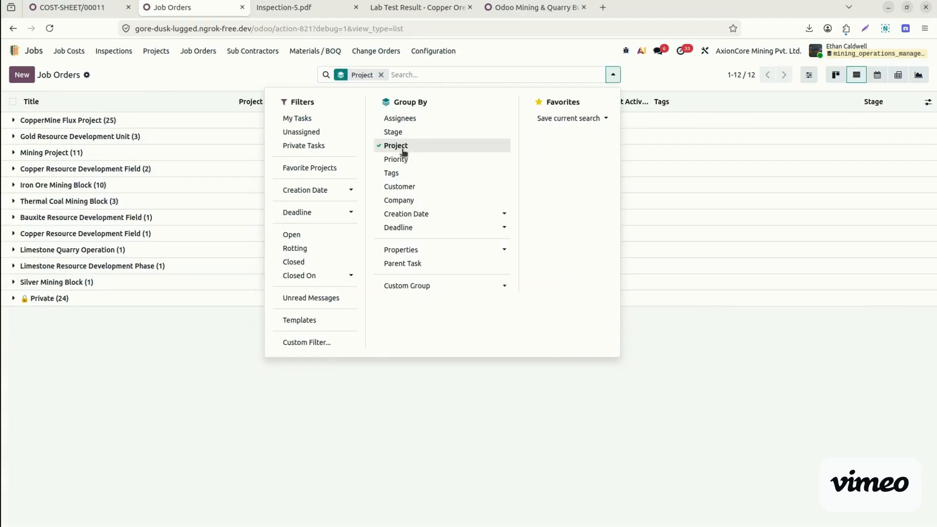
# - Expand the CopperMine Flux Project group and search the page for "Temporary Infrastructure"
pyautogui.click(100, 131)
pyautogui.moveTo(99, 130); pyautogui.dragTo(92, 123)
pyautogui.click(93, 123)
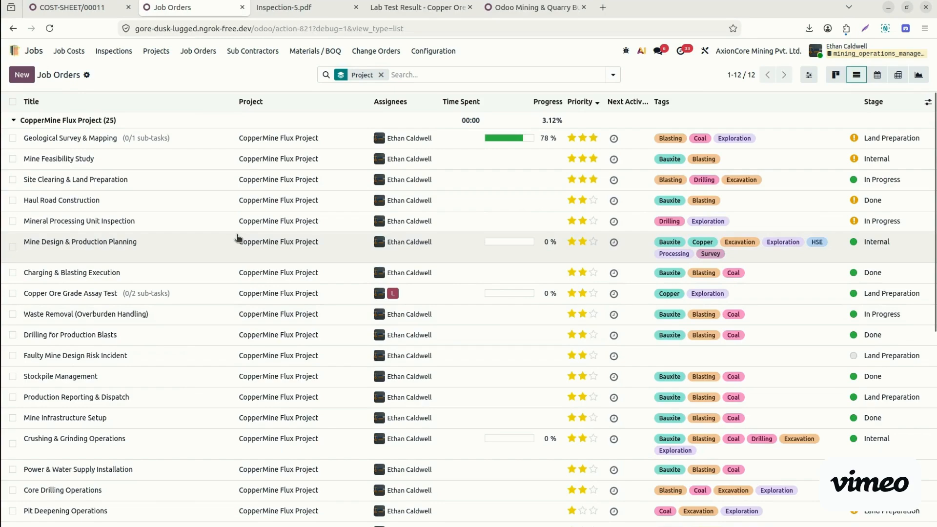
pyautogui.hotkey('ctrl', 'f')
pyautogui.hotkey('ctrl', 'v')
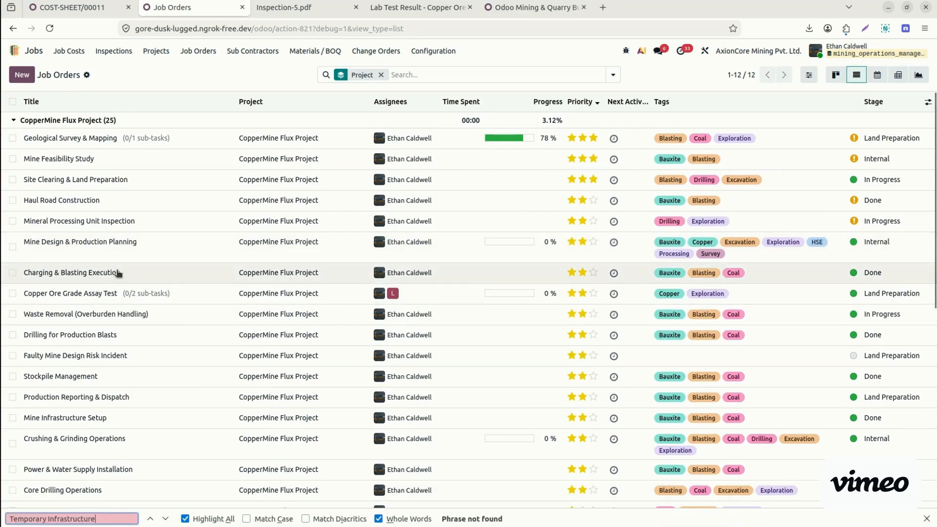
# - Open the Mine Design & Production Planning job order in the CopperMine Flux Project group
pyautogui.click(77, 256)
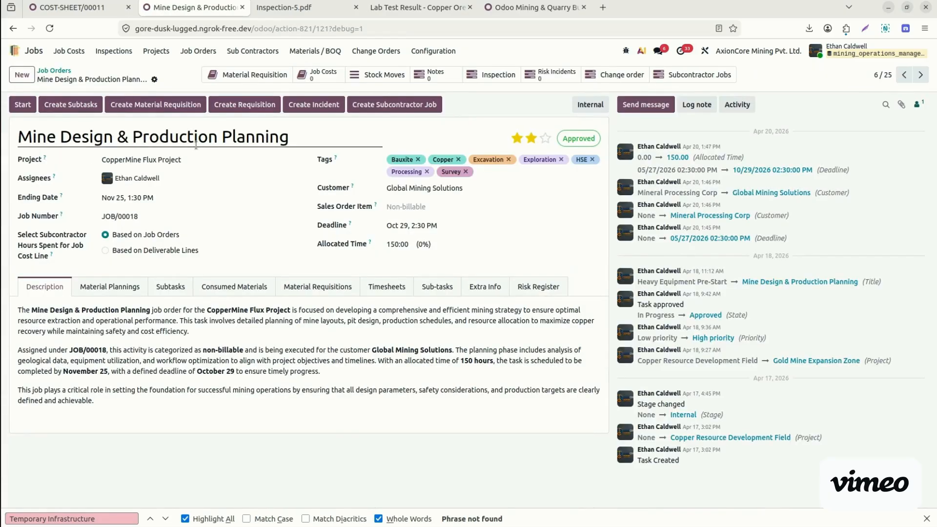
pyautogui.click(400, 106)
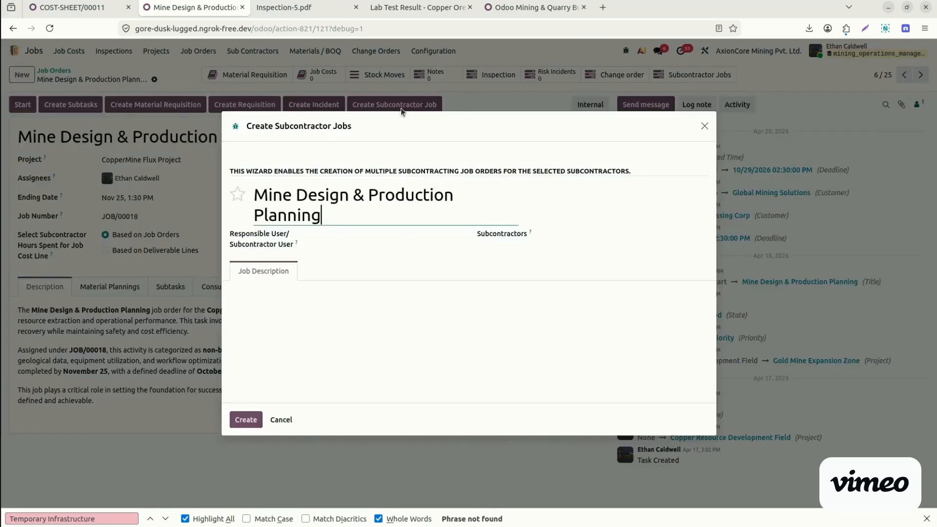
pyautogui.click(342, 234)
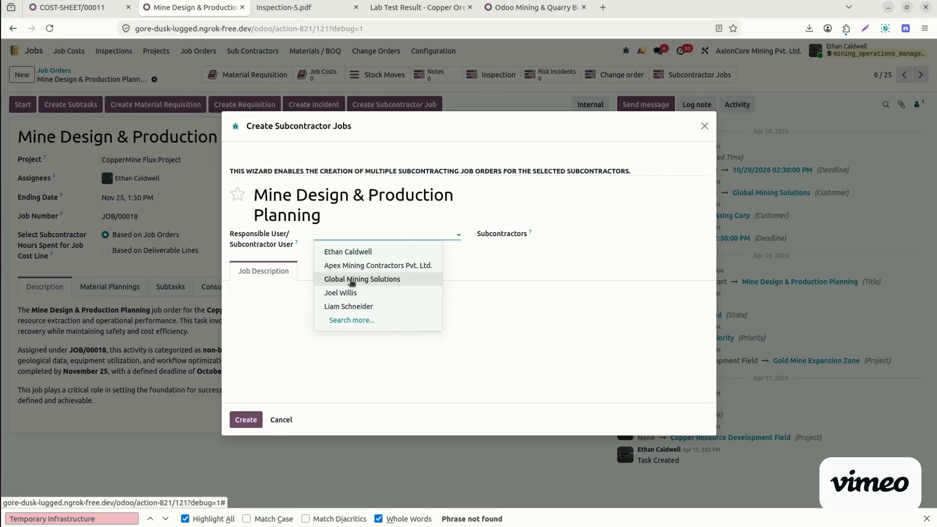
pyautogui.click(351, 280)
pyautogui.click(566, 233)
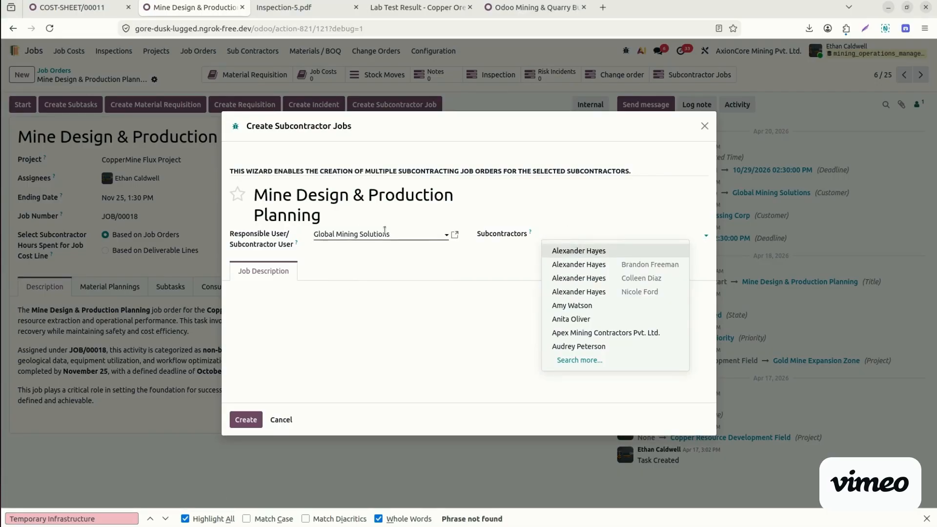
pyautogui.click(393, 233)
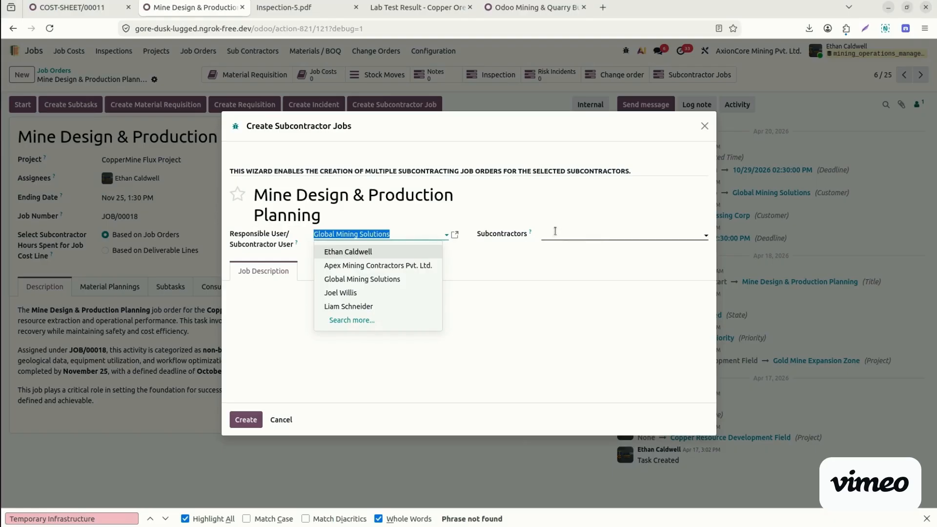
pyautogui.click(565, 233)
pyautogui.write('glo')
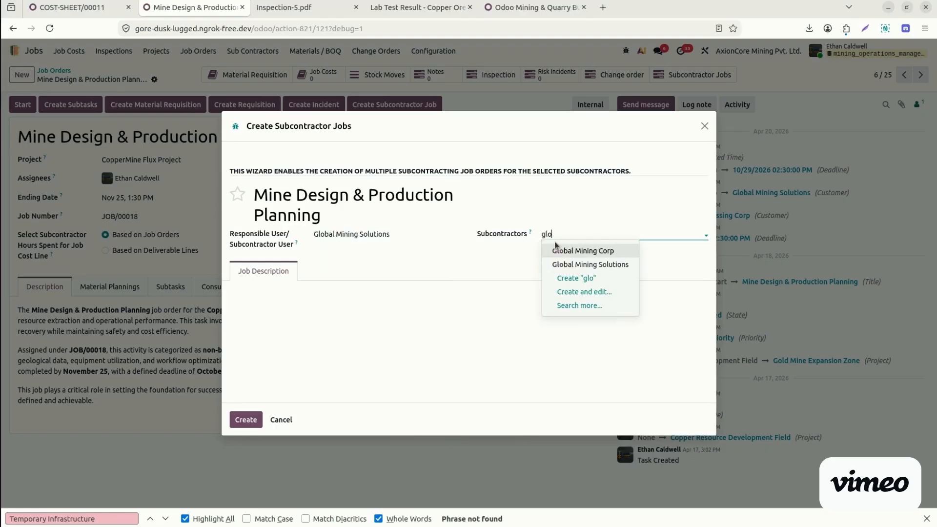
pyautogui.click(587, 267)
pyautogui.click(391, 235)
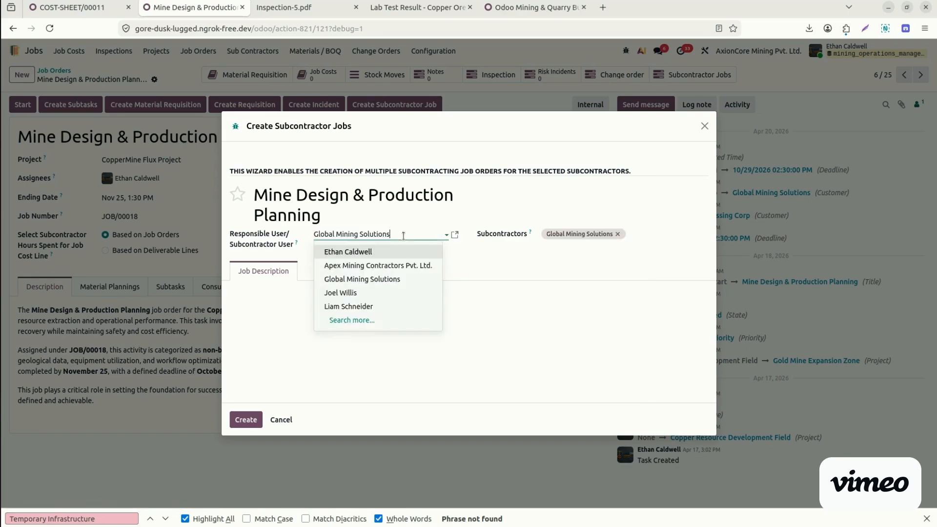
pyautogui.click(361, 295)
pyautogui.click(299, 314)
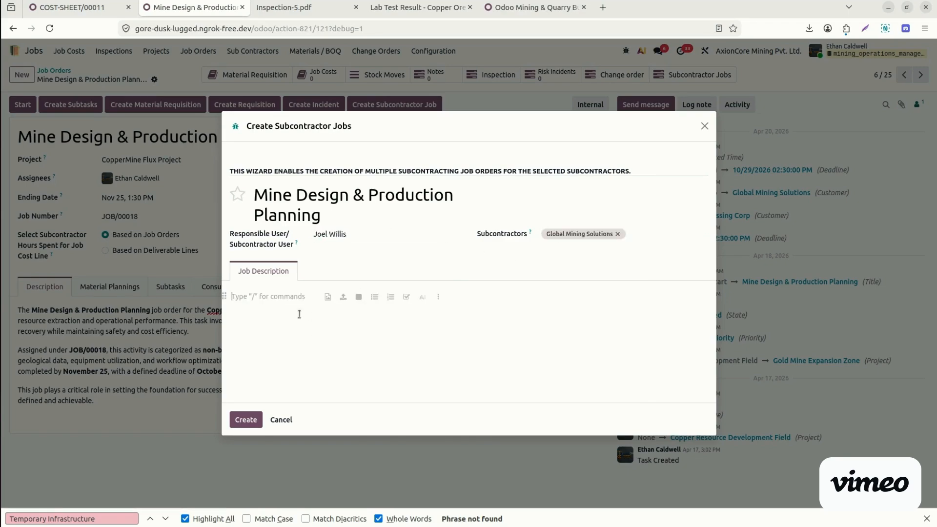
pyautogui.write('Temporary Infrastructure')
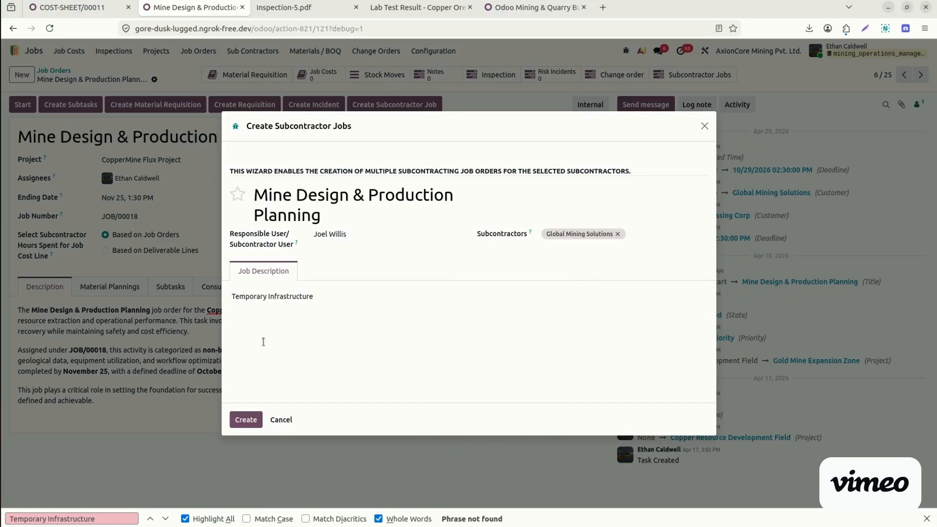
pyautogui.press('Return')
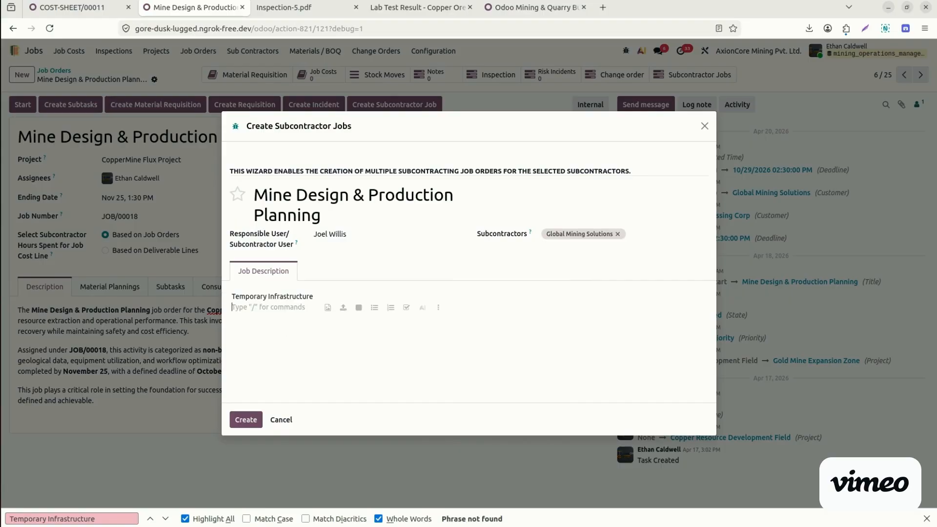
pyautogui.click(343, 307)
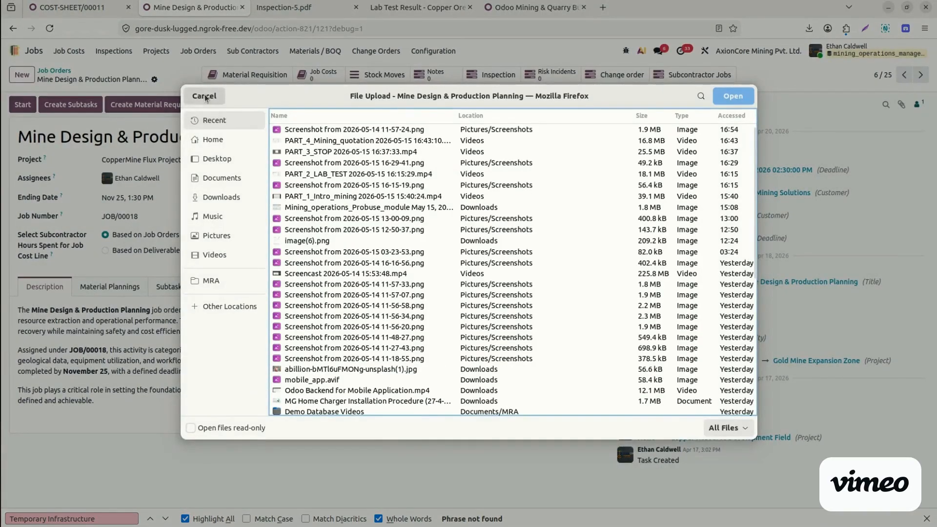
pyautogui.click(204, 96)
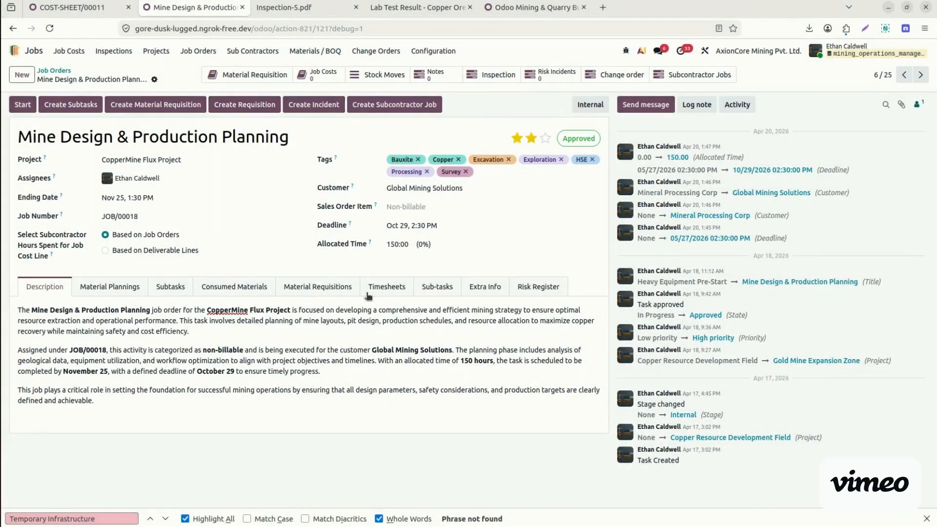
# - Start a subcontractor job from this job order, choosing the responsible user and Global Mining Solutions as the subcontractor
pyautogui.click(395, 104)
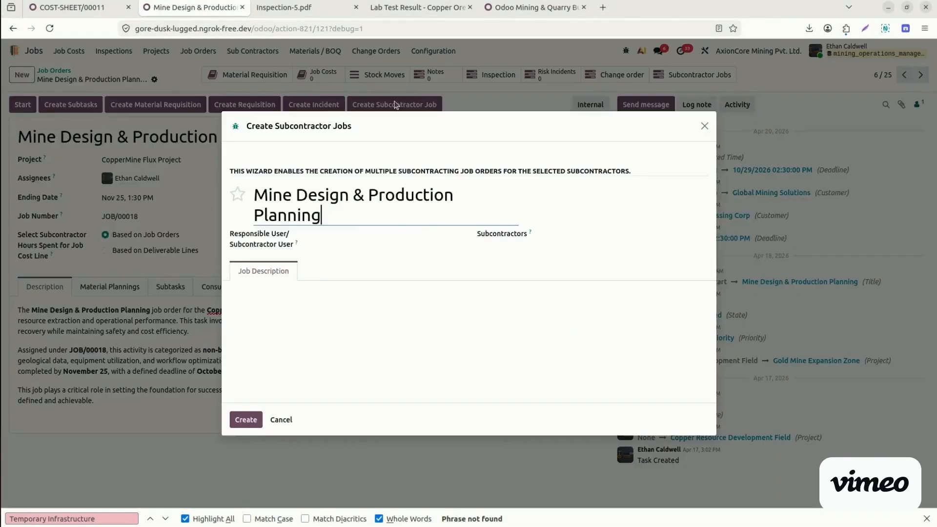
pyautogui.click(411, 234)
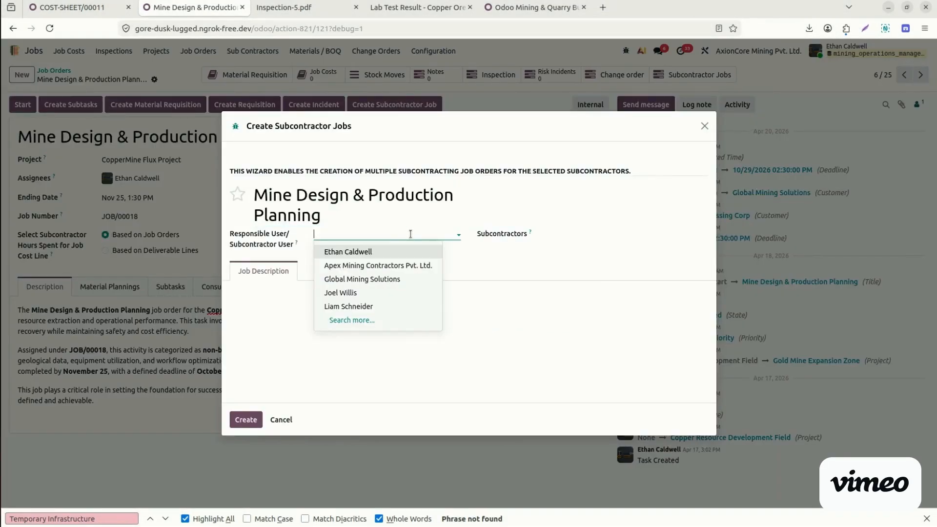
pyautogui.click(387, 292)
pyautogui.click(583, 238)
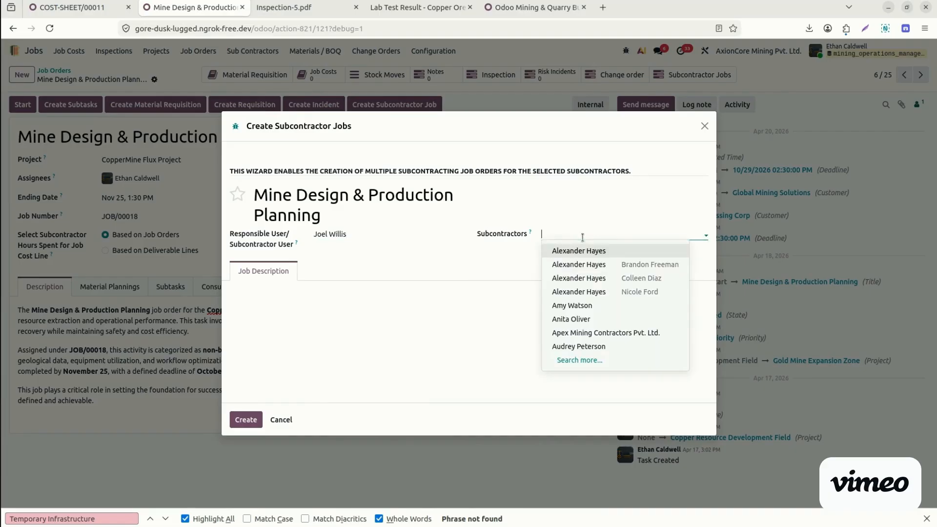
pyautogui.write('glo')
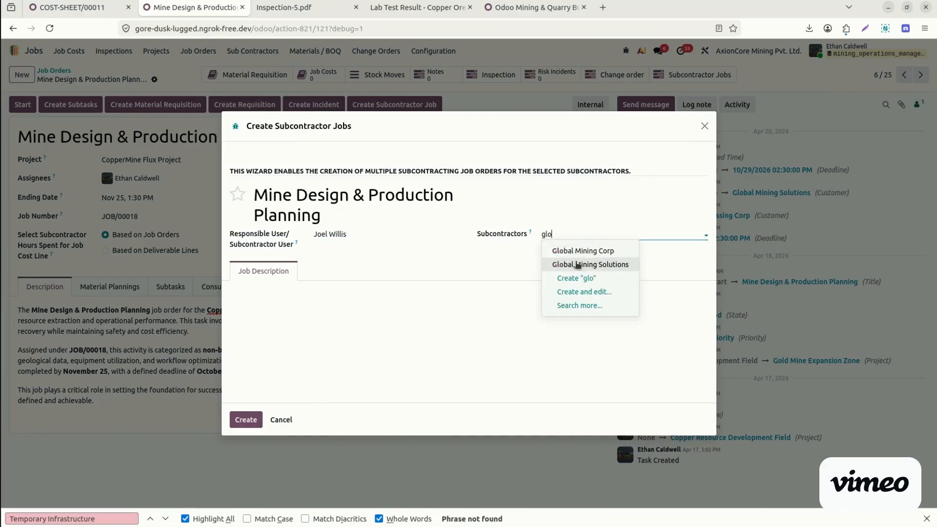
pyautogui.click(616, 265)
# - Enter "Temporary Infrastructure" as the job description and create the subcontractor job
pyautogui.click(347, 308)
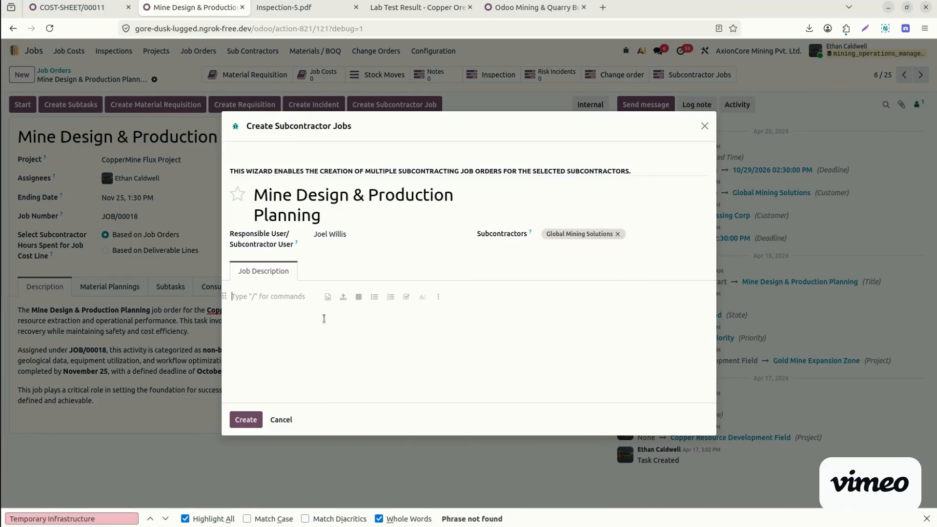
pyautogui.write('Temporary Infrastructure')
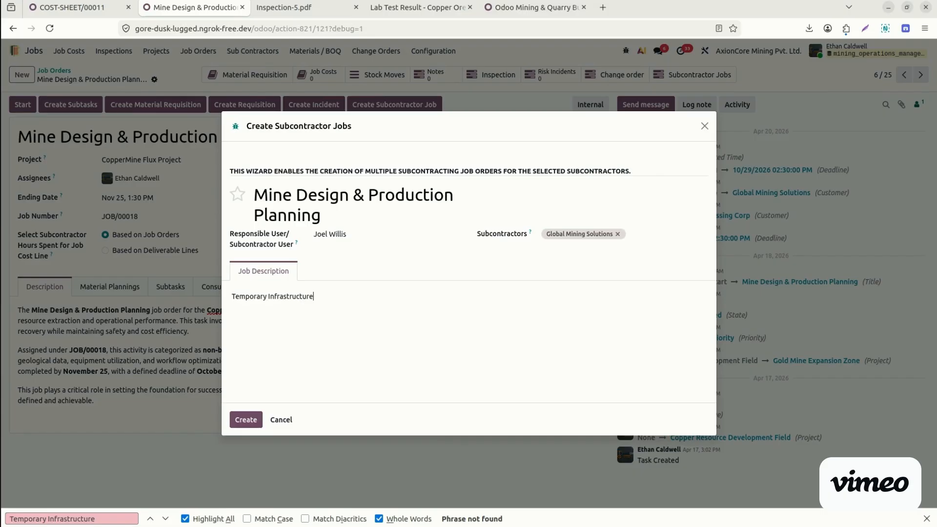
pyautogui.click(246, 421)
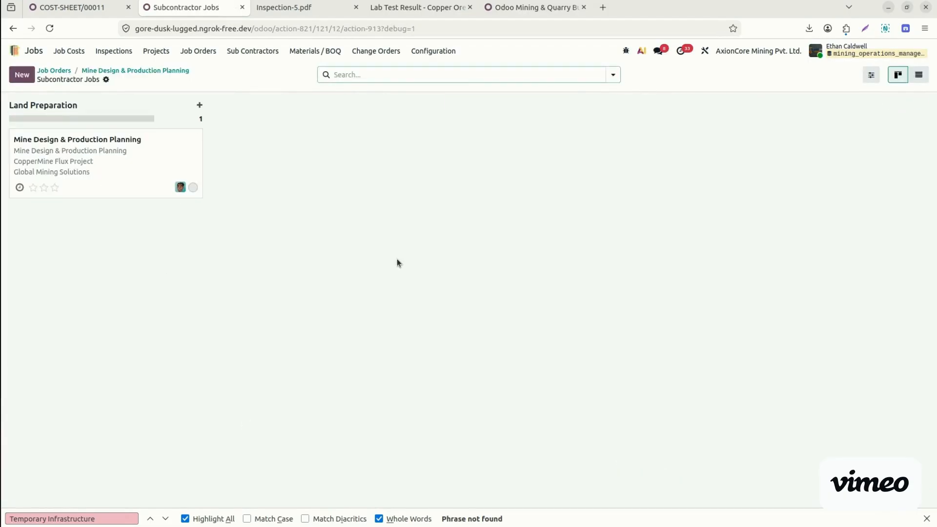
# - Open the new subcontractor job and add a purchase order line for the Temporary Infrastructure product
pyautogui.click(106, 141)
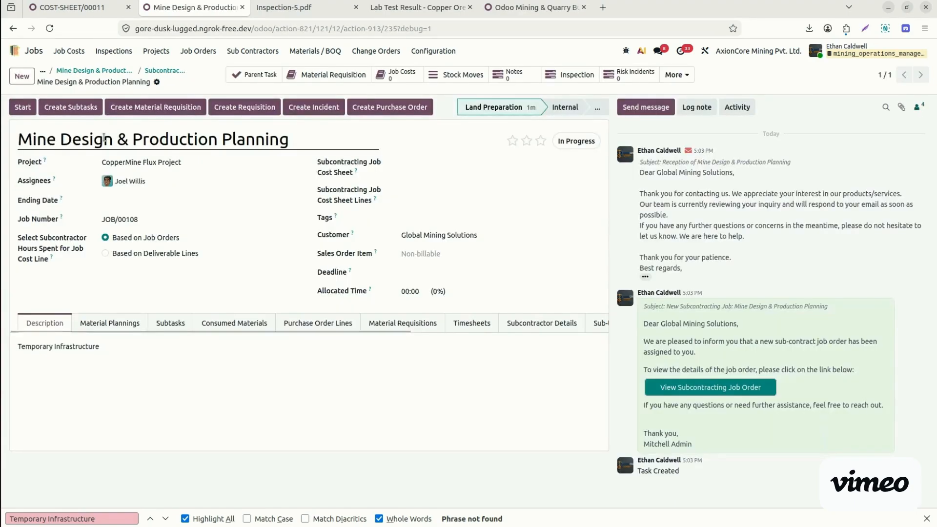
pyautogui.click(115, 326)
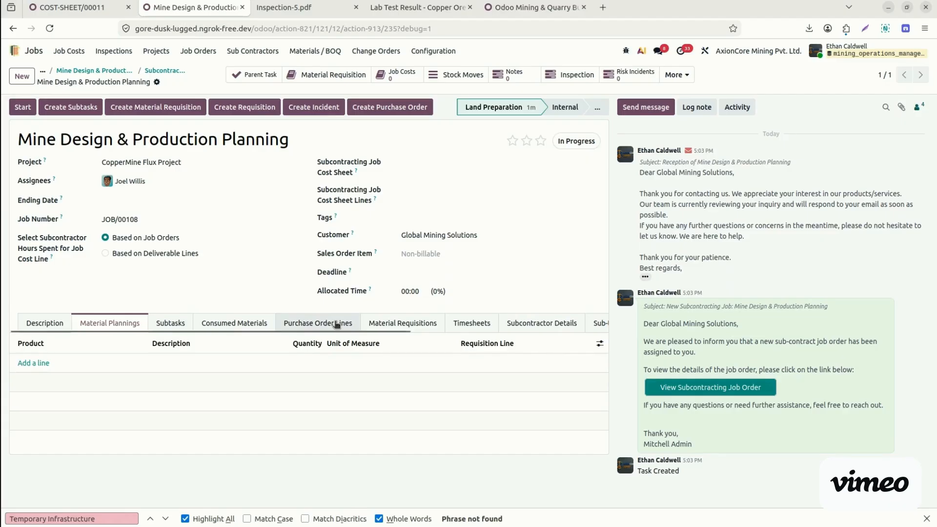
pyautogui.click(317, 325)
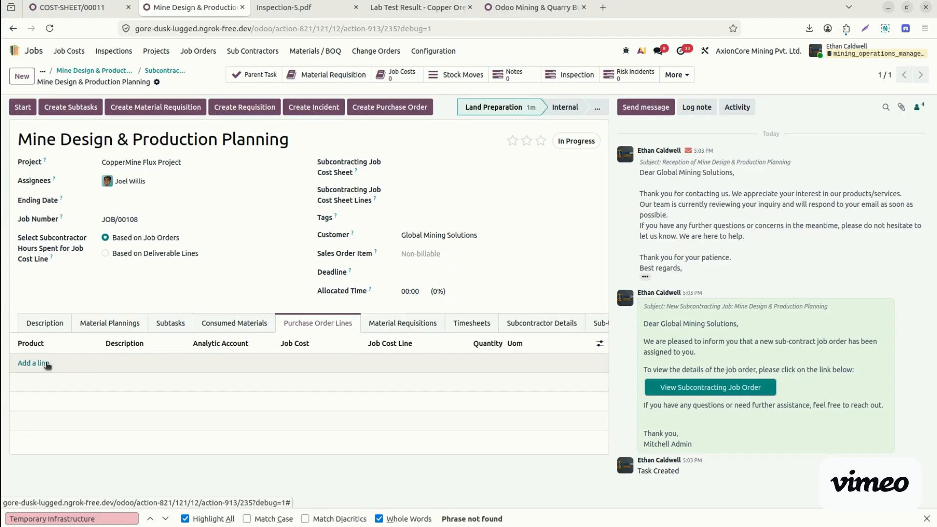
pyautogui.click(44, 363)
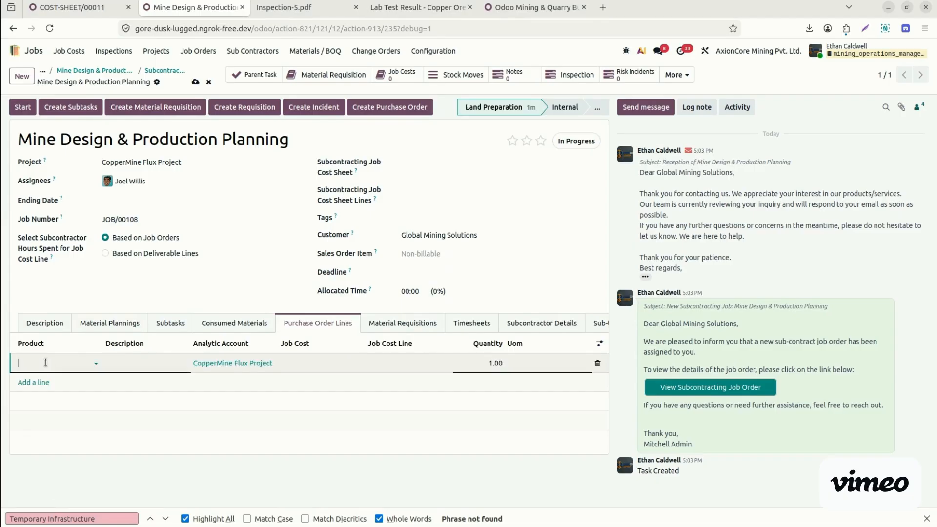
pyautogui.click(45, 363)
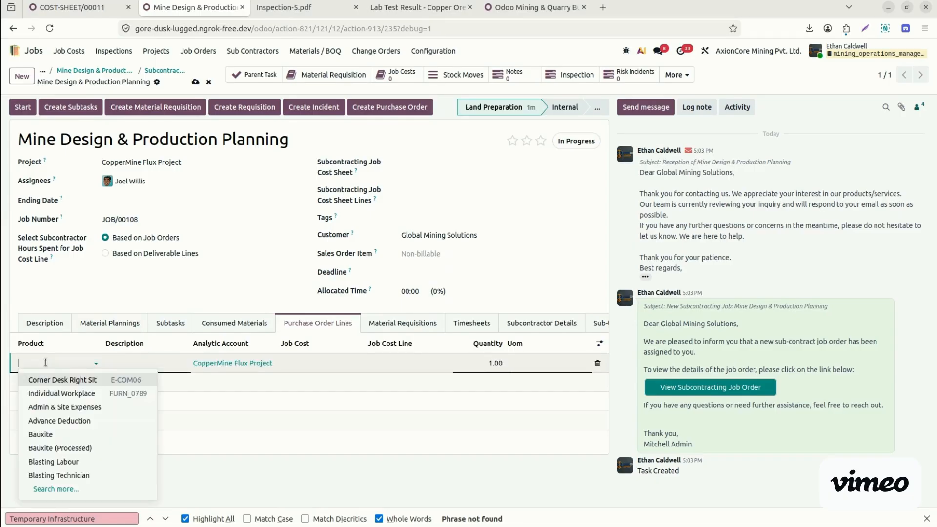
pyautogui.write('Temporary Infrastructure')
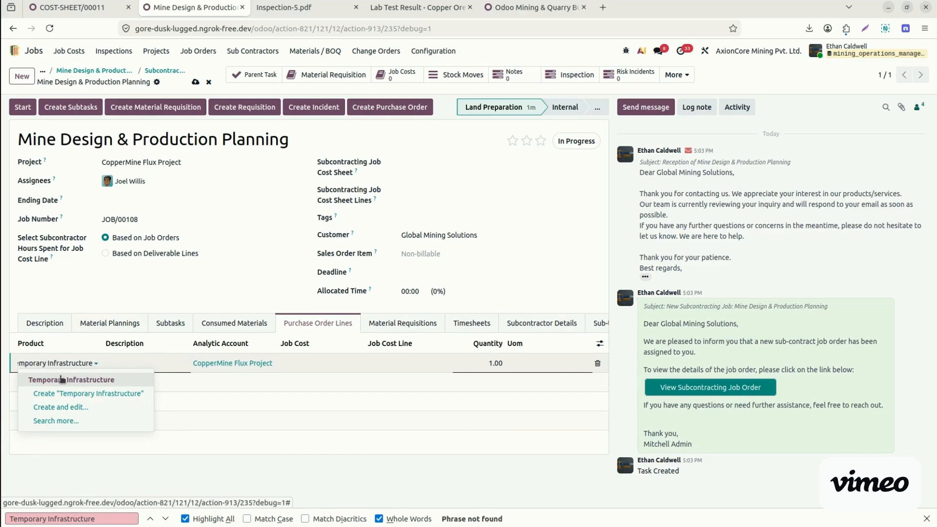
pyautogui.click(61, 379)
# - Link the purchase order line to COST-SHEET/00011 and its Temporary Infrastructure job cost line, and save the subcontractor job
pyautogui.click(312, 361)
pyautogui.write('11')
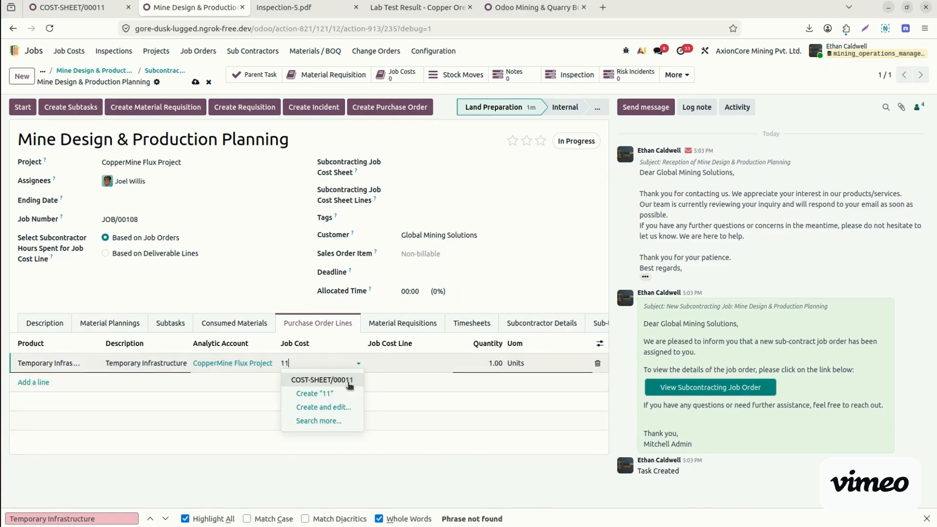
pyautogui.click(349, 383)
pyautogui.click(386, 364)
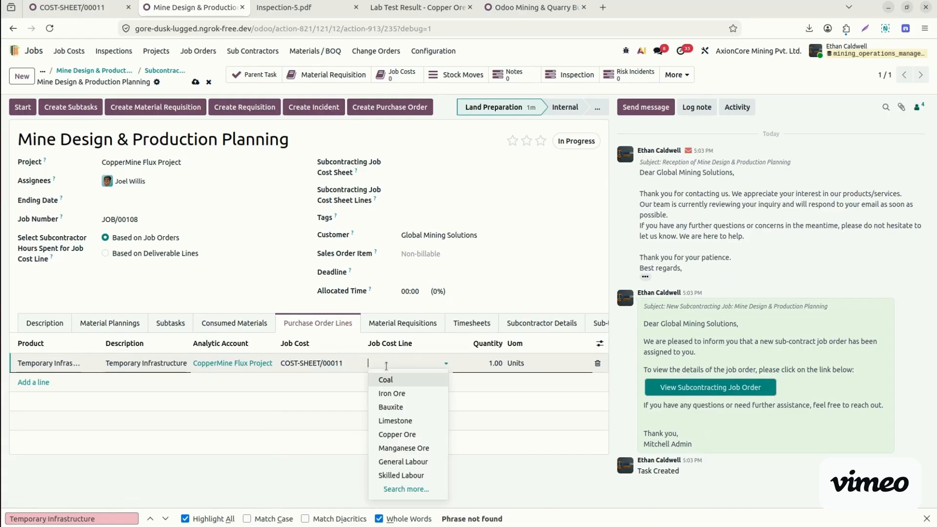
pyautogui.write('Temporary Infrastructure')
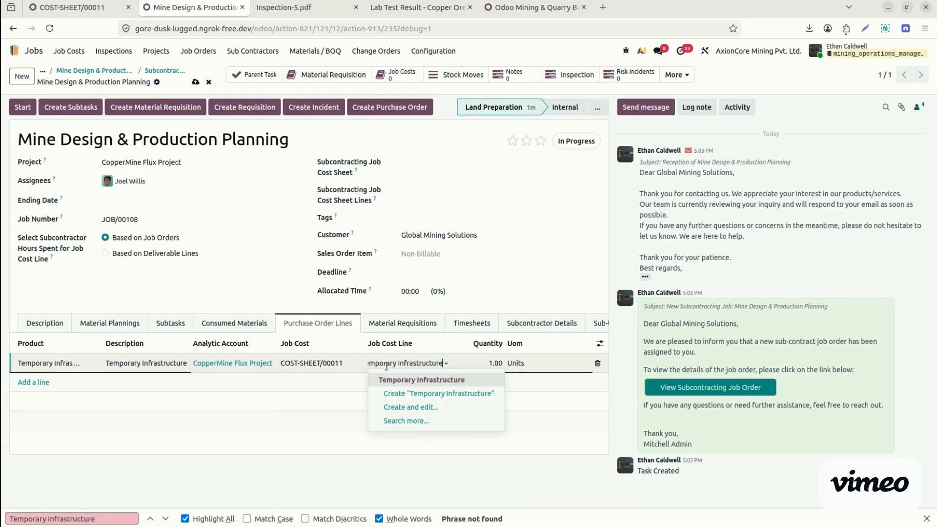
pyautogui.click(411, 381)
pyautogui.click(472, 365)
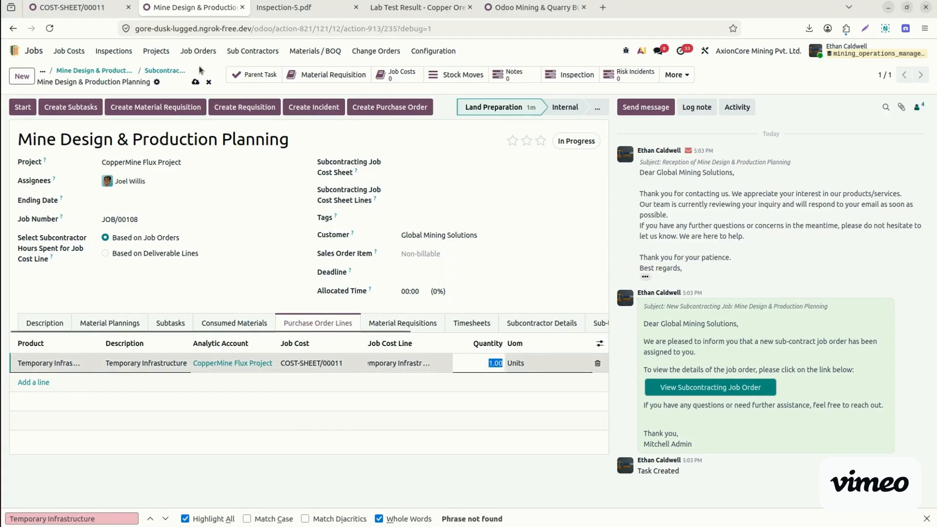
pyautogui.click(196, 82)
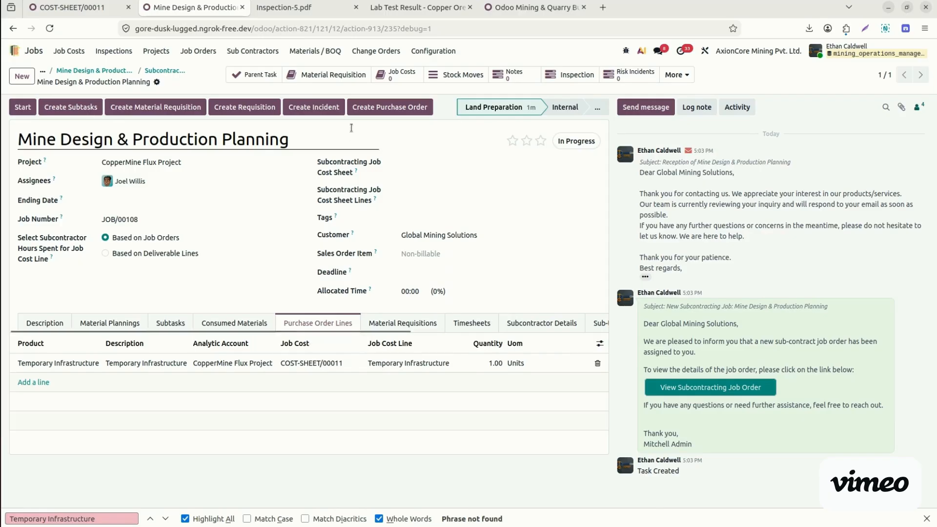
# - Create the subcontractor purchase order for Global Mining Solutions with retention applicable, and open the resulting request for quotation to review it
pyautogui.click(398, 107)
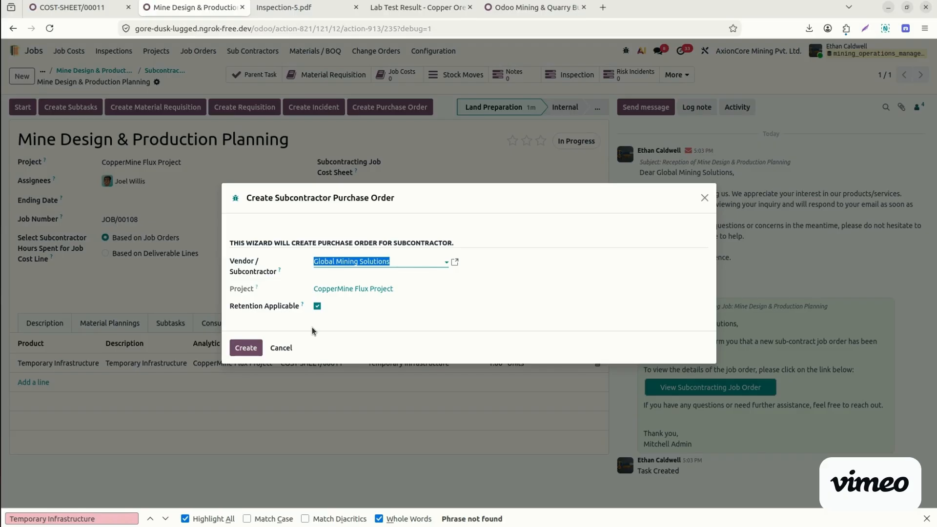
pyautogui.click(246, 348)
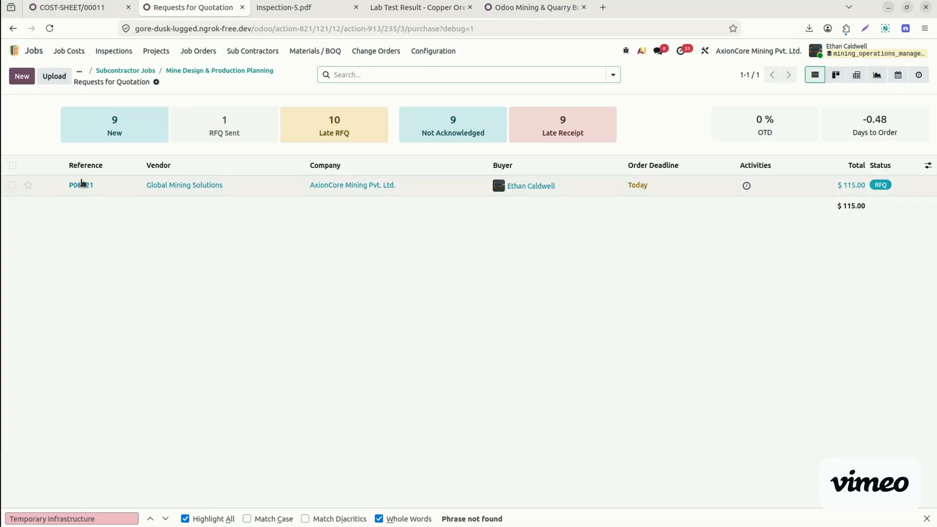
pyautogui.click(82, 185)
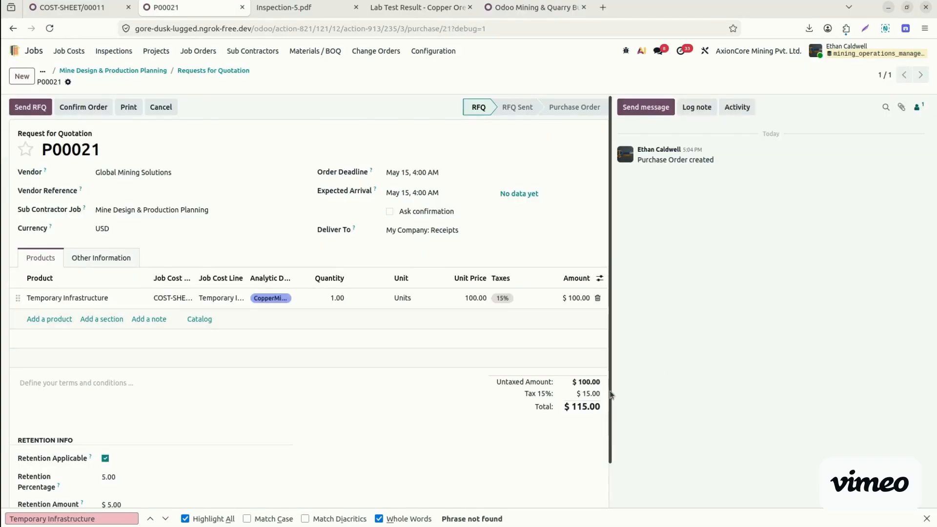
pyautogui.scroll(-1, 611, 425)
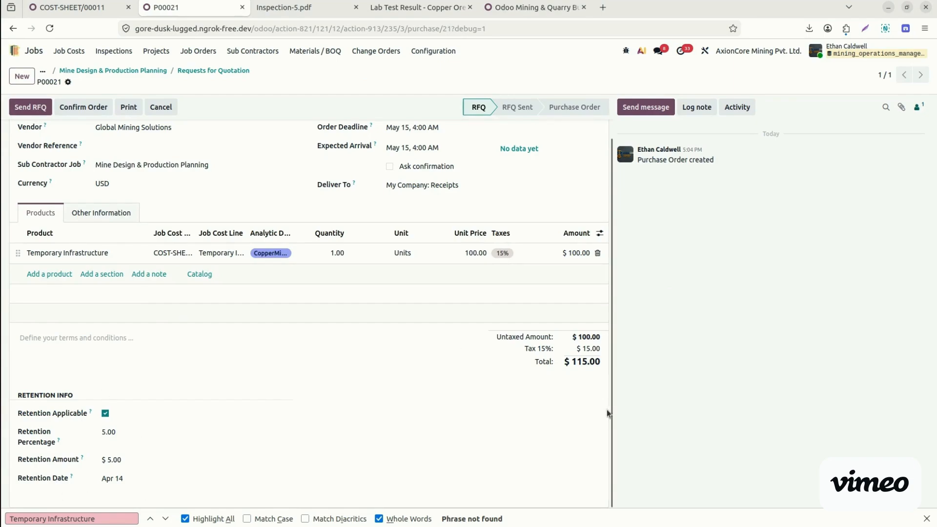
pyautogui.scroll(1, 608, 411)
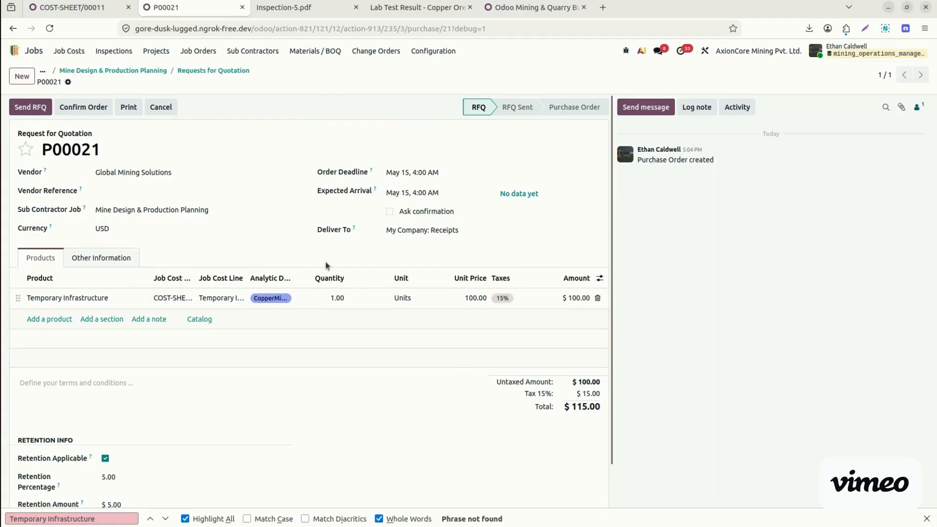
# - Set the Temporary Infrastructure line's unit price to 12,000 and confirm the request for quotation as a purchase order
pyautogui.click(463, 298)
pyautogui.write('1')
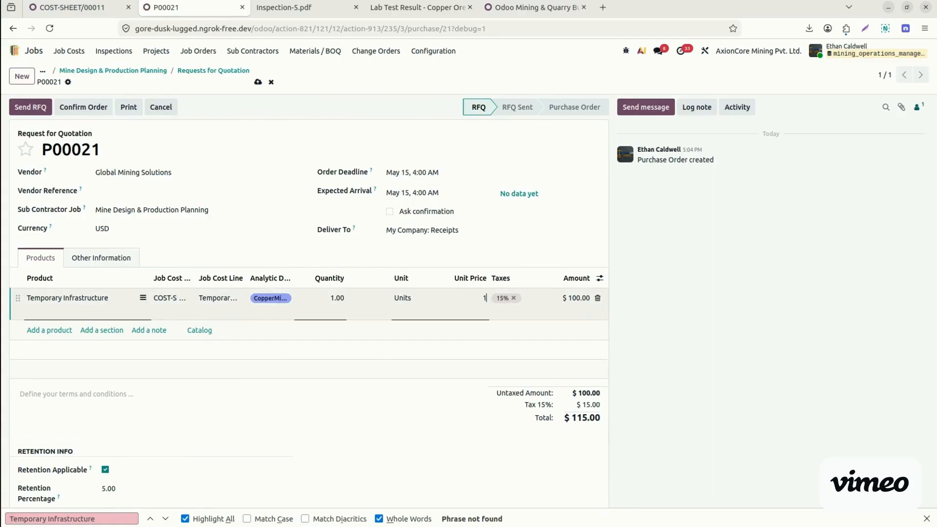
pyautogui.write('2,000')
pyautogui.click(440, 427)
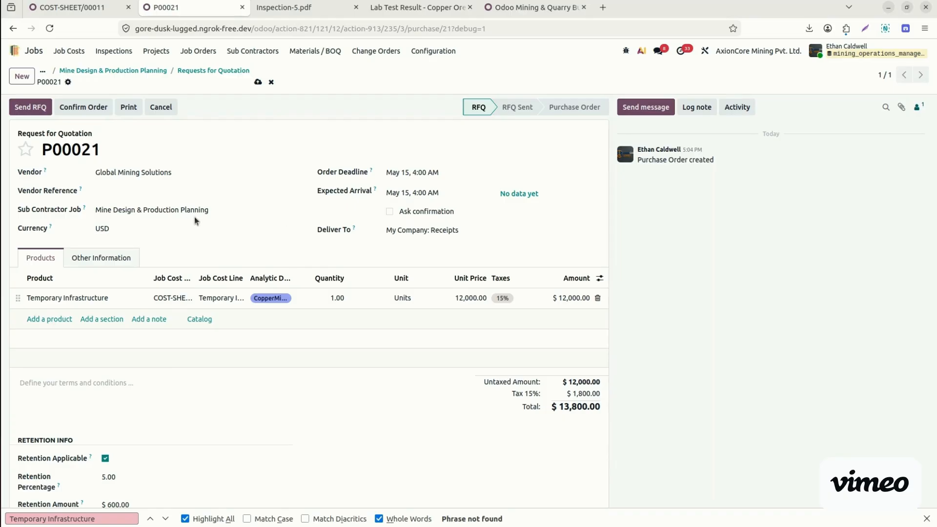
pyautogui.click(76, 107)
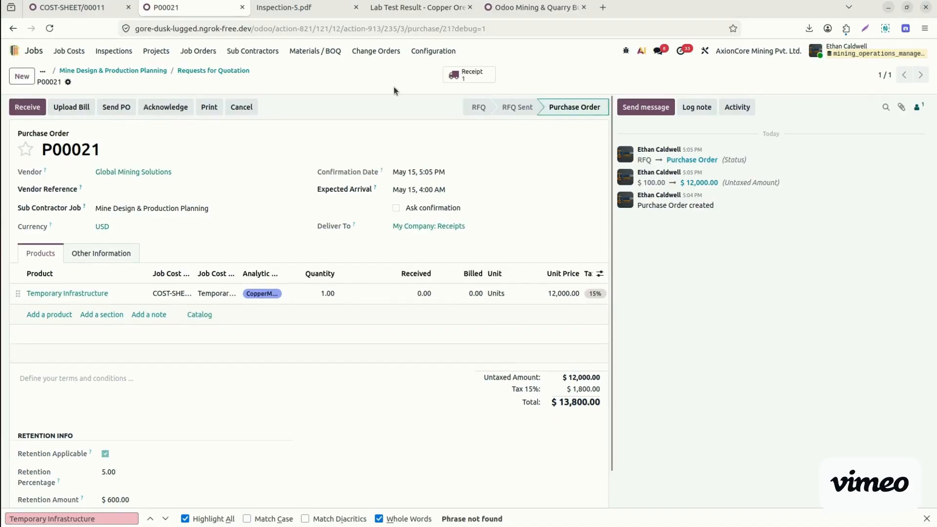
# - Open the order's receipt, set the received Temporary Infrastructure quantity to 0.5, and validate it with a backorder for the rest
pyautogui.click(464, 78)
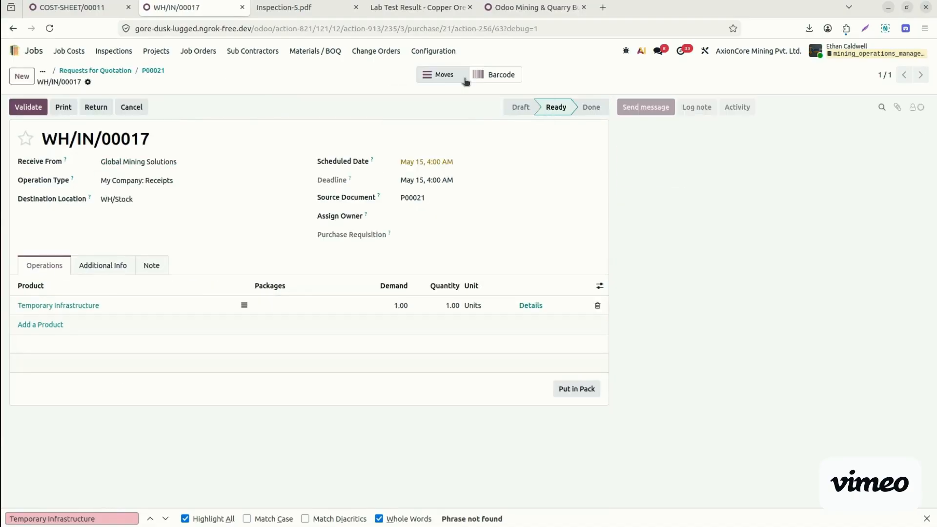
pyautogui.click(380, 308)
pyautogui.write('0.5')
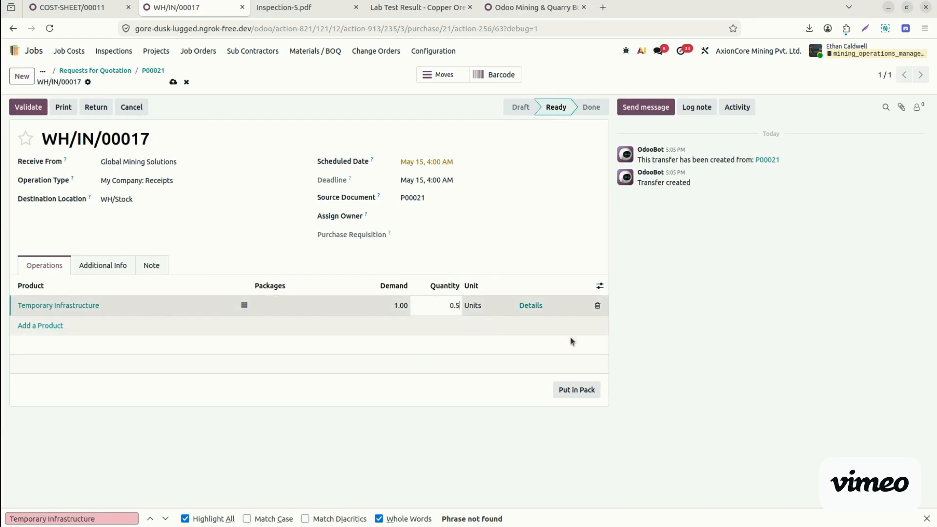
pyautogui.click(705, 380)
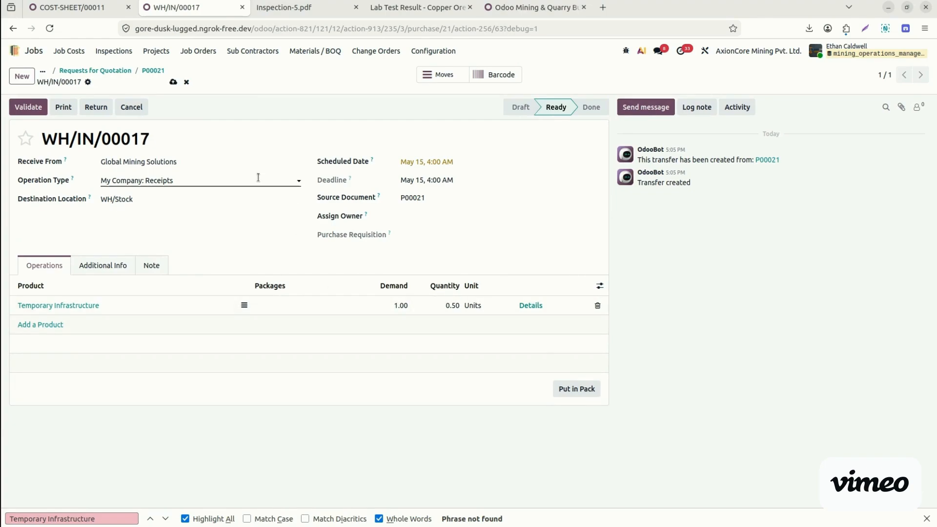
pyautogui.click(38, 108)
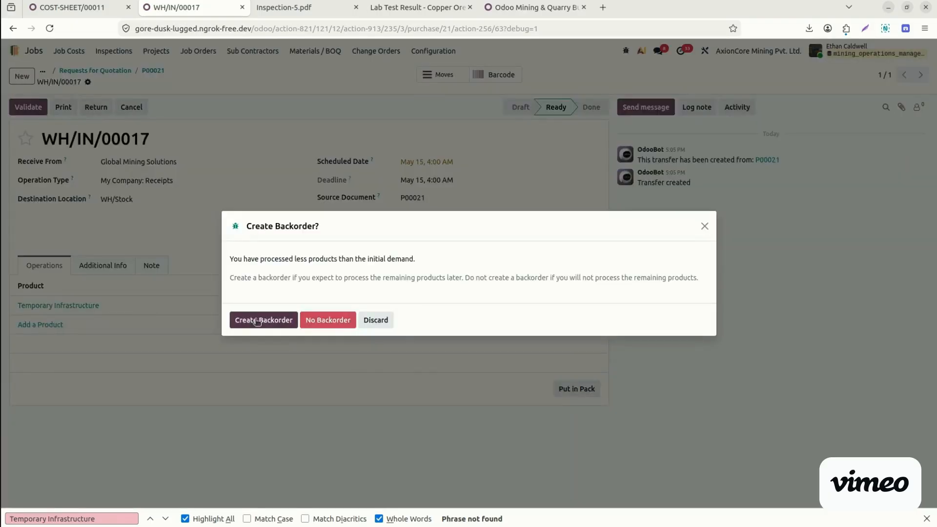
pyautogui.click(277, 323)
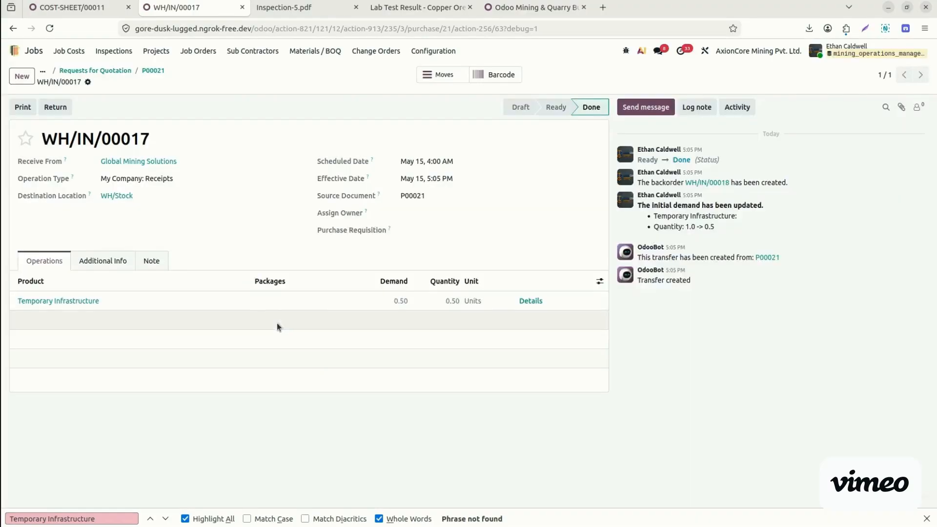
pyautogui.click(153, 71)
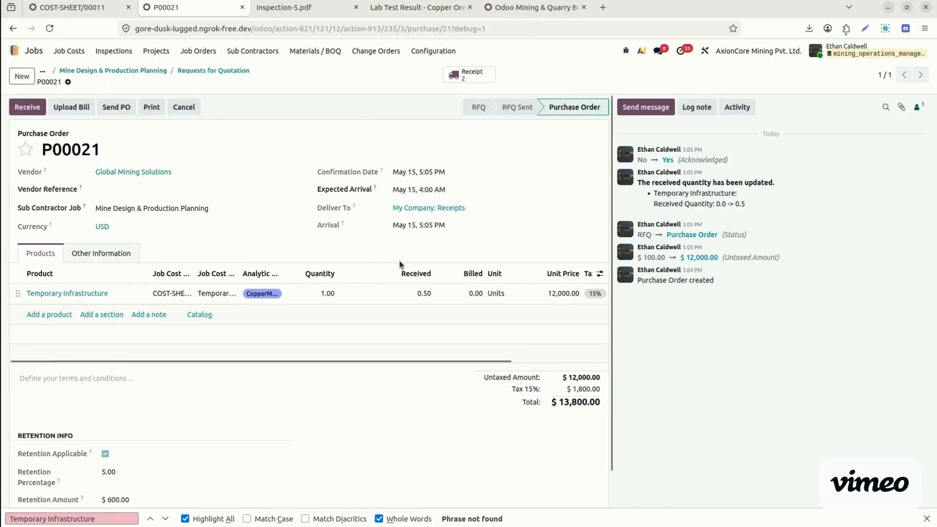
pyautogui.click(74, 110)
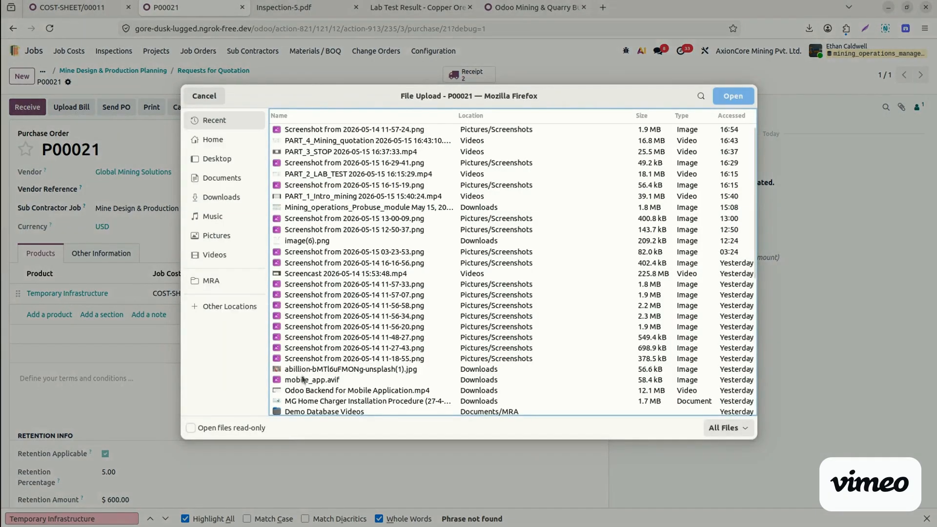
pyautogui.doubleClick(299, 347)
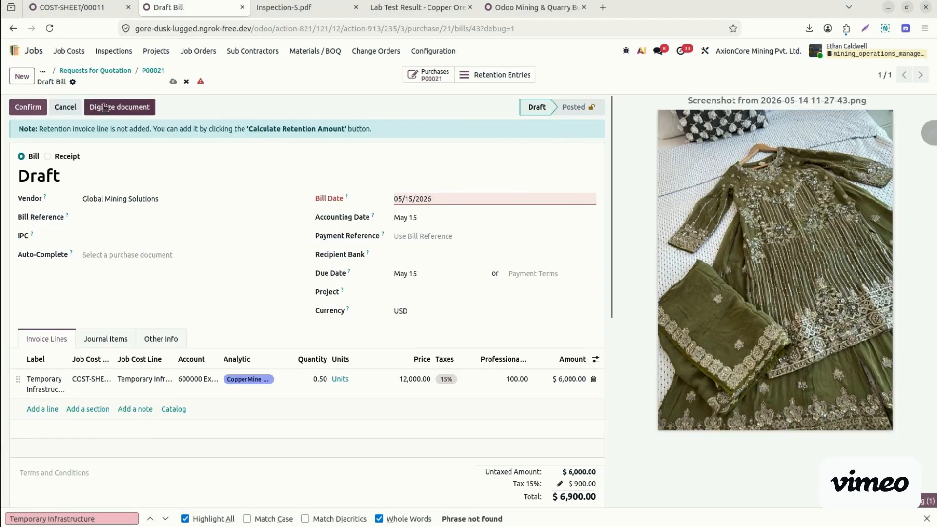
pyautogui.click(27, 107)
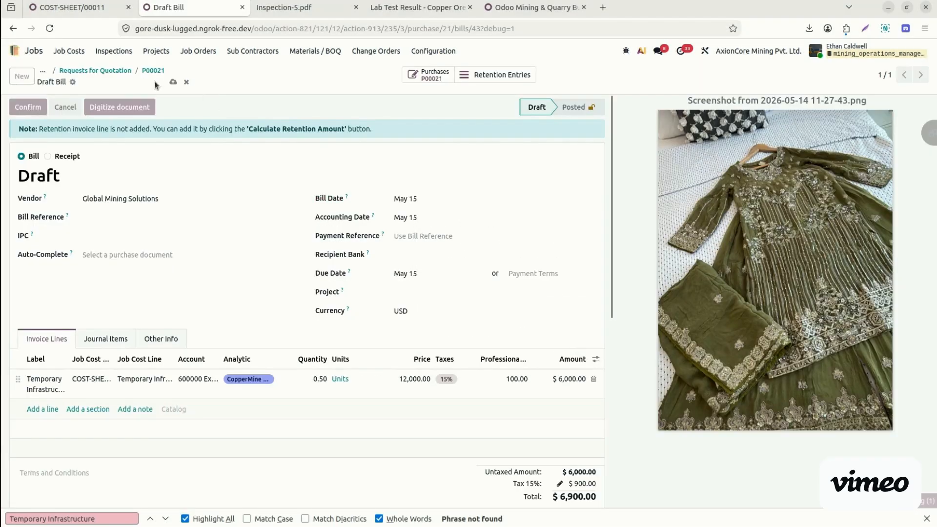
pyautogui.click(152, 70)
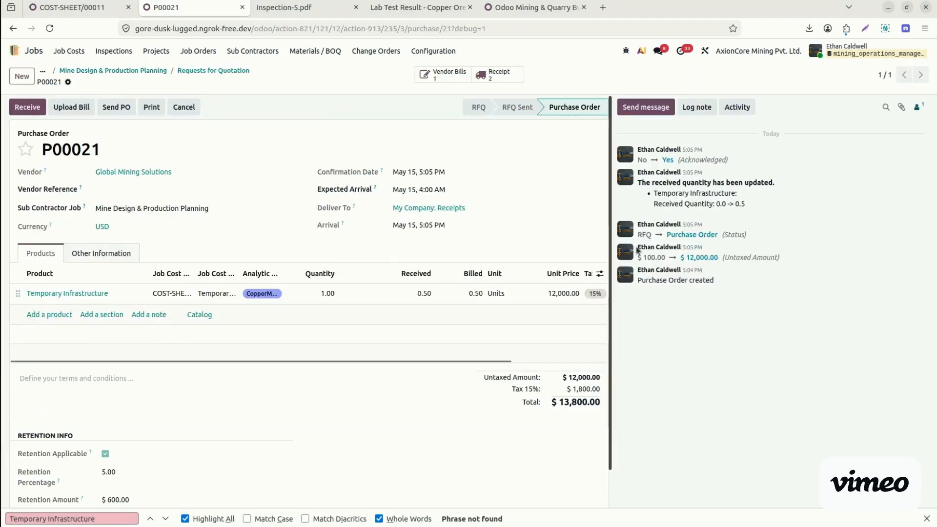
# - Reload COST-SHEET/00011 and check the actual purchased and vendor bill quantities on its overhead lines
pyautogui.click(198, 70)
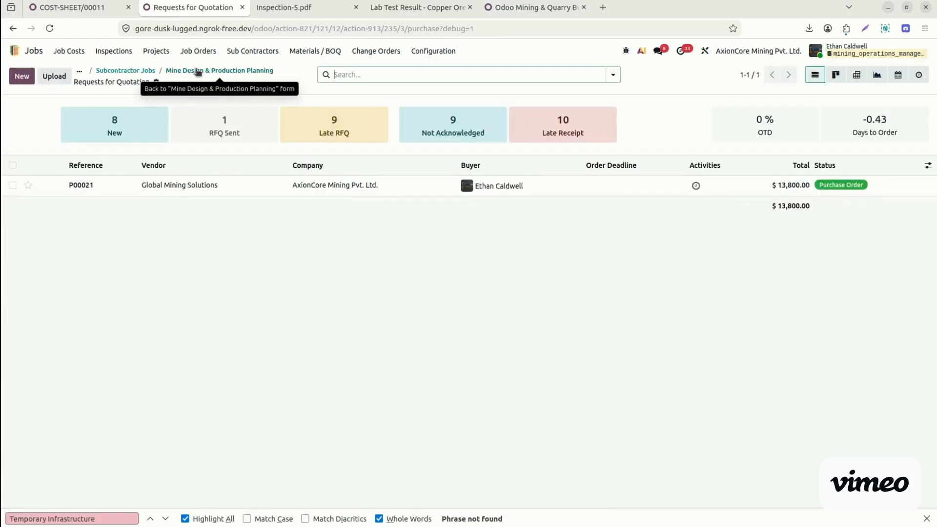
pyautogui.click(128, 72)
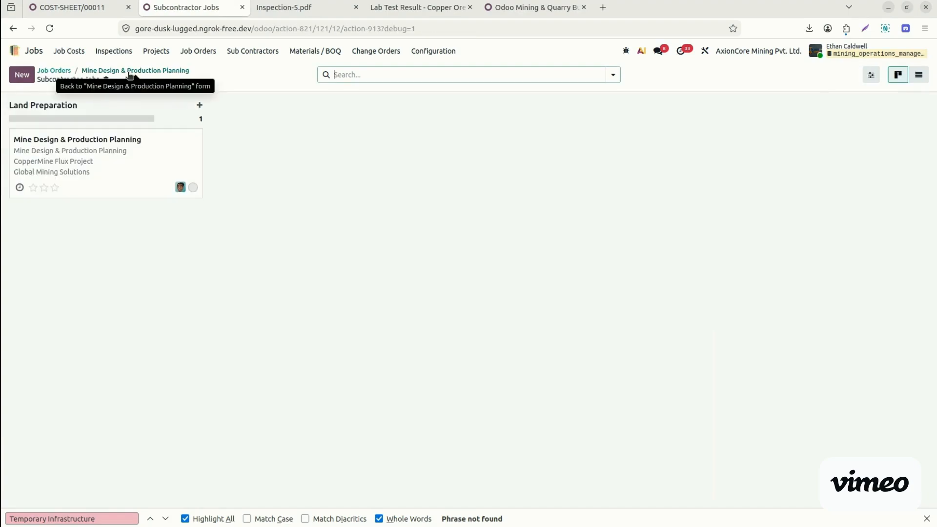
pyautogui.click(73, 7)
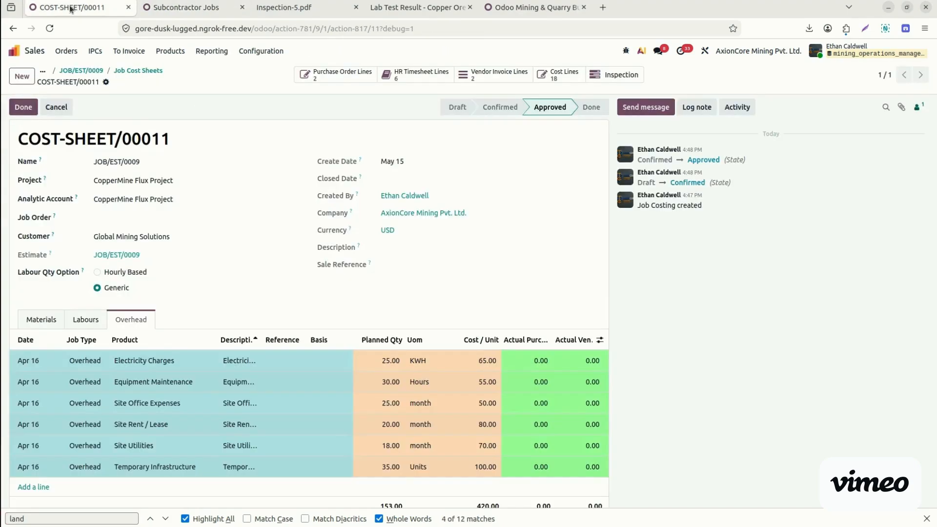
pyautogui.click(50, 31)
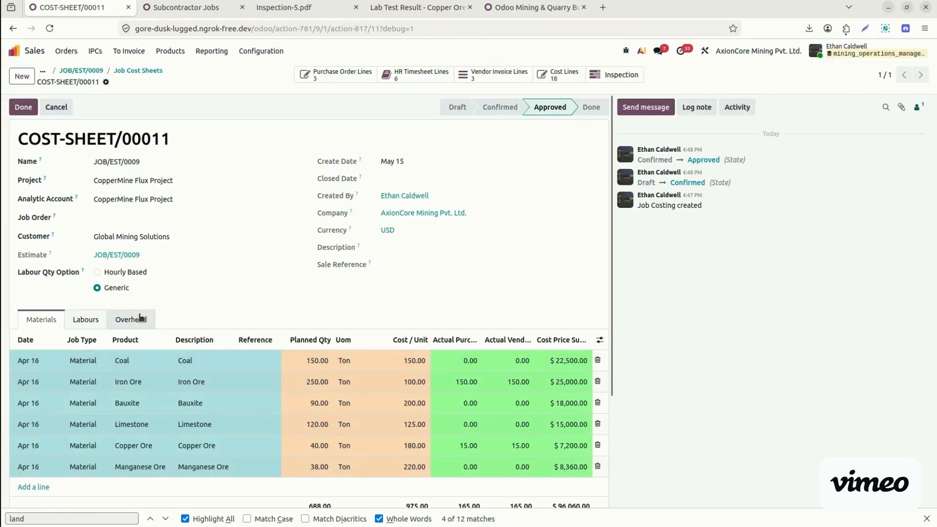
pyautogui.click(140, 318)
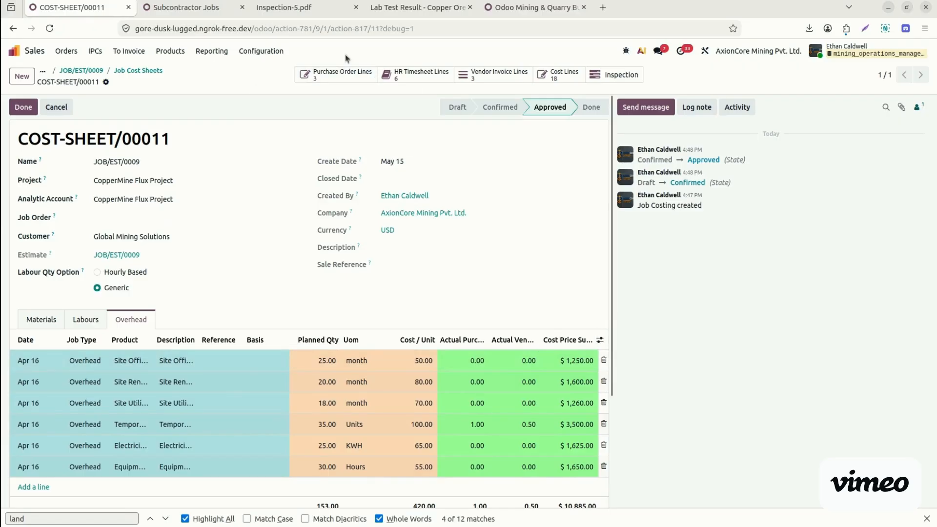
# - Review the purchase order lines and vendor invoice lines linked to COST-SHEET/00011
pyautogui.click(341, 81)
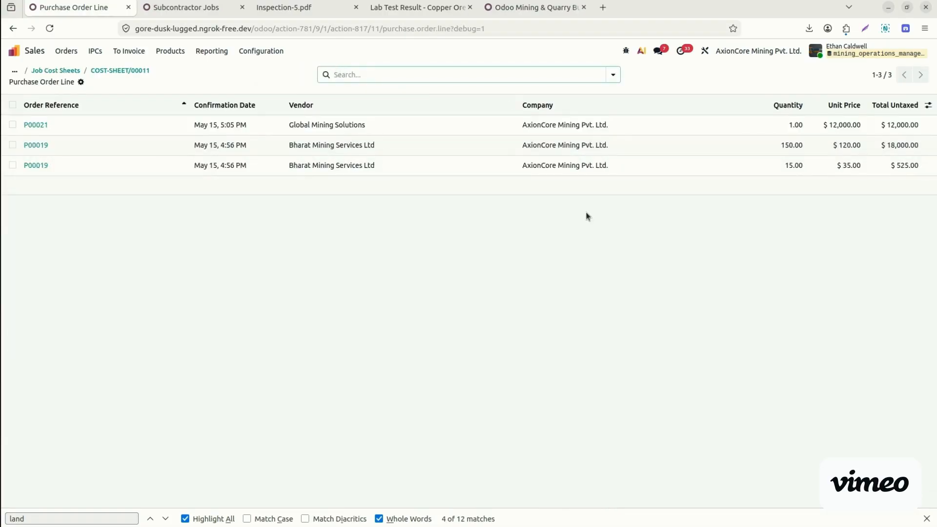
pyautogui.click(128, 72)
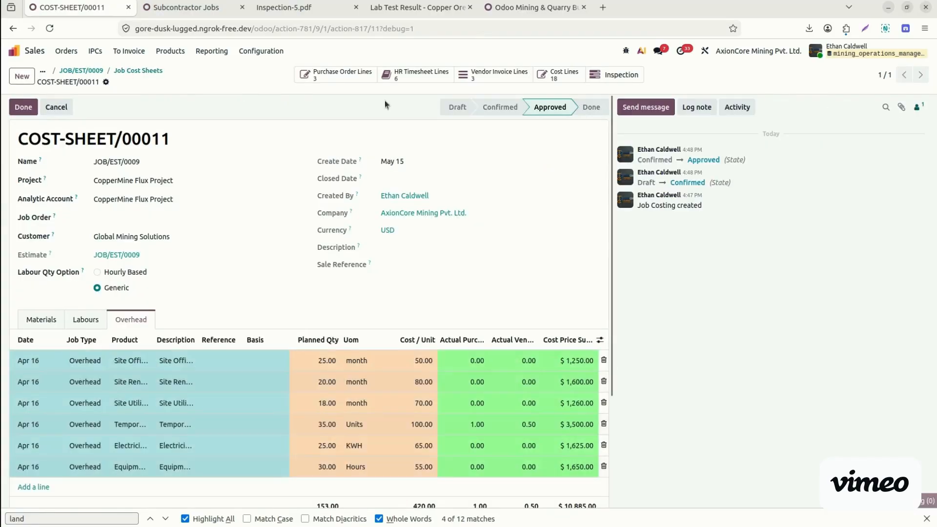
pyautogui.click(500, 73)
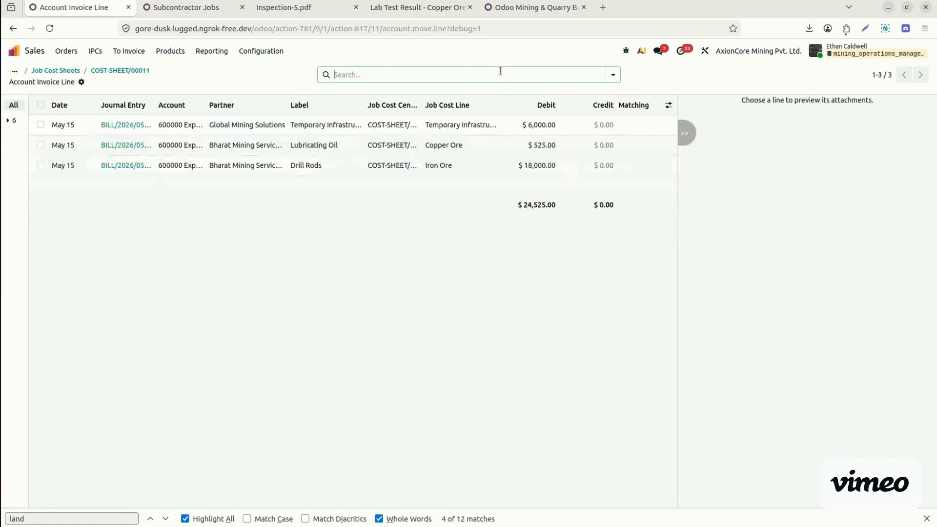
pyautogui.click(111, 71)
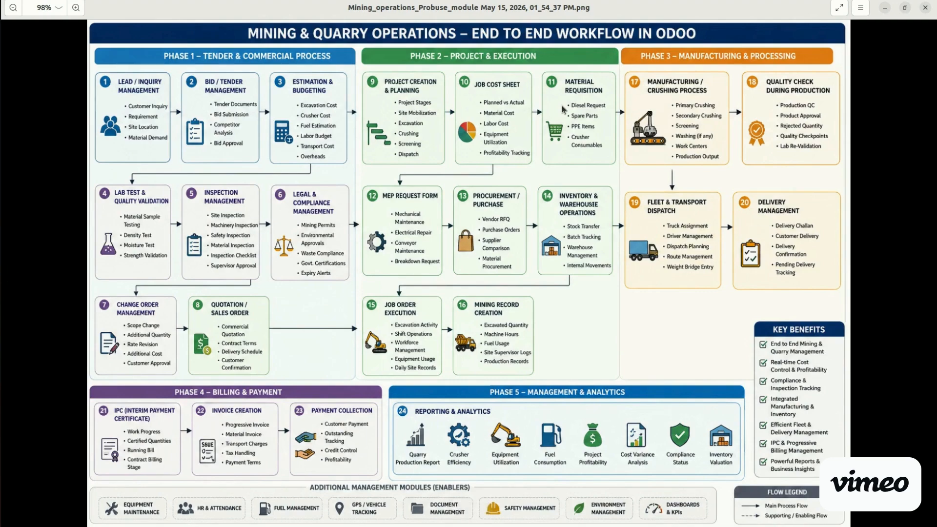
pyautogui.hotkey('alt', 'Tab')
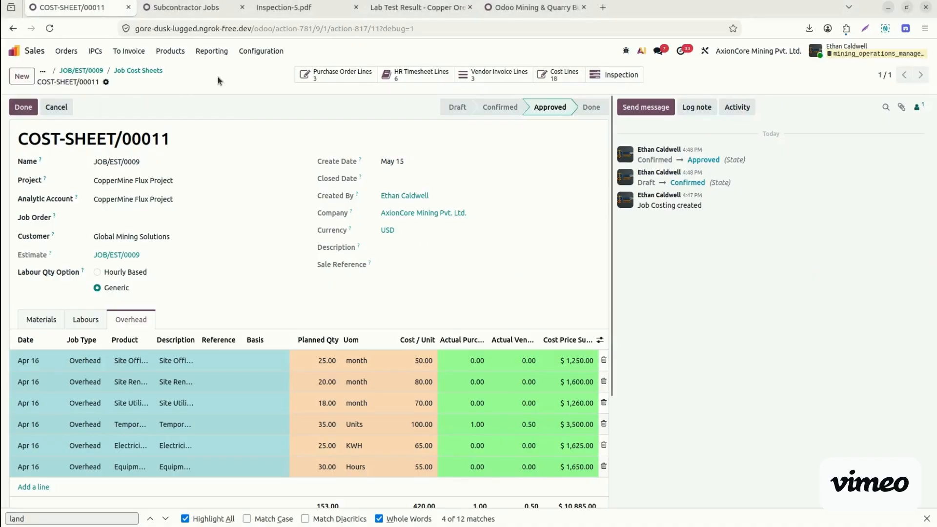
# - Open the Mine Design & Production Planning subcontractor job and add a material planning line for Blasting Labour with quantity 10
pyautogui.click(184, 7)
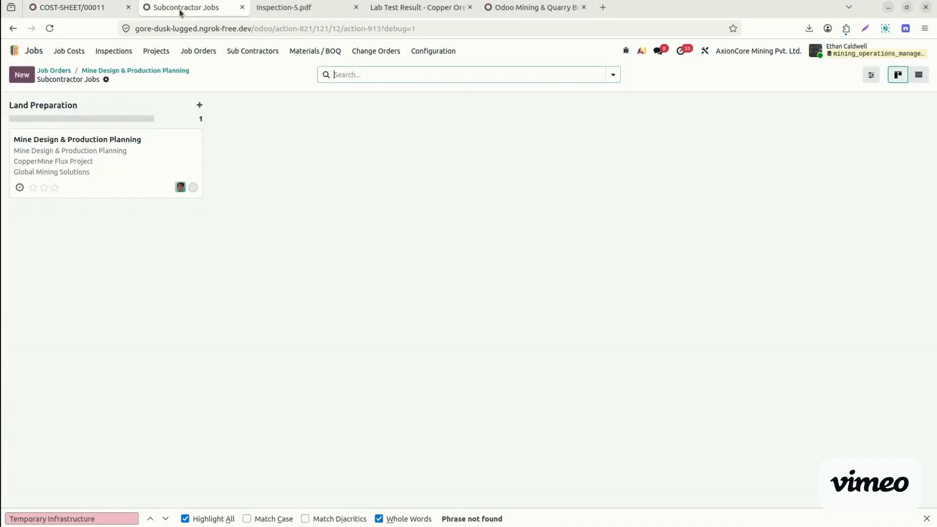
pyautogui.click(108, 183)
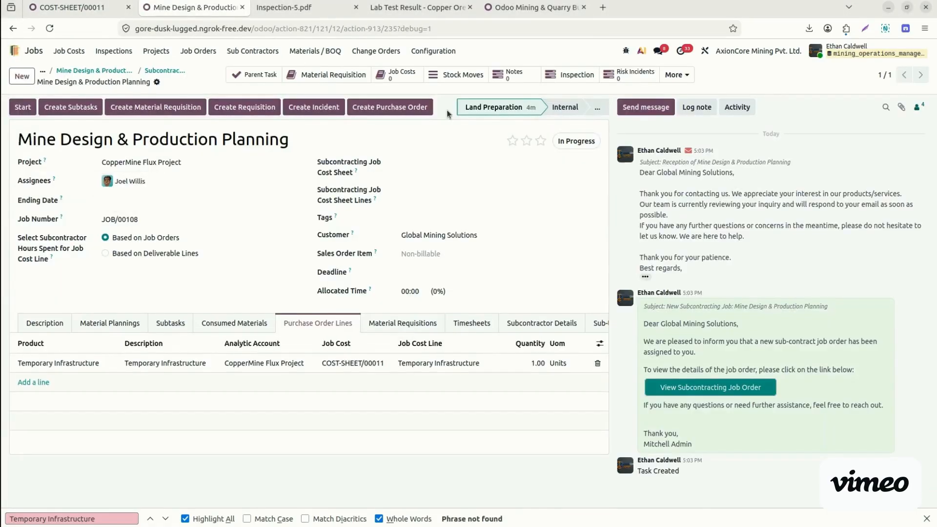
pyautogui.click(165, 71)
pyautogui.click(93, 151)
pyautogui.click(131, 327)
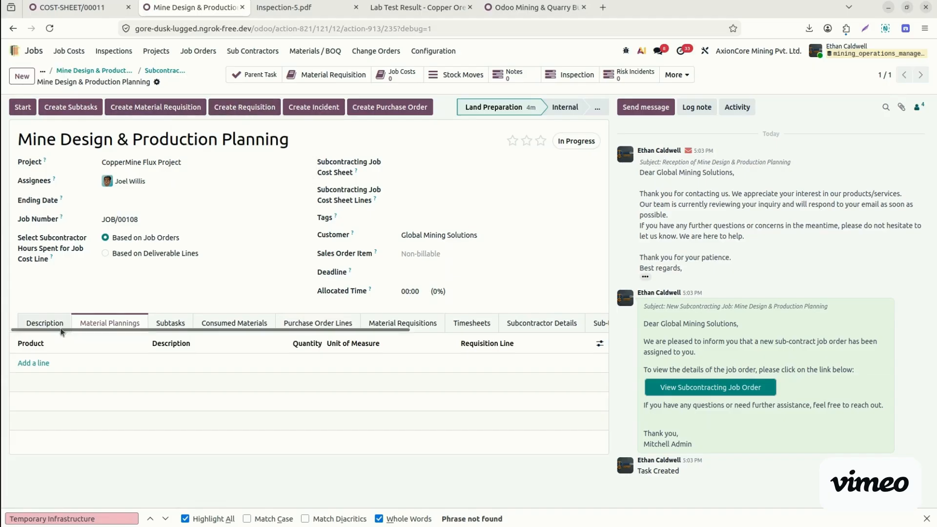
pyautogui.click(41, 363)
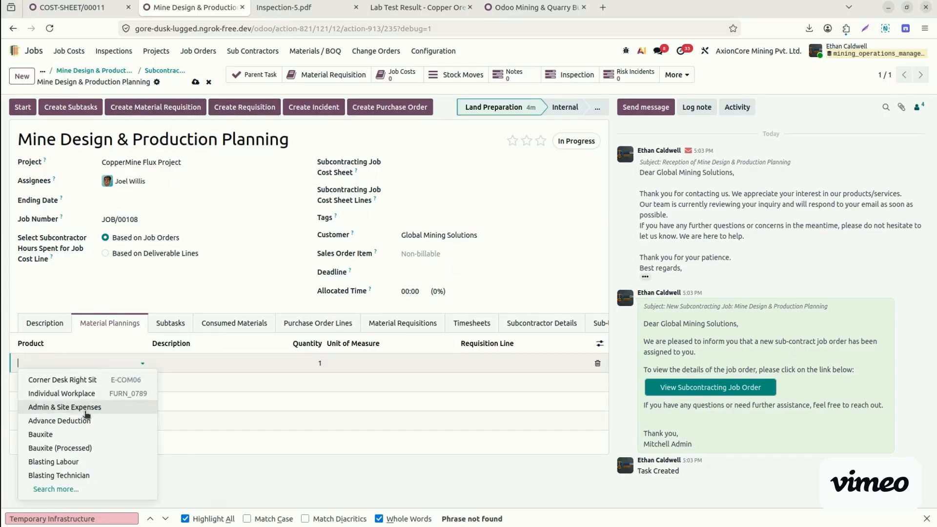
pyautogui.click(84, 428)
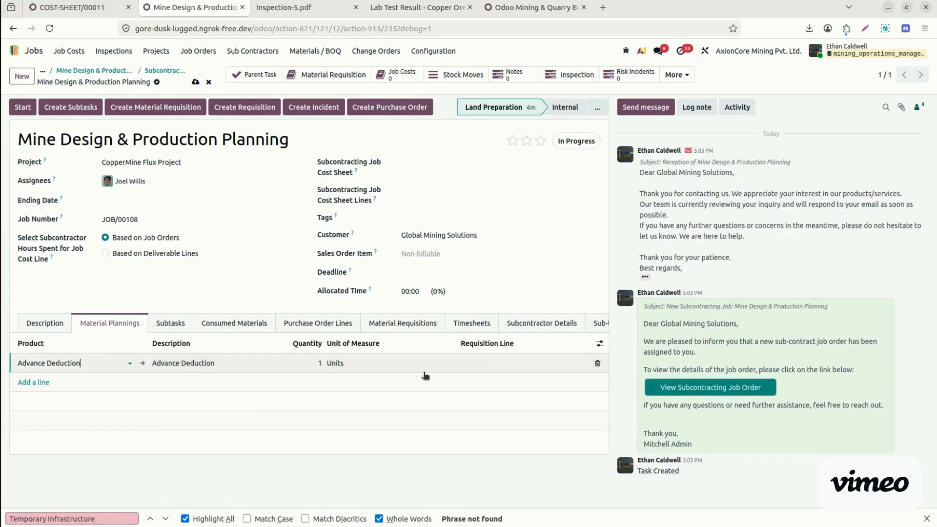
pyautogui.click(73, 363)
pyautogui.press('BackSpace')
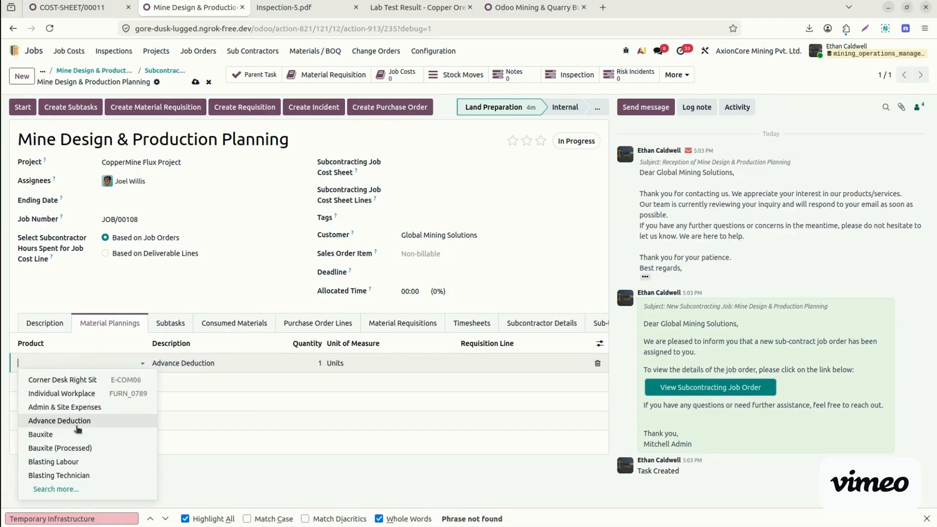
pyautogui.click(79, 461)
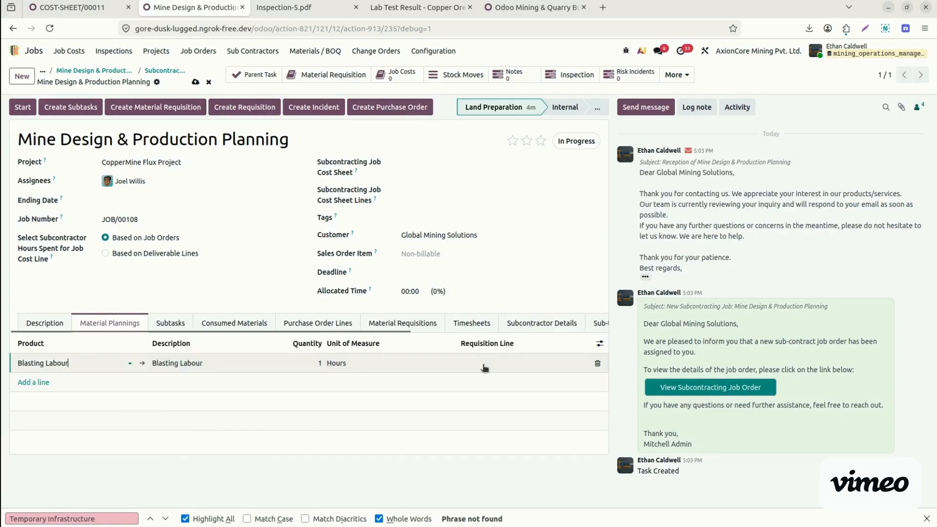
pyautogui.click(306, 366)
pyautogui.write('10')
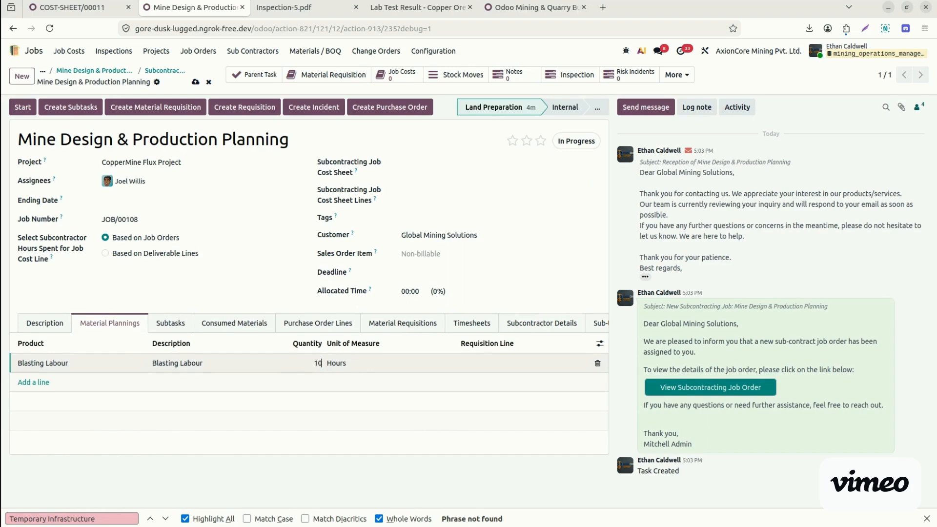
# - View a new requisition form from the subcontractor job, return to the job, and consult the mining workflow diagram
pyautogui.click(242, 108)
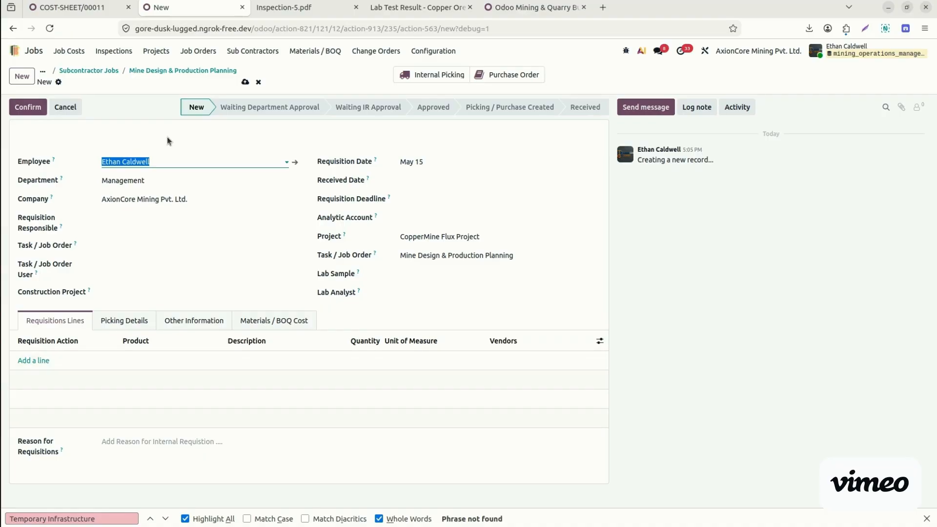
pyautogui.click(167, 71)
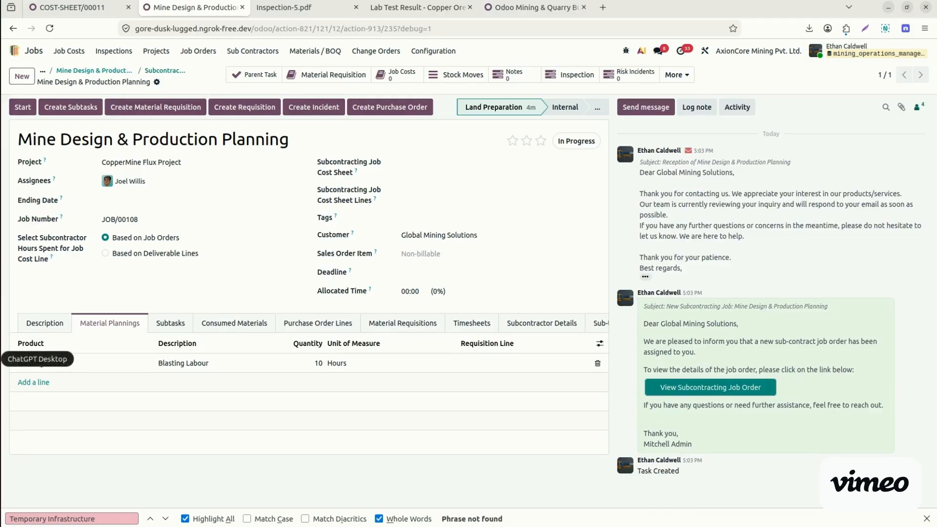
pyautogui.click(2, 429)
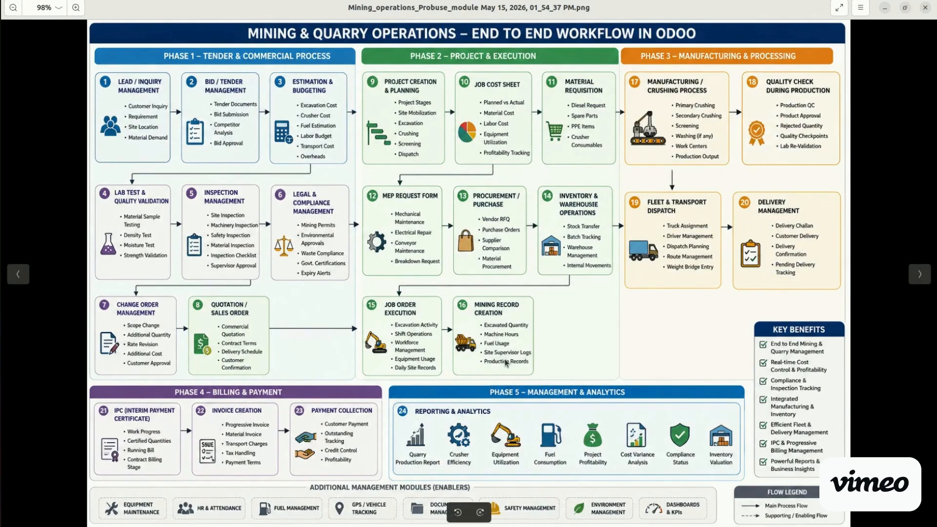
pyautogui.hotkey('alt', 'Tab')
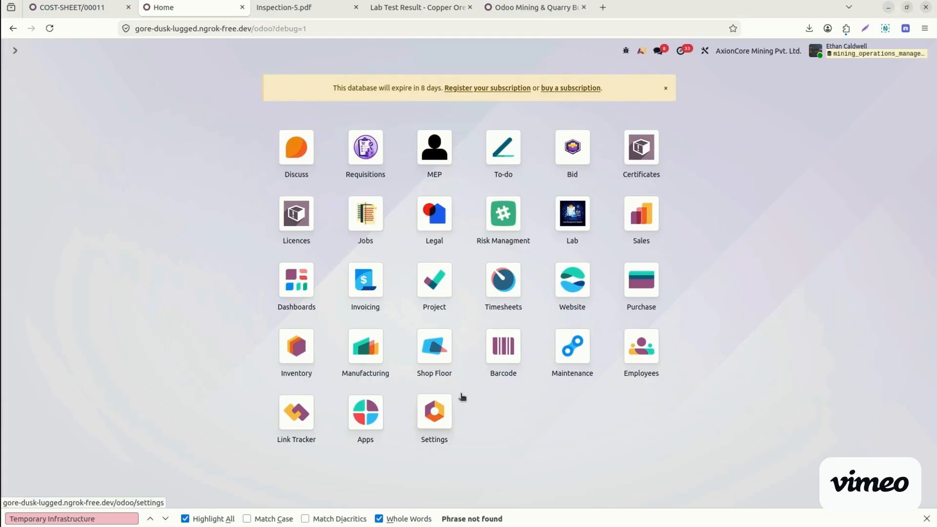
# - Open the Crushed Copper Ore bill of materials through the finished product of mineral engineering process MEP/00001
pyautogui.click(434, 147)
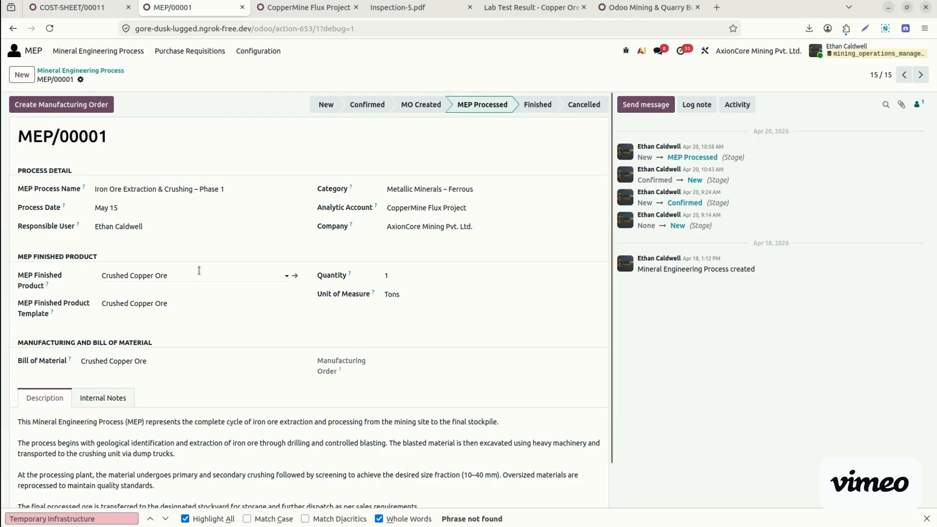
pyautogui.click(296, 277)
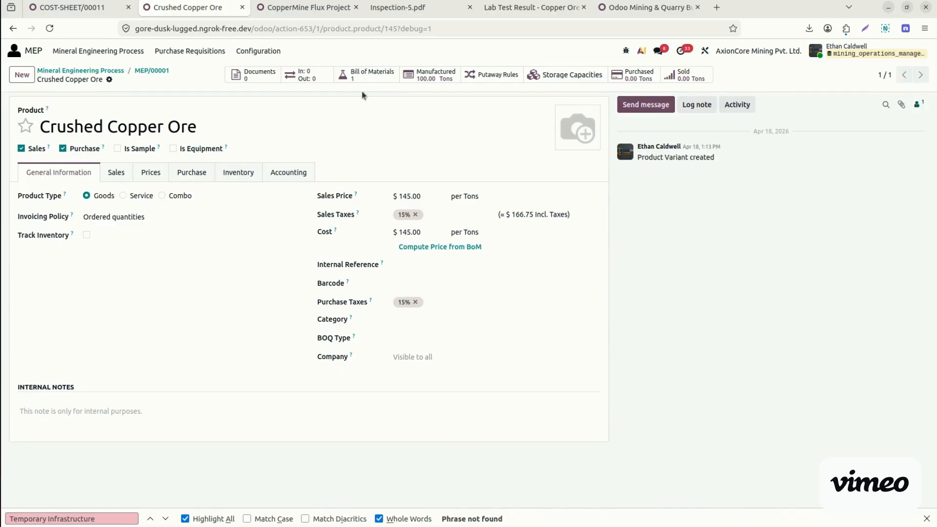
pyautogui.click(369, 77)
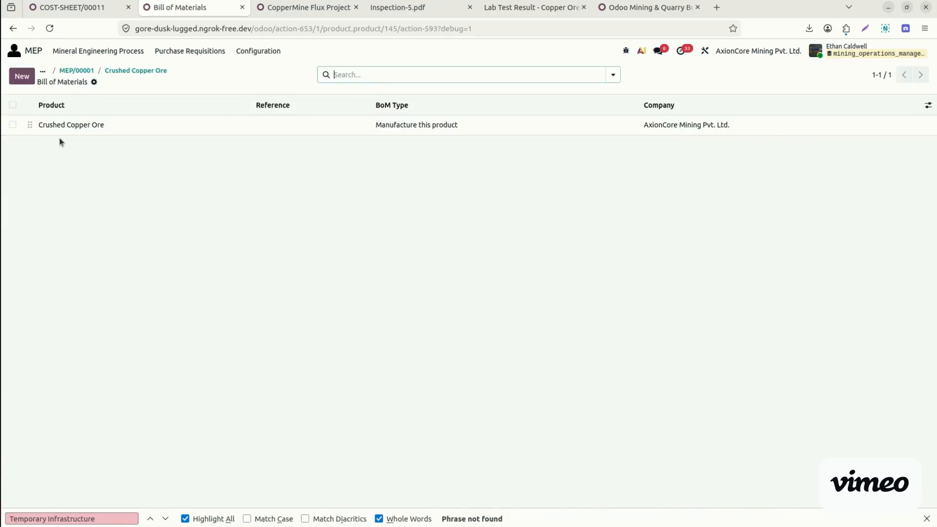
pyautogui.click(69, 127)
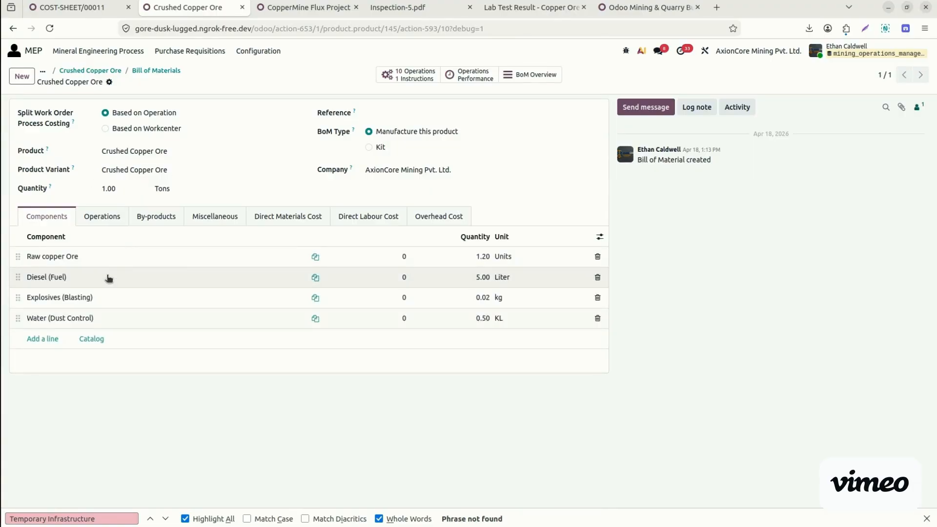
# - Review the operations, by-products, miscellaneous settings, and direct material, labour and overhead costs on the Crushed Copper Ore bill of materials
pyautogui.click(103, 216)
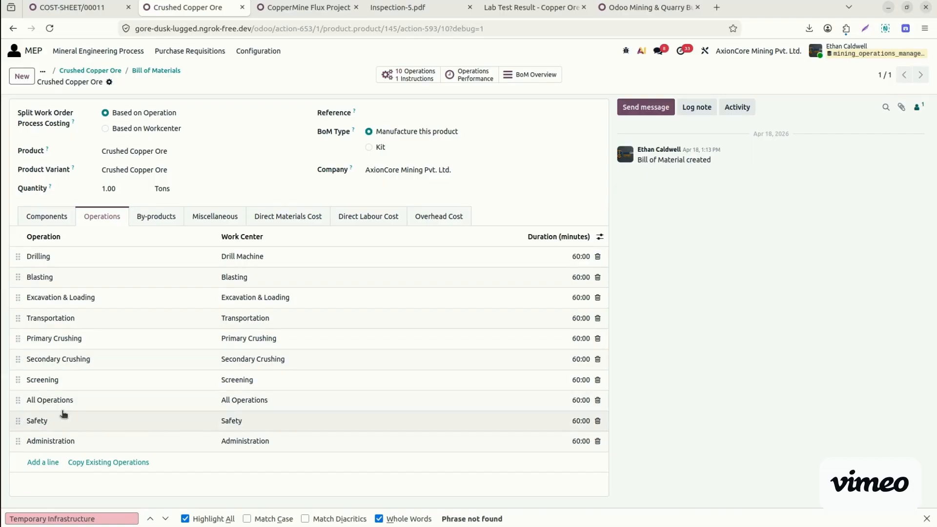
pyautogui.click(161, 215)
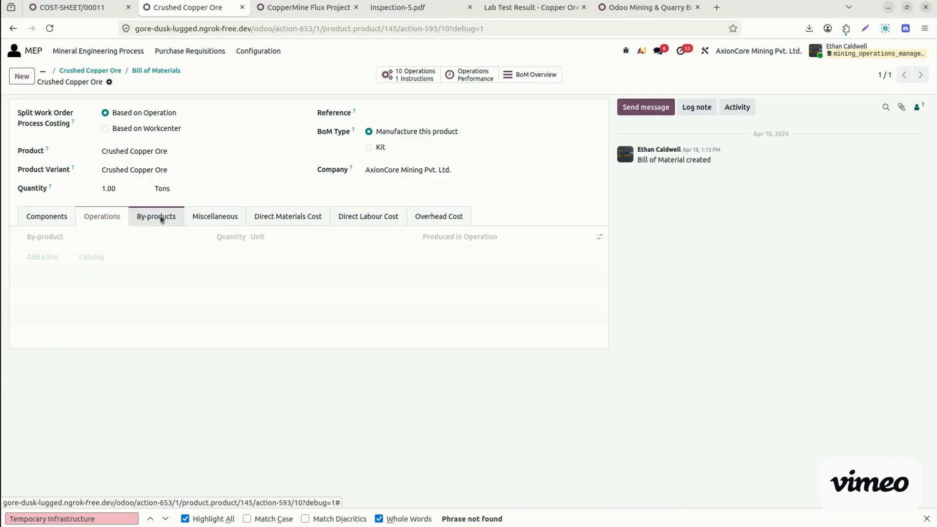
pyautogui.click(203, 222)
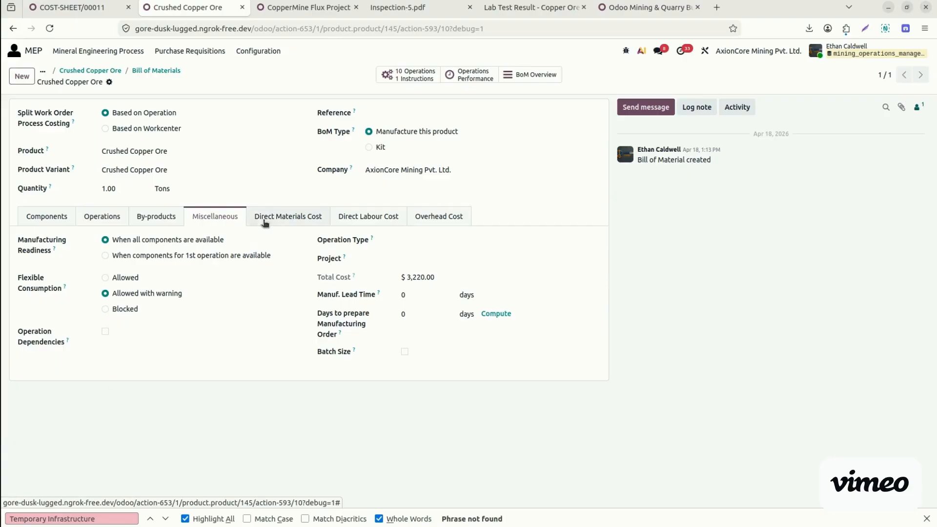
pyautogui.click(284, 219)
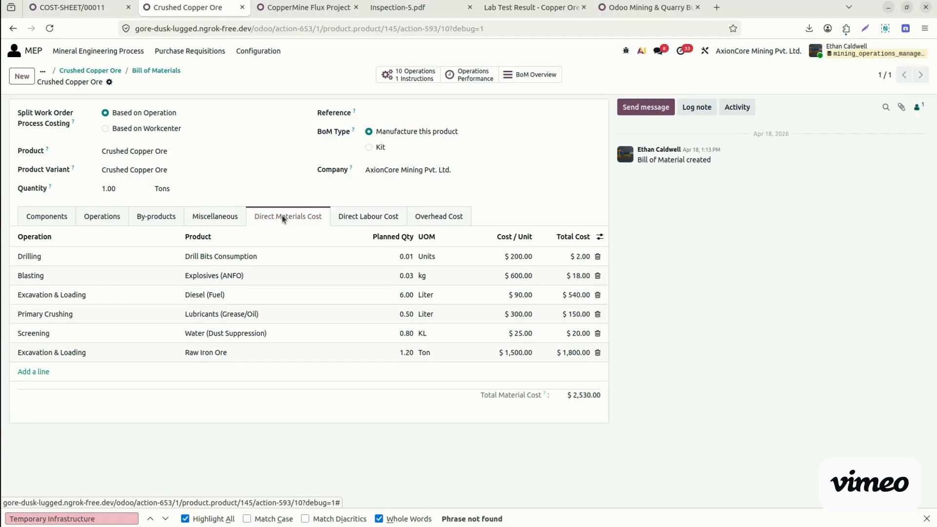
pyautogui.click(370, 219)
pyautogui.click(425, 221)
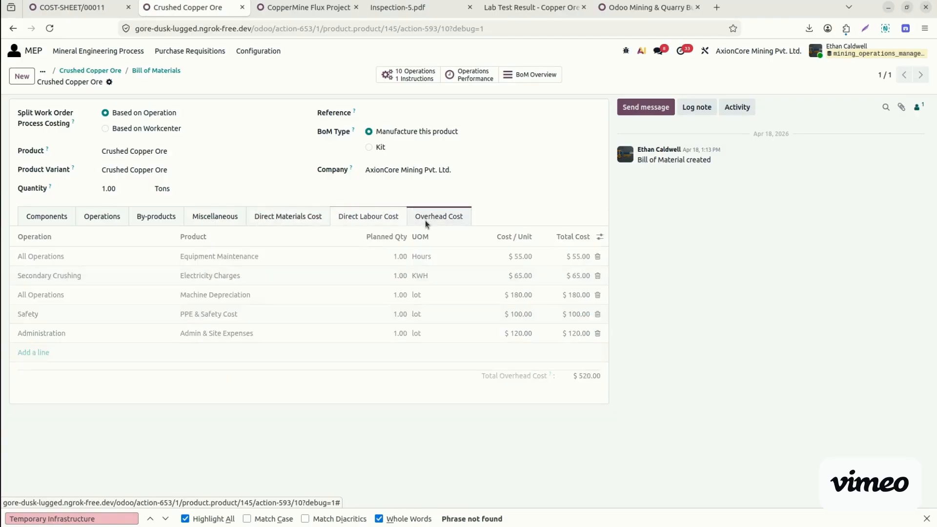
# - Return to MEP/00001 and create a manufacturing order for Crushed Copper Ore from it
pyautogui.click(168, 70)
pyautogui.click(158, 71)
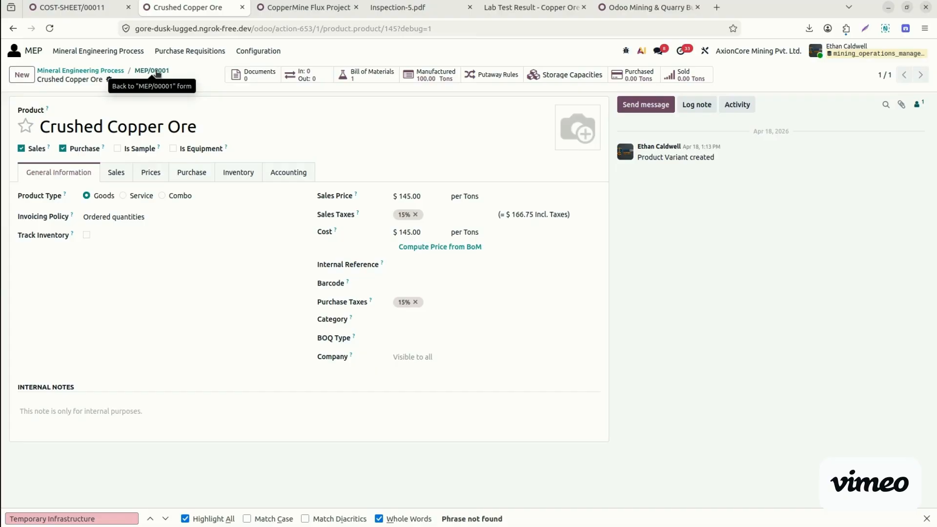
pyautogui.click(156, 71)
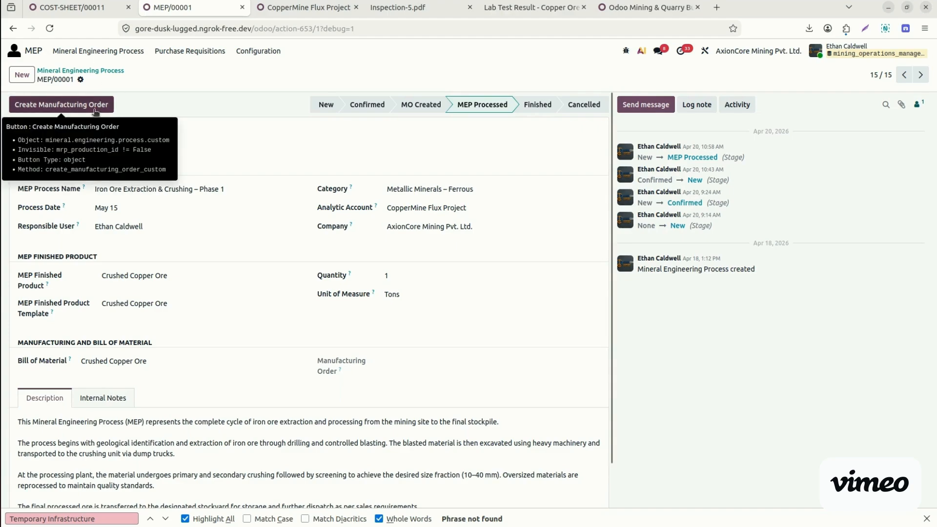
pyautogui.click(77, 113)
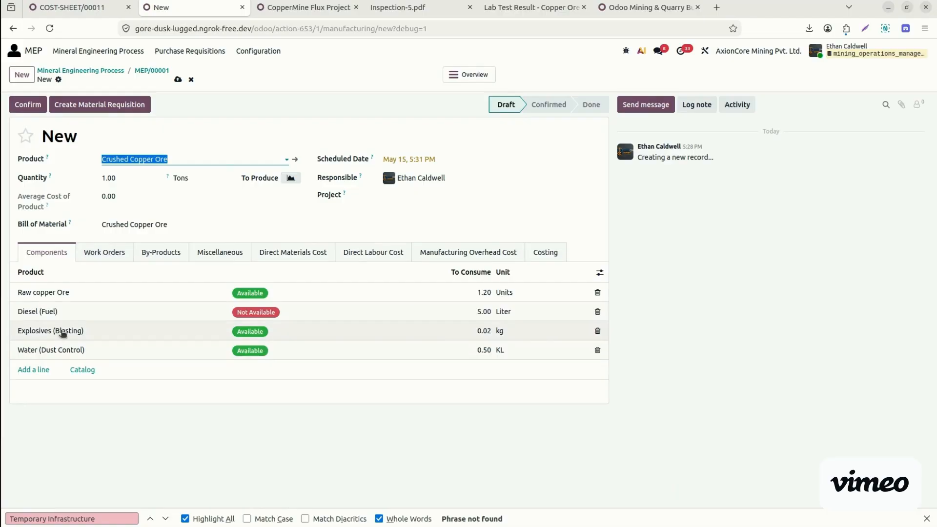
# - Confirm the new Crushed Copper Ore manufacturing order and assign it to CopperMine Flux Project
pyautogui.click(314, 255)
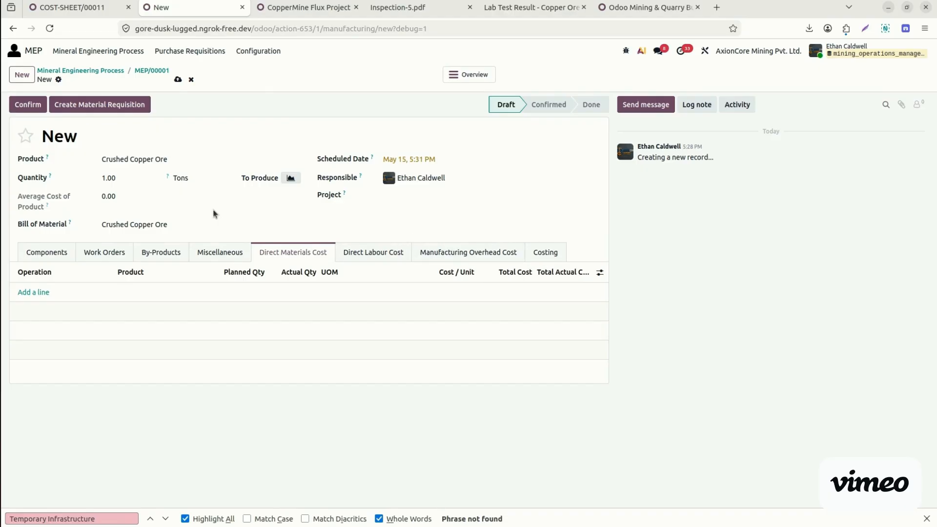
pyautogui.click(543, 253)
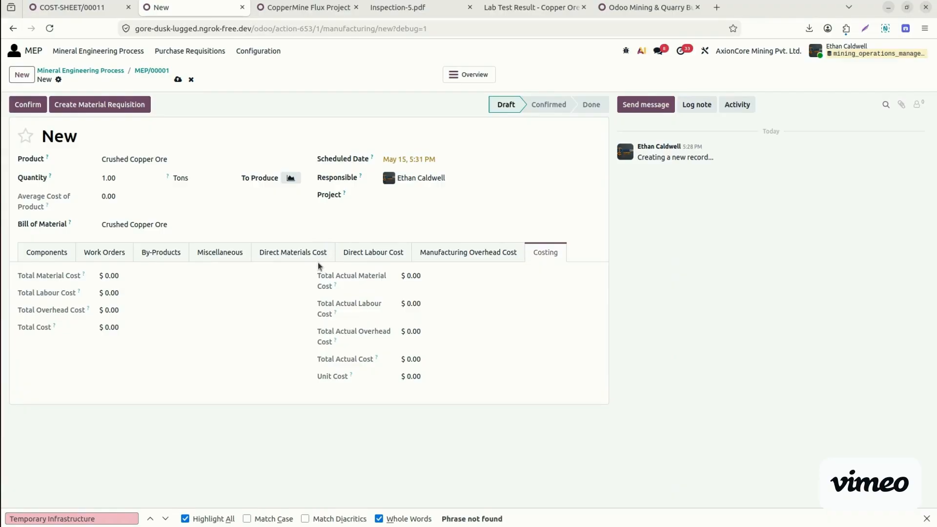
pyautogui.click(304, 255)
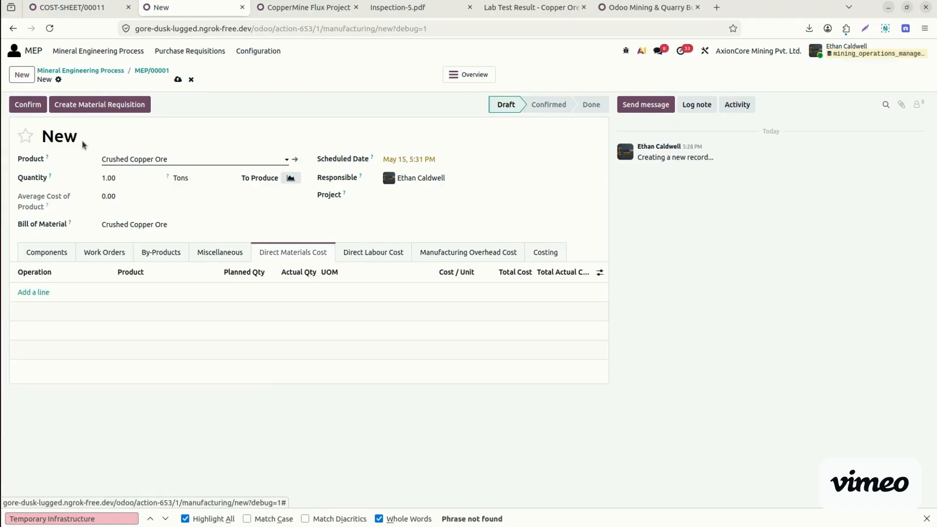
pyautogui.click(28, 106)
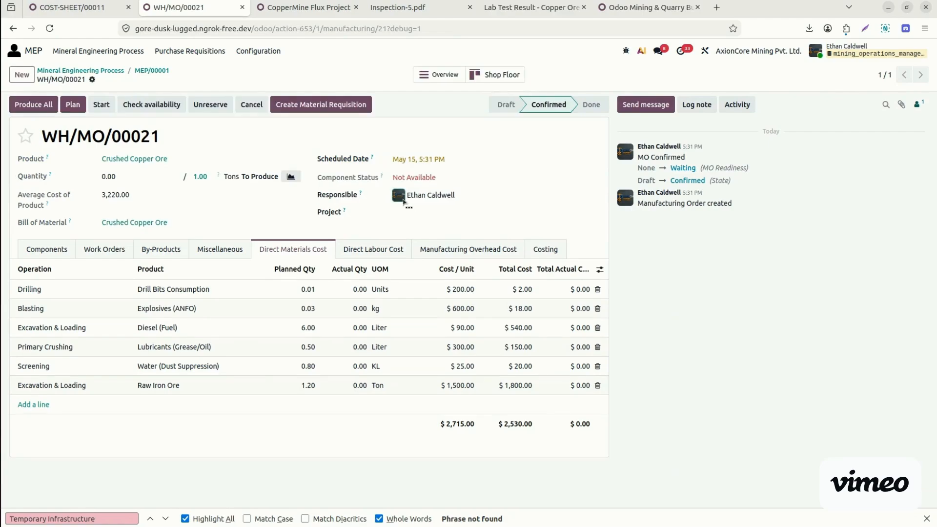
pyautogui.click(427, 215)
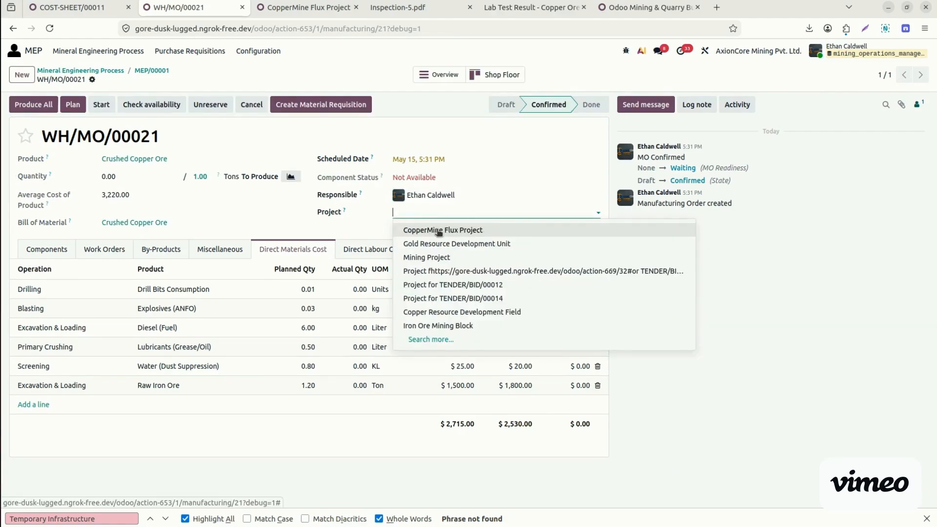
pyautogui.click(434, 229)
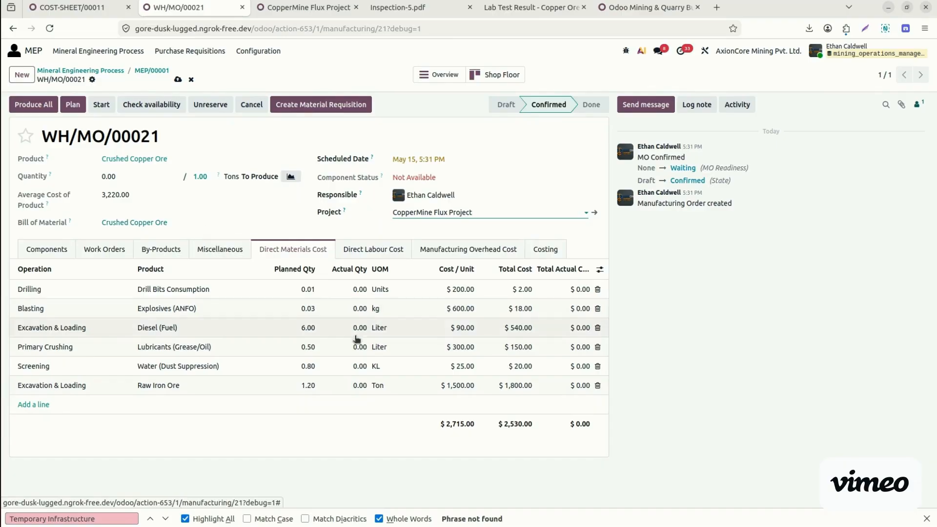
# - Review the labour and overhead costs, costing summary, work orders and components of manufacturing order WH/MO/00021
pyautogui.click(386, 254)
pyautogui.click(458, 252)
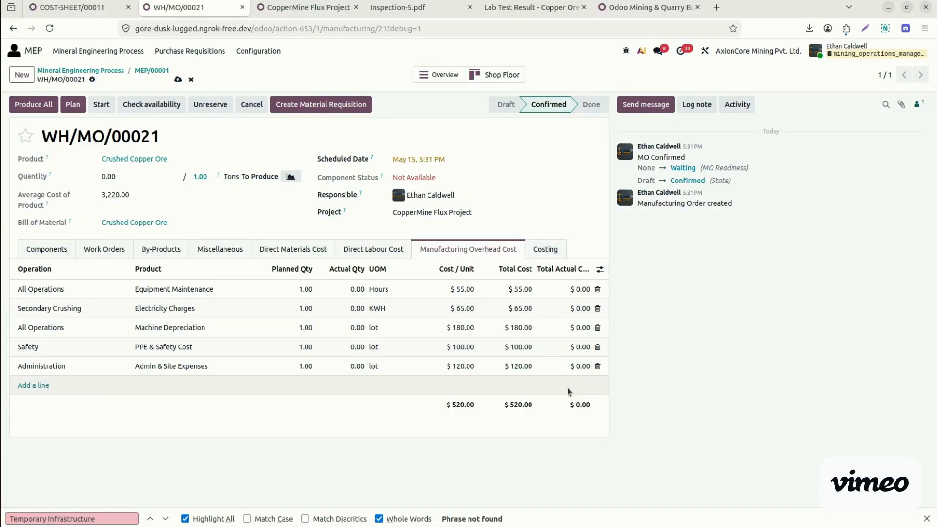
pyautogui.click(545, 248)
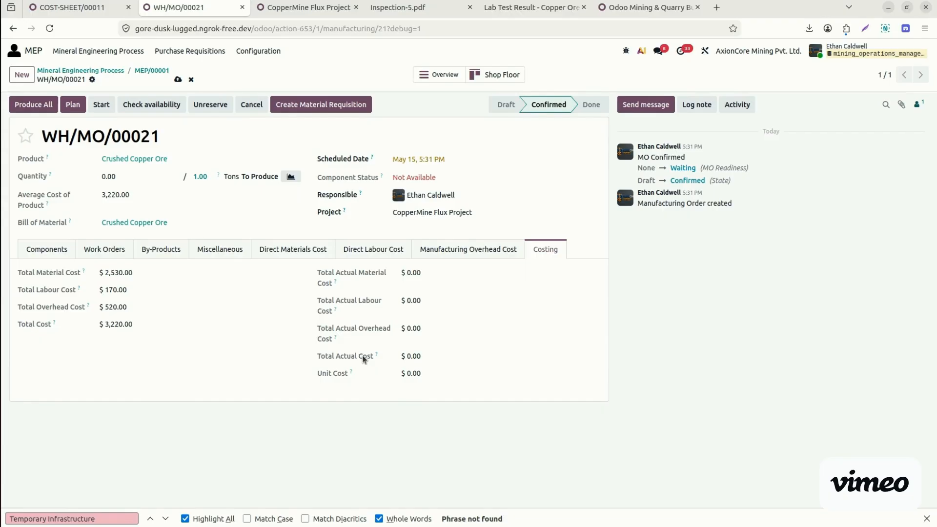
pyautogui.click(113, 250)
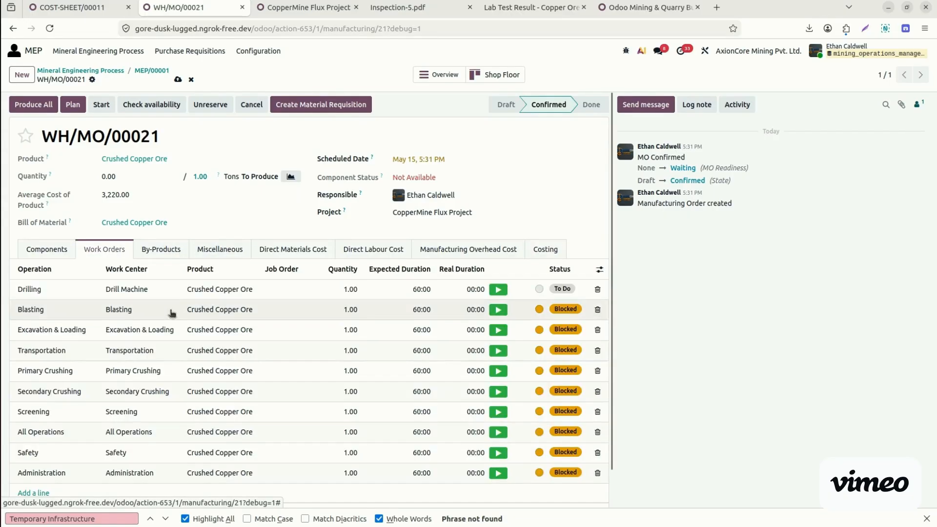
pyautogui.click(45, 254)
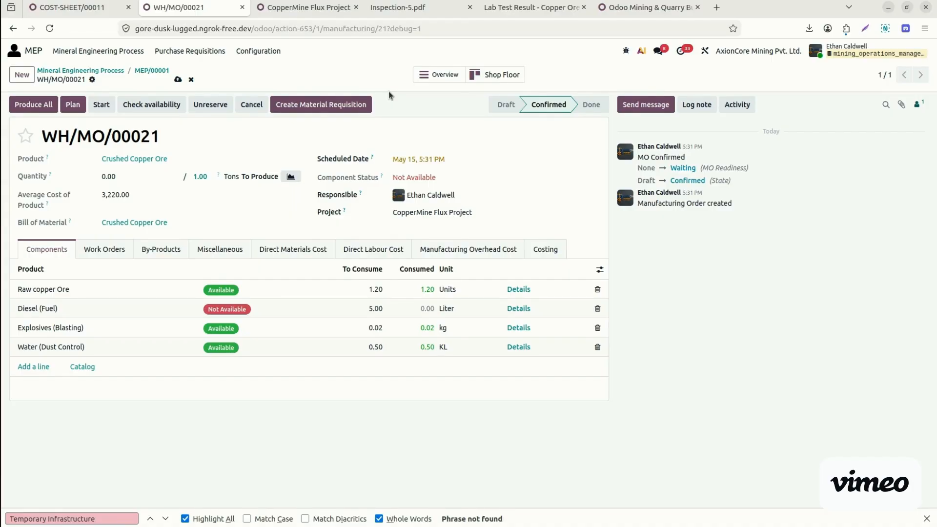
# - Activate the work centers on the shop floor and complete the Drilling work order of WH/MO/00022, including its rrr instruction
pyautogui.click(503, 76)
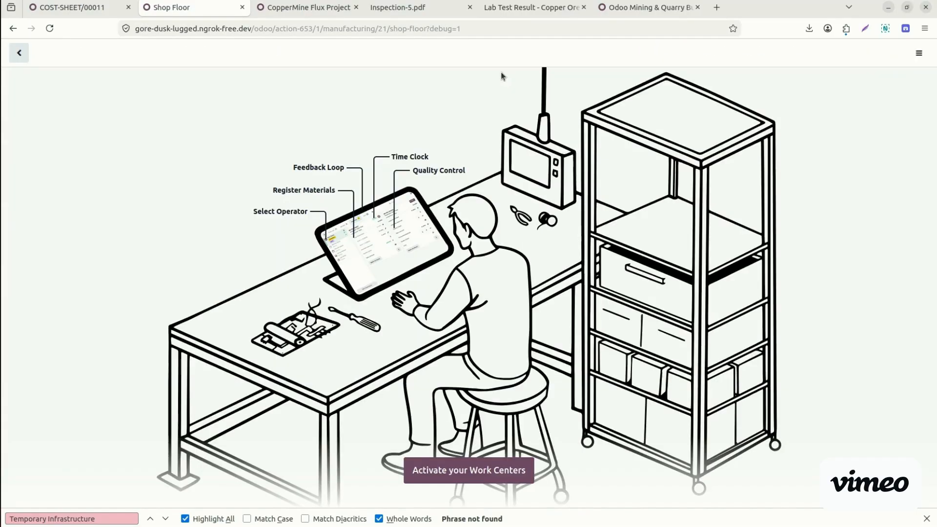
pyautogui.click(471, 481)
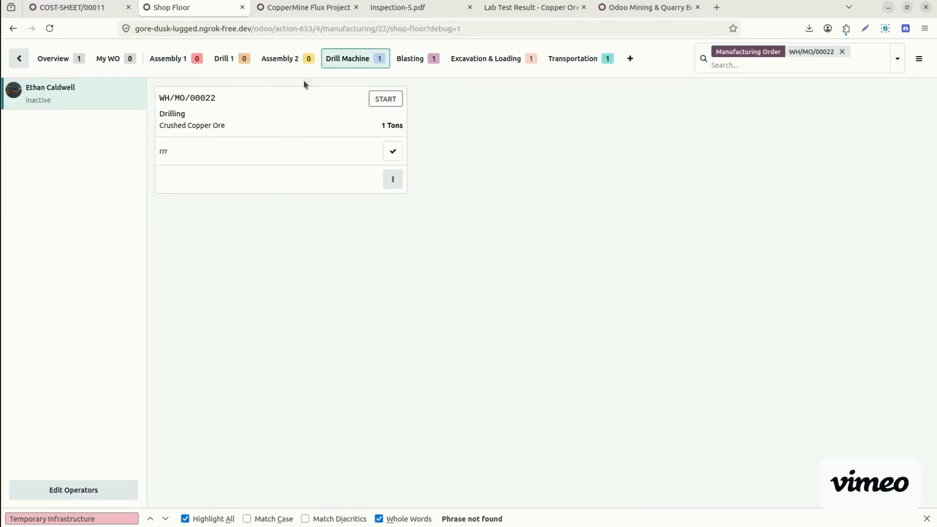
pyautogui.click(393, 152)
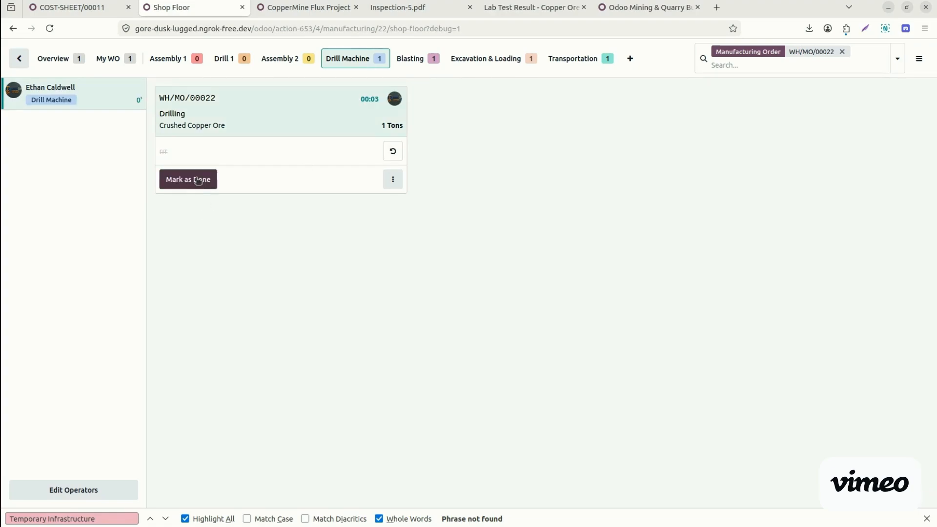
pyautogui.click(198, 180)
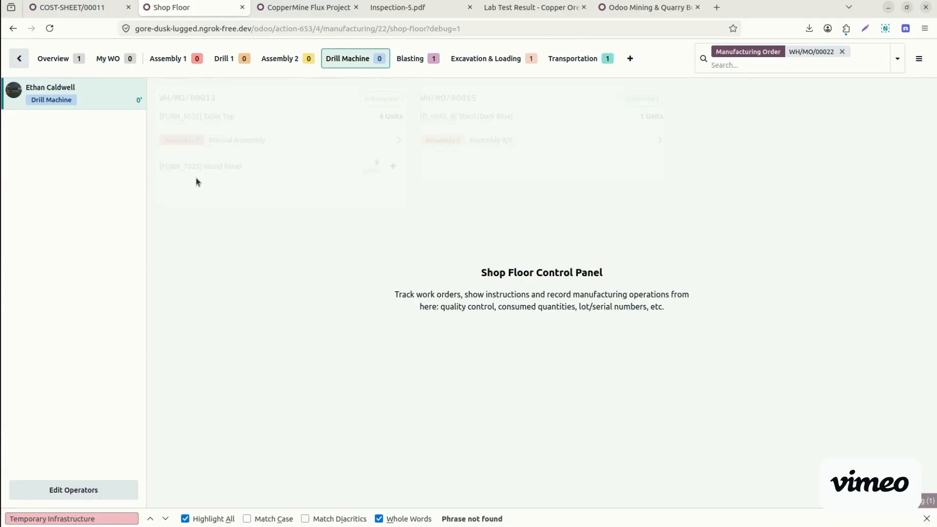
# - Look over the options of the Blasting work order of WH/MO/00022 and mark the work order as done
pyautogui.click(420, 52)
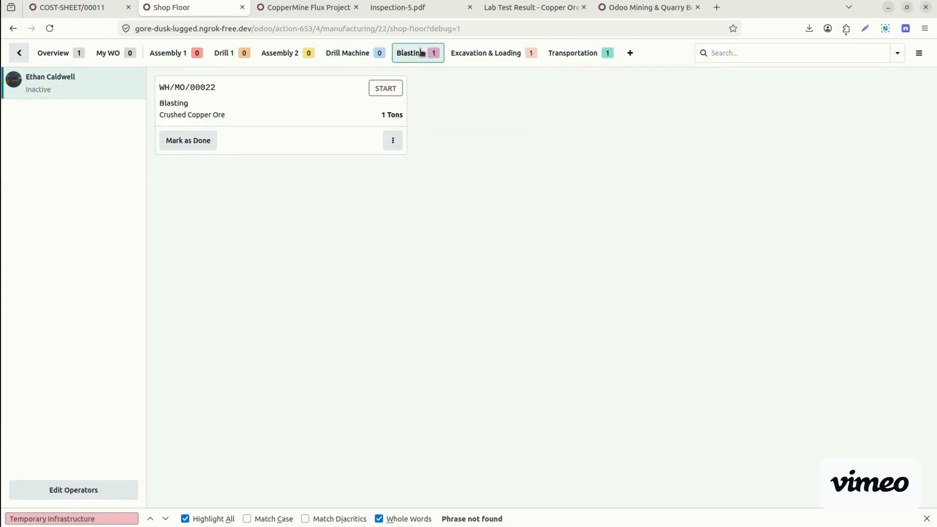
pyautogui.click(392, 140)
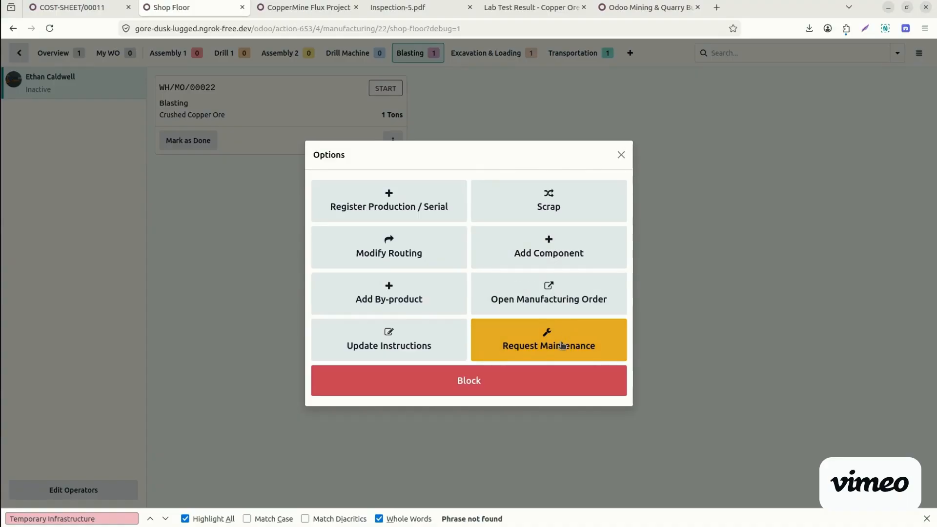
pyautogui.click(621, 155)
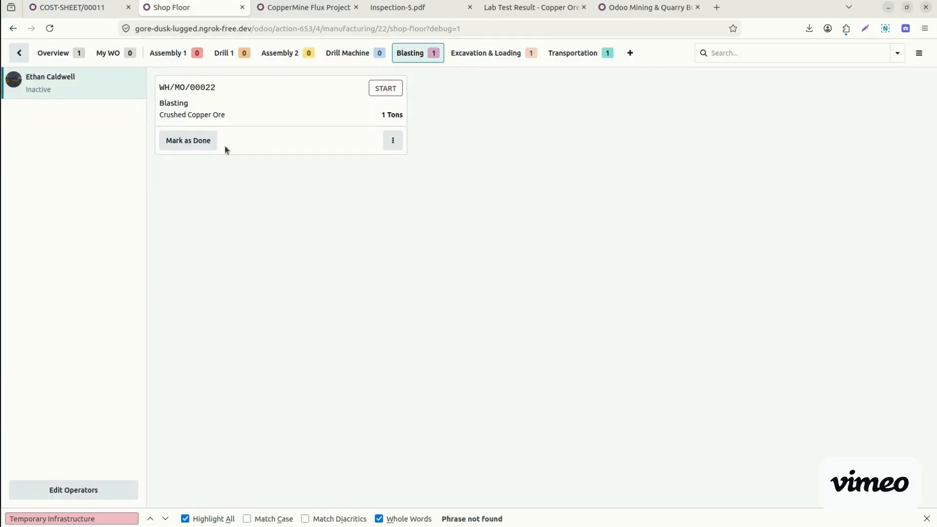
pyautogui.click(207, 142)
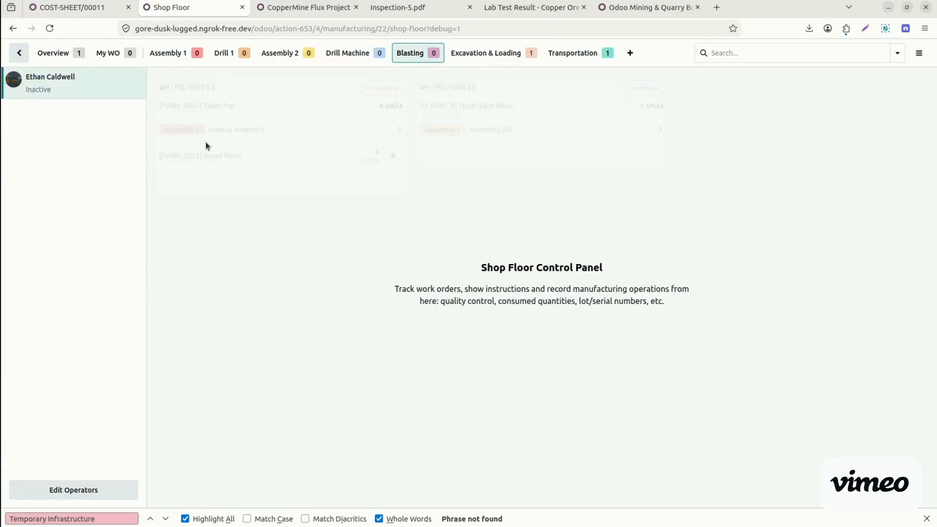
# - Complete the Excavation & Loading and Transportation work orders on the shop floor and return to manufacturing order WH/MO/00022
pyautogui.click(502, 55)
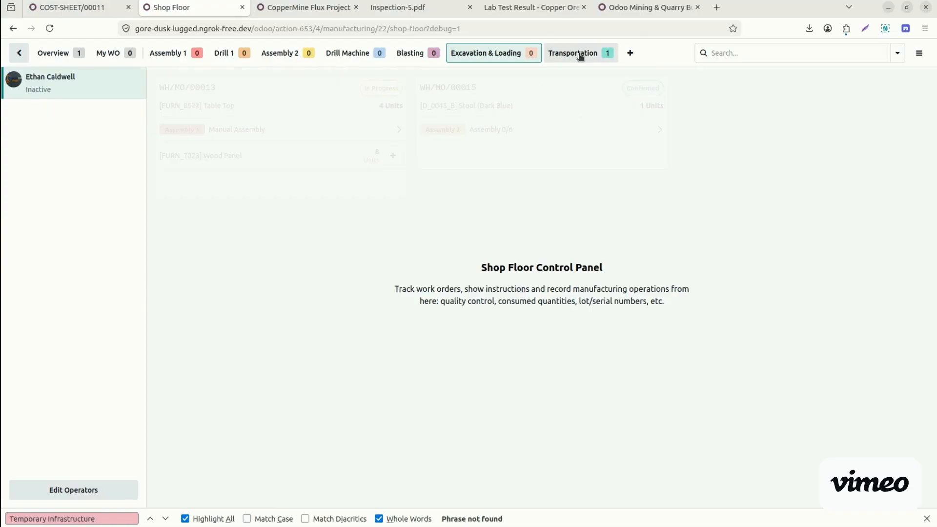
pyautogui.click(580, 56)
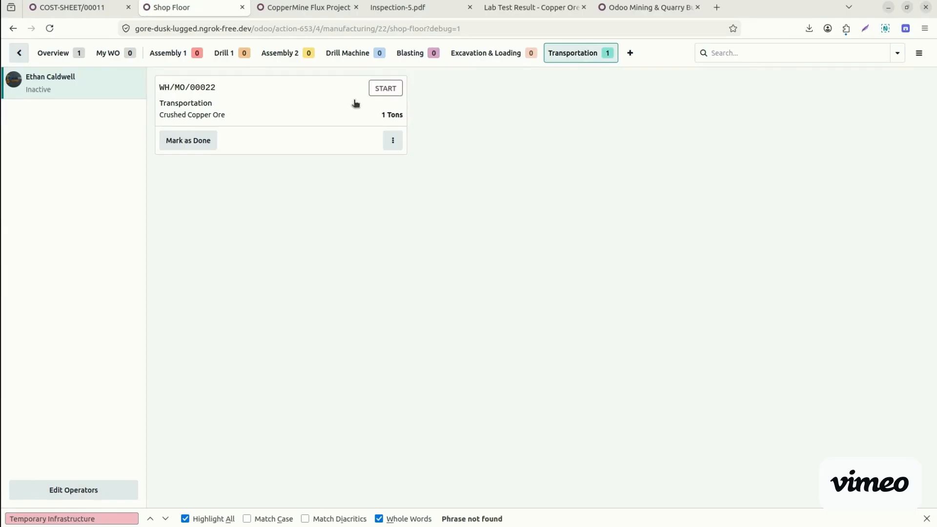
pyautogui.click(386, 89)
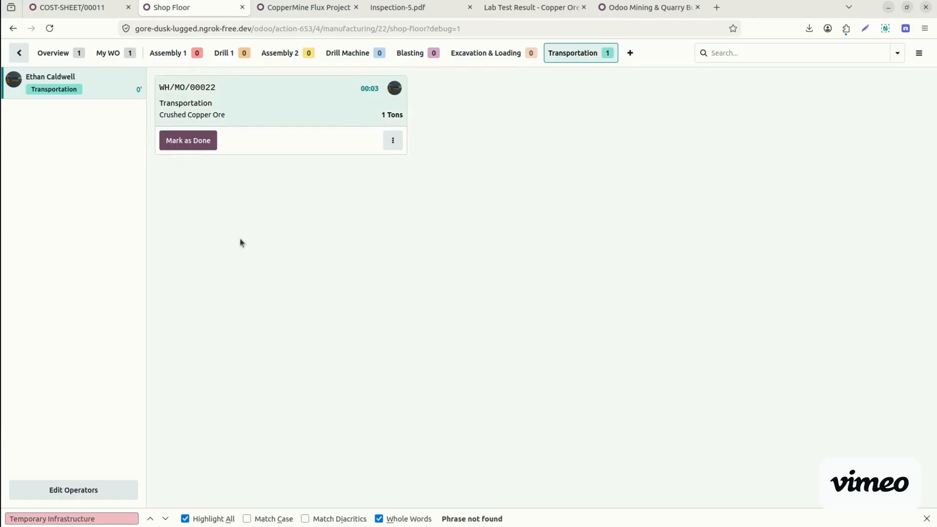
pyautogui.click(189, 141)
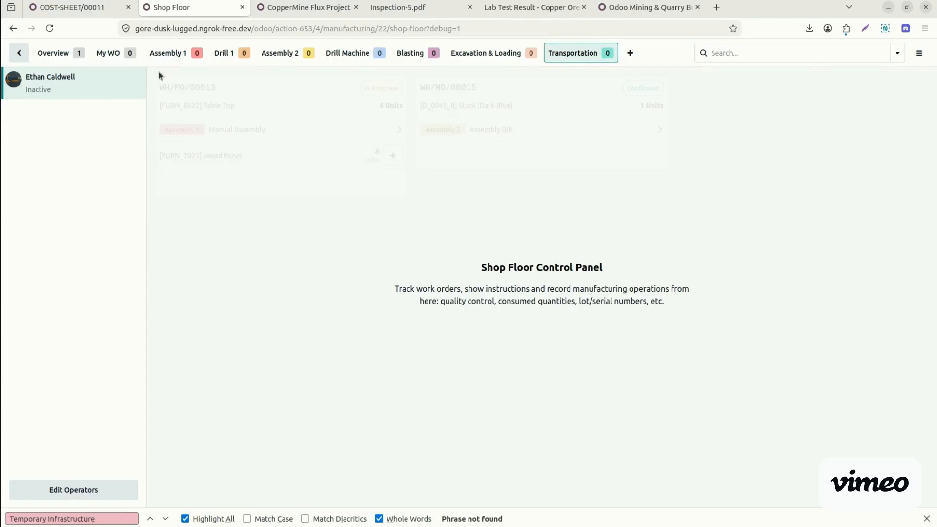
pyautogui.click(17, 55)
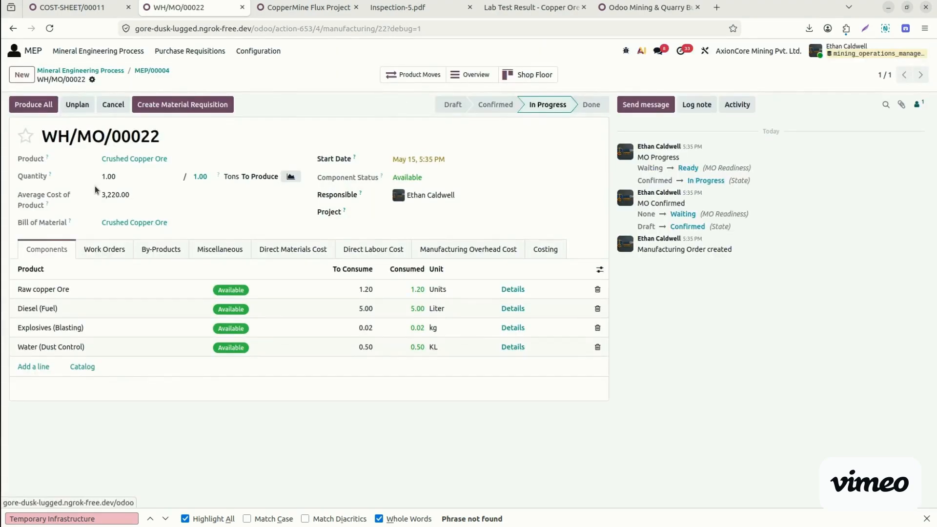
# - Start the Primary Crushing work order of manufacturing order WH/MO/00022
pyautogui.click(102, 250)
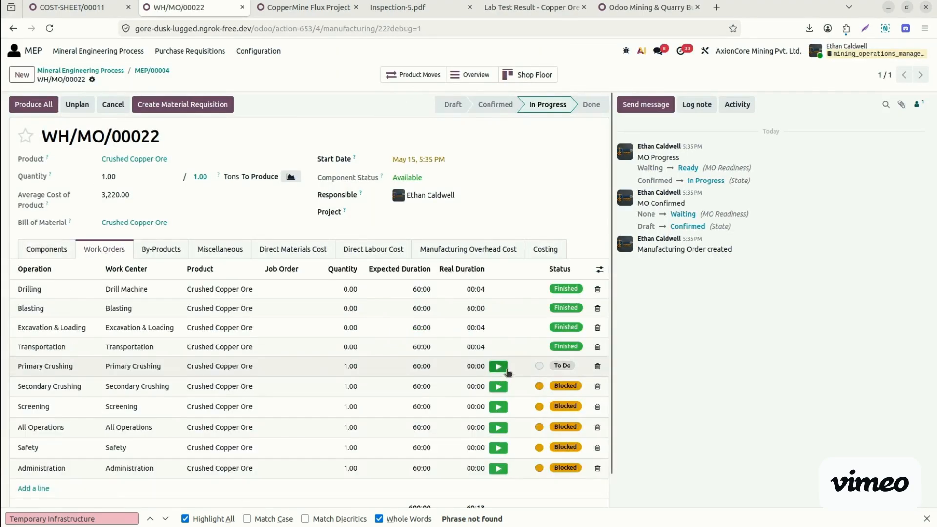
pyautogui.scroll(-1, 611, 358)
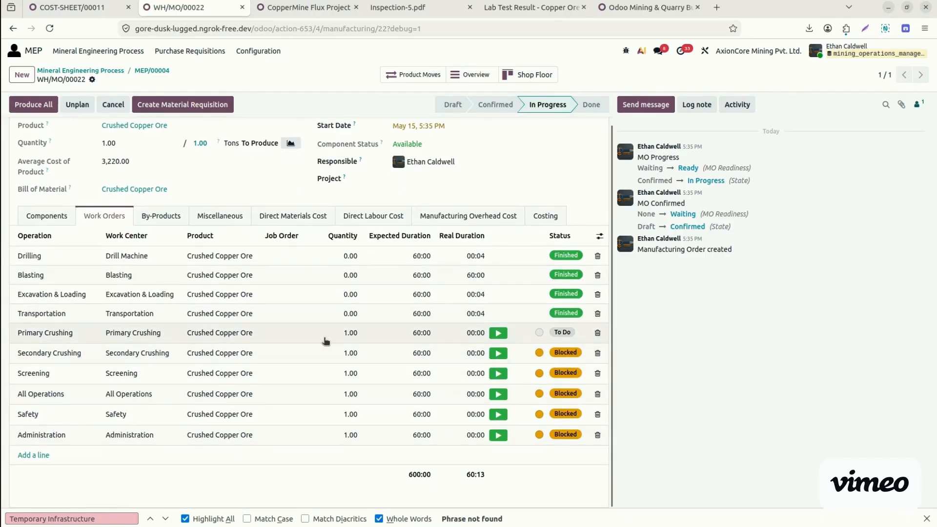
pyautogui.click(500, 335)
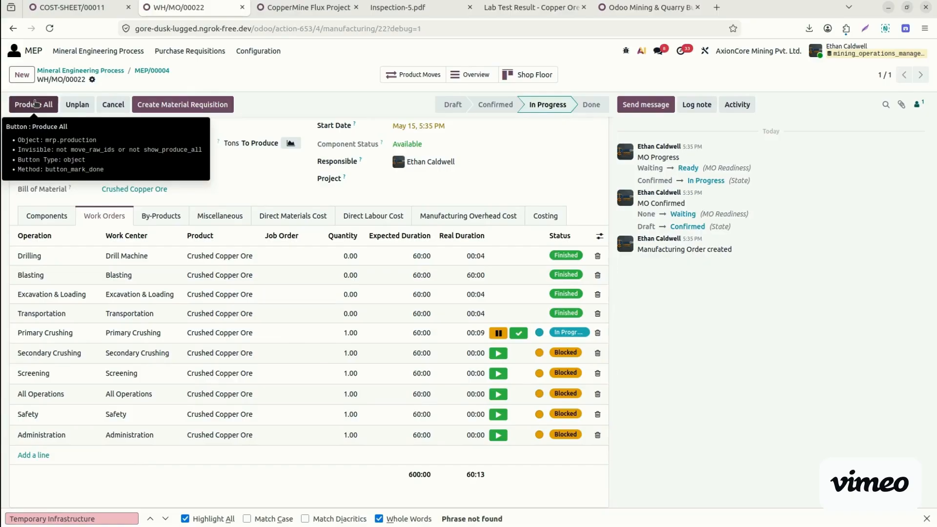
# - Review the direct materials cost and direct labour cost lines of WH/MO/00022, including their planned and actual quantities
pyautogui.click(302, 216)
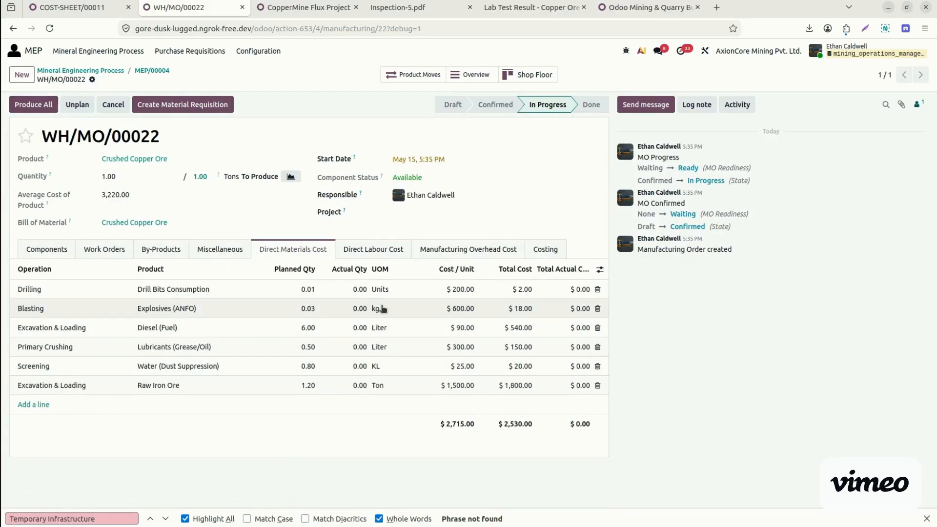
pyautogui.click(344, 297)
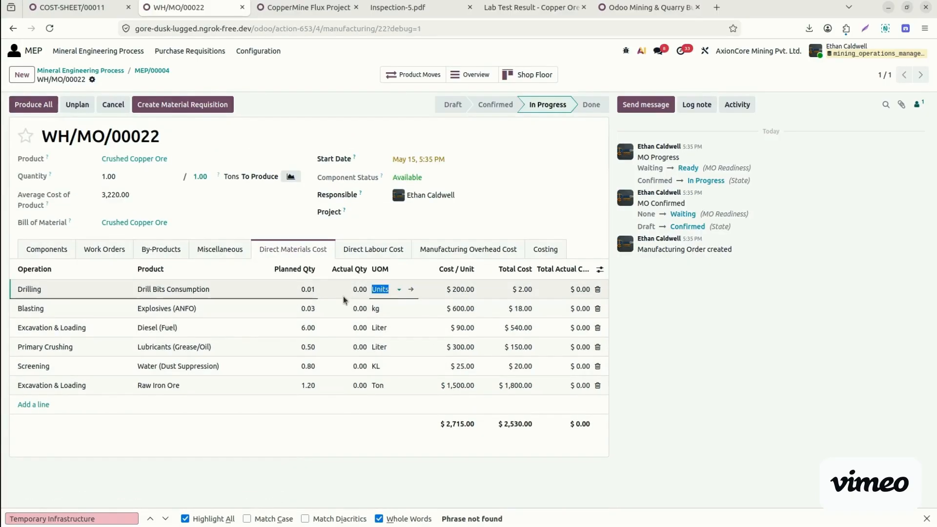
pyautogui.click(361, 327)
pyautogui.click(307, 327)
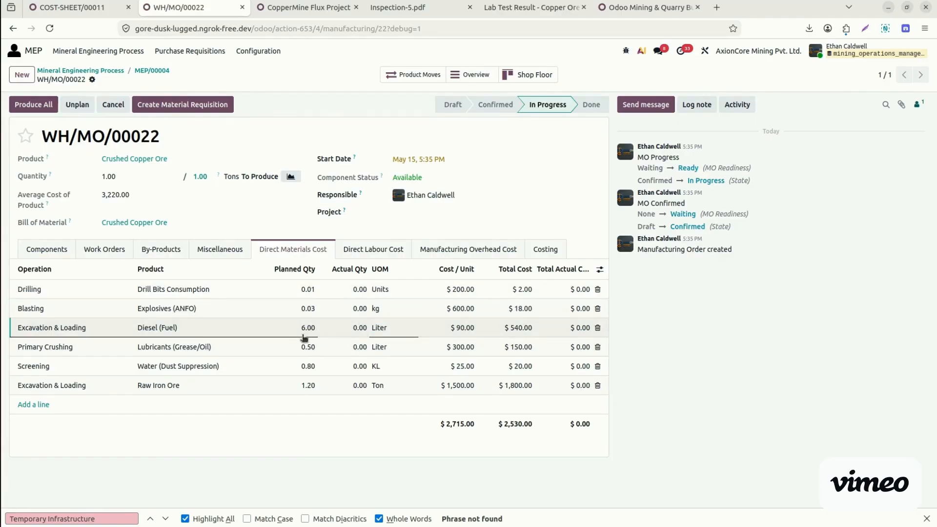
pyautogui.click(359, 347)
pyautogui.click(359, 365)
pyautogui.click(359, 385)
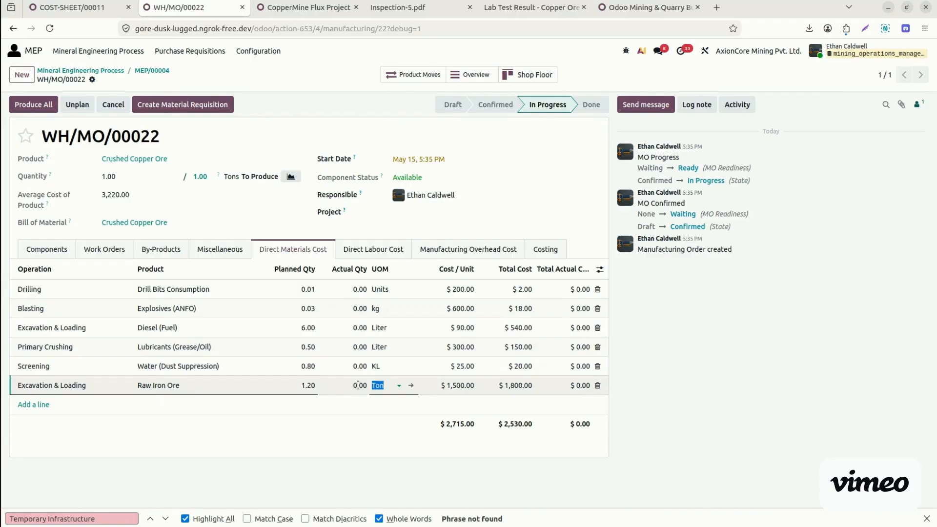
pyautogui.click(376, 249)
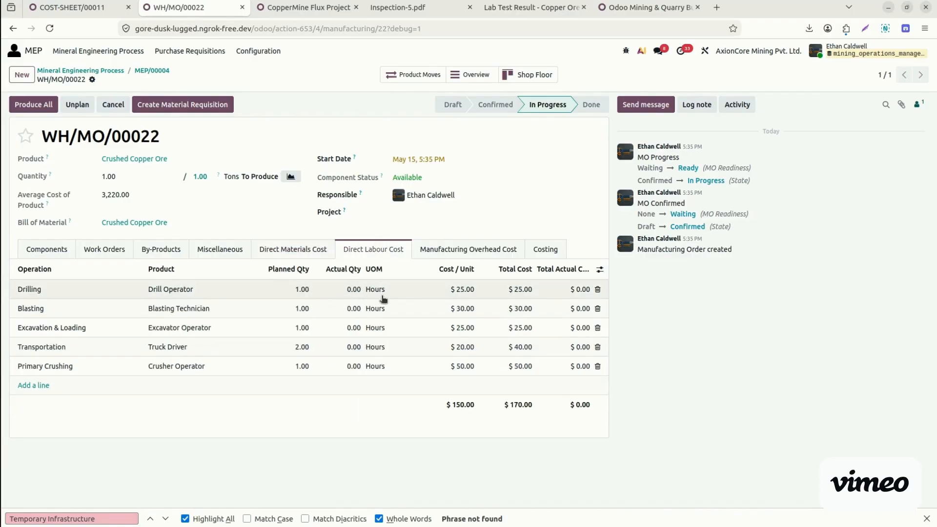
pyautogui.click(345, 289)
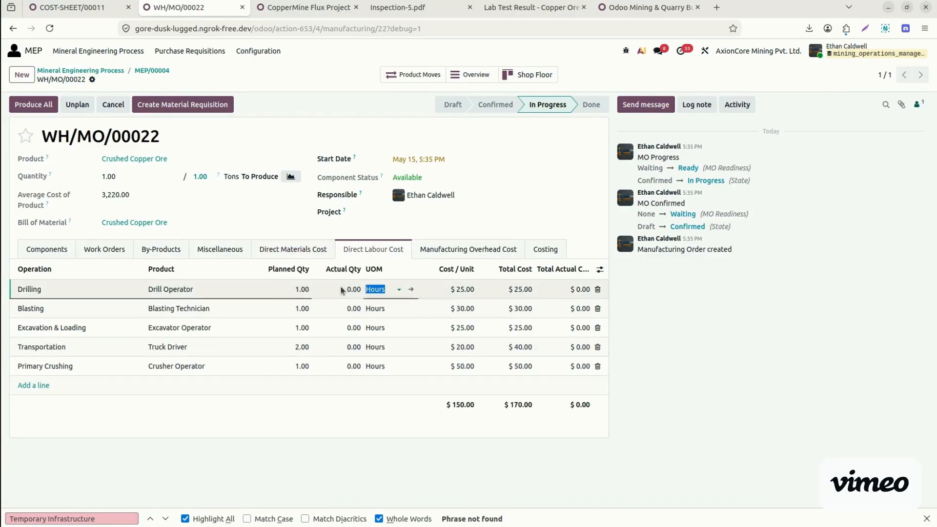
pyautogui.click(349, 315)
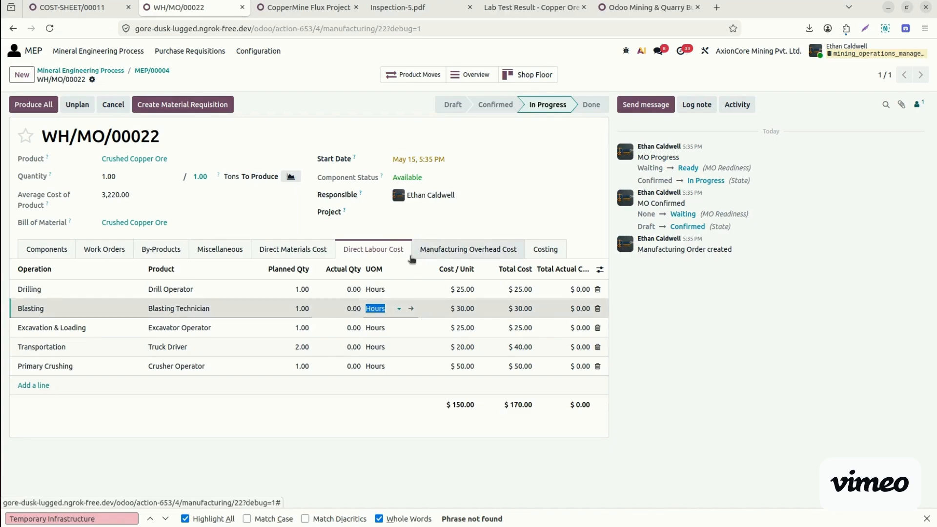
# - Produce the full quantity of WH/MO/00022 and check its costing summary and components
pyautogui.click(46, 250)
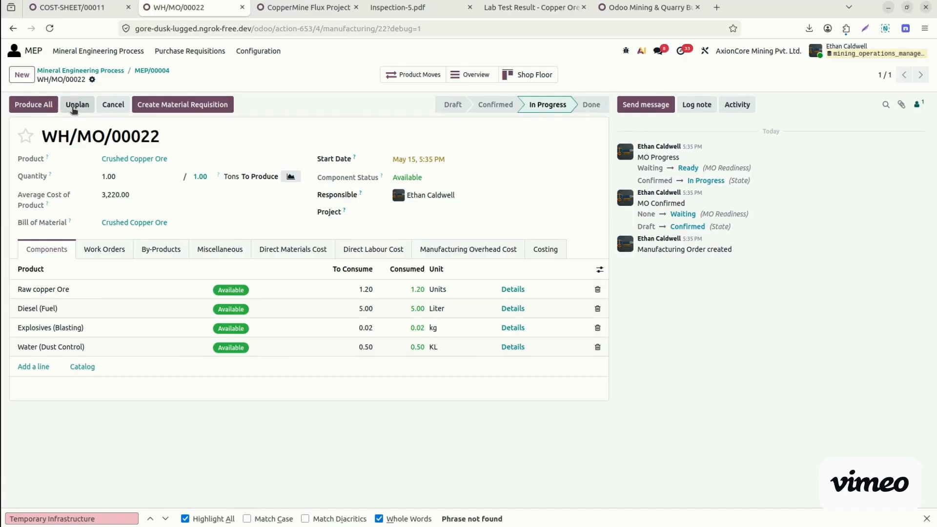
pyautogui.click(30, 105)
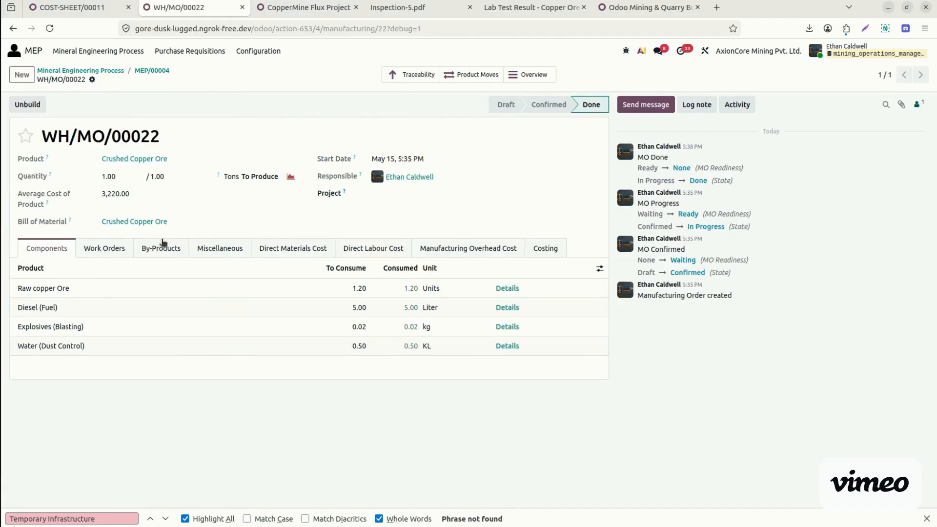
pyautogui.click(544, 251)
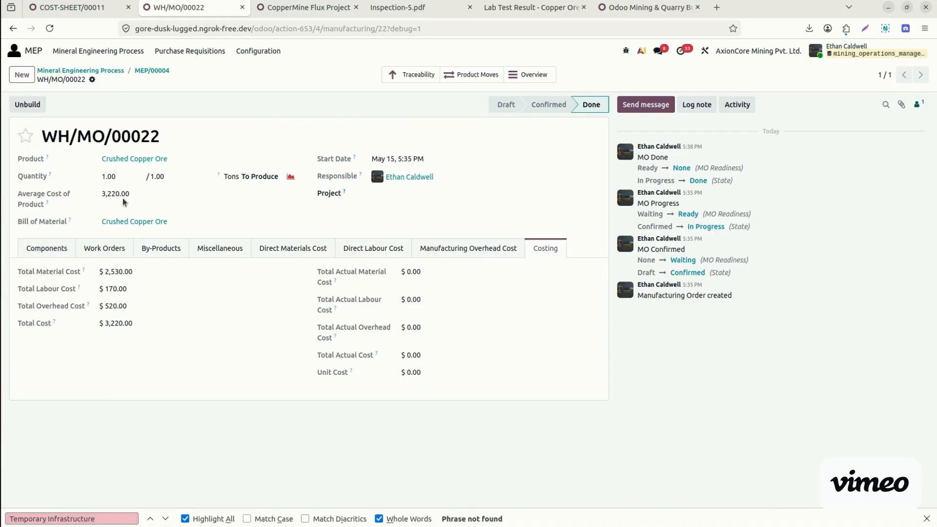
pyautogui.click(47, 250)
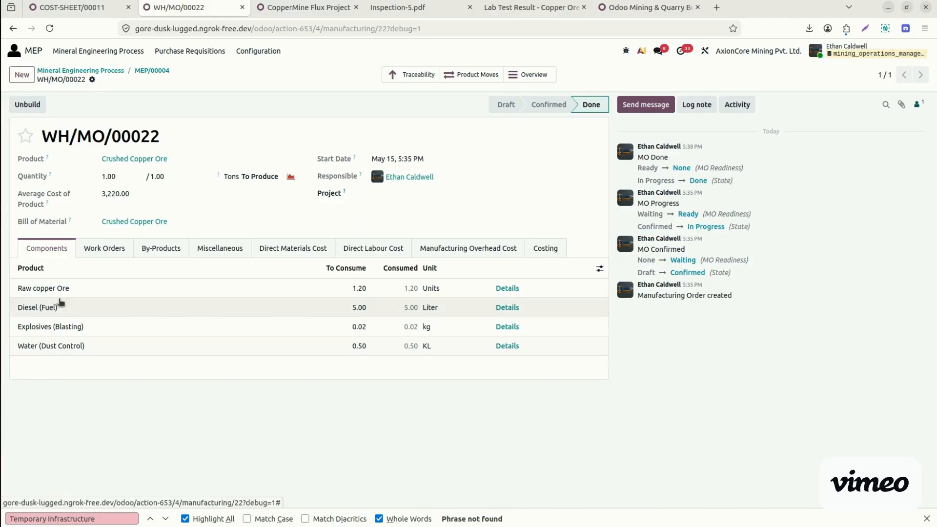
# - Switch to the Sales app, search for sales order S00032 and open it
pyautogui.click(21, 54)
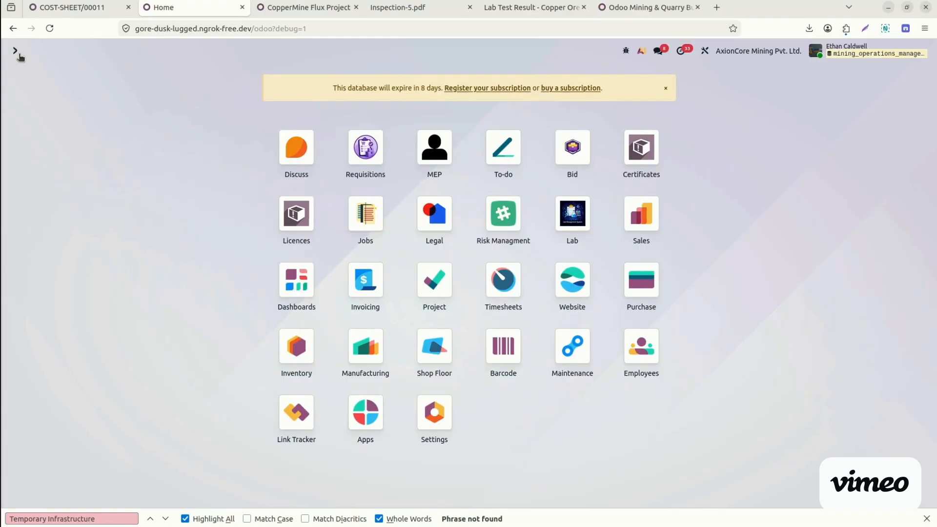
pyautogui.write('sales')
pyautogui.press('Return')
pyautogui.click(397, 74)
pyautogui.write('S00032')
pyautogui.press('Return')
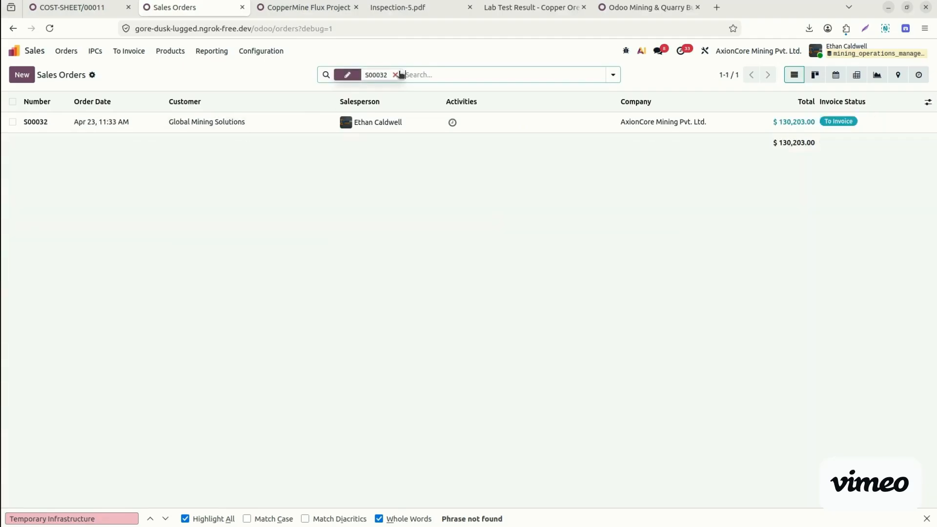
pyautogui.click(45, 125)
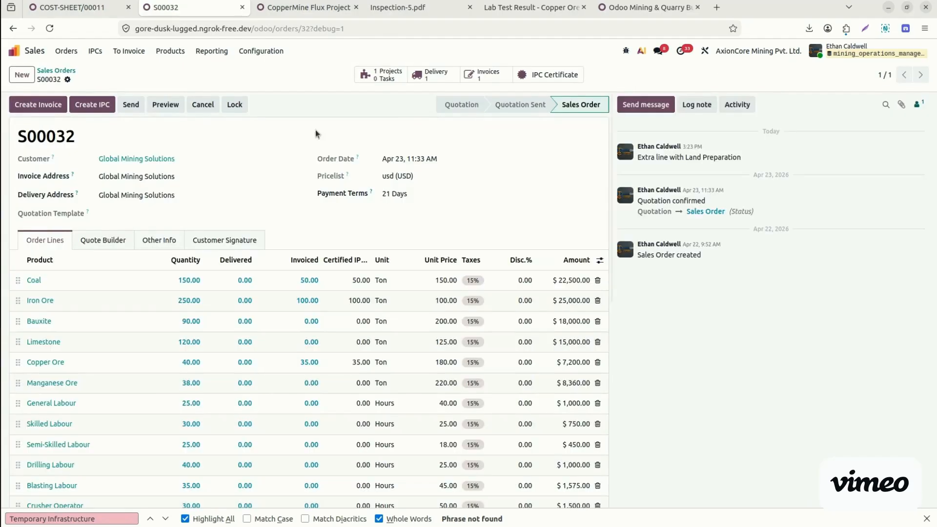
# - Validate the delivery linked to sales order S00032 and return to the order
pyautogui.click(436, 74)
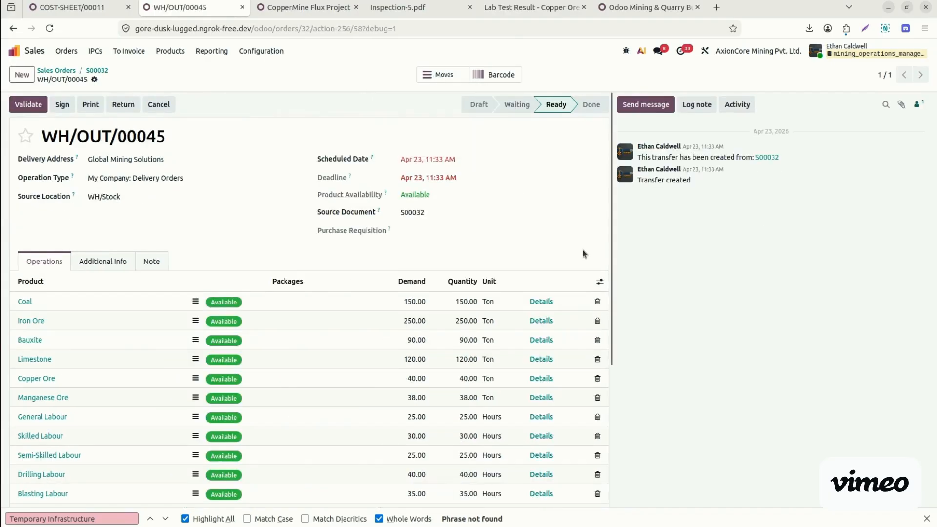
pyautogui.moveTo(611, 290); pyautogui.dragTo(609, 263)
pyautogui.click(26, 106)
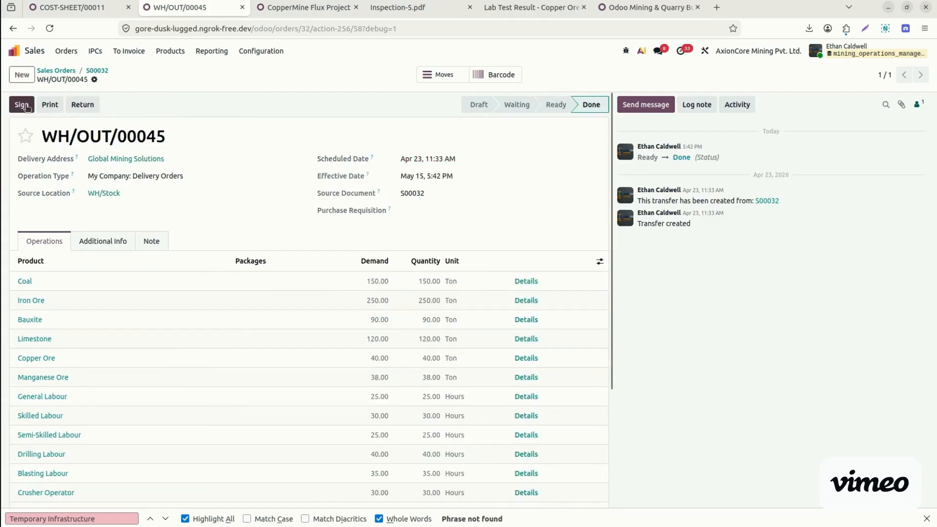
pyautogui.click(99, 70)
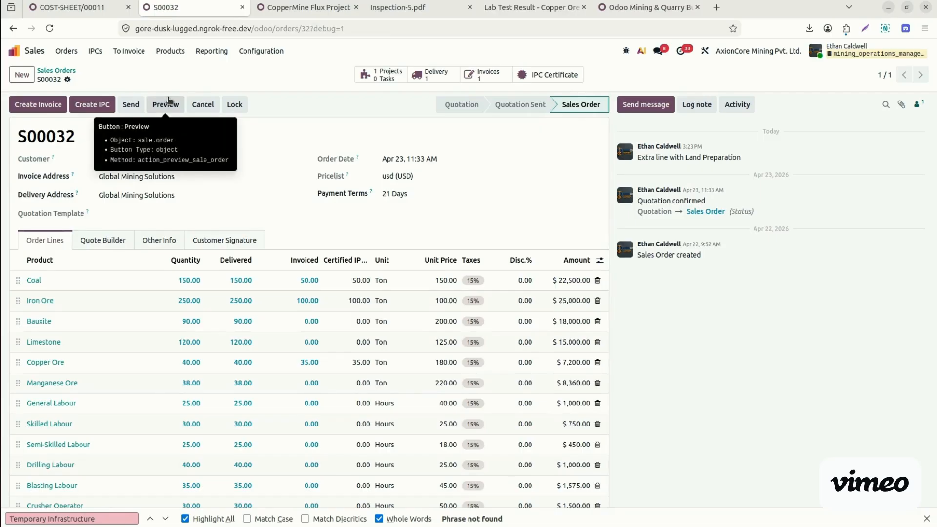
# - Start an interim payment certificate from sales order S00032 and set its IPC type to Service Work Bill
pyautogui.click(101, 110)
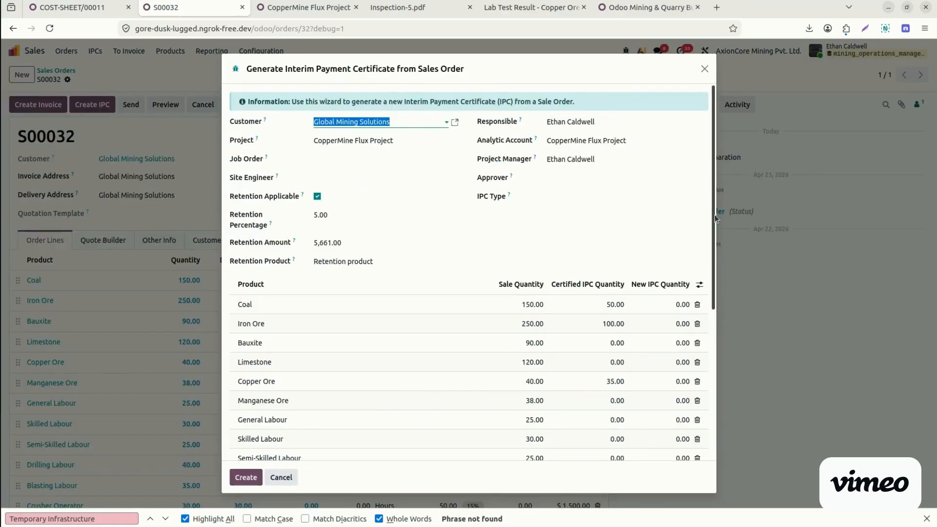
pyautogui.moveTo(714, 216); pyautogui.dragTo(701, 192)
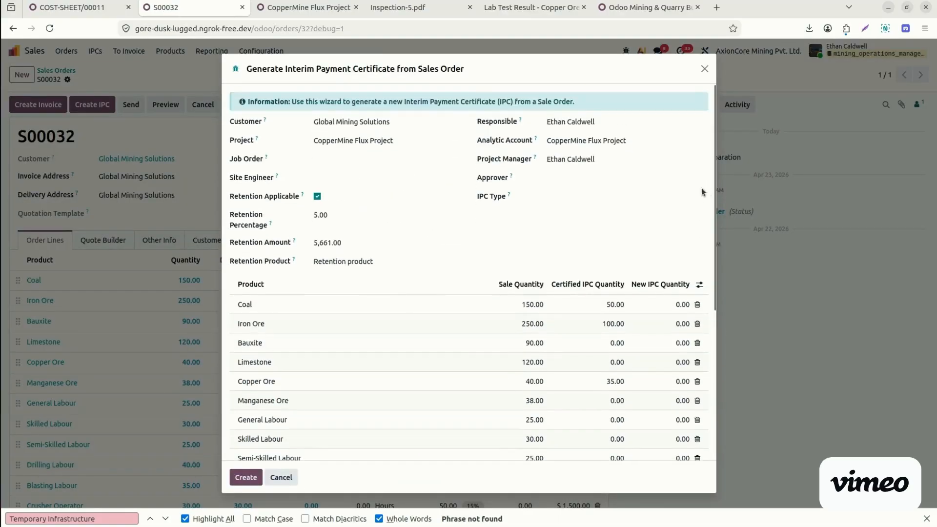
pyautogui.click(600, 192)
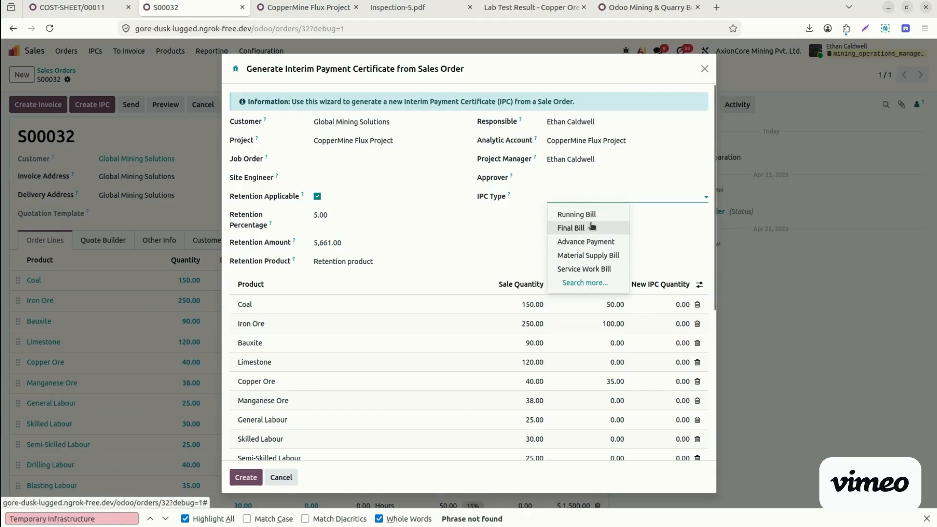
pyautogui.click(610, 268)
# - Set the certificate's job order to Mine Design & Production Planning and assign the site engineer
pyautogui.click(377, 156)
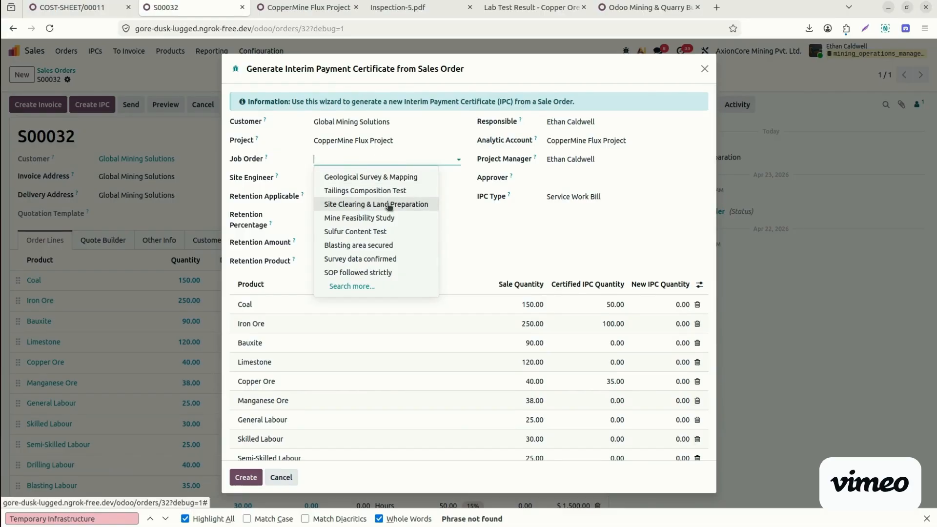
pyautogui.write('mini')
pyautogui.press('BackSpace')
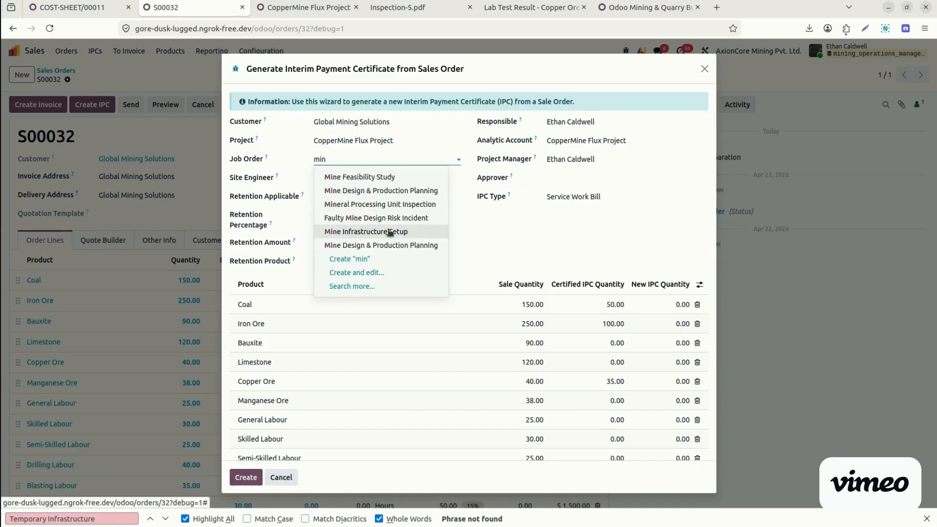
pyautogui.click(400, 191)
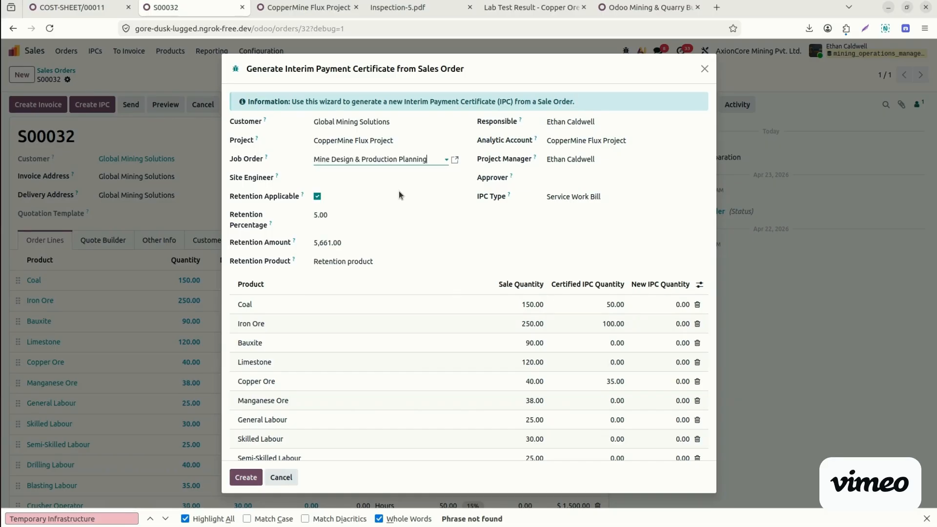
pyautogui.click(368, 177)
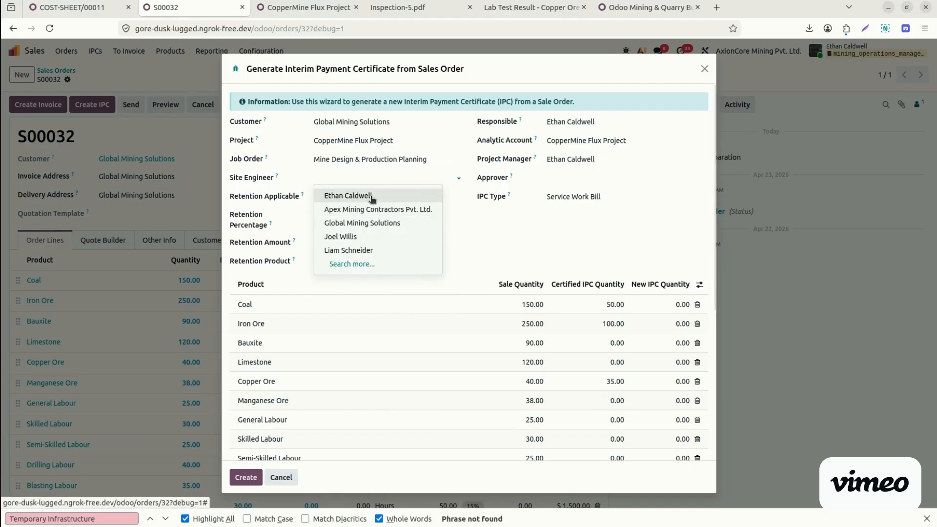
pyautogui.click(371, 197)
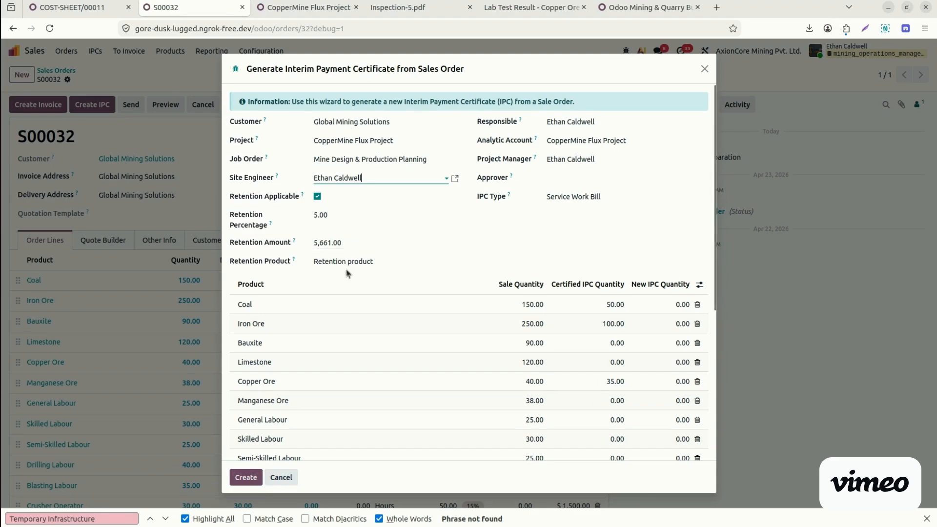
# - Fill in the new IPC quantities of the order lines, including Coal 20, Iron Ore 10, Bauxite 20, Equipment Maintenance 23 and Electricity Charges 20
pyautogui.moveTo(714, 294); pyautogui.dragTo(740, 377)
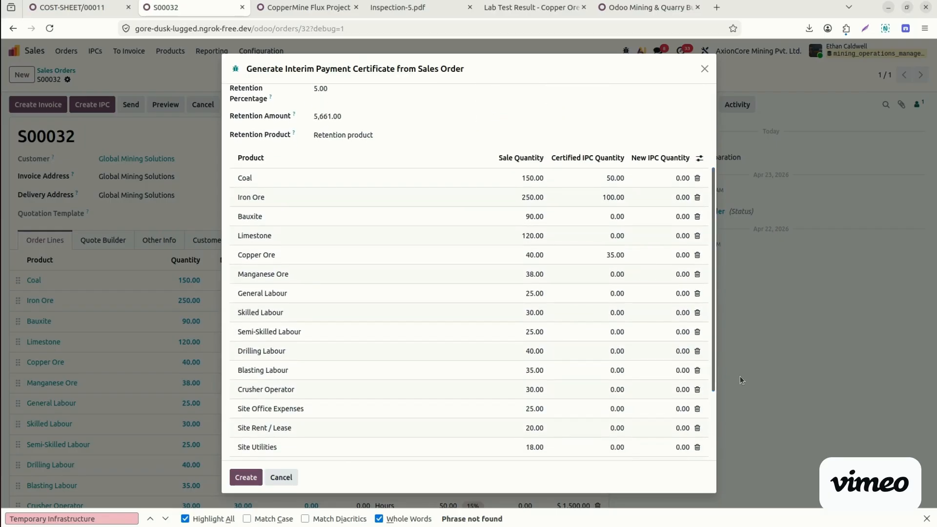
pyautogui.click(682, 179)
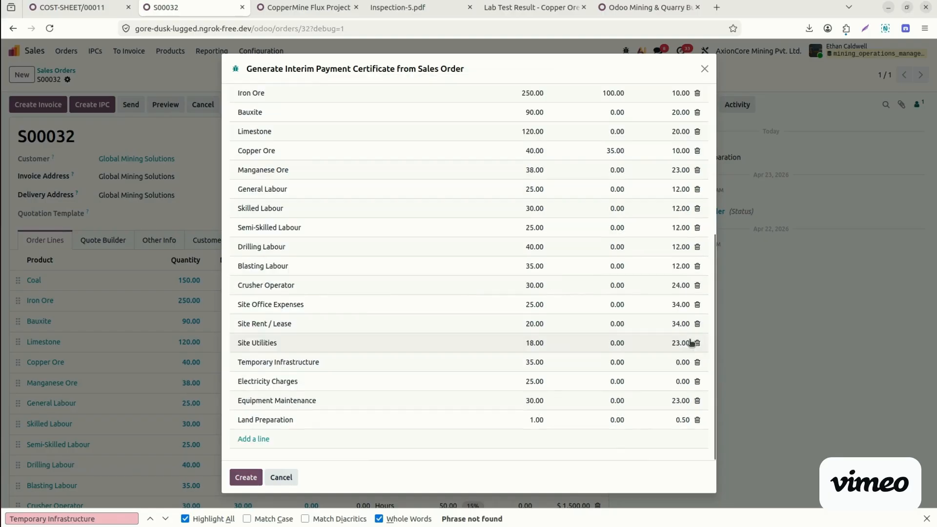
pyautogui.click(680, 381)
pyautogui.write('20')
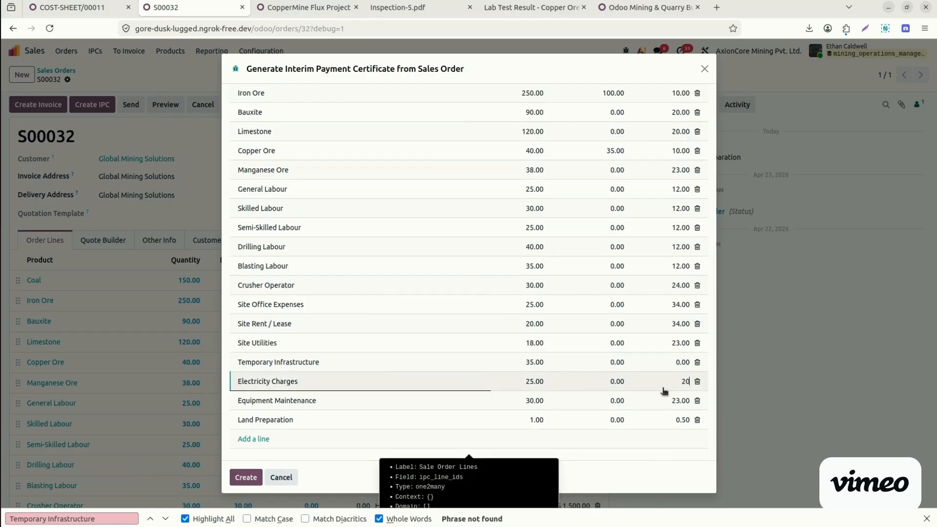
pyautogui.click(642, 471)
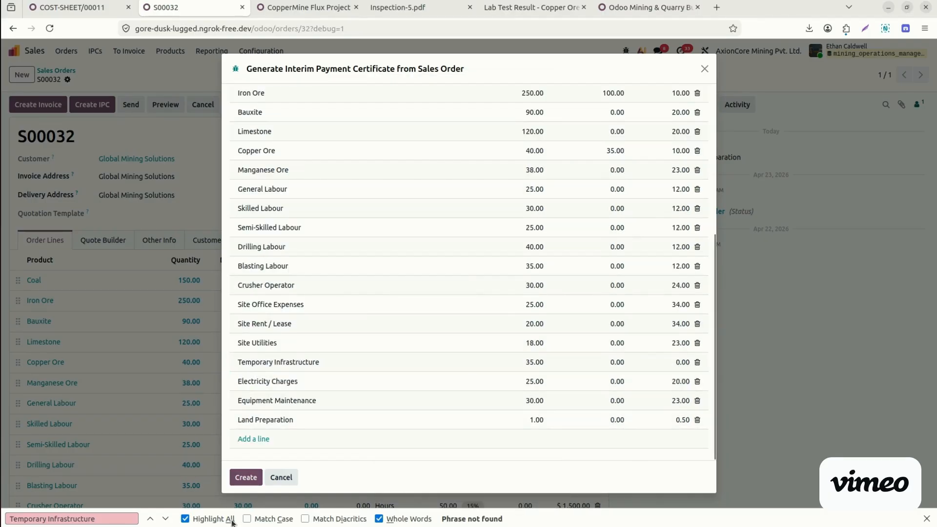
# - Correct the new IPC quantities to Copper Ore 5, Manganese Ore 10, Site Office Expenses 20, Site Rent / Lease 10 and Site Utilities 12, and create the certificate
pyautogui.click(246, 477)
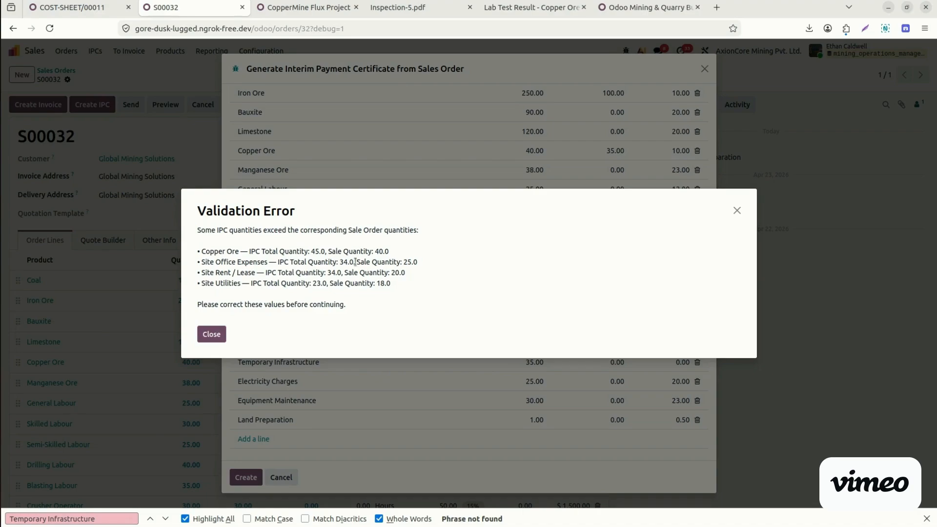
pyautogui.click(210, 336)
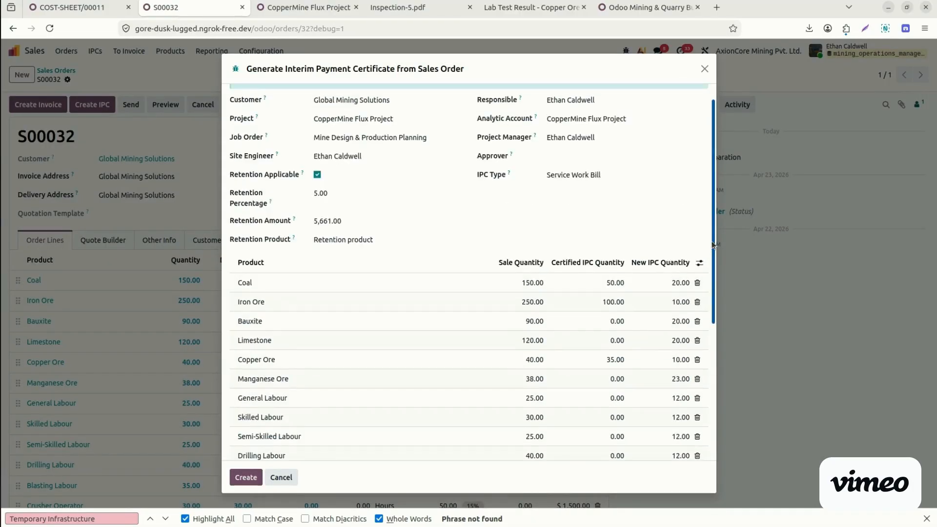
pyautogui.moveTo(716, 274); pyautogui.dragTo(717, 296)
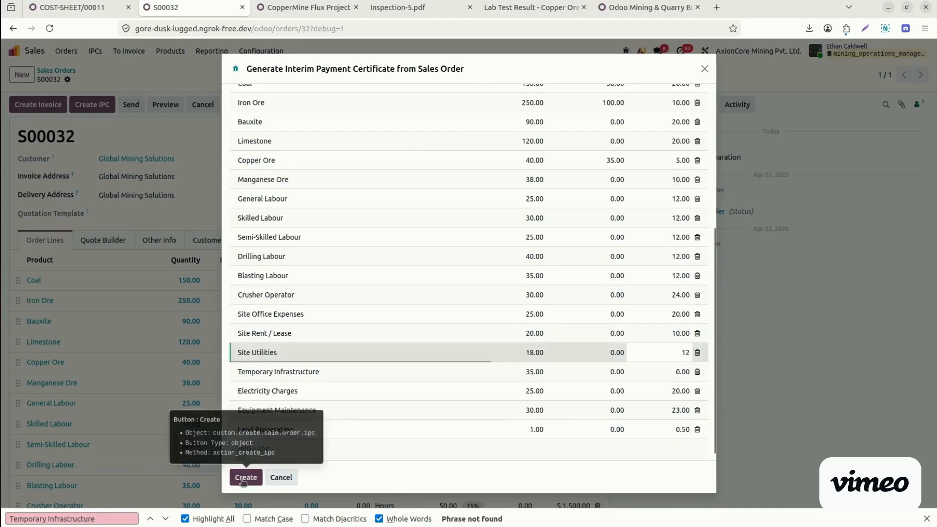
pyautogui.click(243, 481)
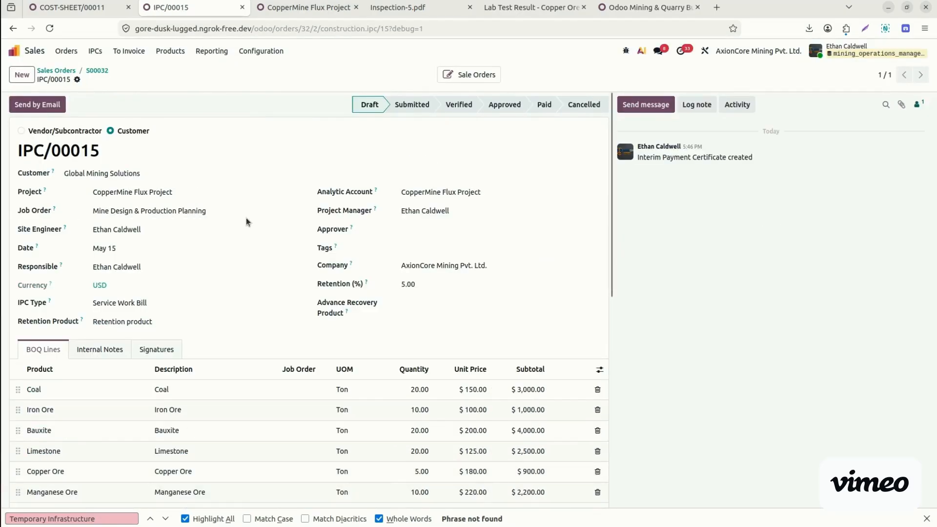
# - Assign an individual contact as the certificate's approver and set its advance recovery product to Advance Deduction
pyautogui.click(444, 228)
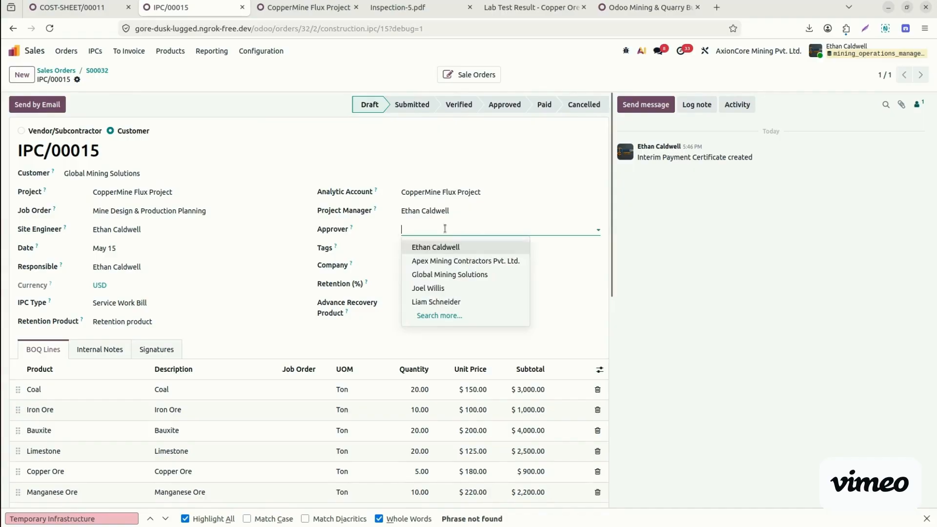
pyautogui.click(461, 274)
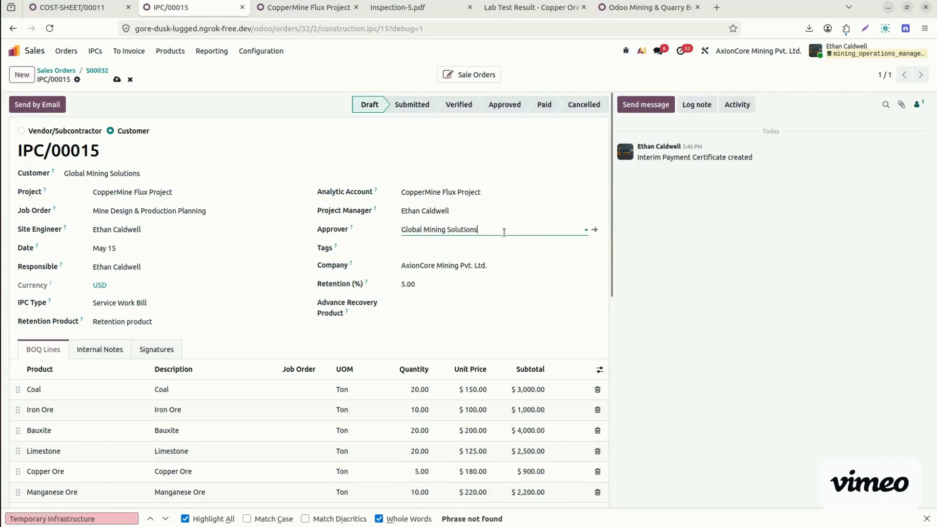
pyautogui.click(504, 231)
pyautogui.click(459, 288)
pyautogui.click(492, 305)
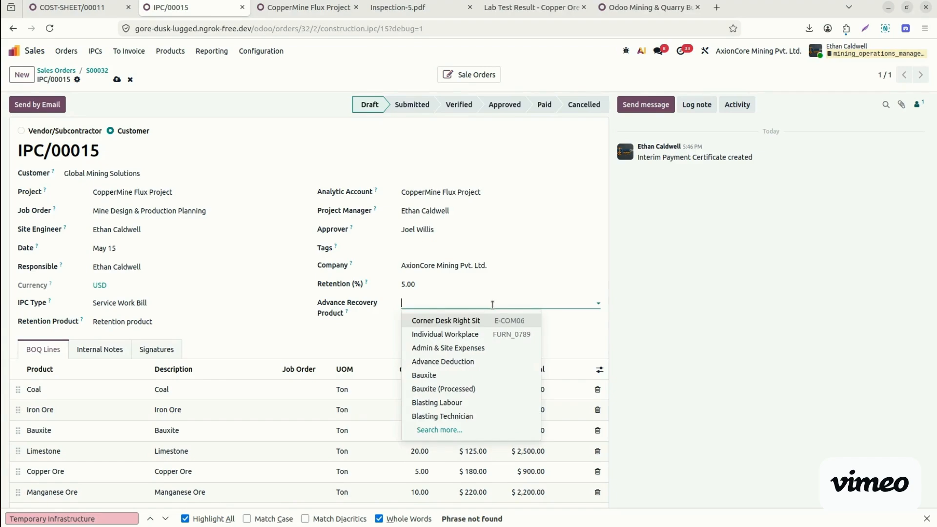
pyautogui.write('adva')
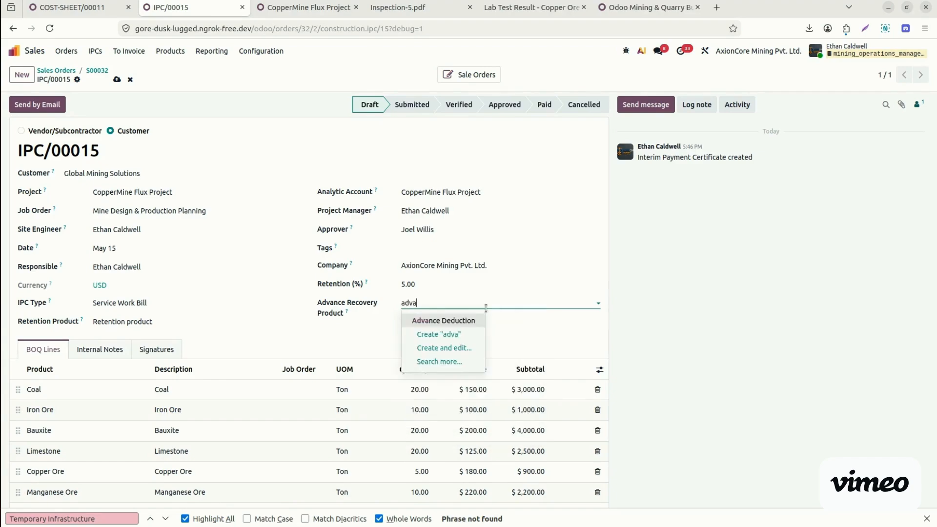
pyautogui.click(452, 318)
# - Check the certificate's amounts, internal notes and signature sections, and save the record
pyautogui.moveTo(607, 272); pyautogui.dragTo(617, 476)
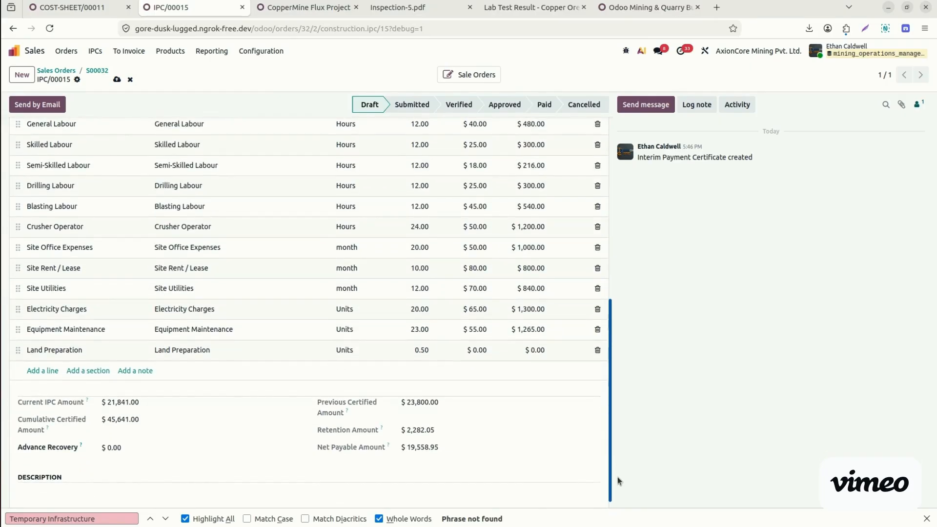
pyautogui.moveTo(617, 476); pyautogui.dragTo(616, 274)
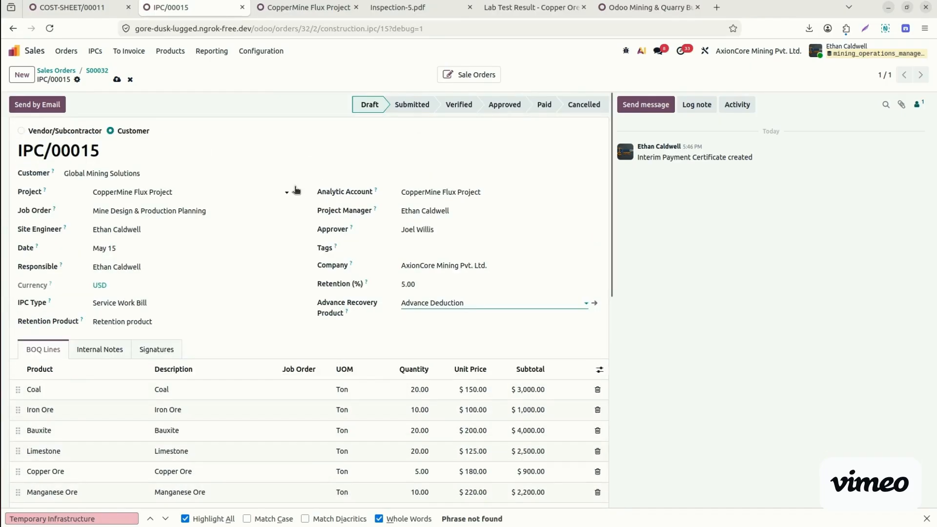
pyautogui.click(111, 351)
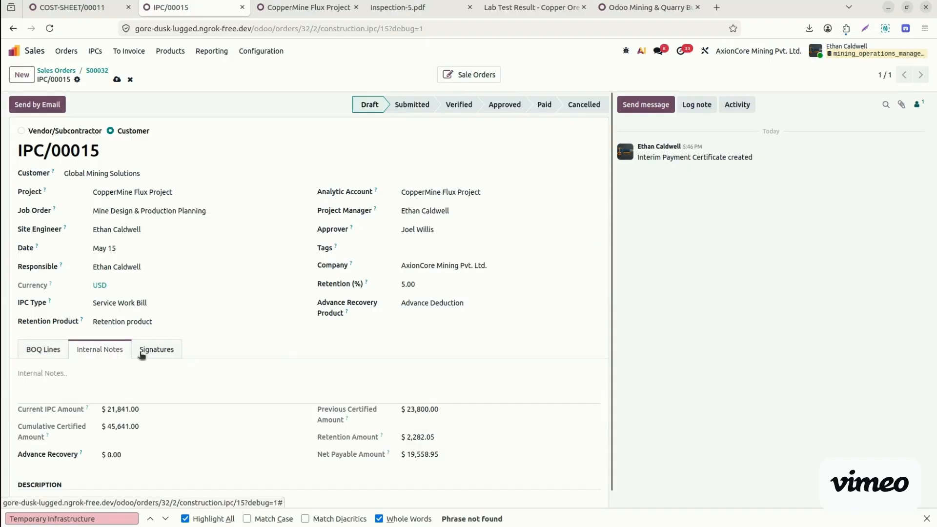
pyautogui.click(154, 351)
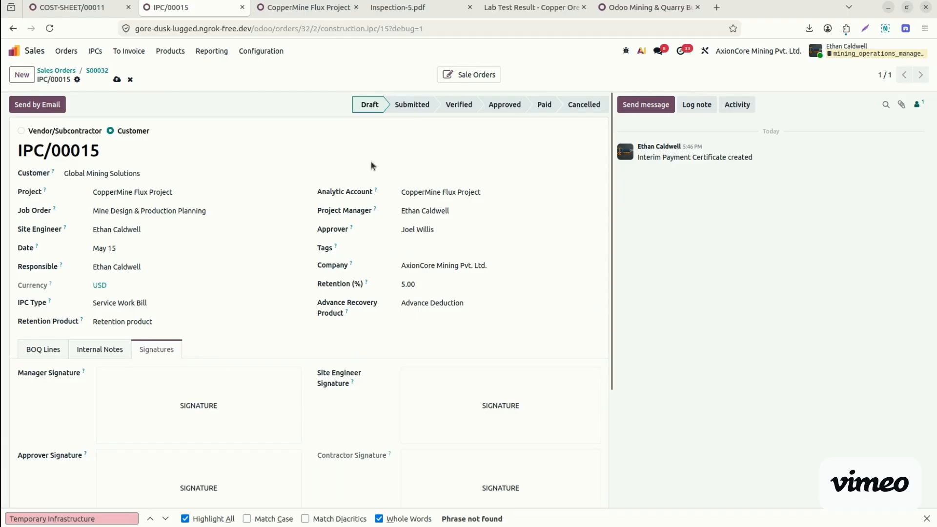
pyautogui.click(117, 79)
# - Draw and adopt a freehand manager signature on the certificate
pyautogui.moveTo(609, 265); pyautogui.dragTo(607, 379)
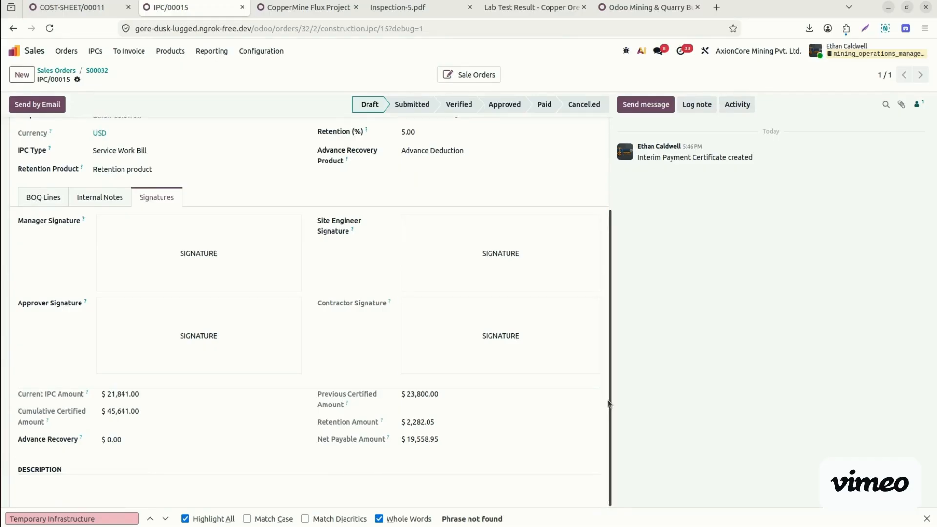
pyautogui.moveTo(607, 400); pyautogui.dragTo(610, 382)
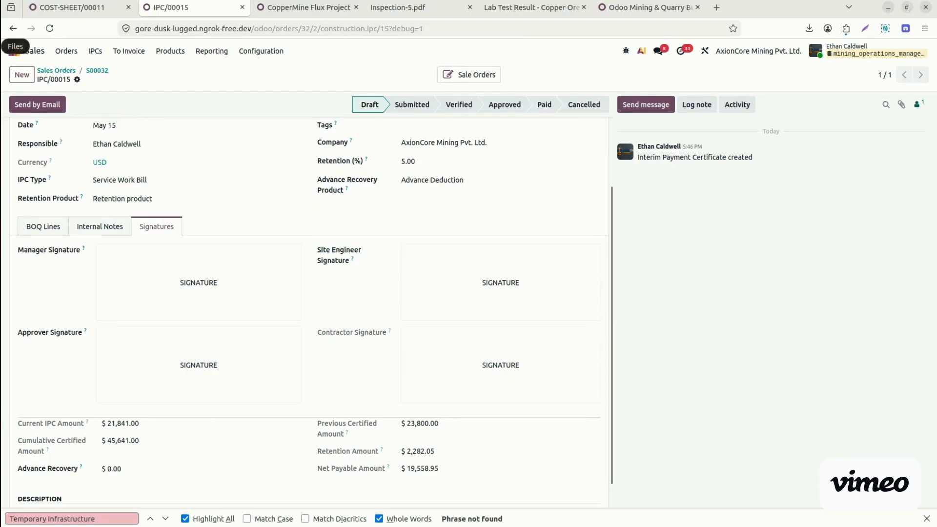
pyautogui.click(200, 300)
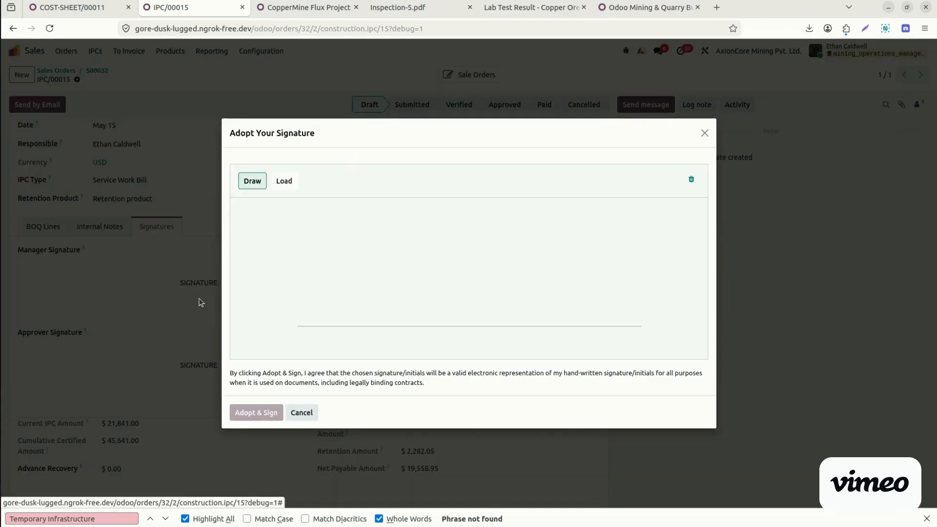
pyautogui.moveTo(364, 306)
pyautogui.mouseDown()
pyautogui.moveTo(448, 275)
pyautogui.moveTo(511, 197)
pyautogui.mouseUp()
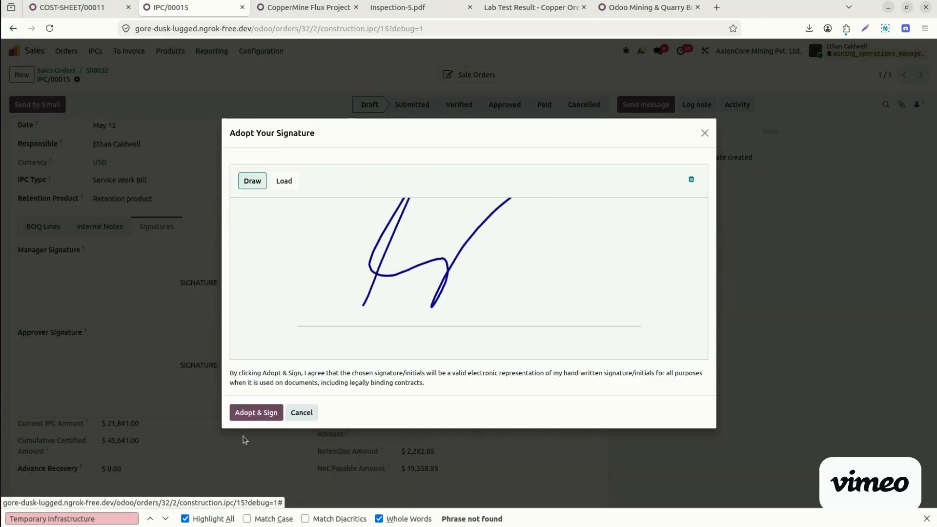
pyautogui.click(270, 414)
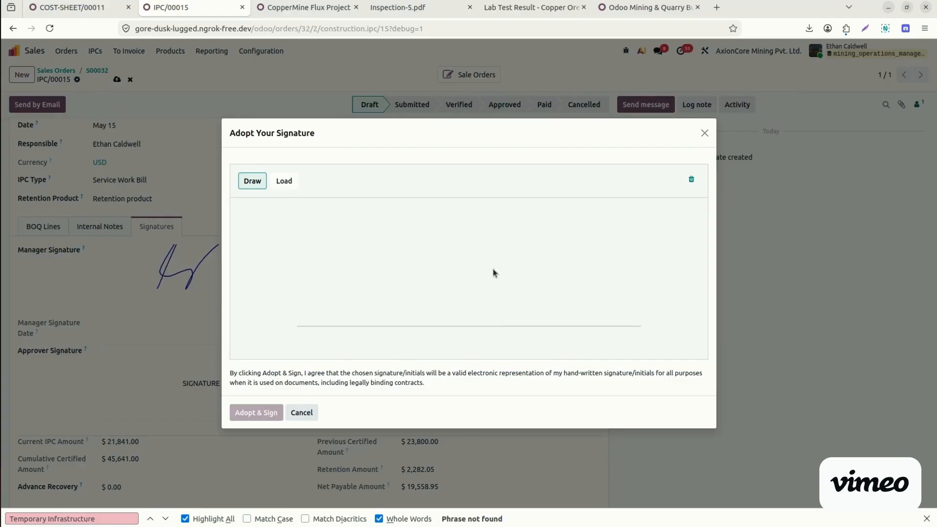
pyautogui.click(705, 133)
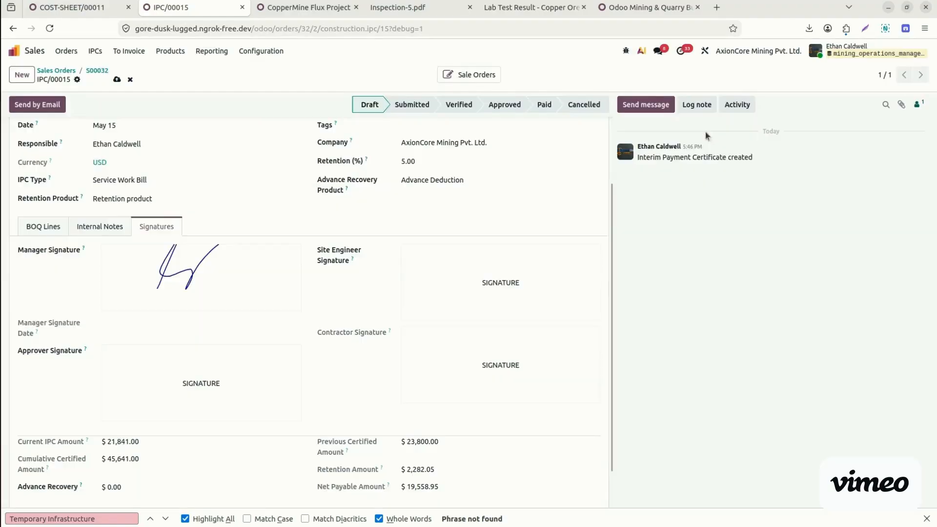
# - Draw and adopt freehand signatures for the site engineer and the approver on the certificate
pyautogui.click(457, 274)
pyautogui.moveTo(369, 302); pyautogui.dragTo(522, 242)
pyautogui.click(257, 417)
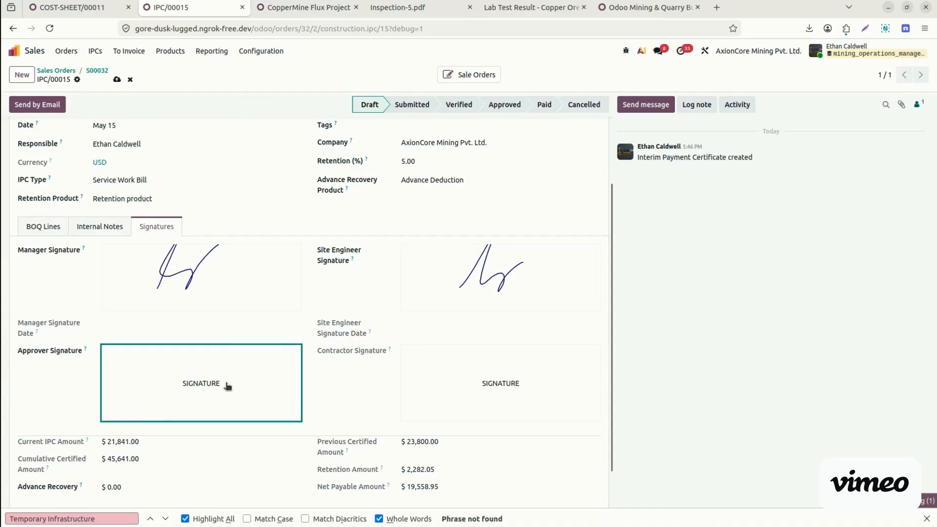
pyautogui.click(198, 393)
pyautogui.moveTo(298, 349)
pyautogui.mouseDown()
pyautogui.moveTo(387, 310)
pyautogui.moveTo(410, 283)
pyautogui.mouseUp()
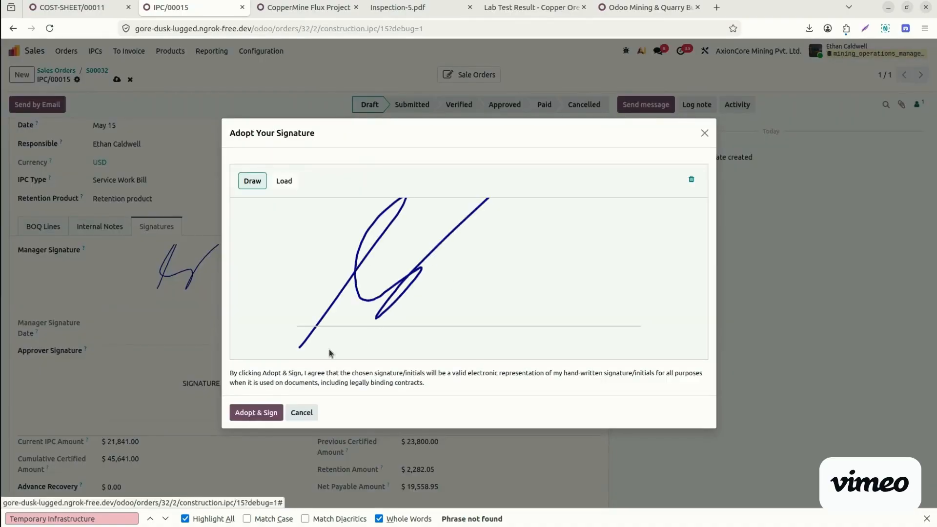
pyautogui.click(257, 412)
# - Advance the certificate's status to Submitted and on to Verified, and generate its IPC Report
pyautogui.click(398, 106)
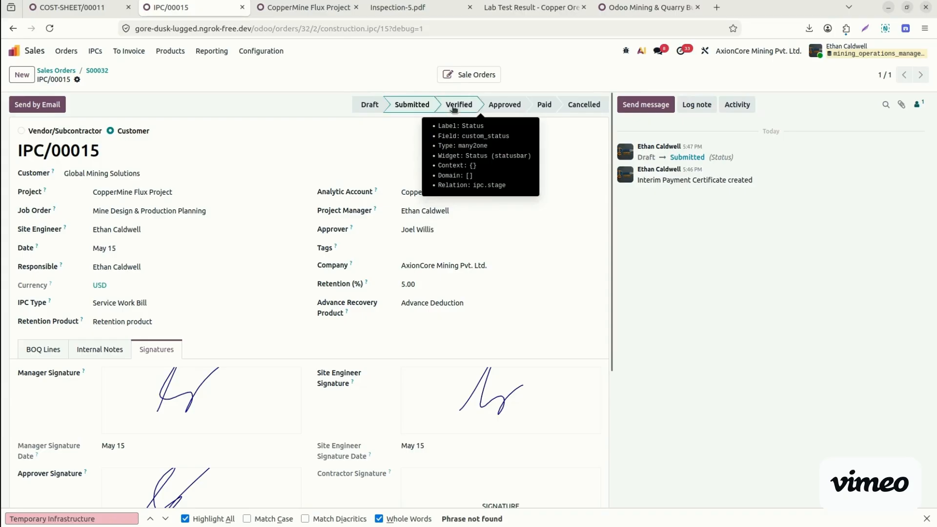
pyautogui.click(457, 105)
pyautogui.click(77, 80)
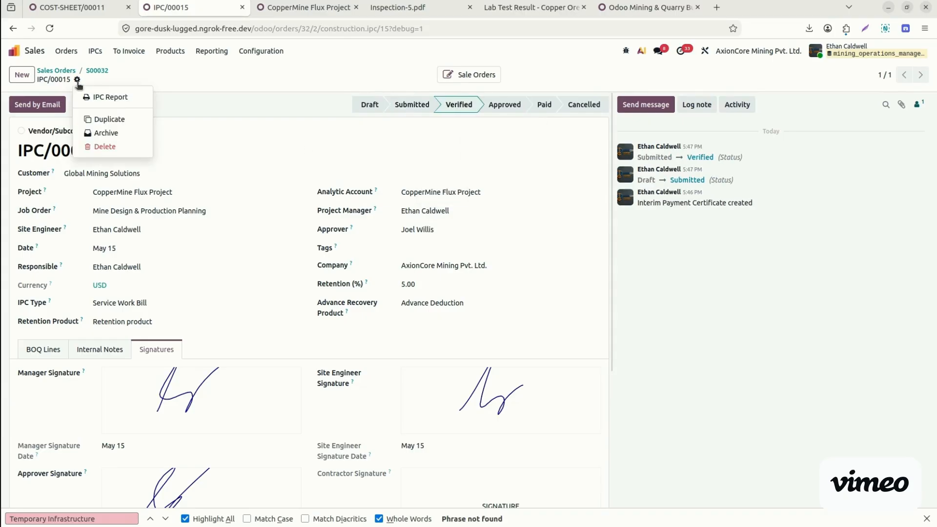
pyautogui.click(108, 97)
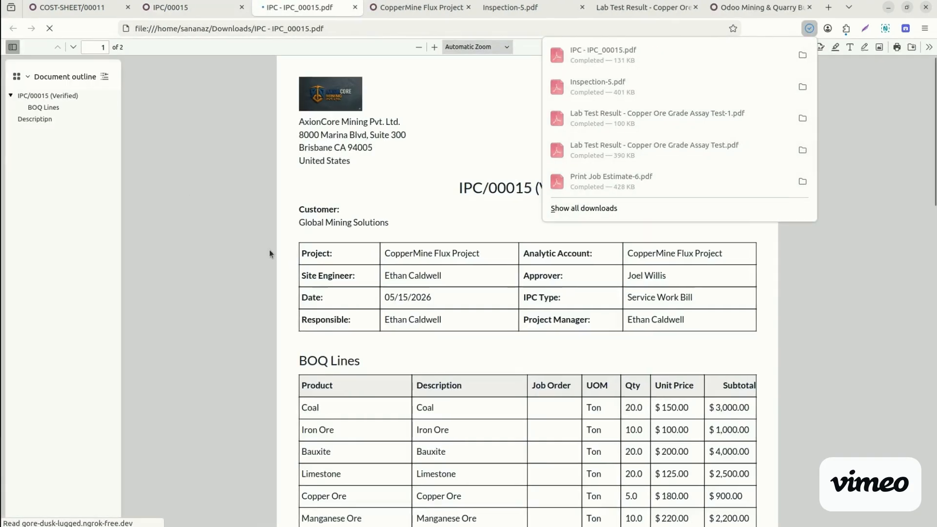
# - Examine the PDF report's certificate details, BOQ lines, amount summary and signatures, and return to the certificate
pyautogui.click(273, 254)
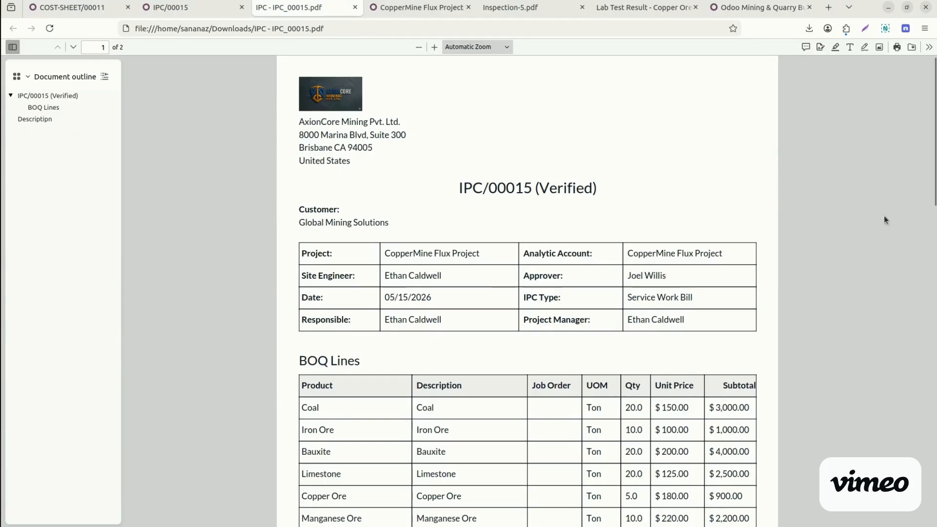
pyautogui.scroll(-8, 856, 239)
pyautogui.scroll(4, 856, 240)
pyautogui.scroll(-10, 527, 291)
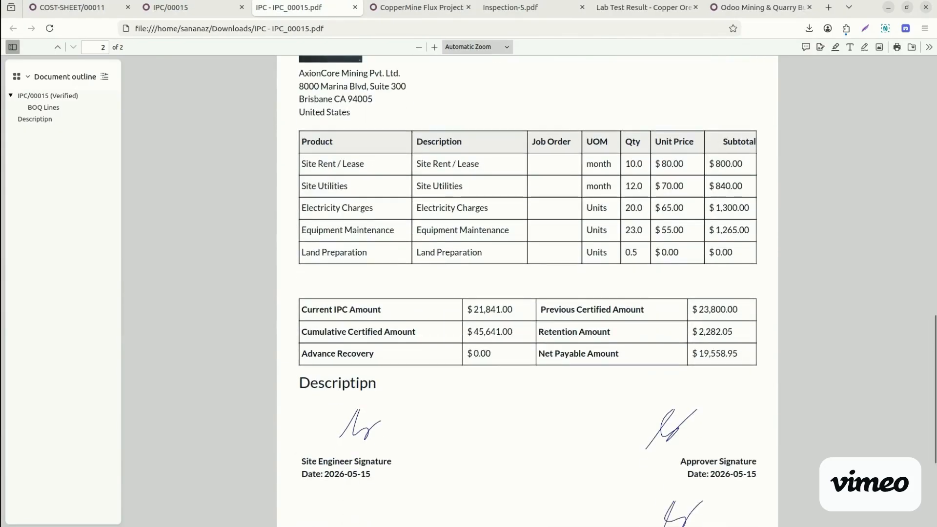
pyautogui.scroll(1, 434, 342)
pyautogui.scroll(-3, 434, 341)
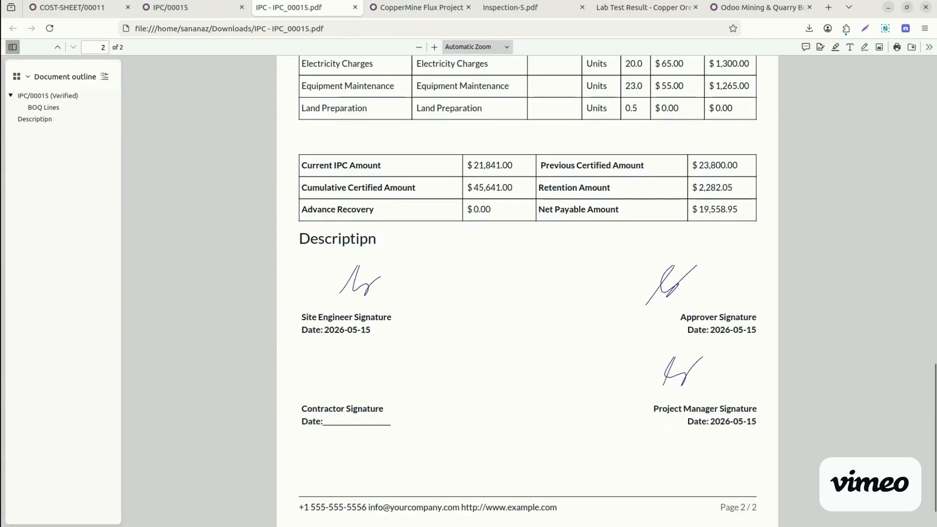
pyautogui.click(181, 8)
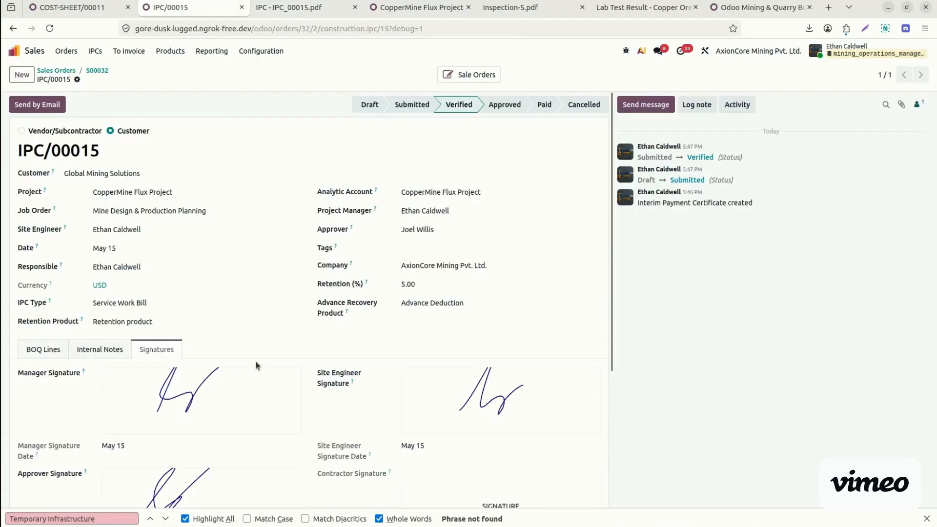
# - Try to assign the job order Blast Hole Preparation & Core Drilling Operations to the Coal BOQ line
pyautogui.click(43, 348)
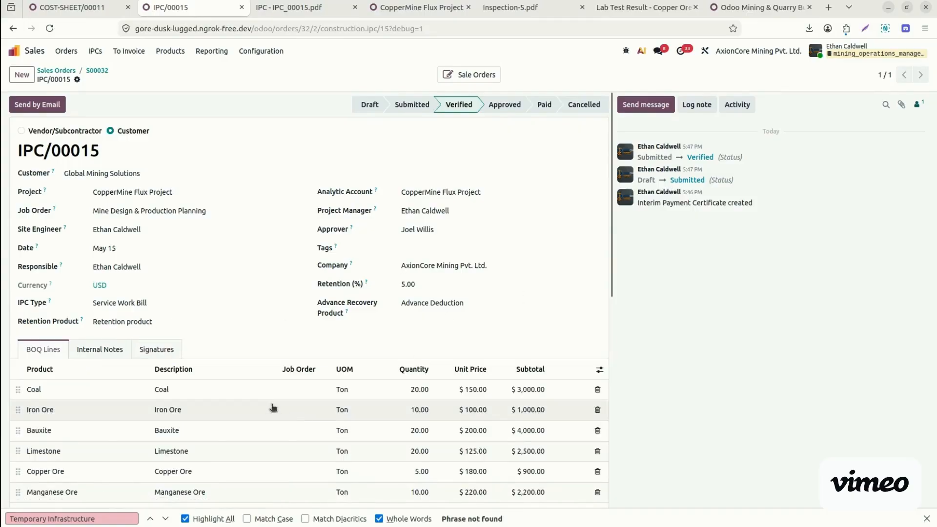
pyautogui.click(301, 393)
pyautogui.click(300, 392)
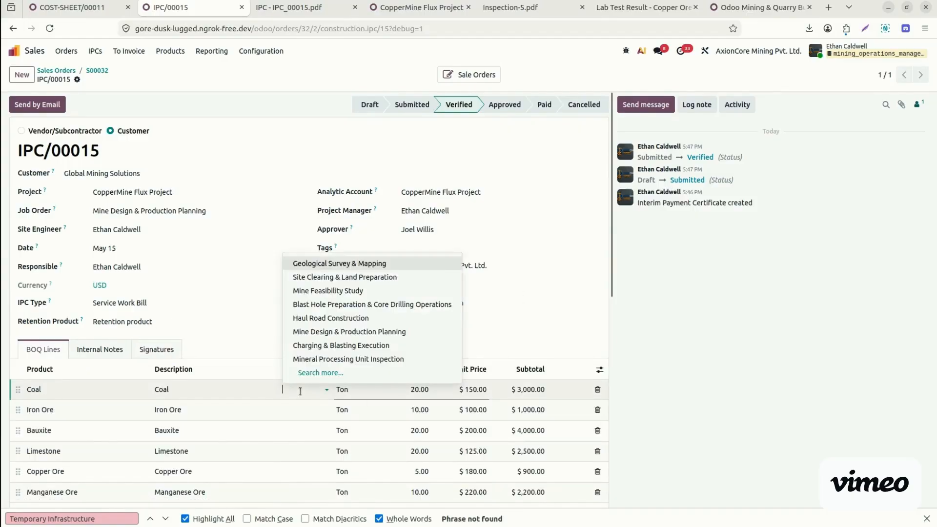
pyautogui.click(329, 304)
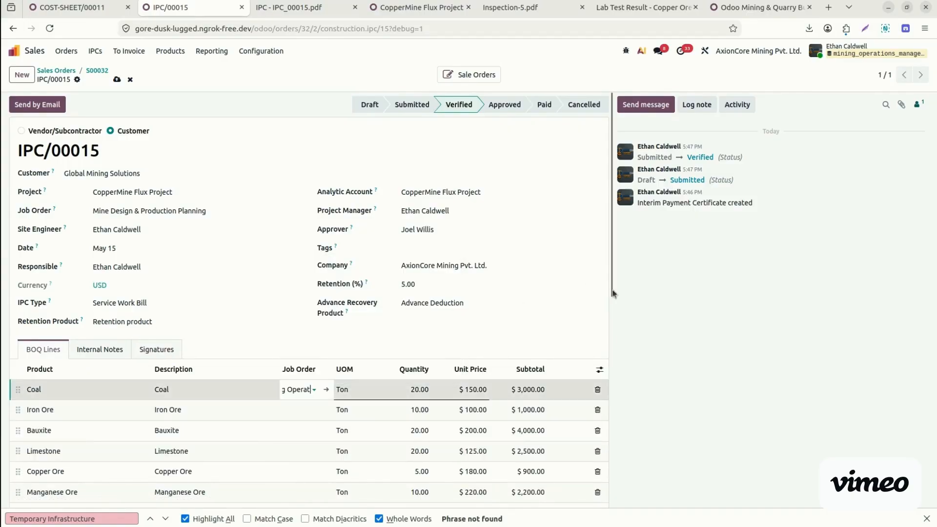
pyautogui.click(638, 304)
pyautogui.moveTo(612, 295); pyautogui.dragTo(613, 195)
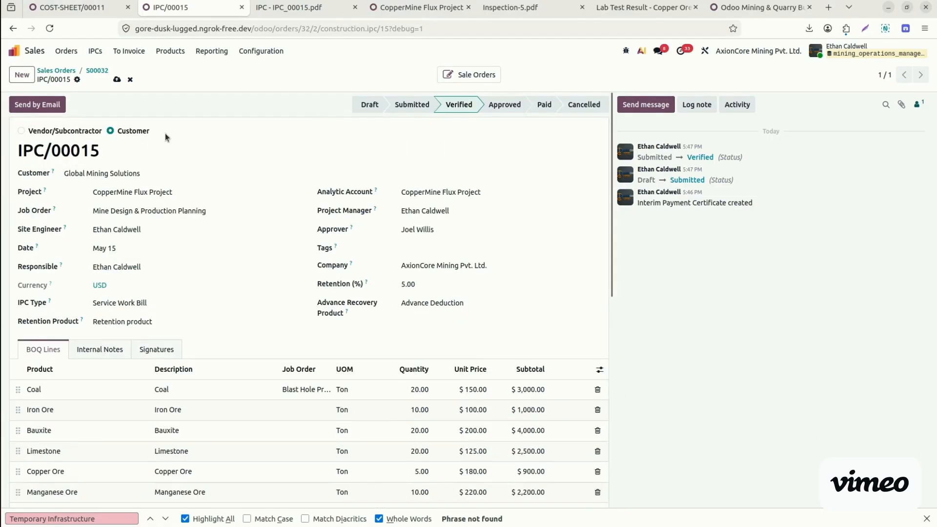
# - Set the certificate's status to Approved and create its customer invoice, opening the draft to check the invoice lines
pyautogui.click(492, 103)
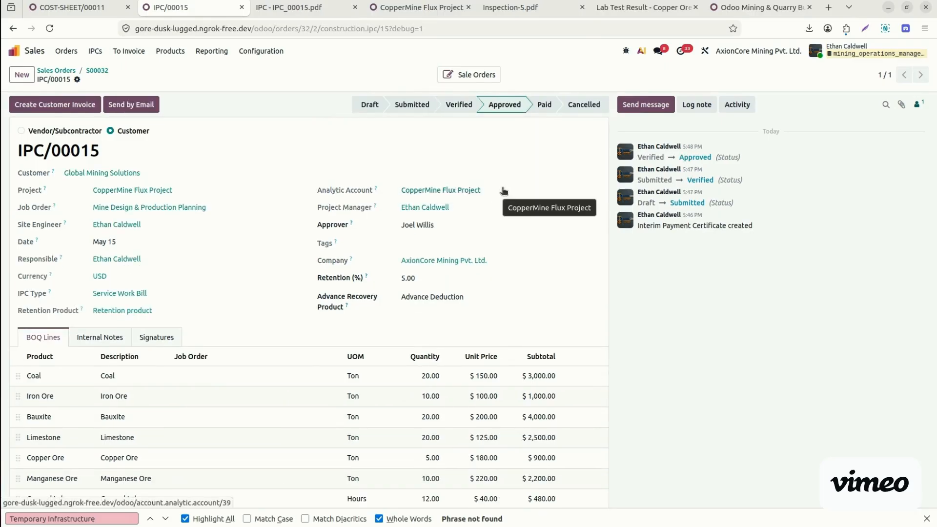
pyautogui.click(57, 105)
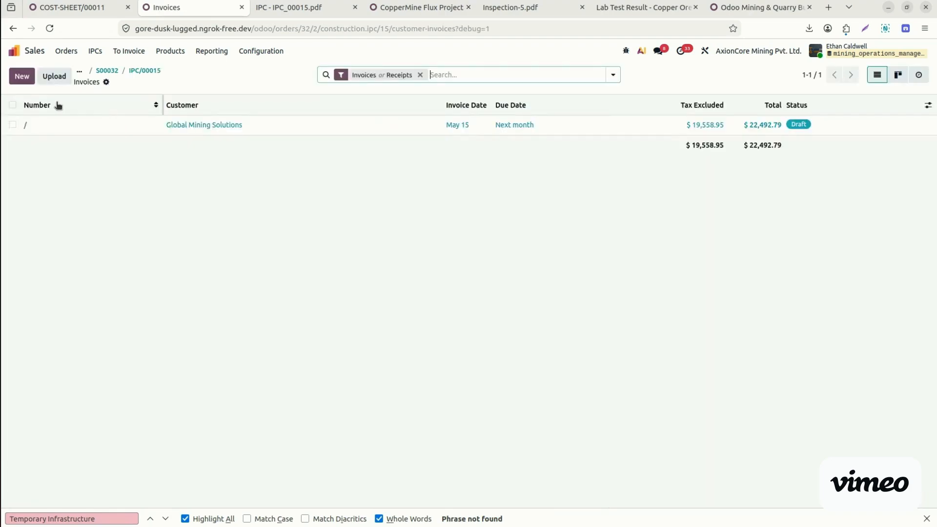
pyautogui.click(196, 126)
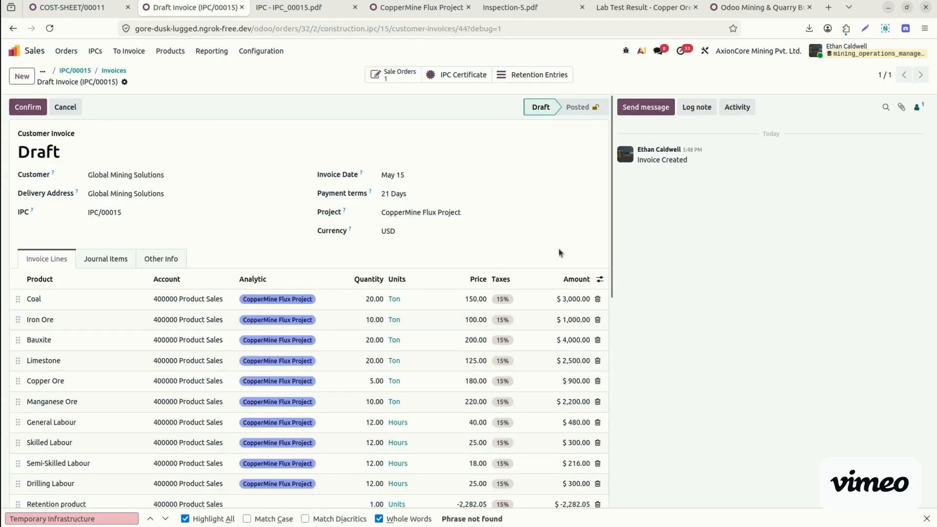
pyautogui.scroll(-4, 610, 271)
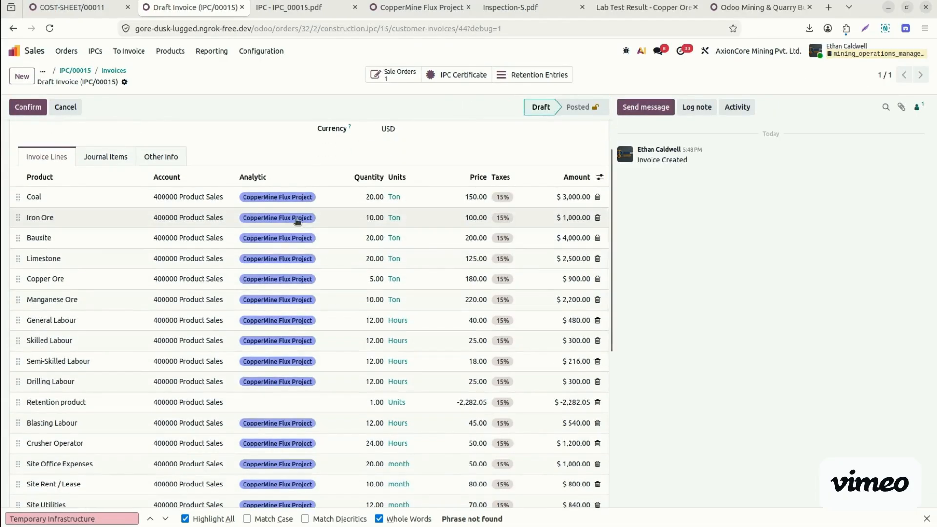
# - Check the draft invoice's totals and retention info, confirm the invoice and generate its Invoice PDF
pyautogui.moveTo(611, 292); pyautogui.dragTo(629, 432)
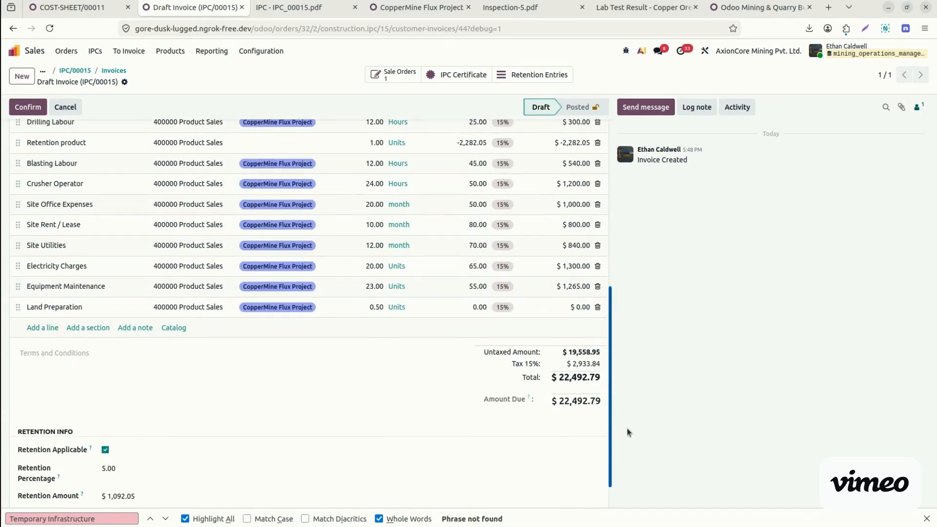
pyautogui.click(28, 107)
pyautogui.click(136, 82)
pyautogui.moveTo(161, 99)
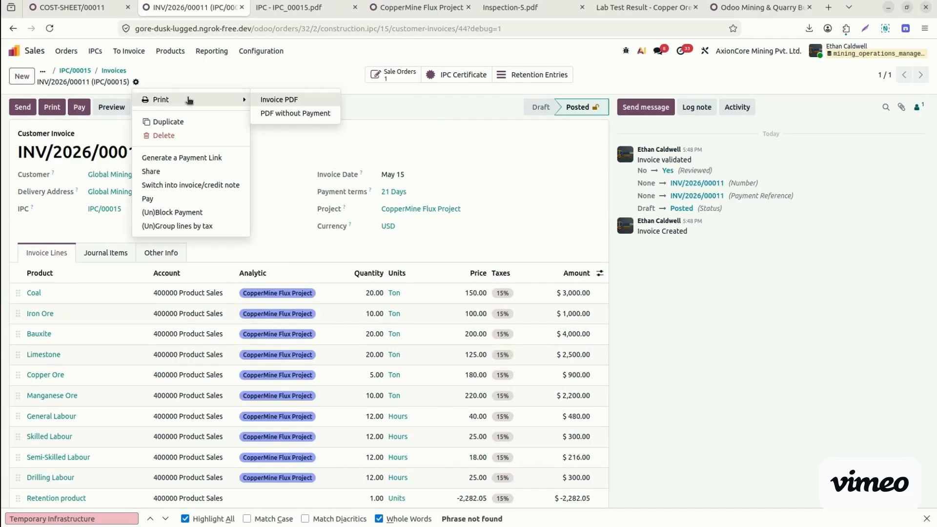
pyautogui.click(276, 100)
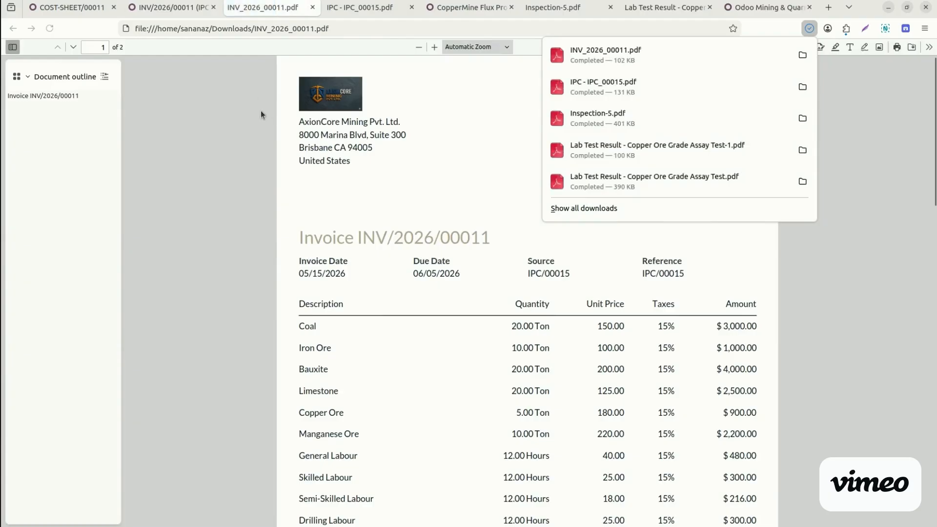
# - Return from the PDF to the invoice, open its customer contact and look at the contact's portal access action
pyautogui.hotkey('ctrl', 'pageup')
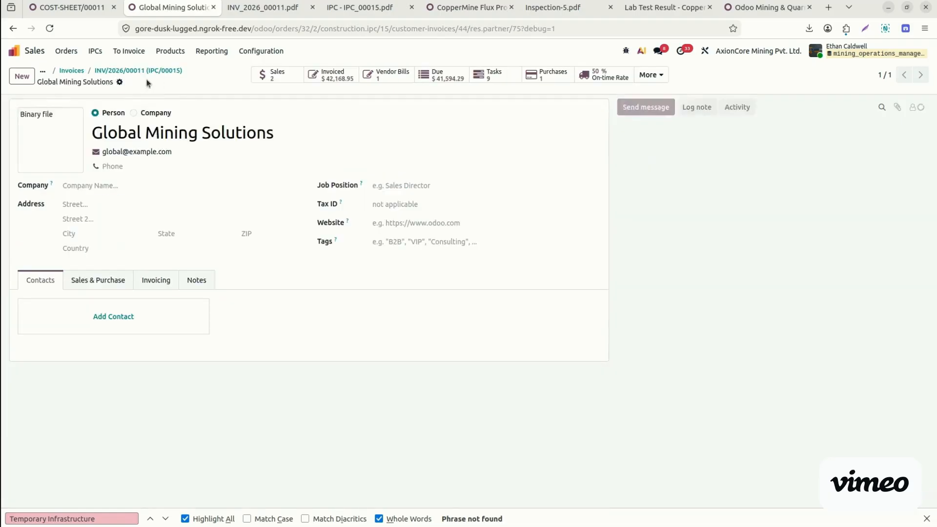
pyautogui.click(119, 82)
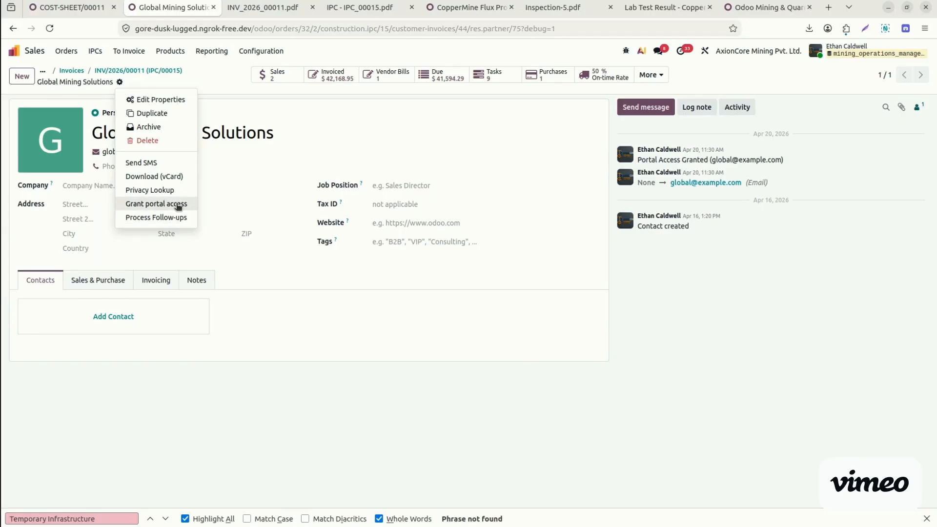
pyautogui.click(296, 178)
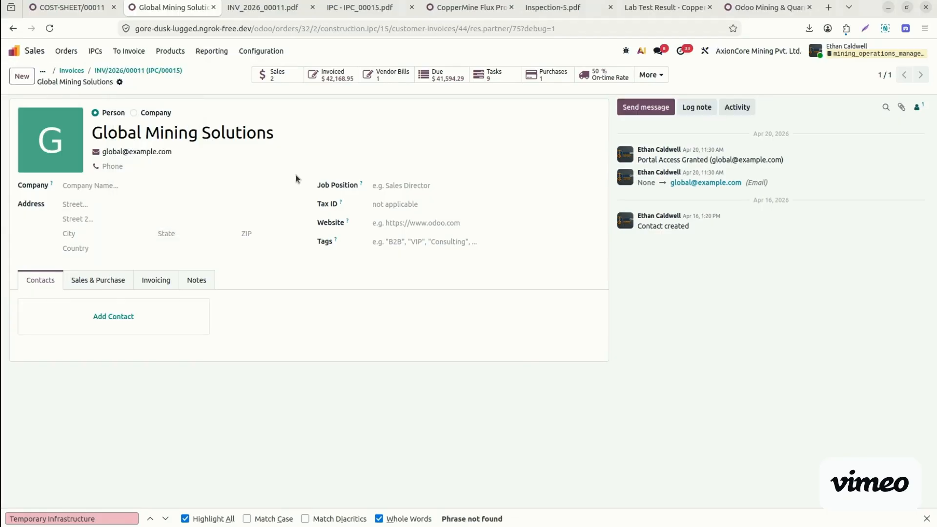
# - Switch to the customer portal in the other browser and open the CopperMine Flux Project IPC dated 05/15/2026
pyautogui.hotkey('alt', 'Tab')
pyautogui.hotkey('alt', 'Tab')
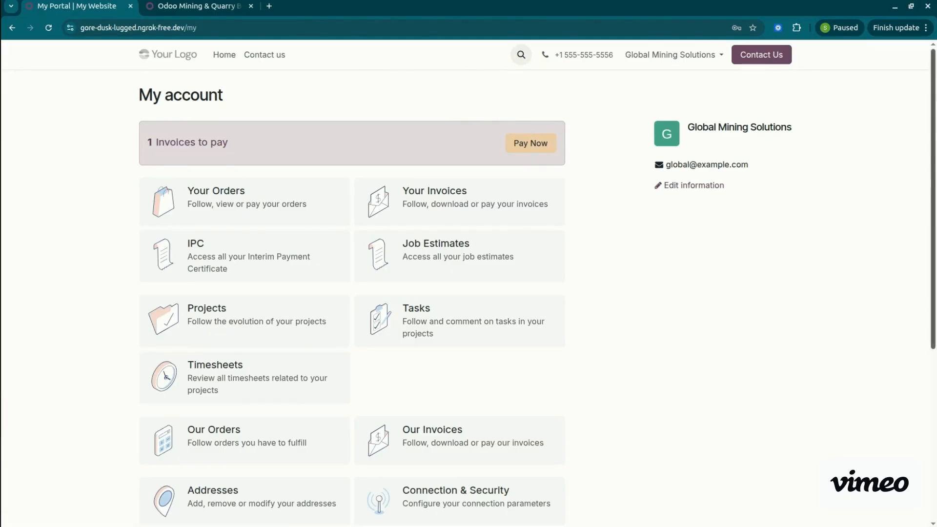
pyautogui.scroll(-2, 724, 207)
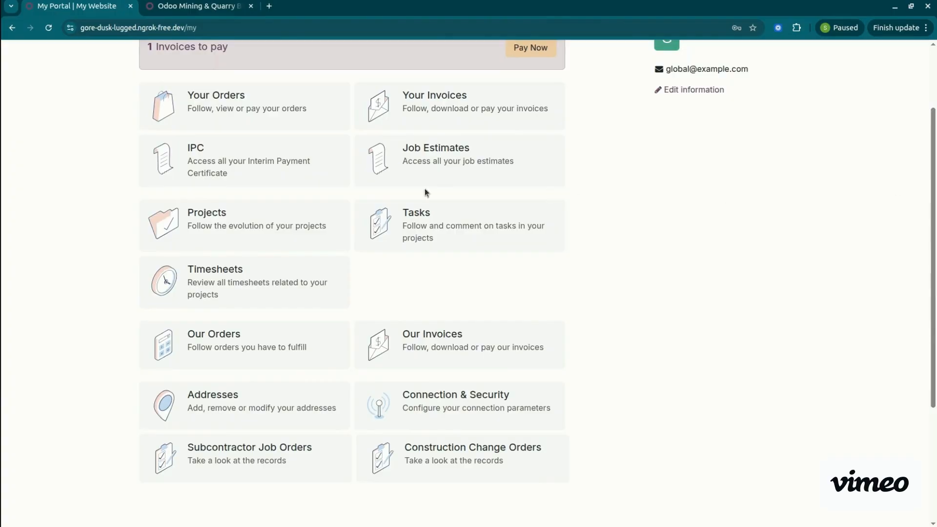
pyautogui.click(298, 143)
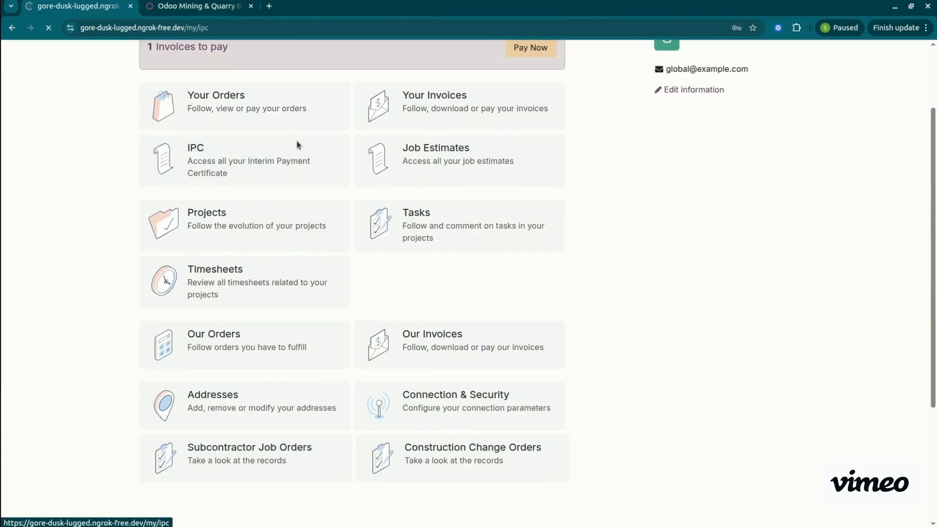
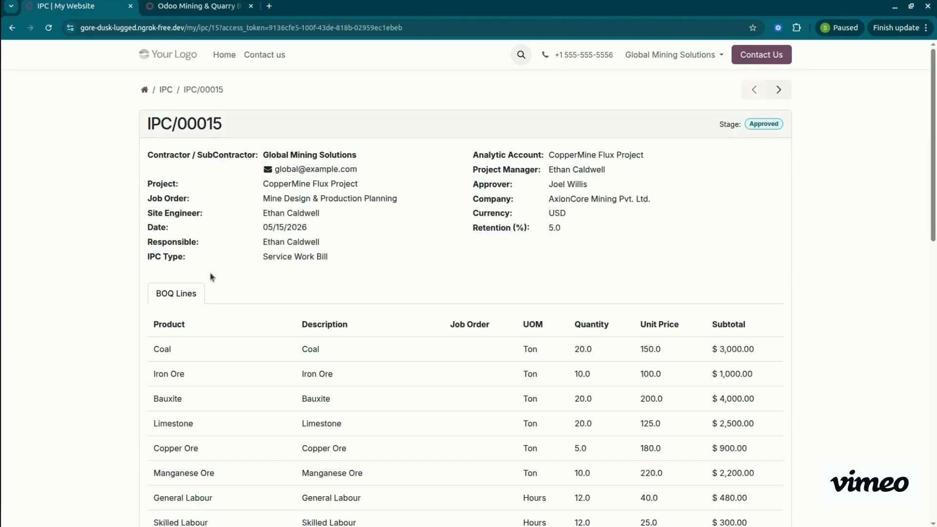
# - Review the portal certificate's BOQ lines and payment amounts, and submit the IPC
pyautogui.scroll(-10, 931, 182)
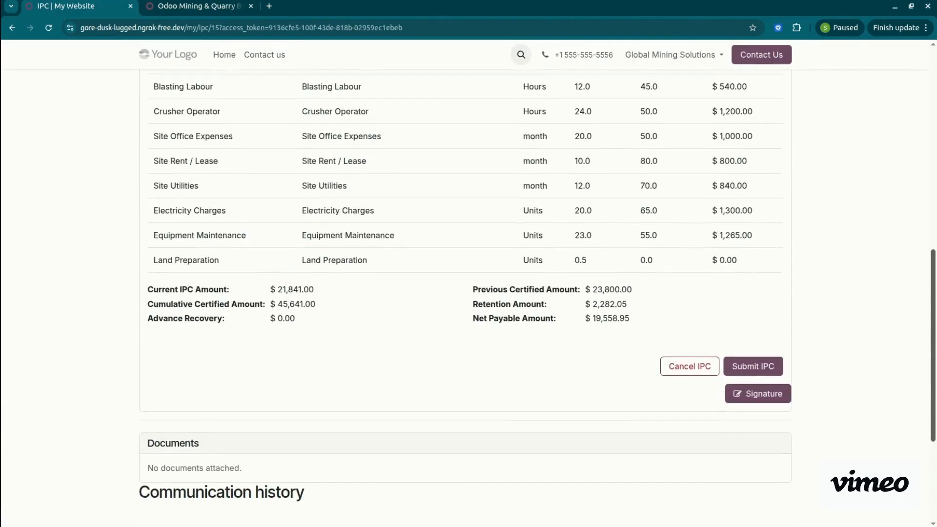
pyautogui.scroll(-1, 469, 299)
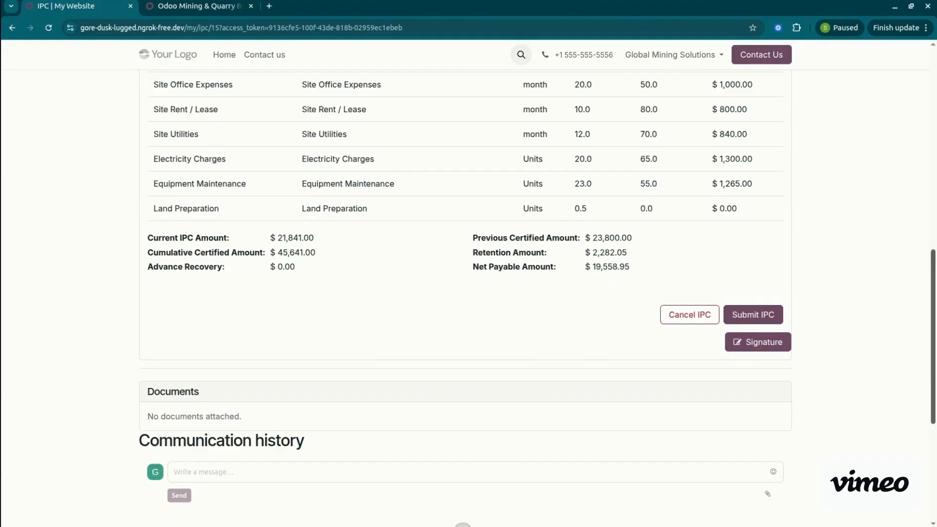
pyautogui.scroll(3, 468, 293)
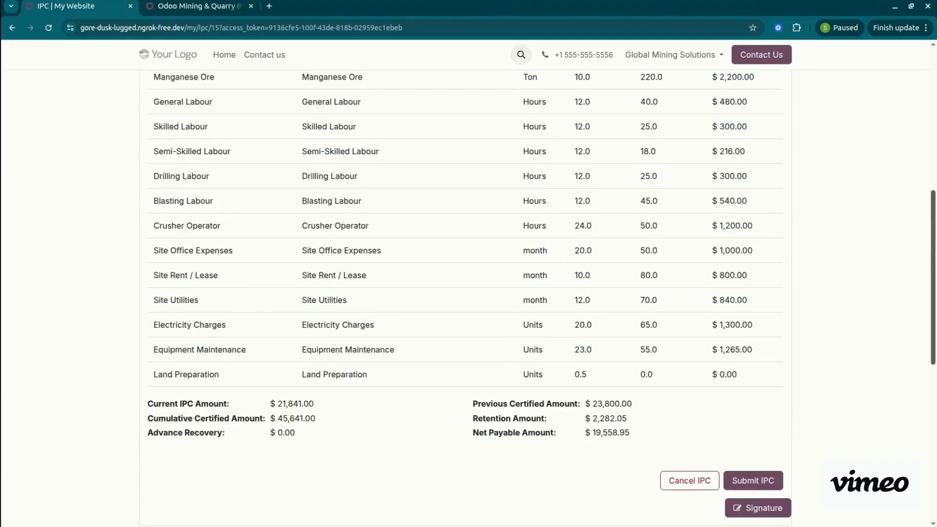
pyautogui.scroll(-2, 468, 293)
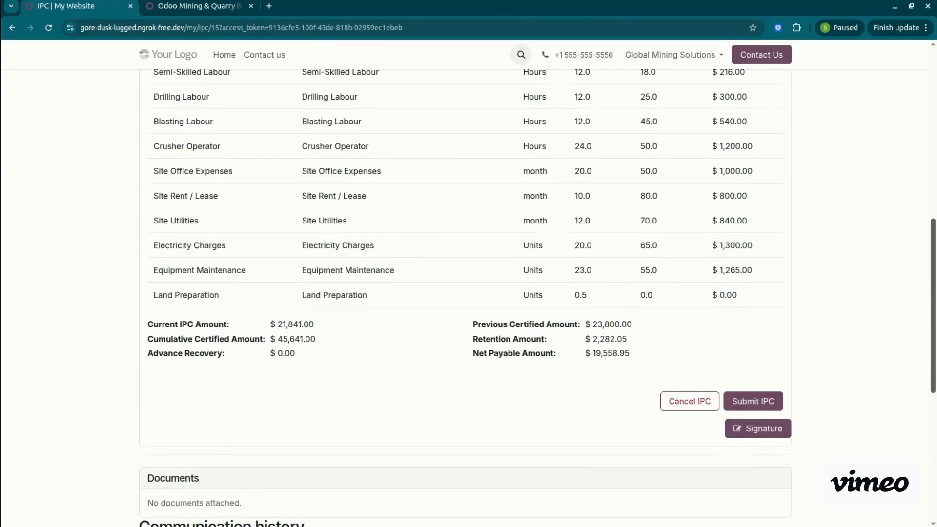
pyautogui.click(756, 401)
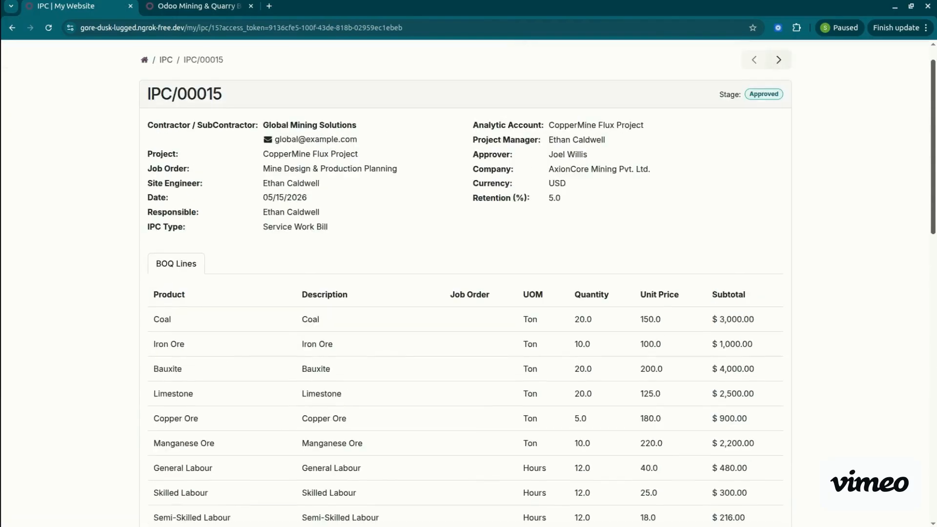
# - Sign the certificate as contractor with a hand-drawn signature and accept it
pyautogui.scroll(-10, 708, 332)
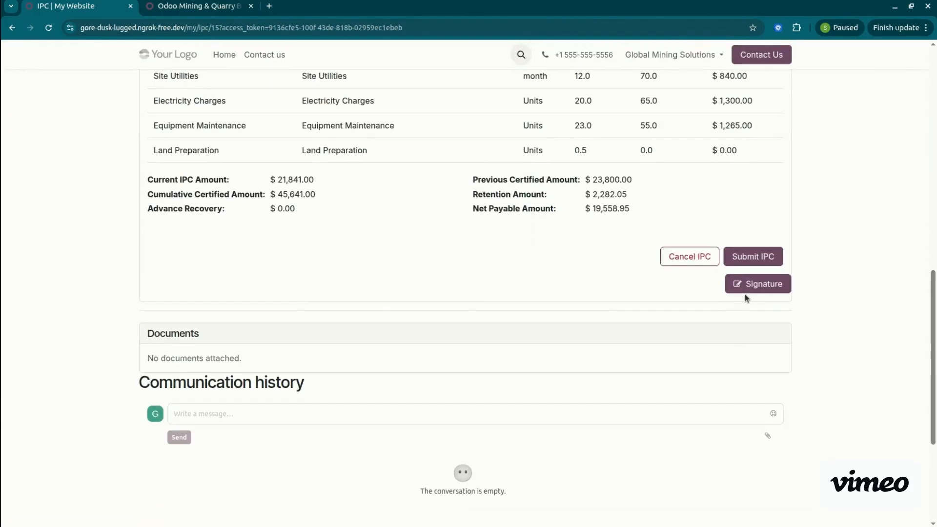
pyautogui.click(747, 285)
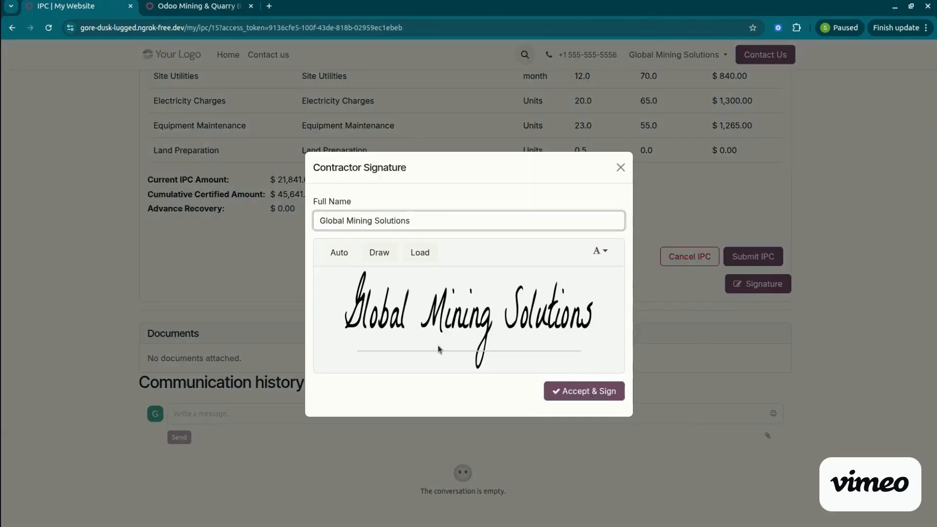
pyautogui.click(380, 253)
pyautogui.moveTo(405, 340)
pyautogui.mouseDown()
pyautogui.moveTo(471, 263)
pyautogui.moveTo(478, 341)
pyautogui.mouseUp()
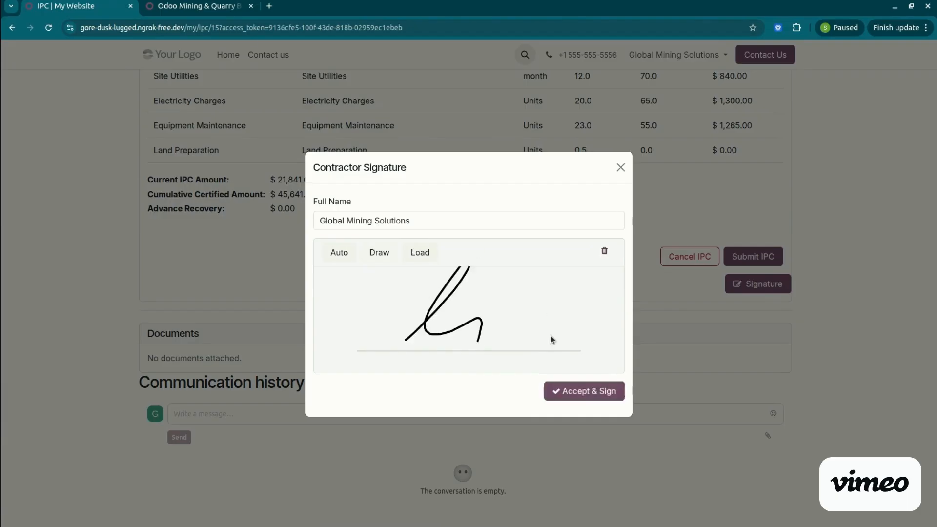
pyautogui.click(581, 393)
pyautogui.scroll(10, 466, 298)
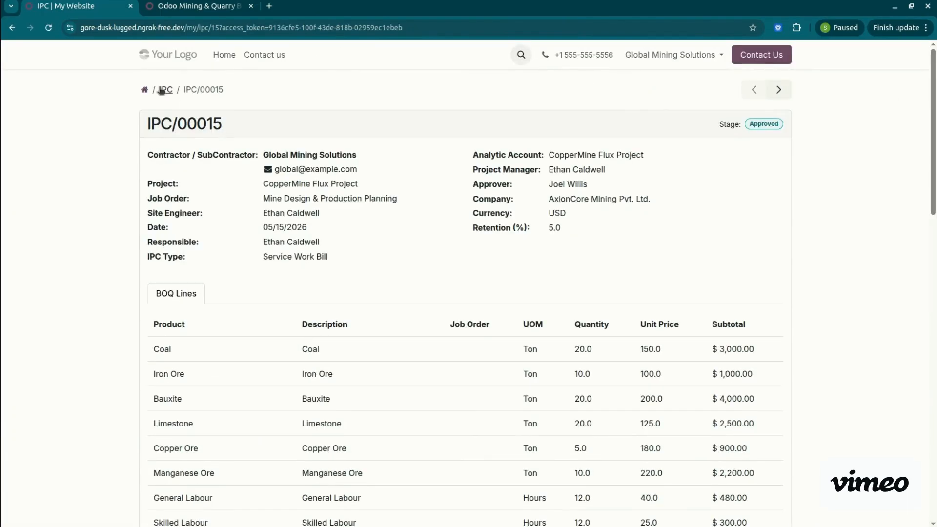
# - Try out a new portal IPC with BOQ lines for Blasting Work and Copper Concentrate, and leave the form without saving
pyautogui.click(163, 91)
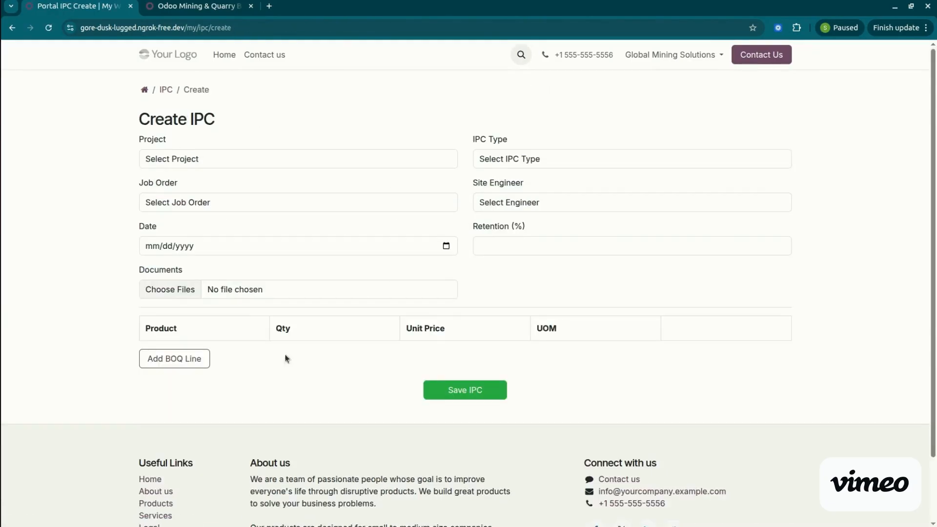
pyautogui.click(177, 359)
pyautogui.click(220, 360)
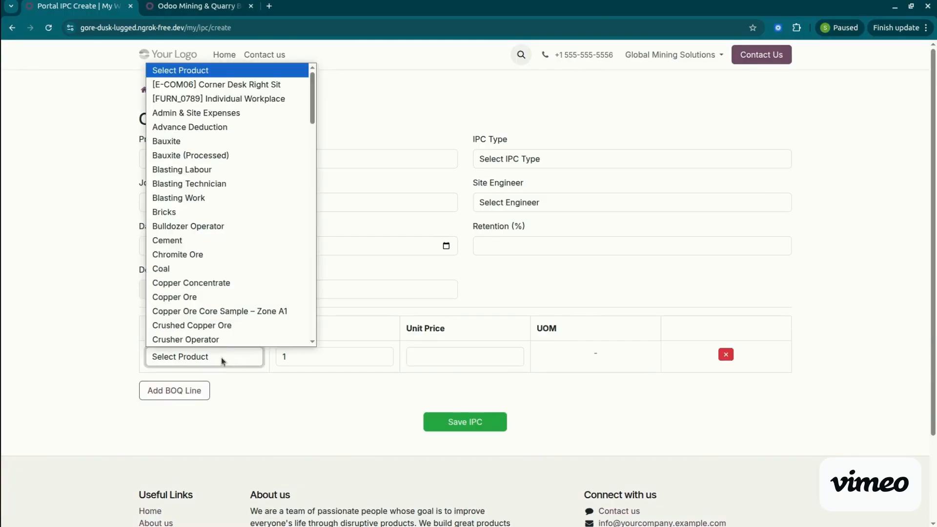
pyautogui.click(215, 198)
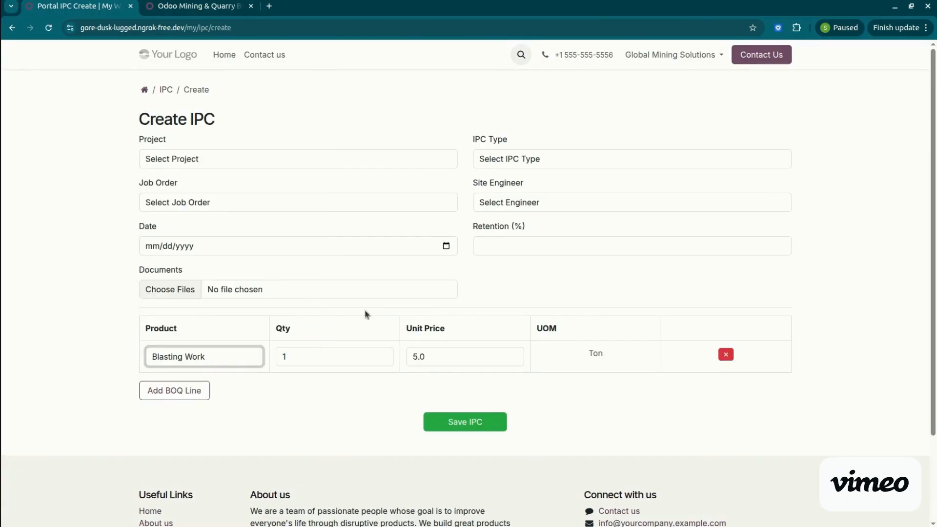
pyautogui.click(177, 390)
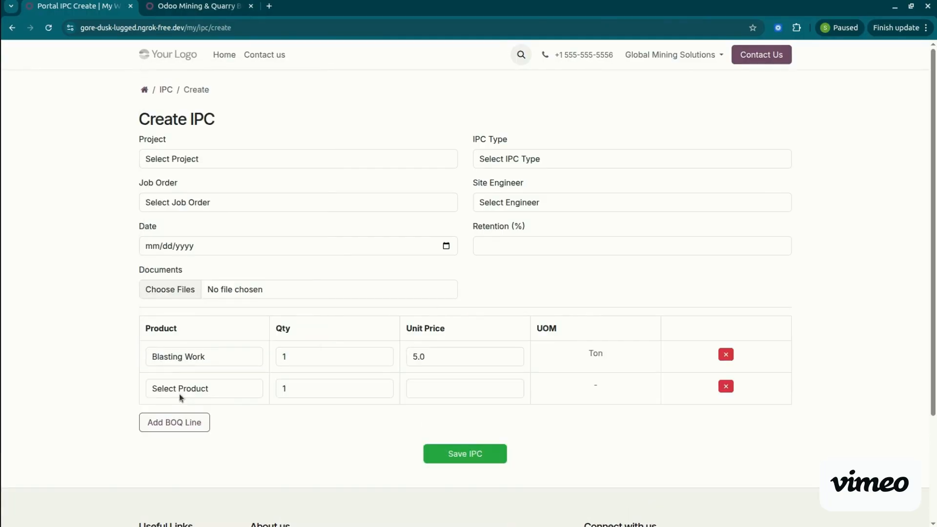
pyautogui.click(230, 394)
pyautogui.click(229, 314)
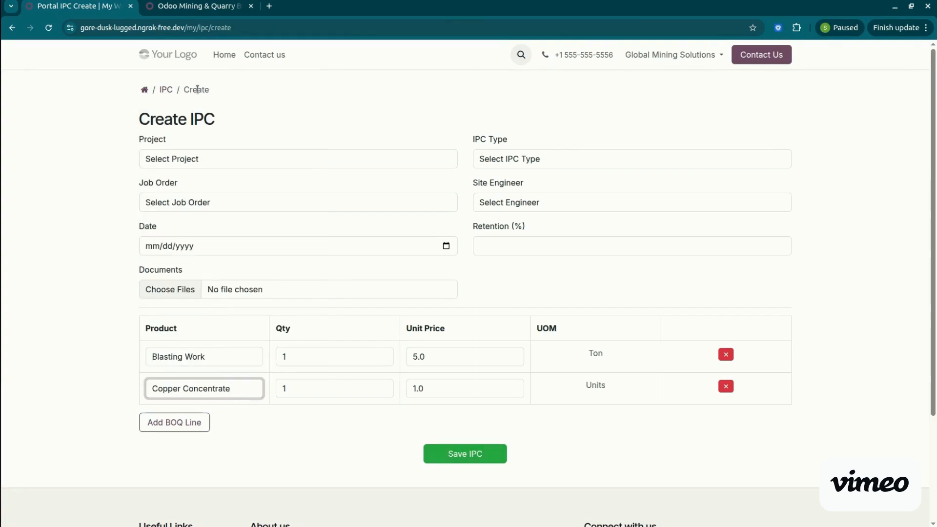
pyautogui.click(165, 90)
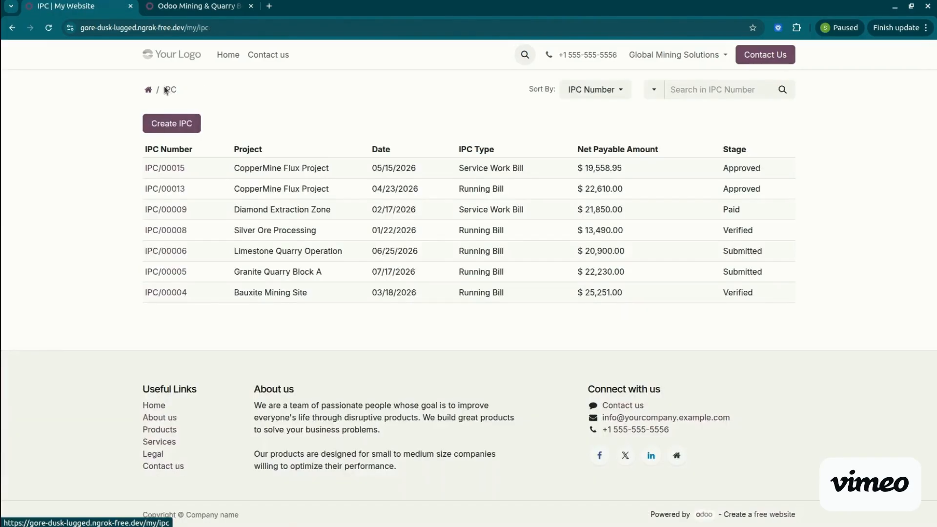
# - Look through the Job Estimates in the customer portal and return to the account overview
pyautogui.click(148, 90)
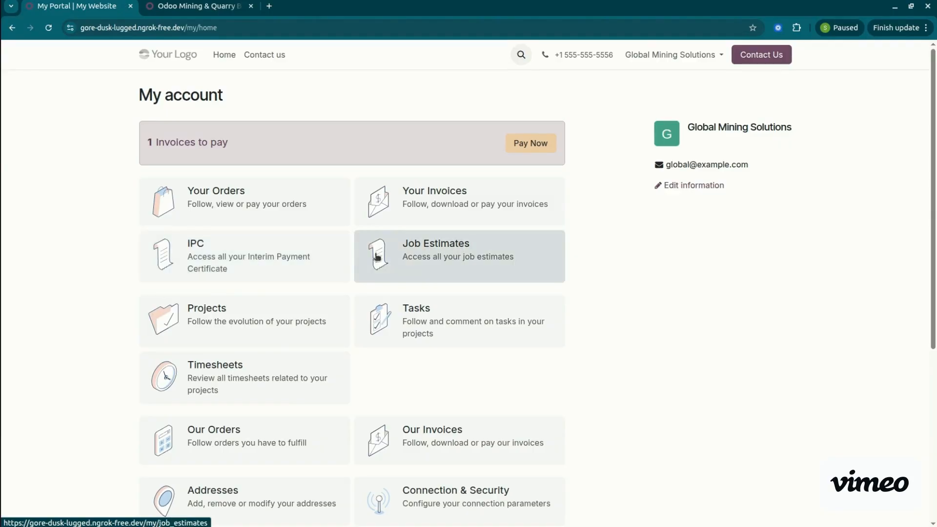
pyautogui.click(418, 259)
pyautogui.click(182, 142)
pyautogui.click(144, 91)
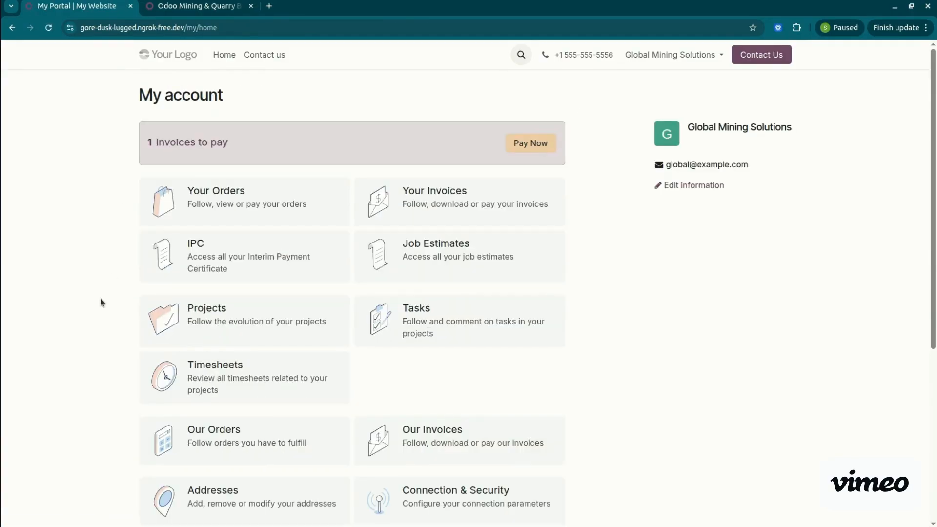
# - Open the Gold Resource Development Unit record under Construction Change Orders to view its details
pyautogui.scroll(-3, 100, 300)
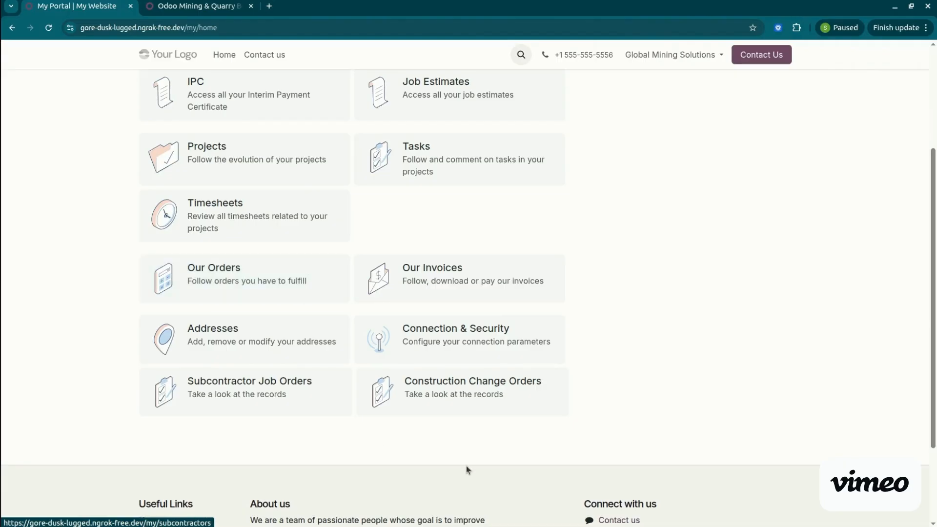
pyautogui.click(509, 394)
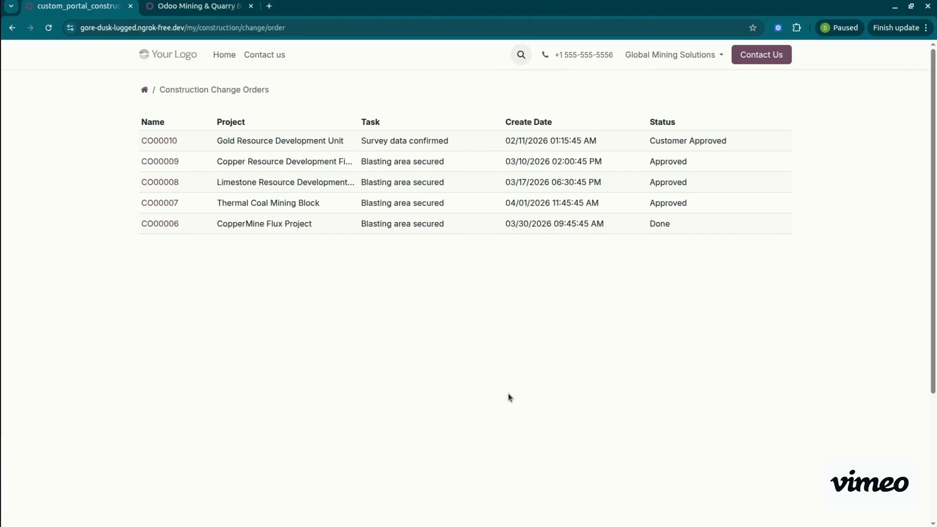
pyautogui.click(162, 142)
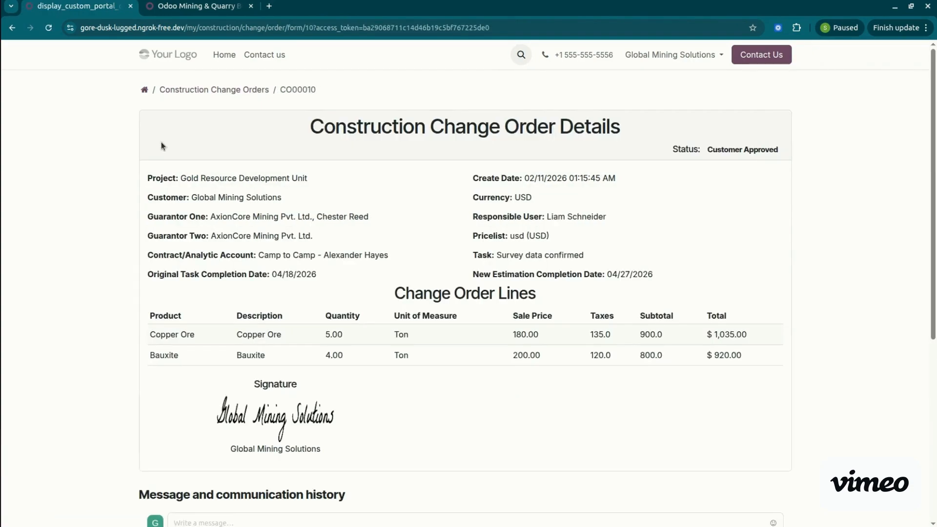
# - Switch back to the Odoo backend, open the Project app and show the tasks of CopperMine Flux Project
pyautogui.hotkey('alt', 'Tab')
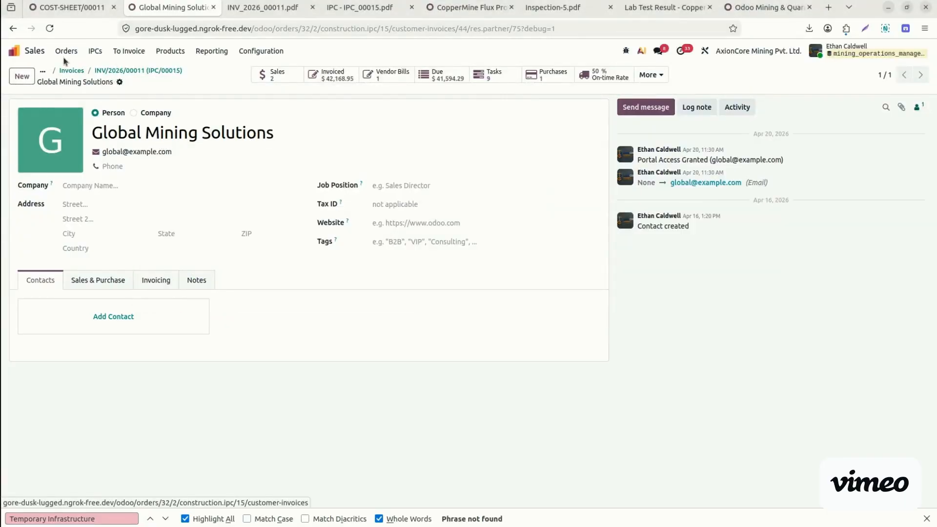
pyautogui.click(80, 72)
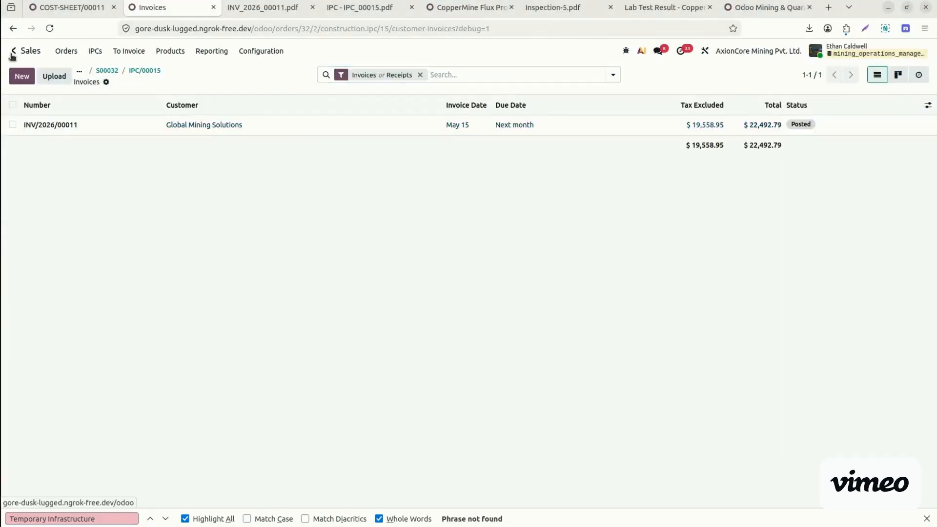
pyautogui.click(20, 55)
pyautogui.write('project')
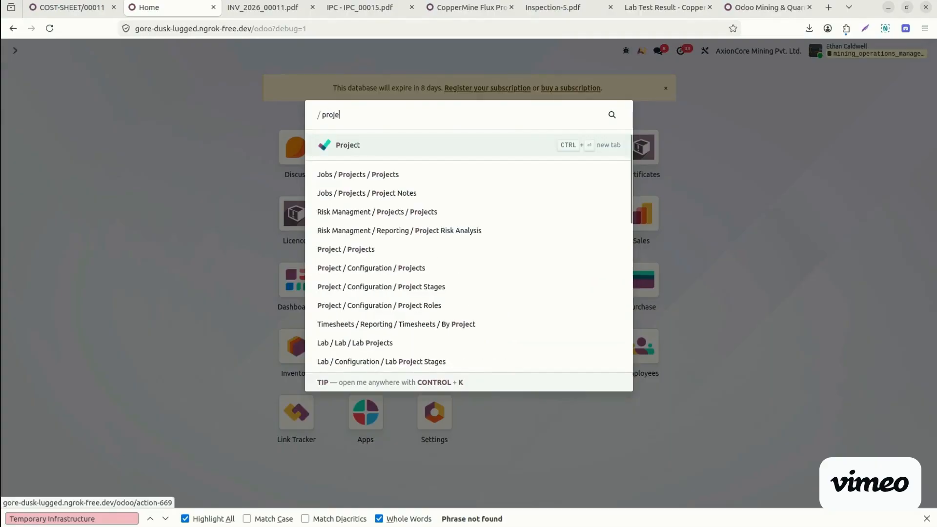
pyautogui.press('Return')
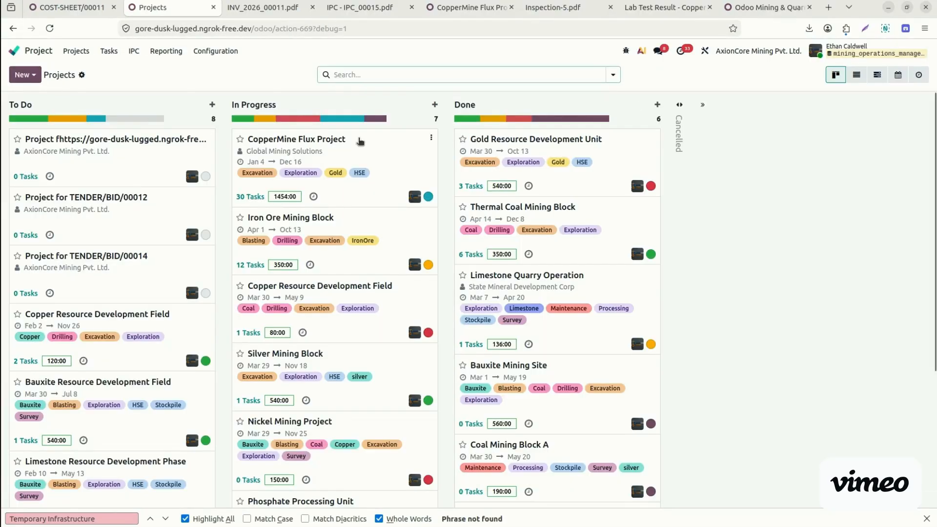
pyautogui.click(360, 142)
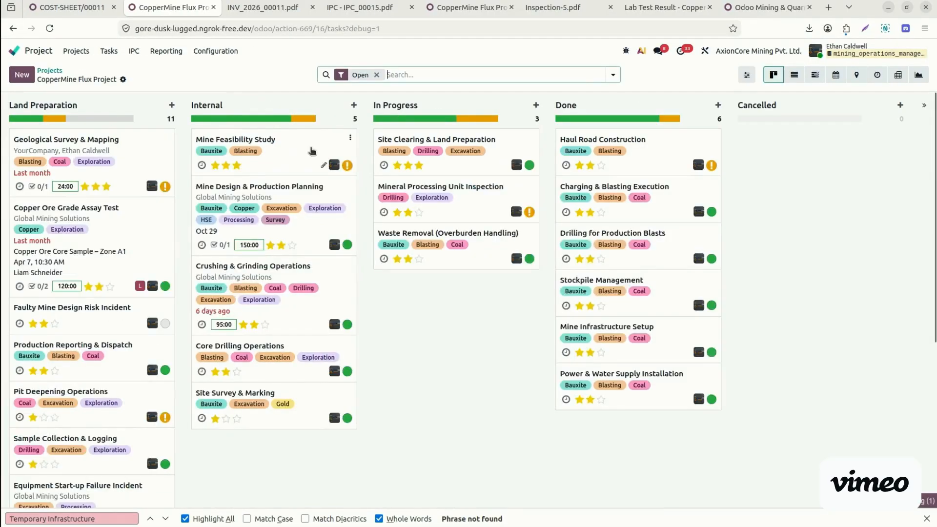
# - Return to the projects overview, open the CopperMine Flux Project form and show its Change Orders
pyautogui.click(50, 71)
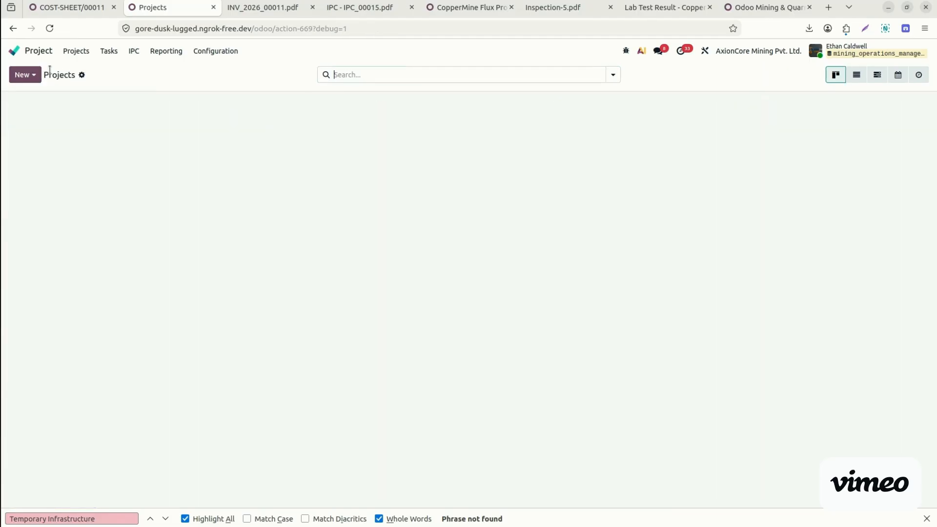
pyautogui.click(432, 139)
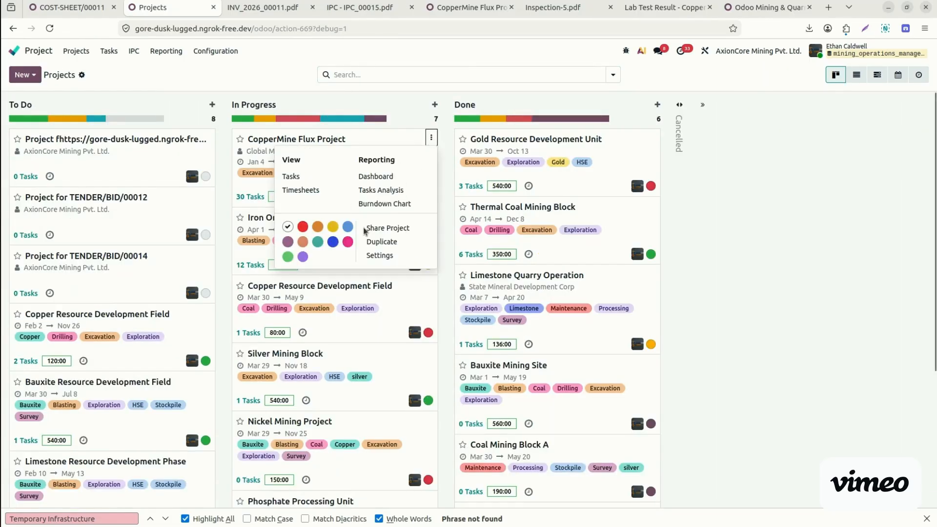
pyautogui.click(388, 255)
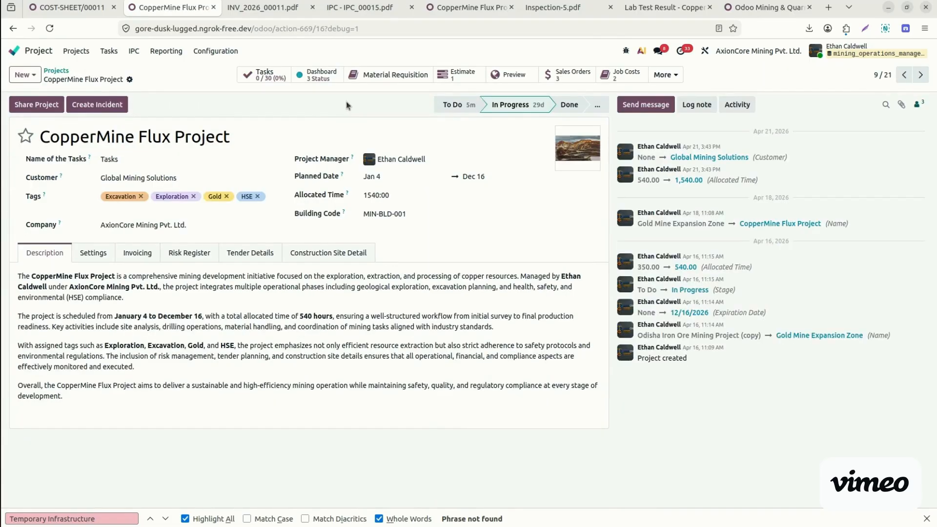
pyautogui.click(676, 81)
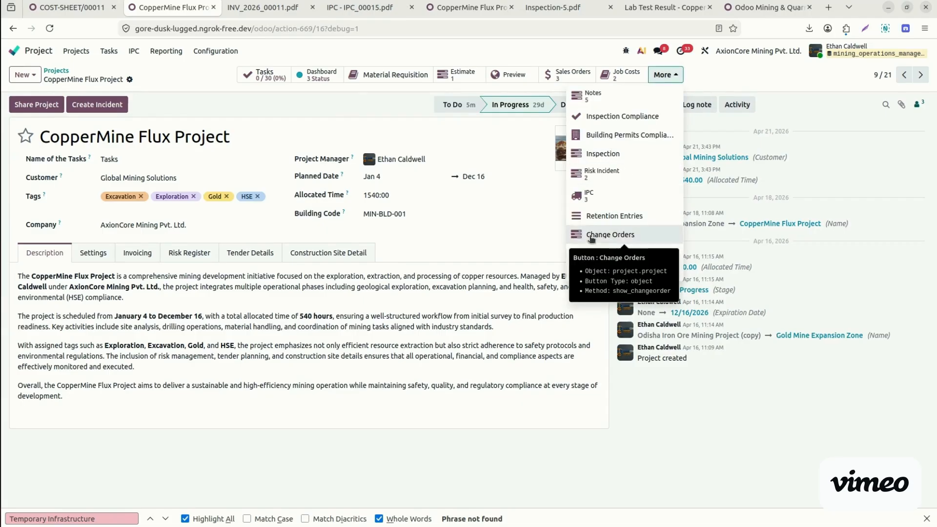
pyautogui.click(627, 237)
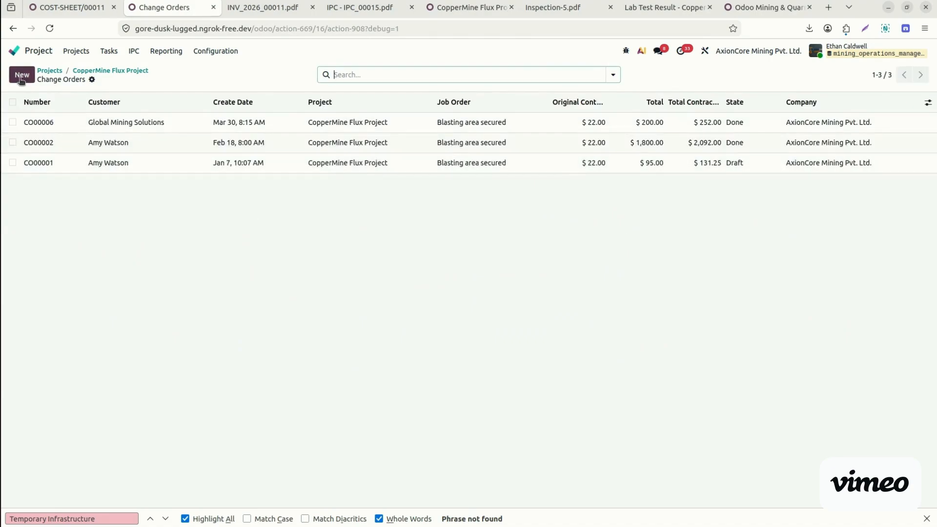
# - Open change order CO00006 and duplicate it
pyautogui.click(38, 122)
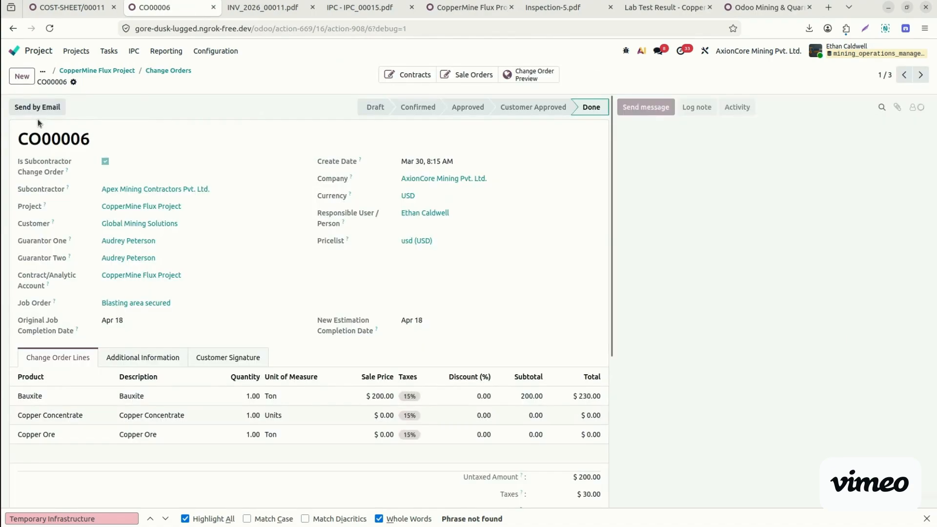
pyautogui.click(74, 82)
pyautogui.click(113, 124)
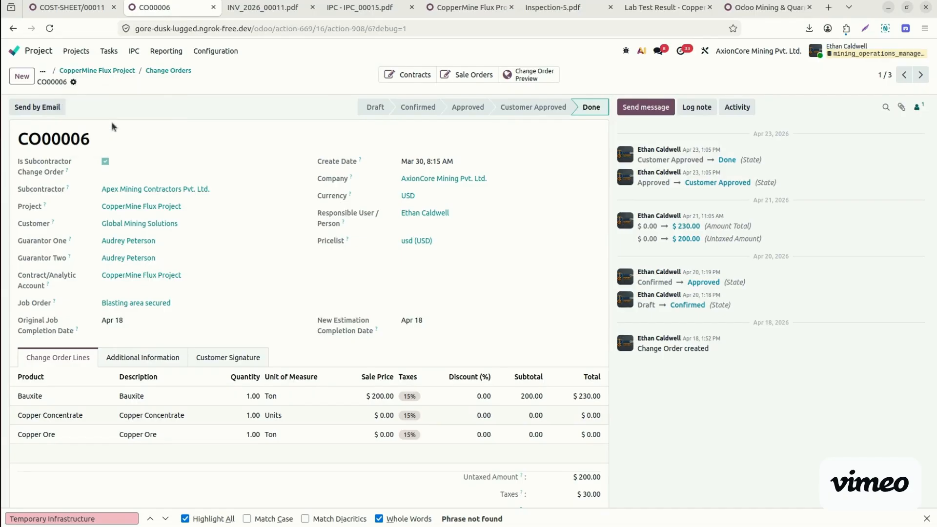
# - Add a change order line for Blasting Labour with a quantity of 10
pyautogui.click(42, 407)
pyautogui.click(51, 407)
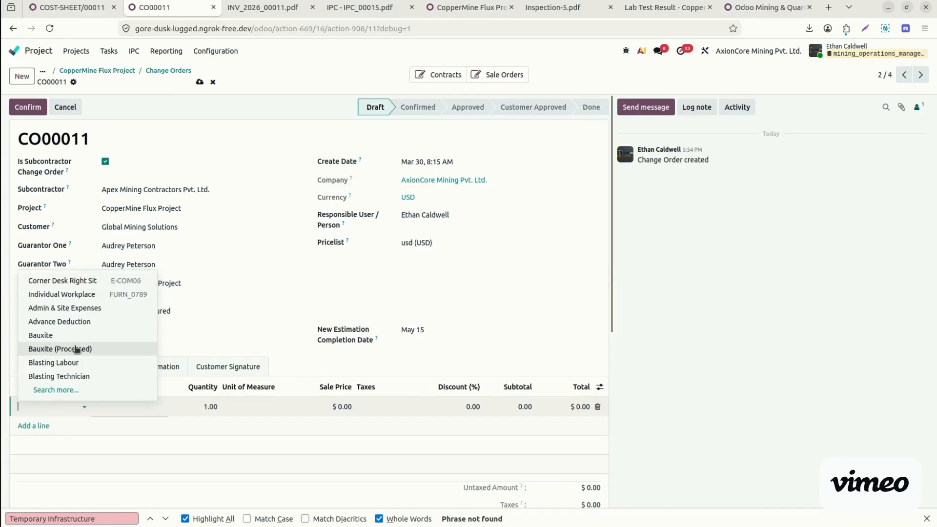
pyautogui.click(54, 363)
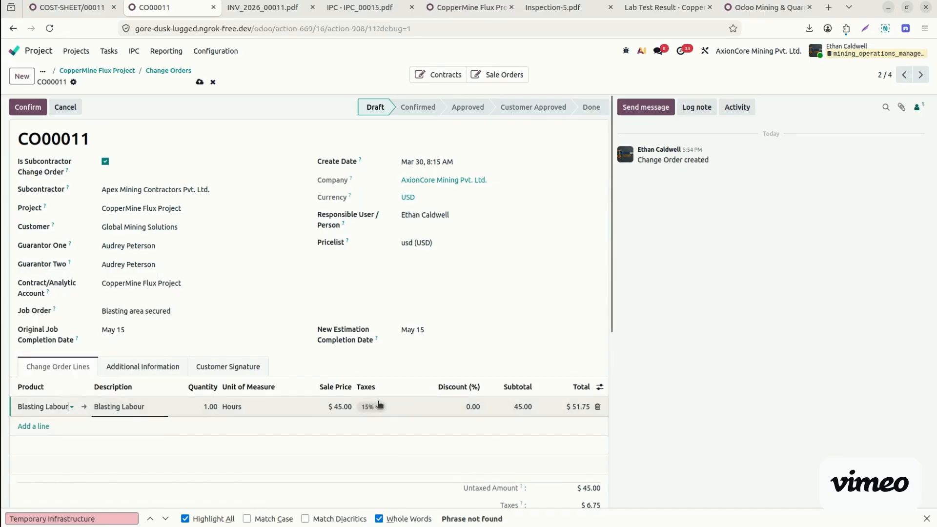
pyautogui.click(206, 406)
pyautogui.write('10')
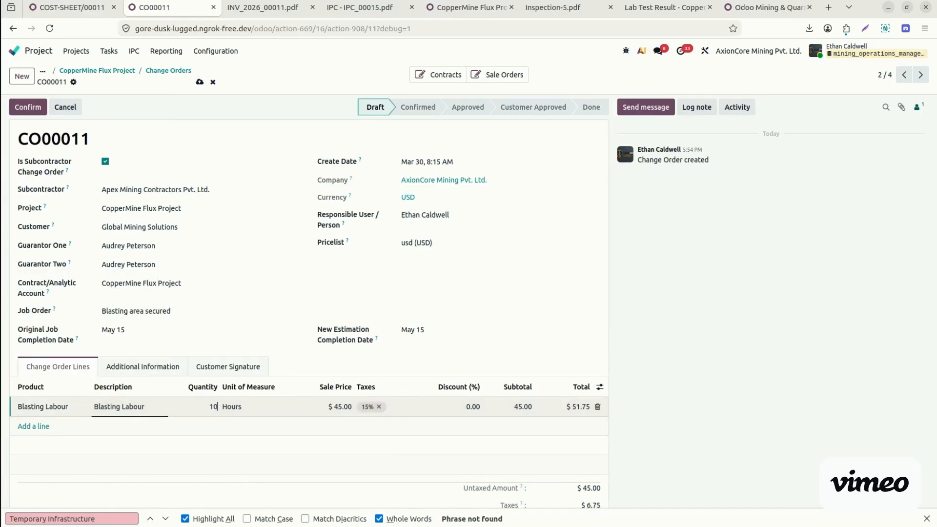
pyautogui.click(322, 407)
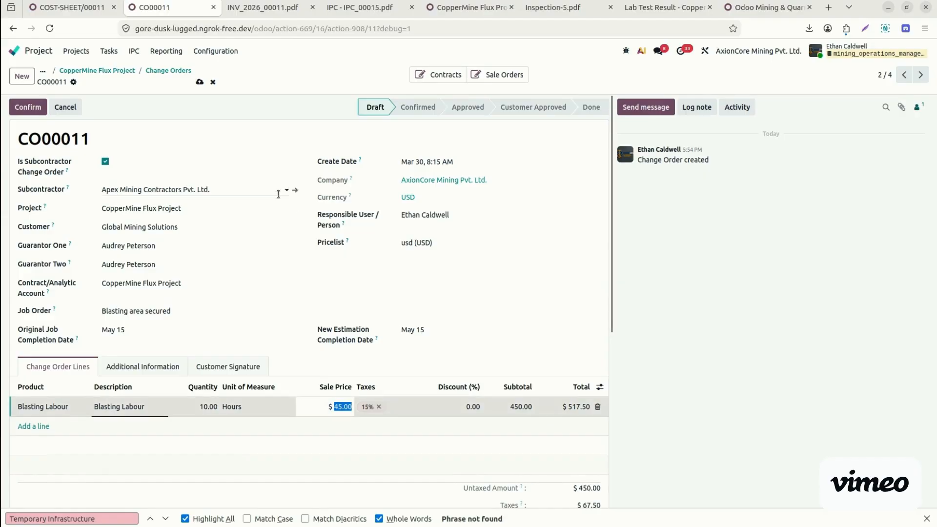
# - Confirm and approve the new change order, and select its number for reference in the portal
pyautogui.click(28, 108)
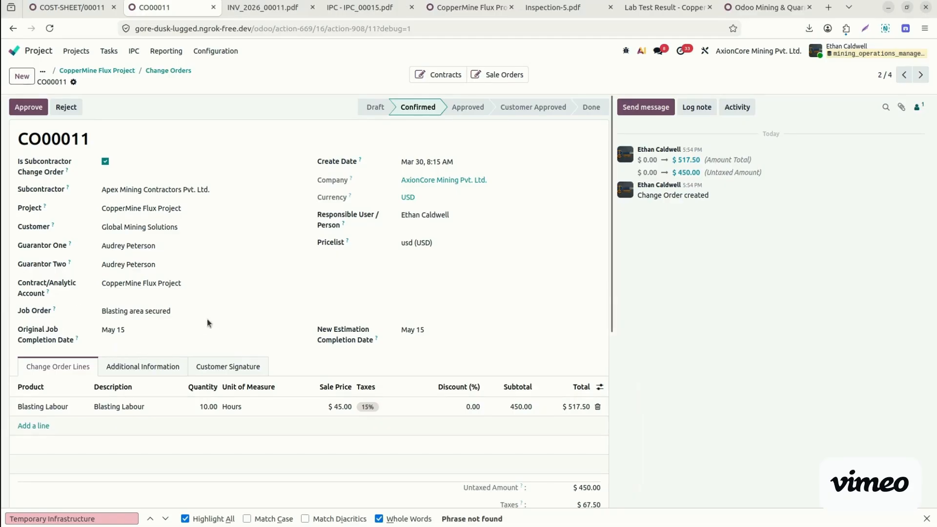
pyautogui.click(36, 108)
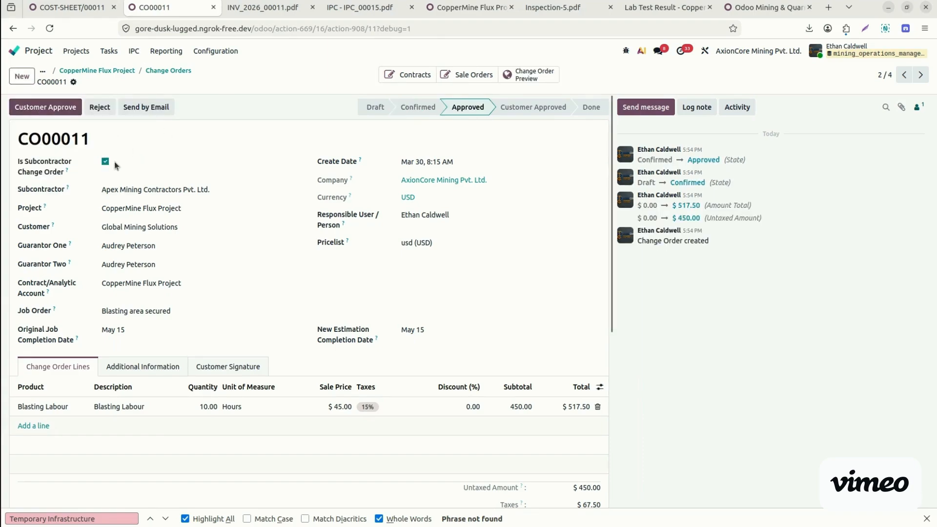
pyautogui.doubleClick(78, 136)
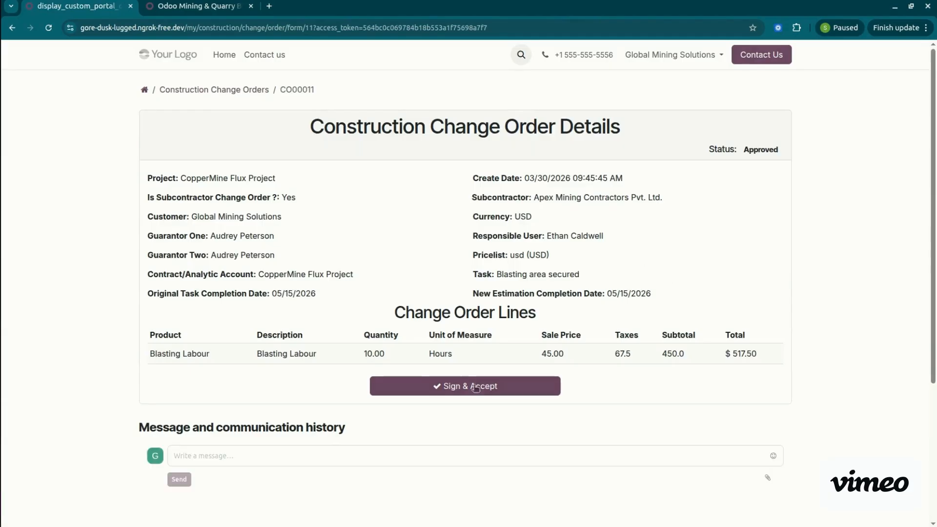
# - Sign and accept change order CO00011 in the customer portal with a hand-drawn signature
pyautogui.click(490, 390)
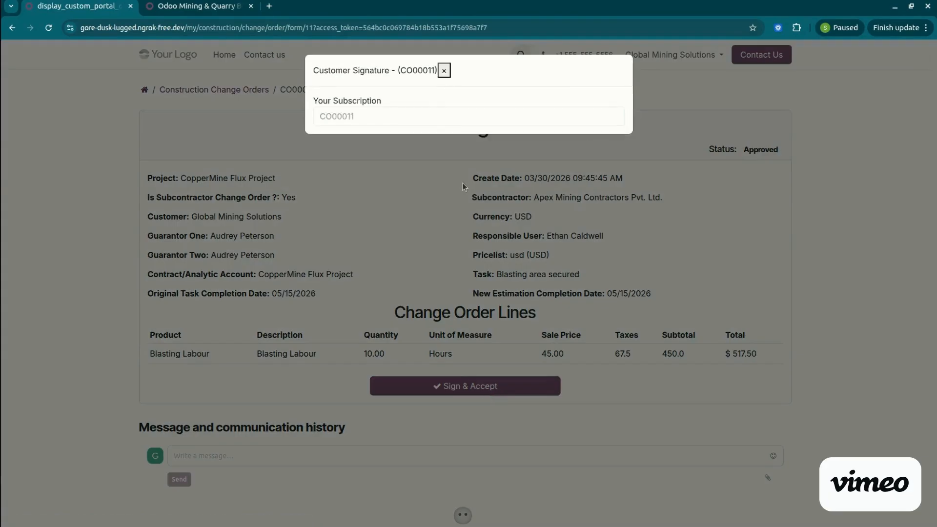
pyautogui.click(374, 115)
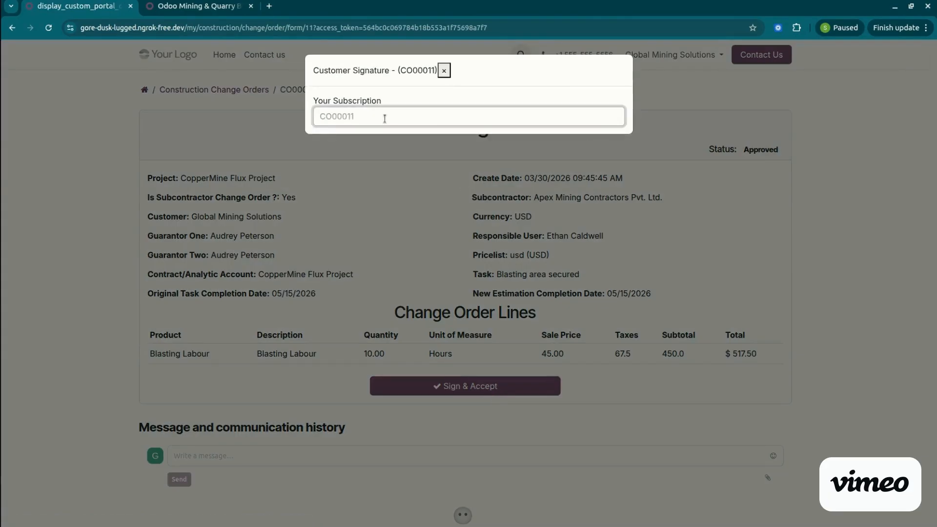
pyautogui.click(380, 187)
pyautogui.moveTo(410, 269)
pyautogui.mouseDown()
pyautogui.moveTo(425, 253)
pyautogui.moveTo(517, 233)
pyautogui.mouseUp()
pyautogui.click(575, 329)
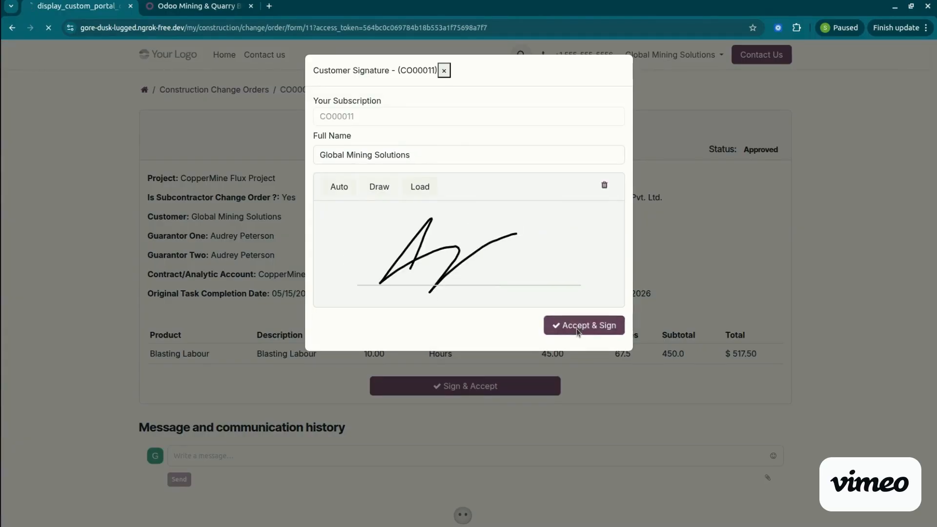
# - Switch back to the Odoo backend, refresh change order CO00011 and check its customer signature, returning to the change order lines
pyautogui.hotkey('alt', 'Tab')
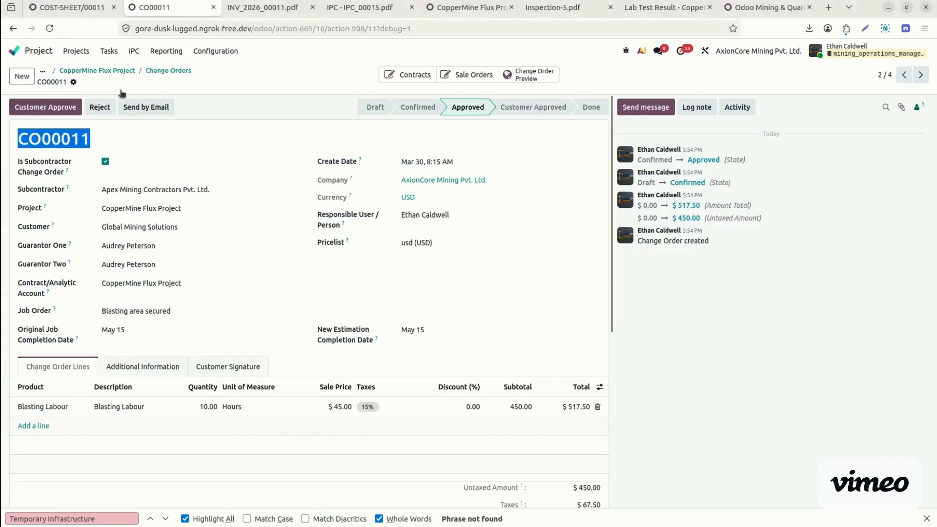
pyautogui.click(49, 27)
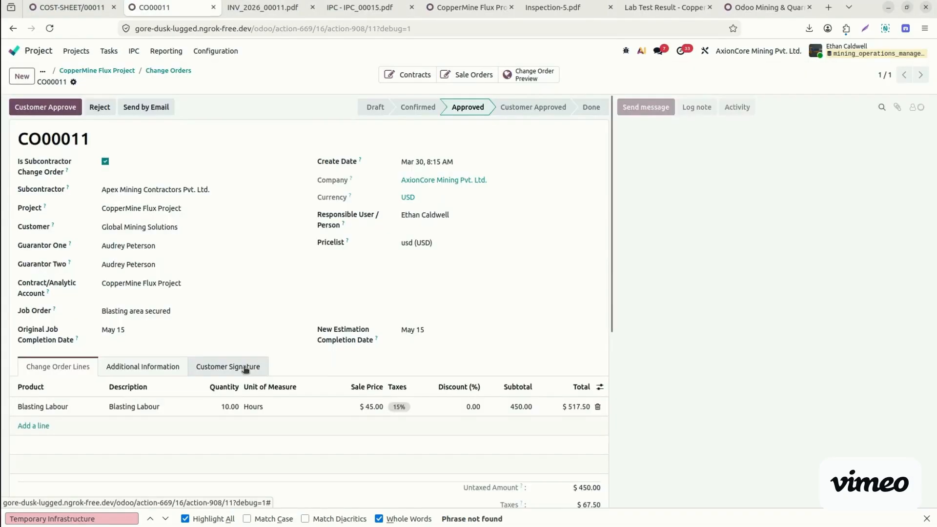
pyautogui.click(245, 369)
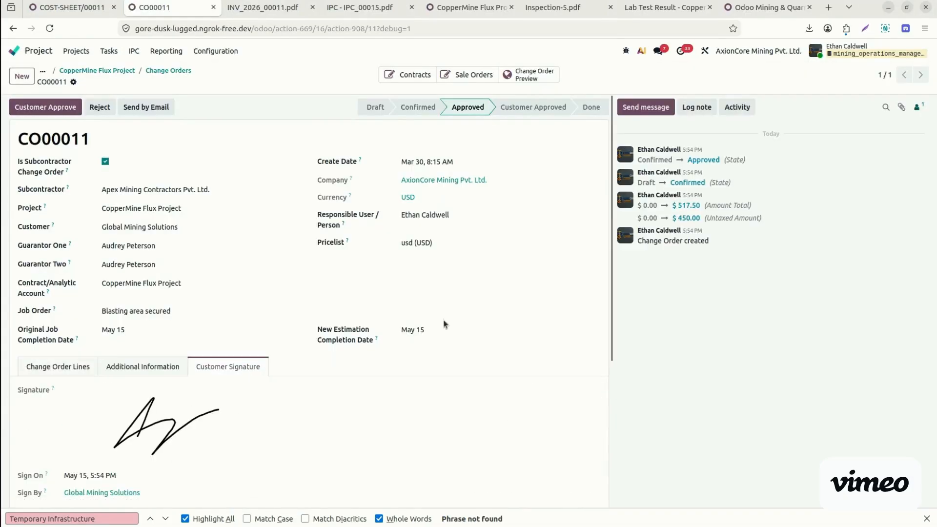
pyautogui.click(78, 366)
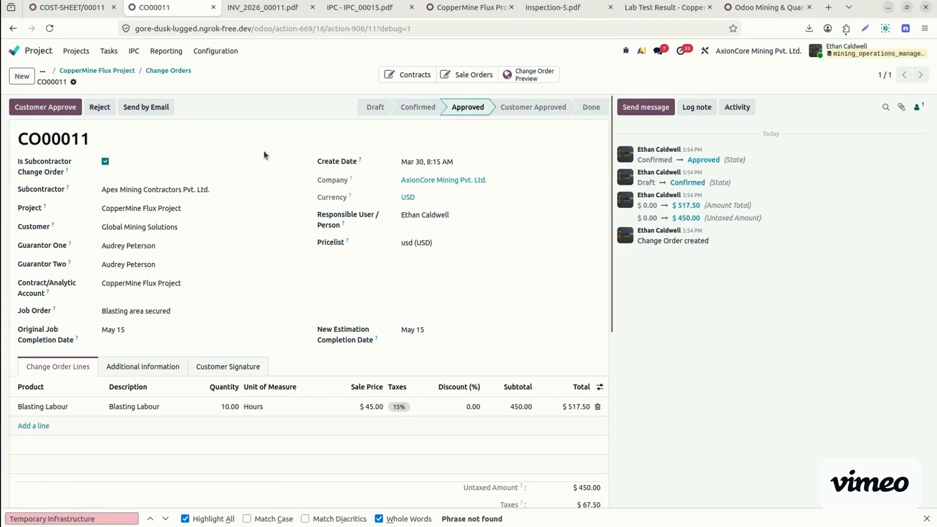
# - Mark the change order as Customer Approved and set it to Done
pyautogui.click(40, 106)
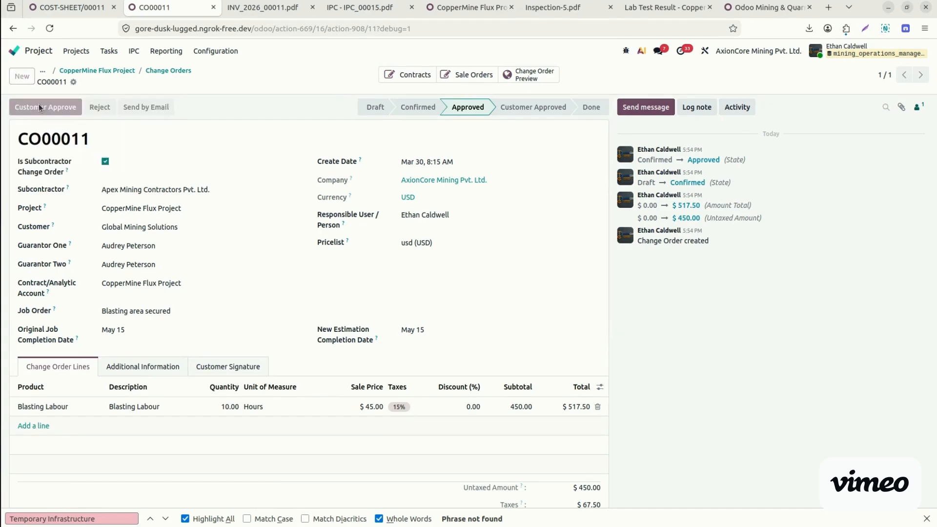
pyautogui.click(22, 107)
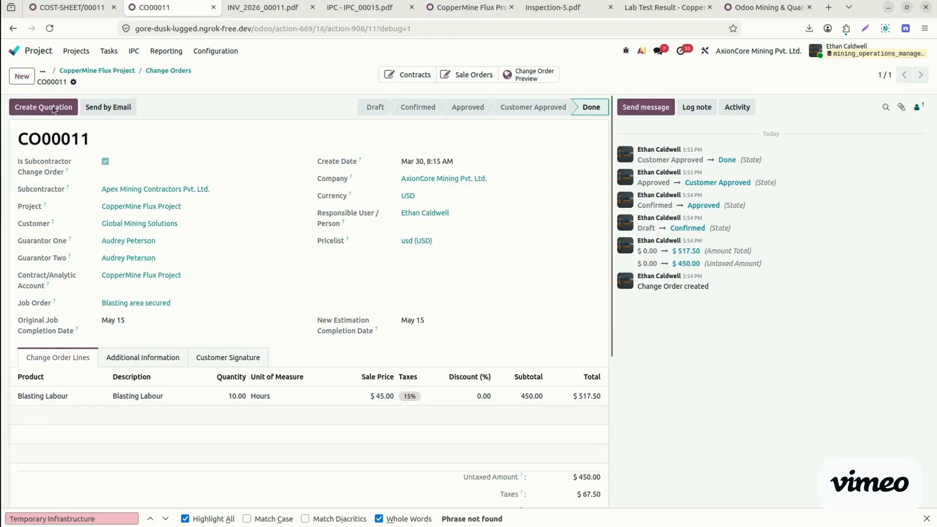
# - Create a quotation from the change order, open it and confirm it as a sales order
pyautogui.click(51, 106)
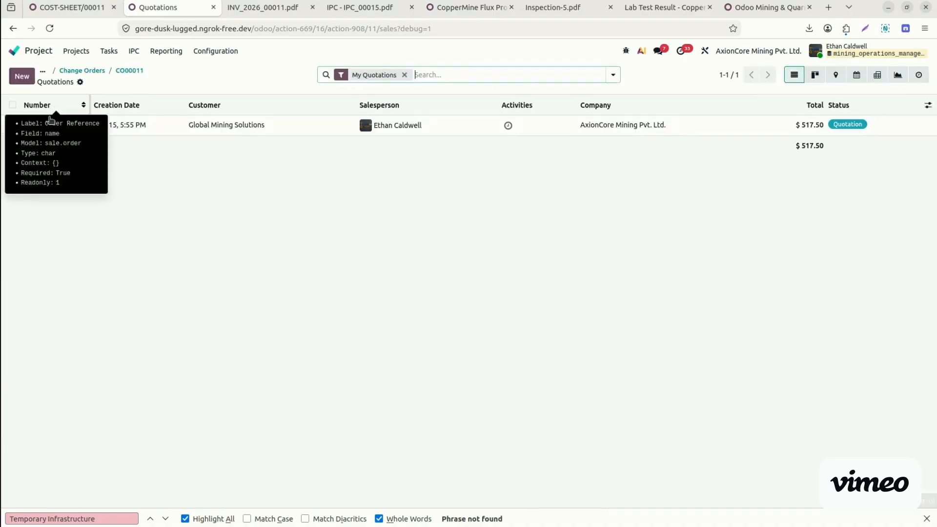
pyautogui.click(40, 125)
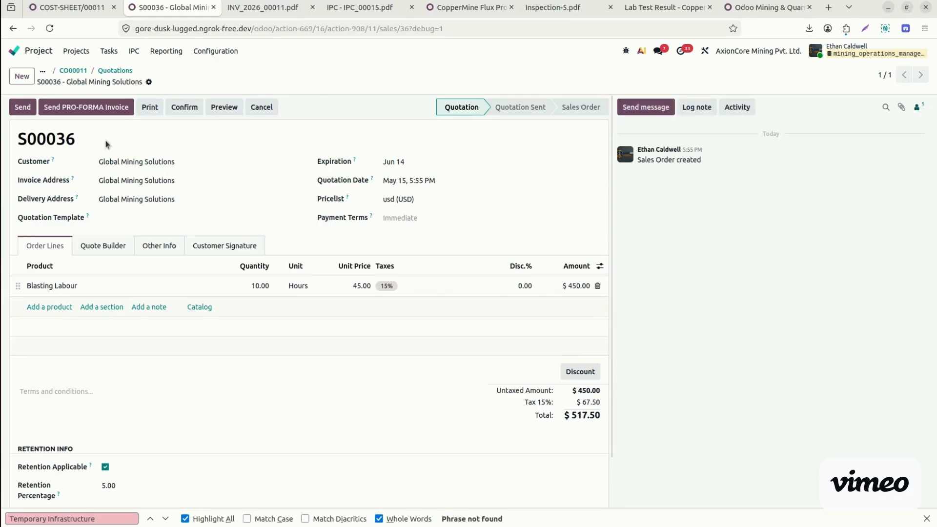
pyautogui.click(180, 107)
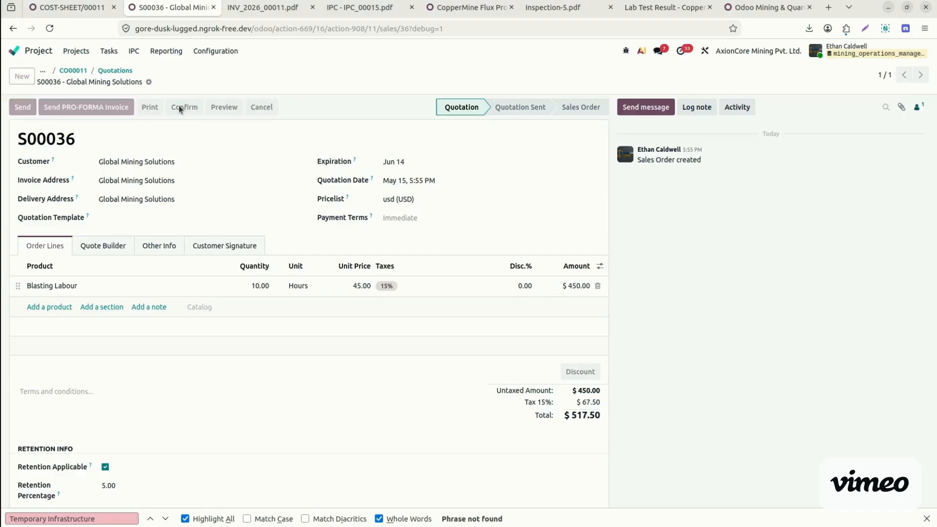
# - Go to the Invoicing app and open the customer Retention Entries list
pyautogui.click(133, 51)
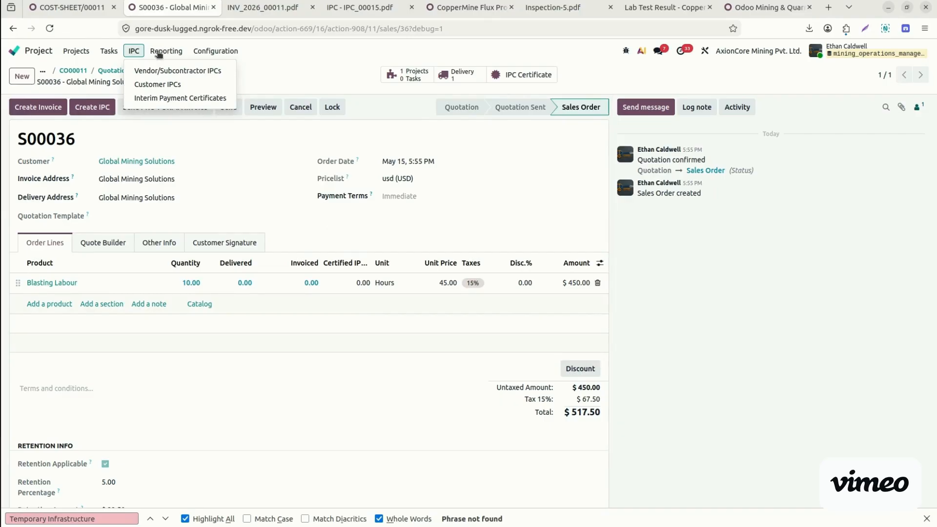
pyautogui.click(15, 51)
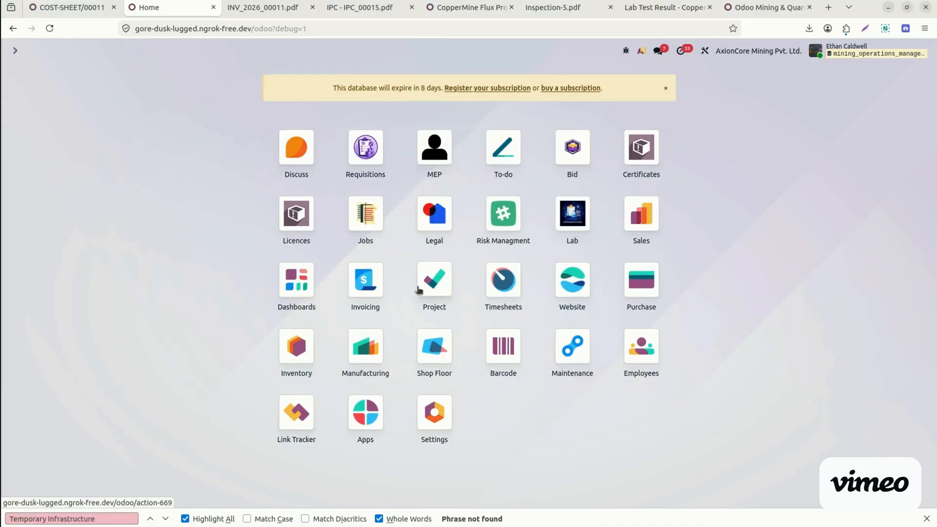
pyautogui.write('acc')
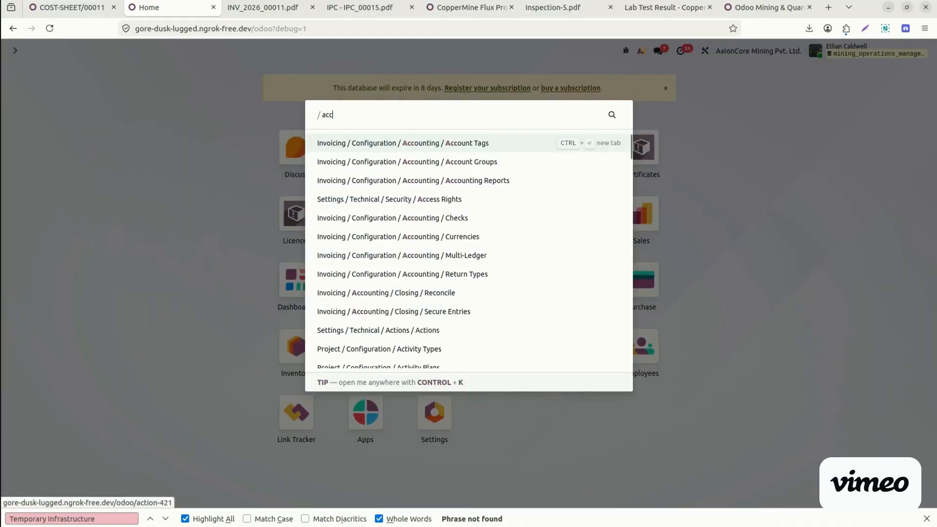
pyautogui.write('ou')
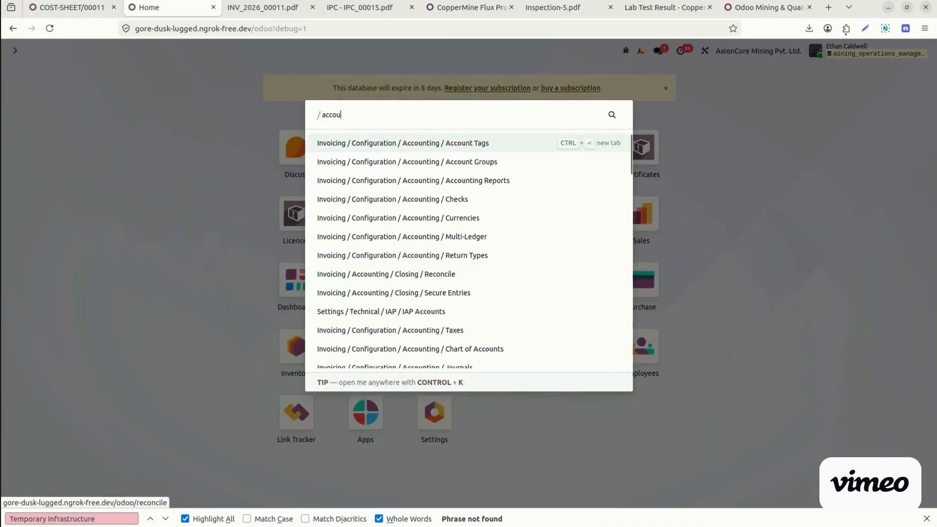
pyautogui.click(335, 143)
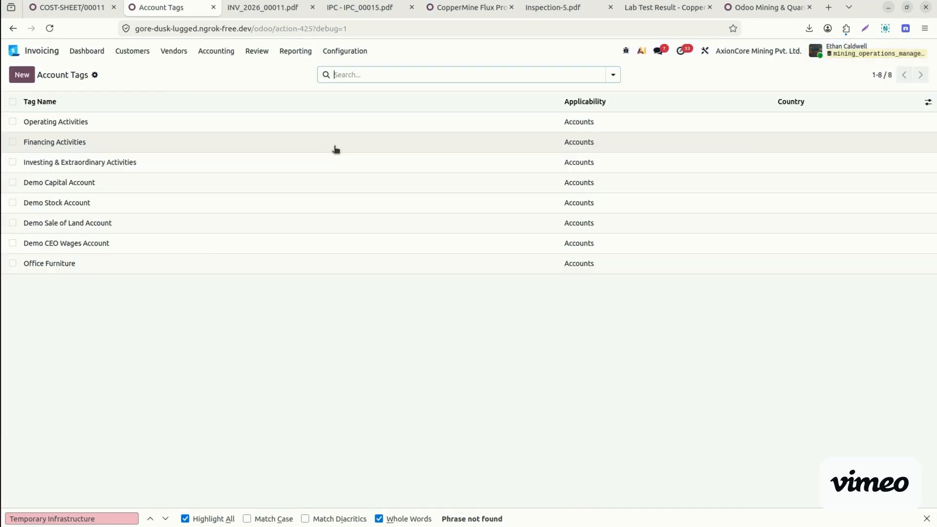
pyautogui.click(231, 55)
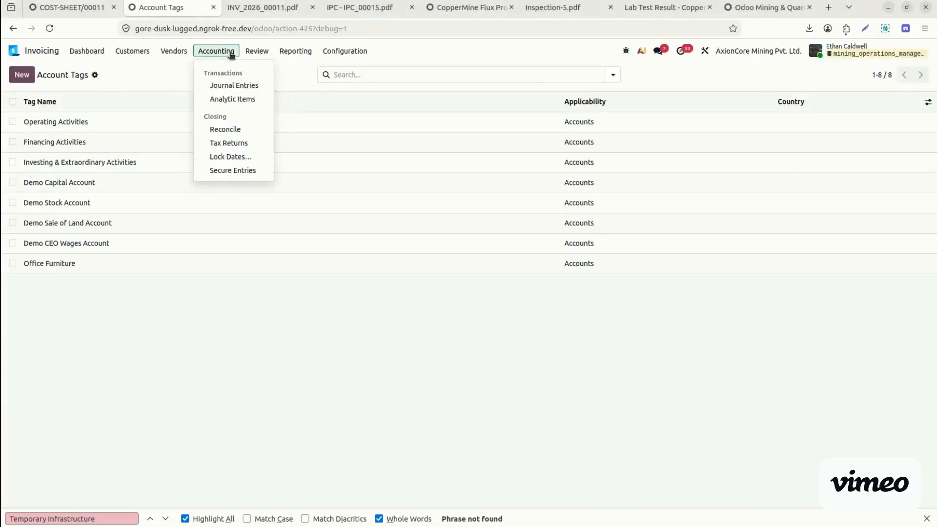
pyautogui.moveTo(183, 48)
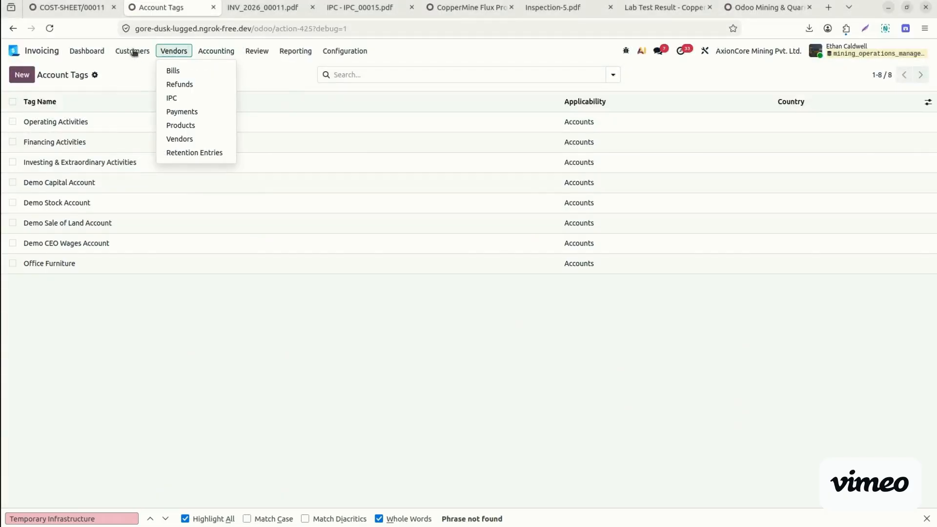
pyautogui.moveTo(134, 52)
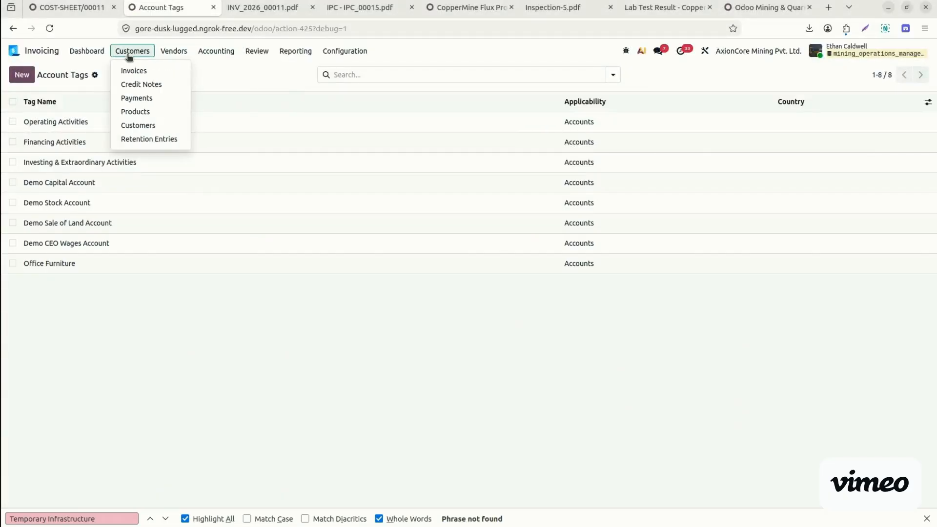
pyautogui.click(156, 142)
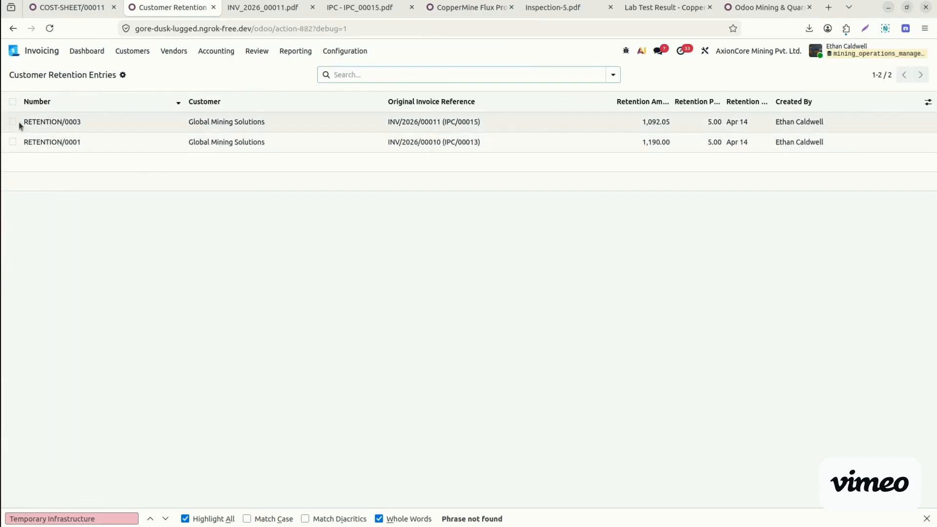
# - Create a customer invoice from both Global Mining Solutions retention entries and open the resulting draft invoice
pyautogui.click(12, 101)
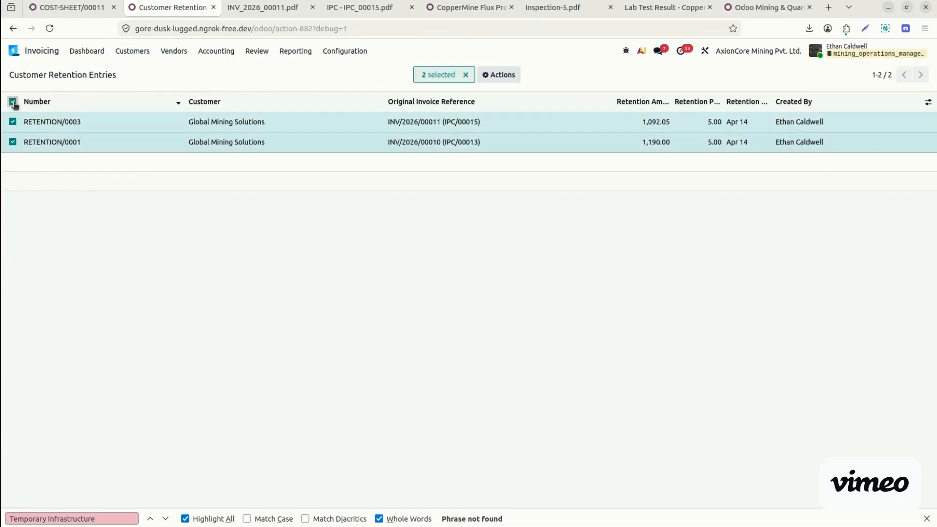
pyautogui.click(507, 74)
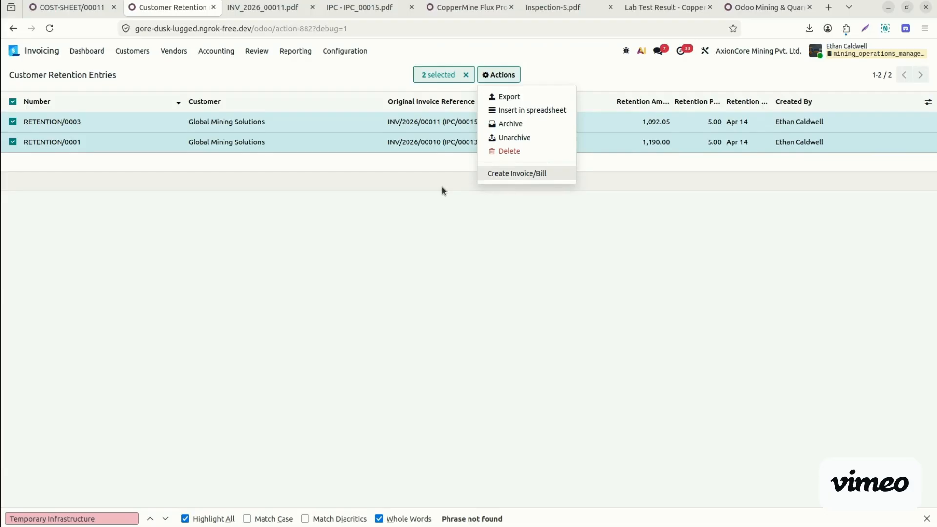
pyautogui.click(511, 173)
pyautogui.click(277, 310)
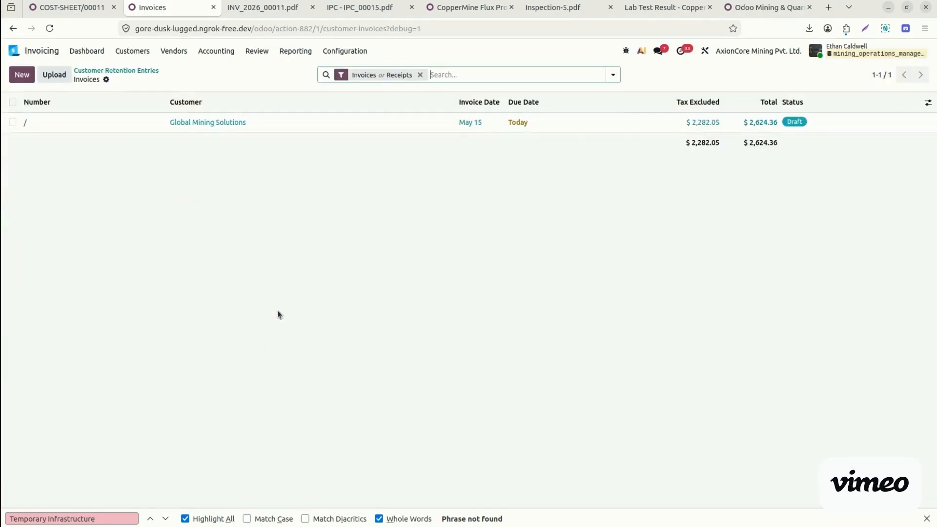
pyautogui.click(83, 125)
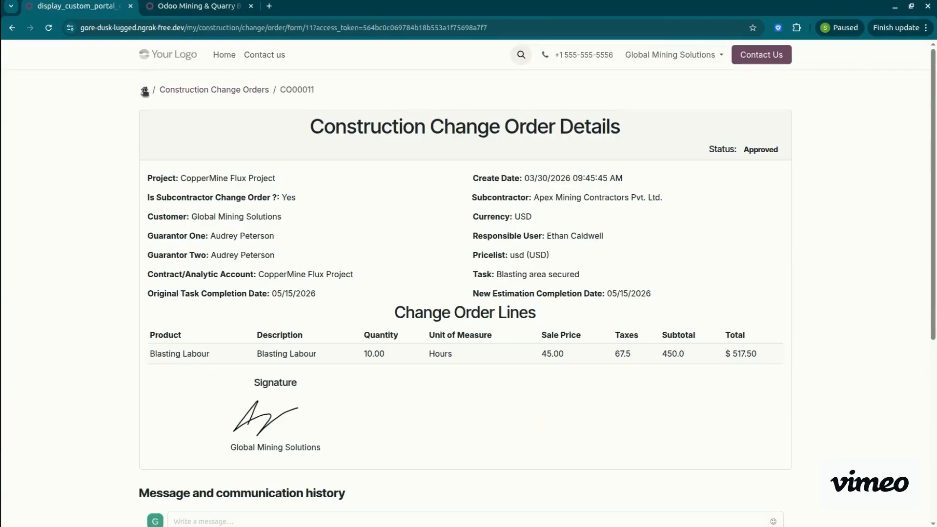
# - Return to the customer portal's account home and open the Mine Design & Production Planning task under Subcontractor Job Orders
pyautogui.click(144, 91)
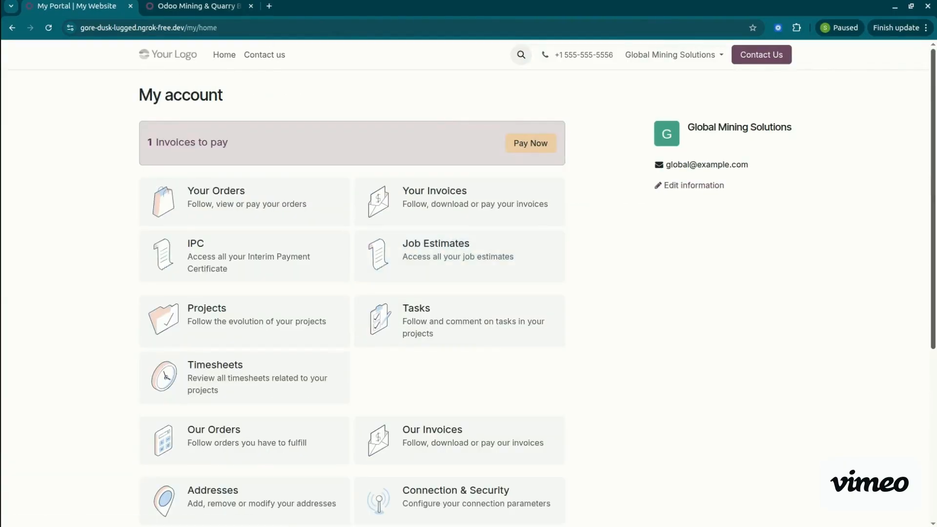
pyautogui.scroll(-3, 468, 281)
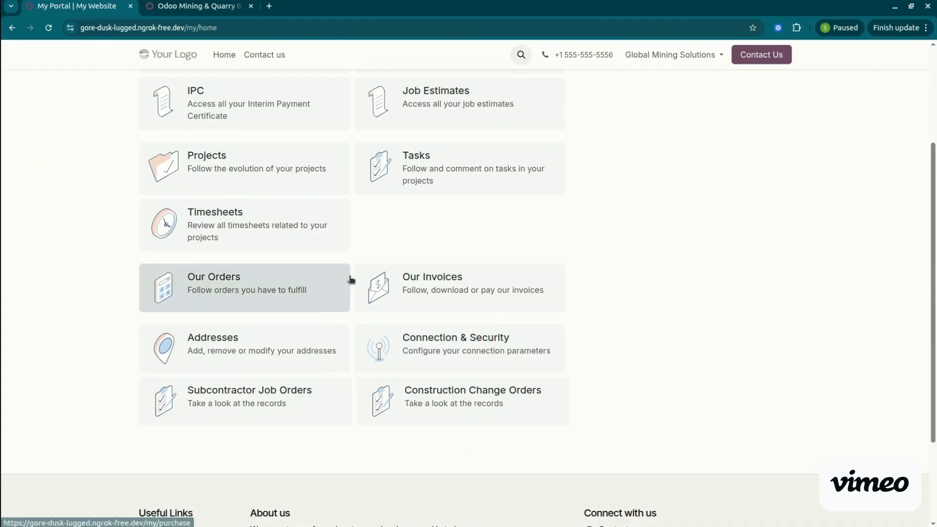
pyautogui.click(285, 402)
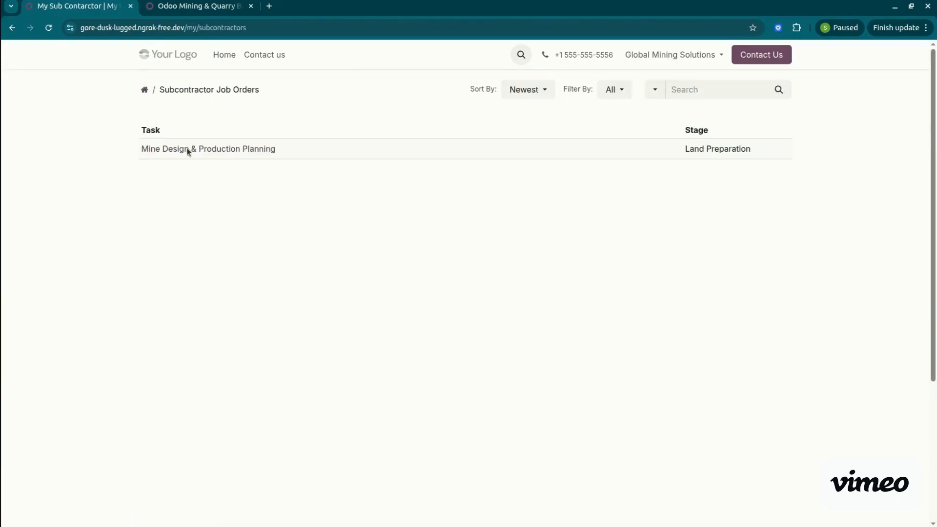
pyautogui.click(212, 153)
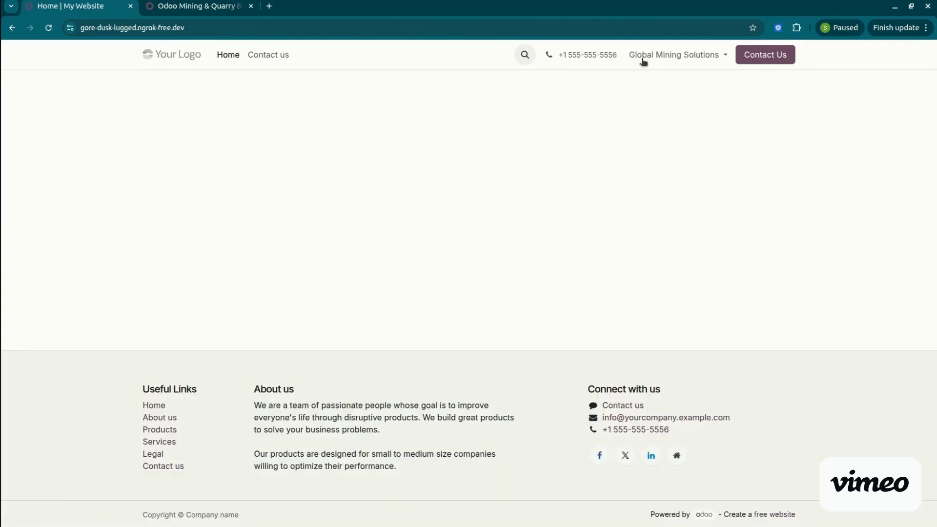
# - Go to the portal account's invoice INV/2026/00010, check its online payment dialog and close it
pyautogui.click(665, 58)
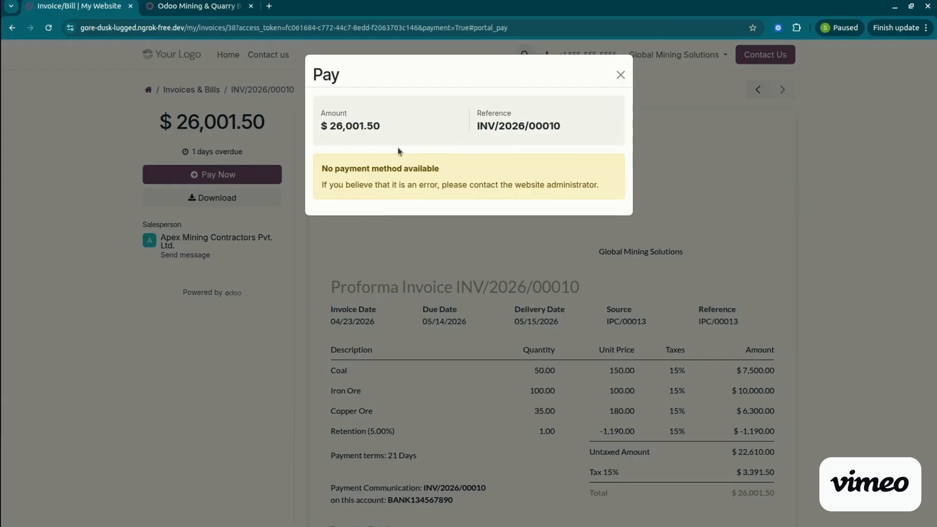
pyautogui.click(620, 75)
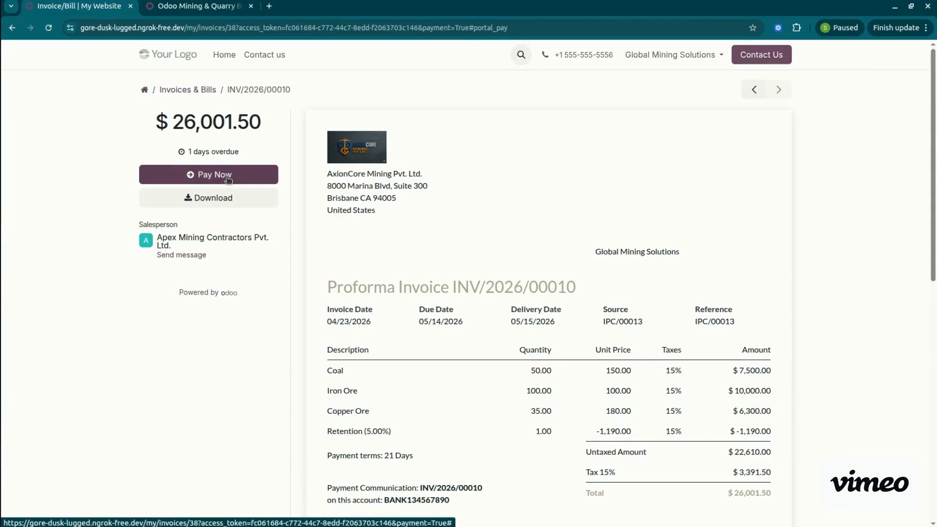
pyautogui.click(228, 181)
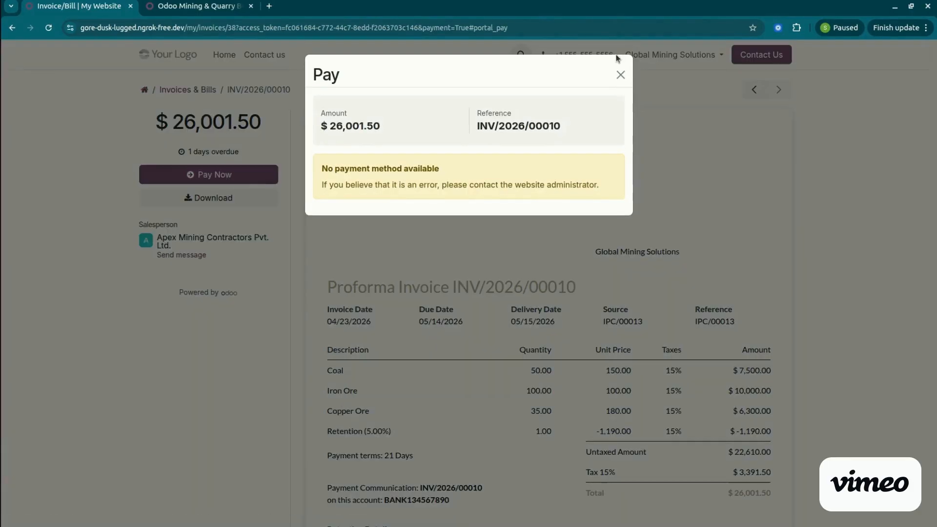
pyautogui.click(620, 75)
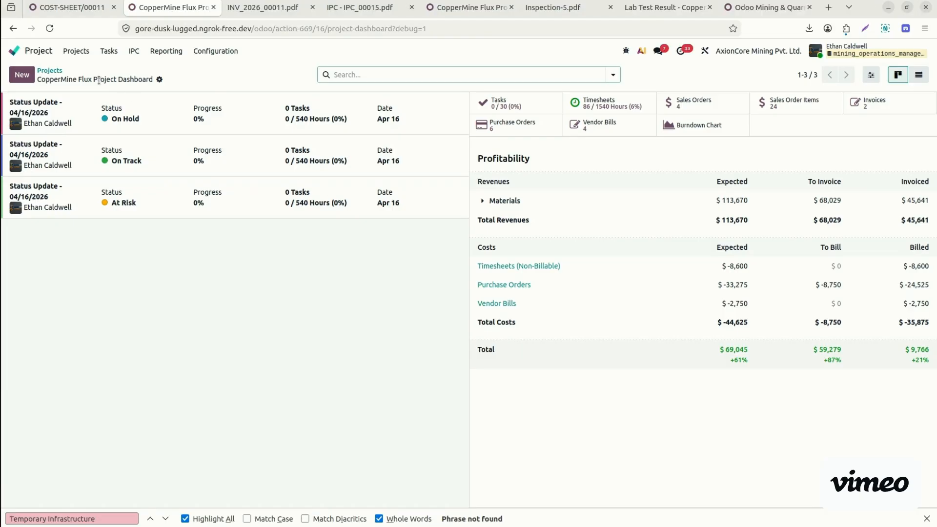